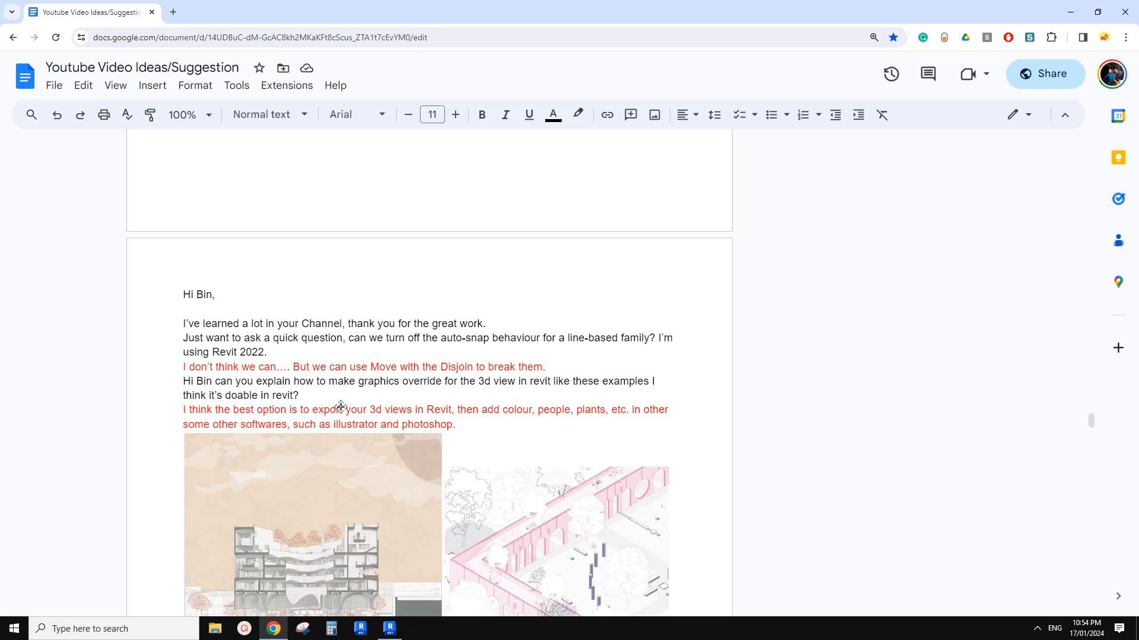
Step: Switch to Revit and create a new family from the Metric Generic Model line based template
left_click(389, 628)
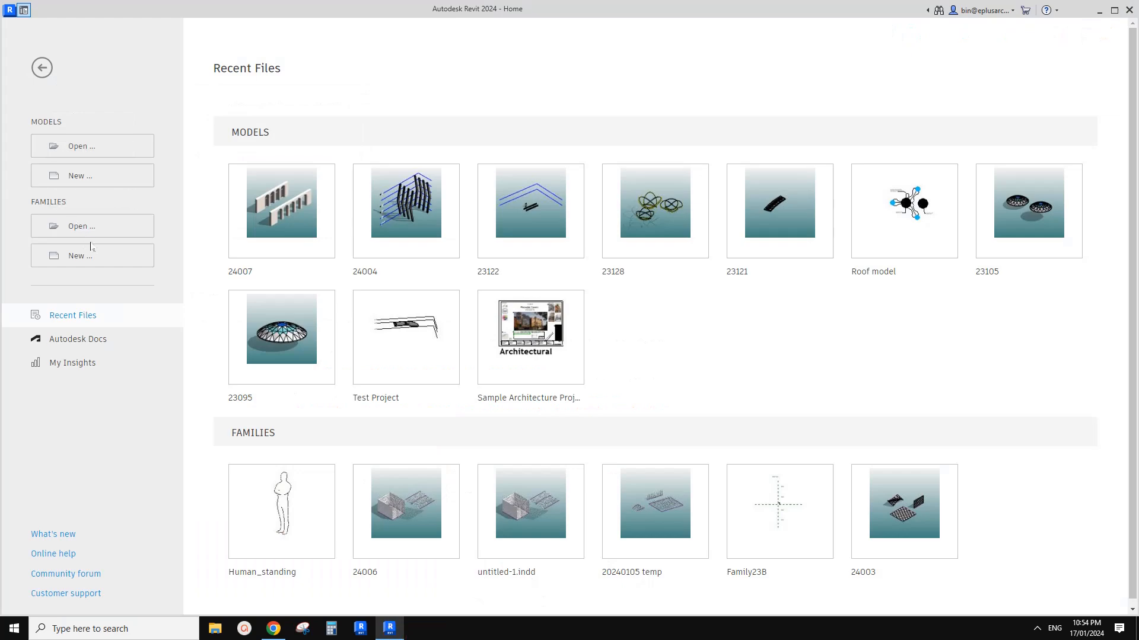
left_click(525, 220)
left_click_drag(526, 220, 526, 247)
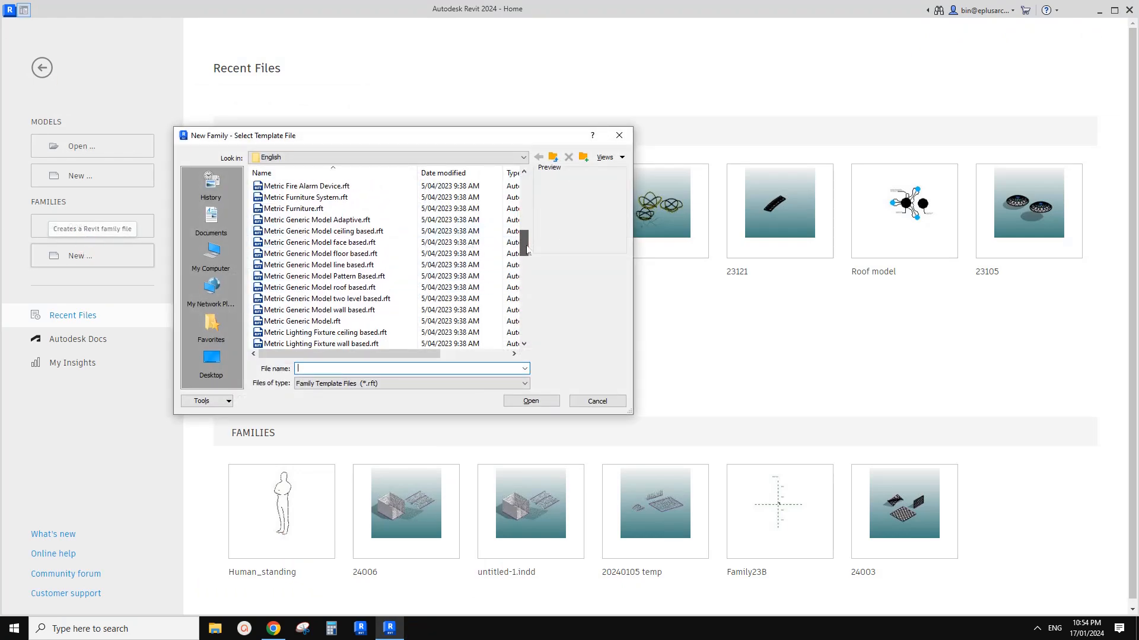
double_click(354, 274)
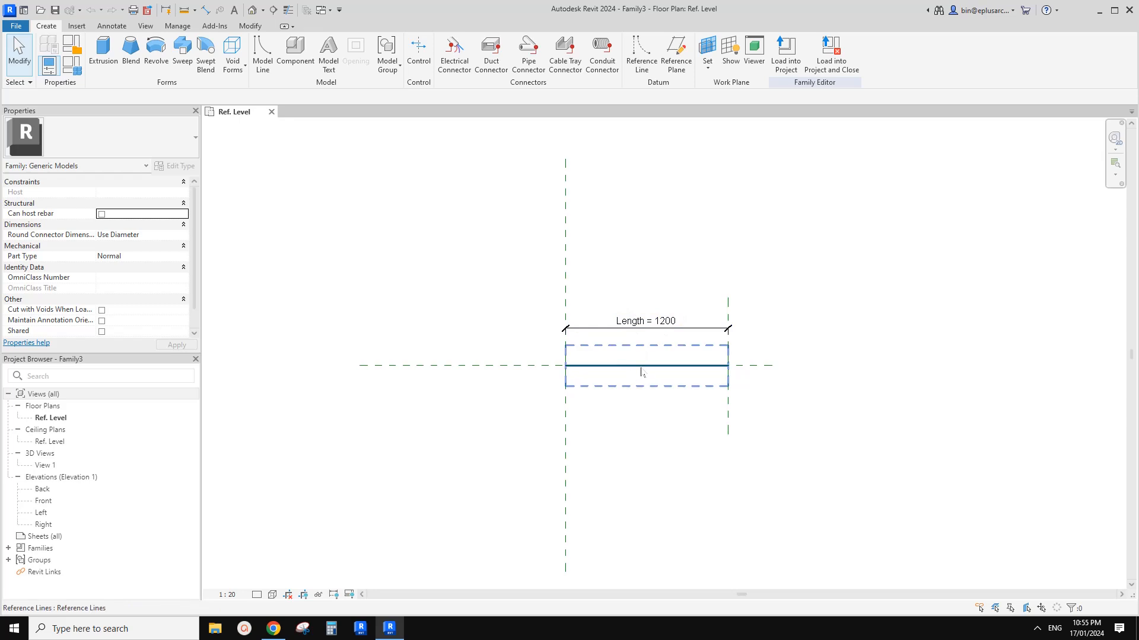
Step: Start a sweep using the reference line as its picked path and open the Left elevation to edit the profile
left_click(180, 60)
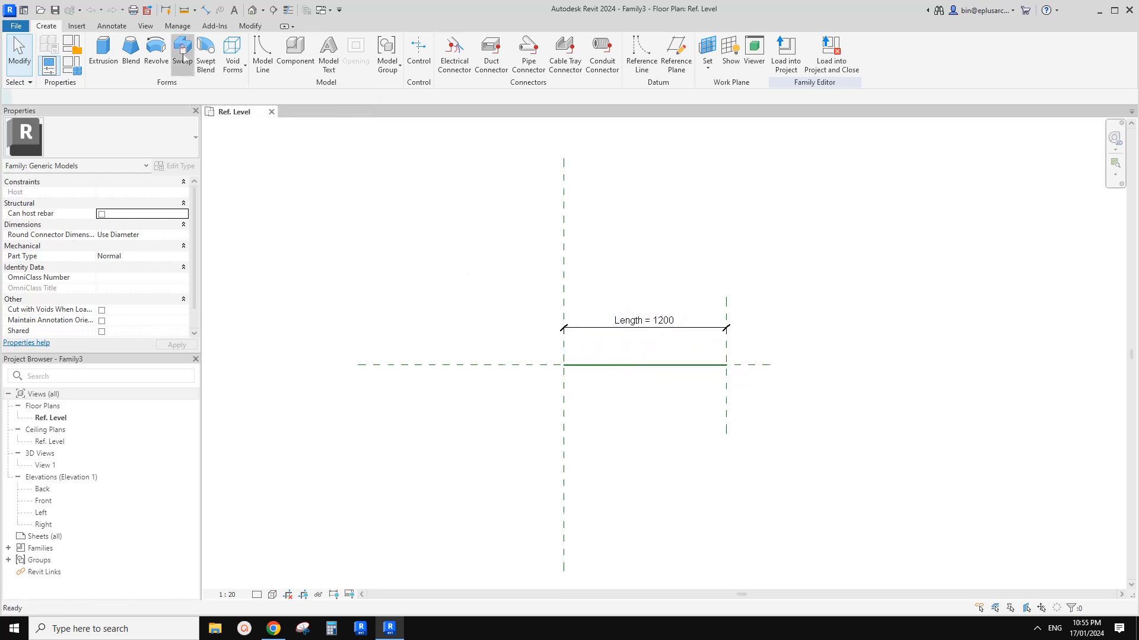
left_click(546, 65)
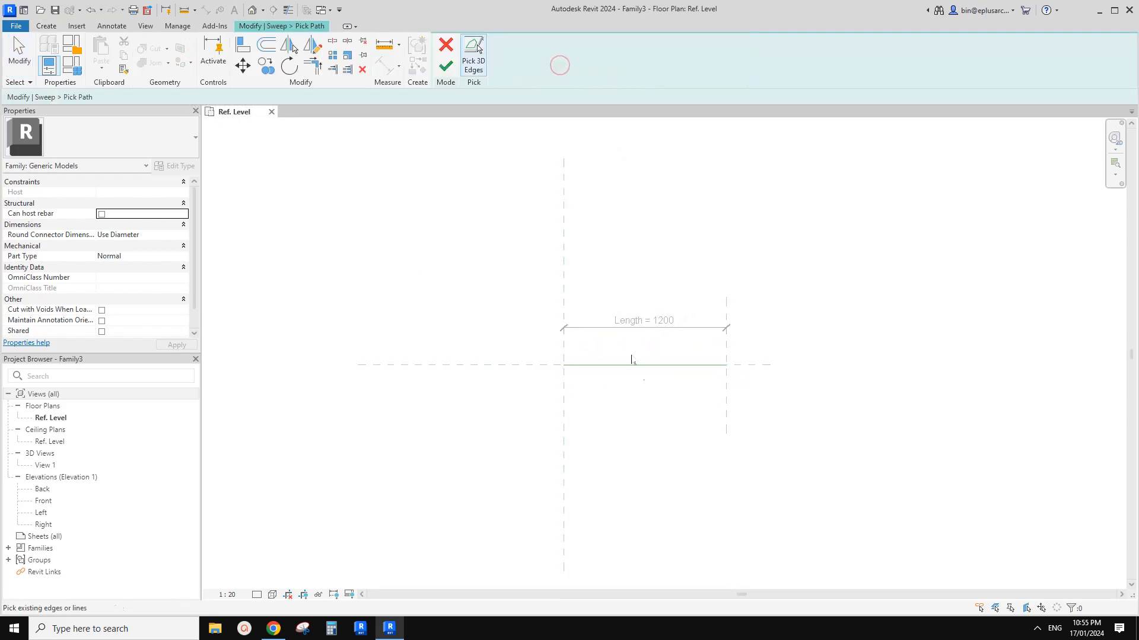
left_click(446, 65)
left_click(652, 67)
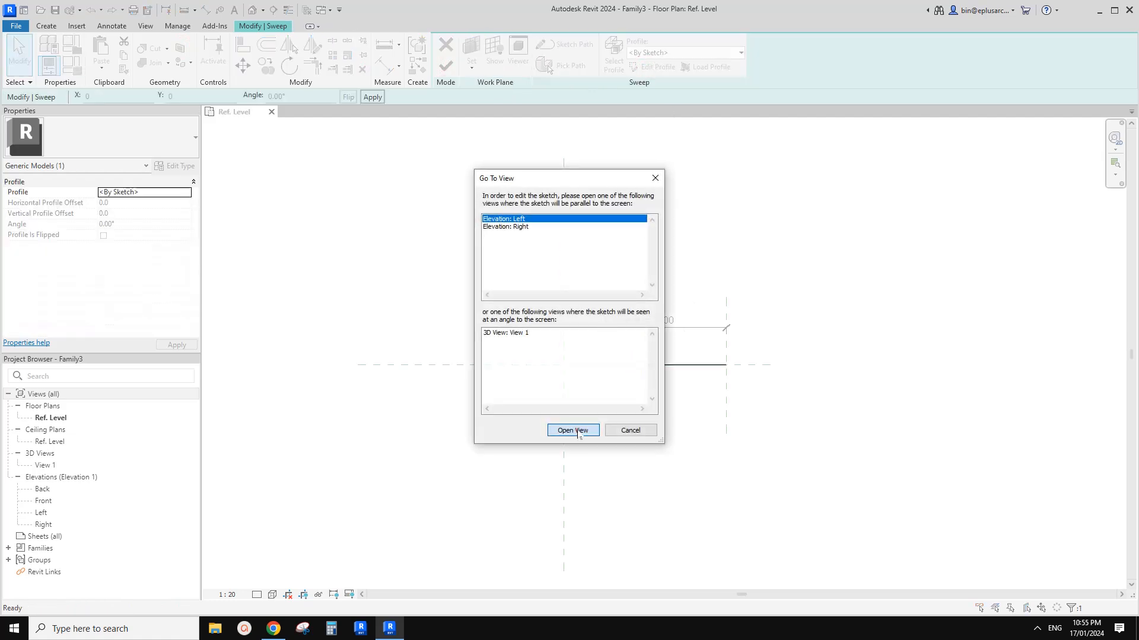
left_click(573, 431)
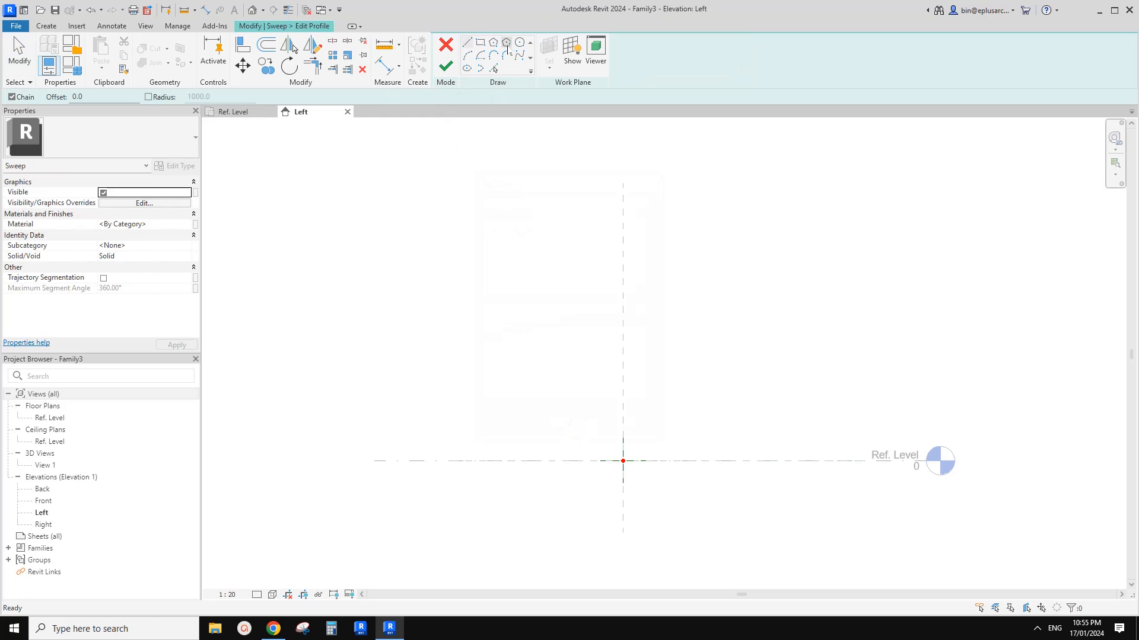
Step: Sketch a circular profile of about 40 mm radius centred on the path and finish the sweep
left_click(623, 461)
scroll(622, 461, "up", 2)
left_click(630, 459)
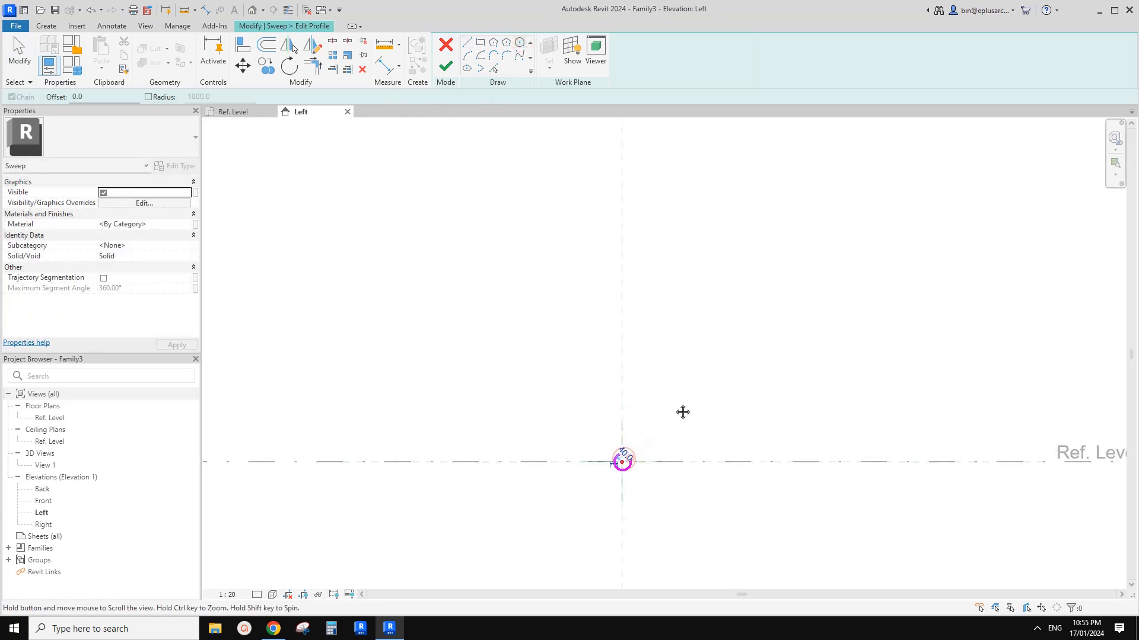
left_click(446, 65)
left_click(445, 65)
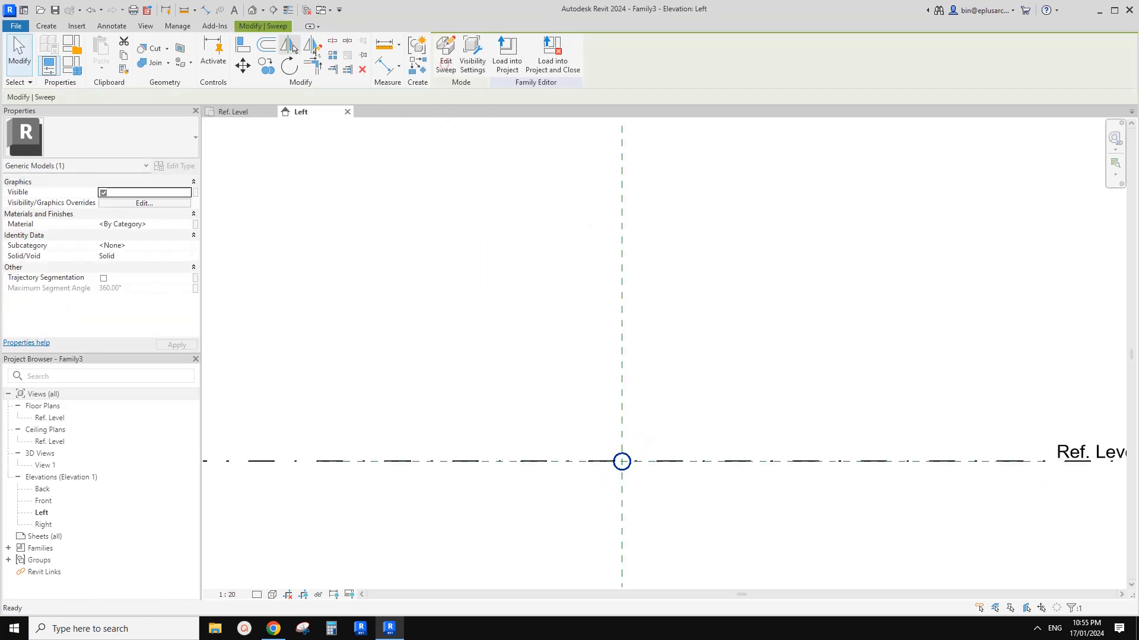
Step: Inspect the swept tube in the default 3D view and close all inactive views
left_click(252, 10)
scroll(450, 196, "down", 1)
middle_click_drag(498, 216, 468, 221)
scroll(468, 237, "down", 2)
middle_click_drag(503, 290, 727, 284, "shift")
middle_click_drag(462, 330, 586, 273, "shift")
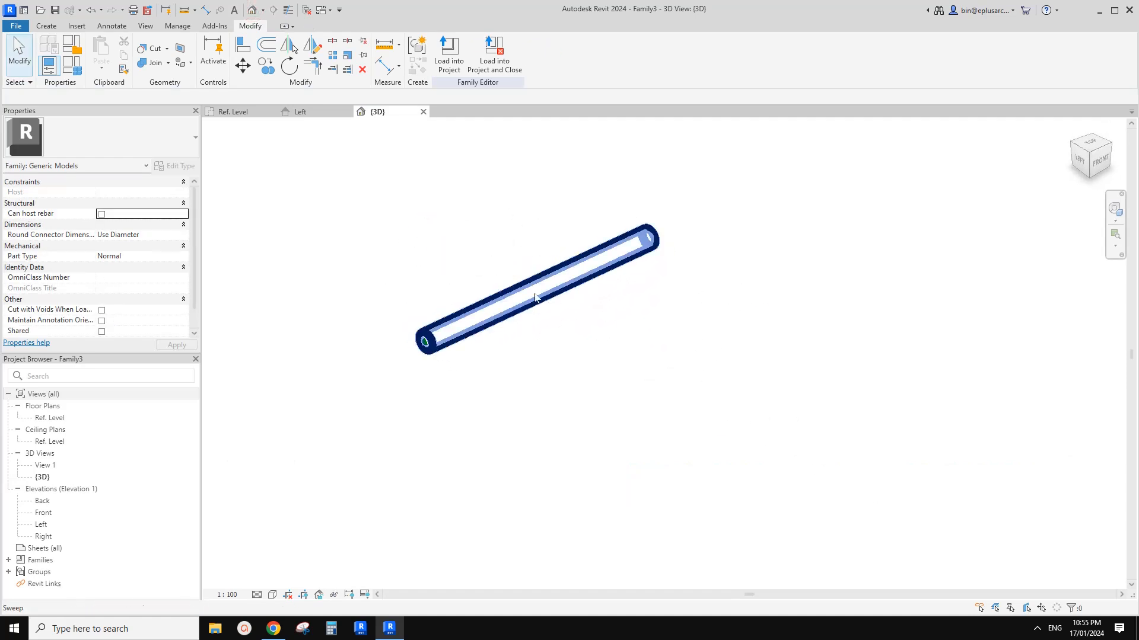
left_click(306, 11)
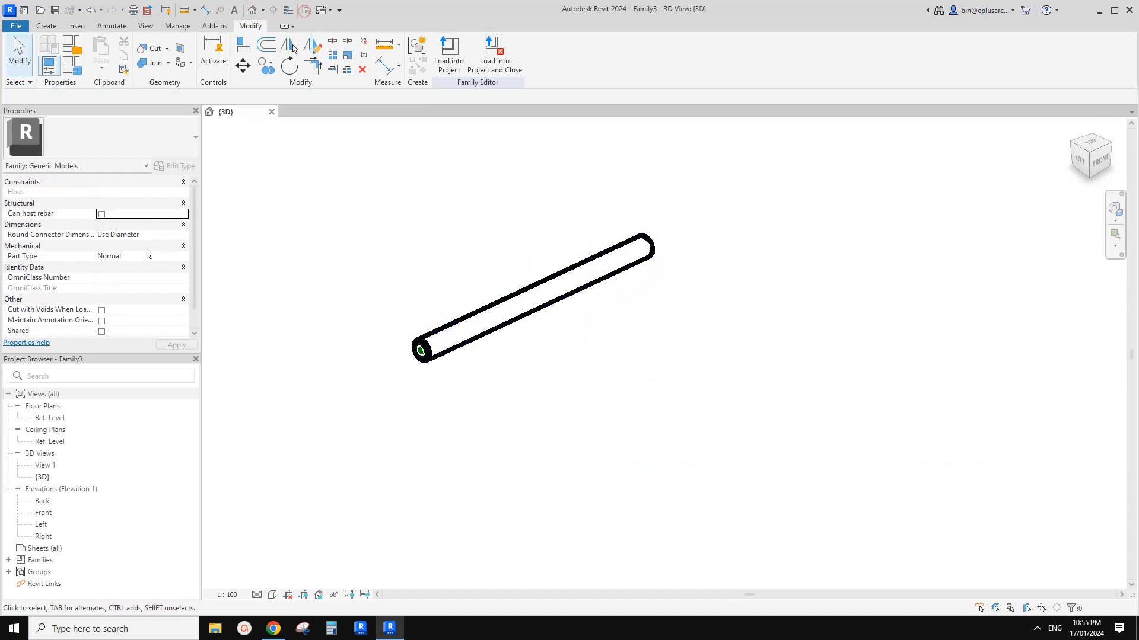
Step: Create a new project using the Architectural Template
left_click(46, 26)
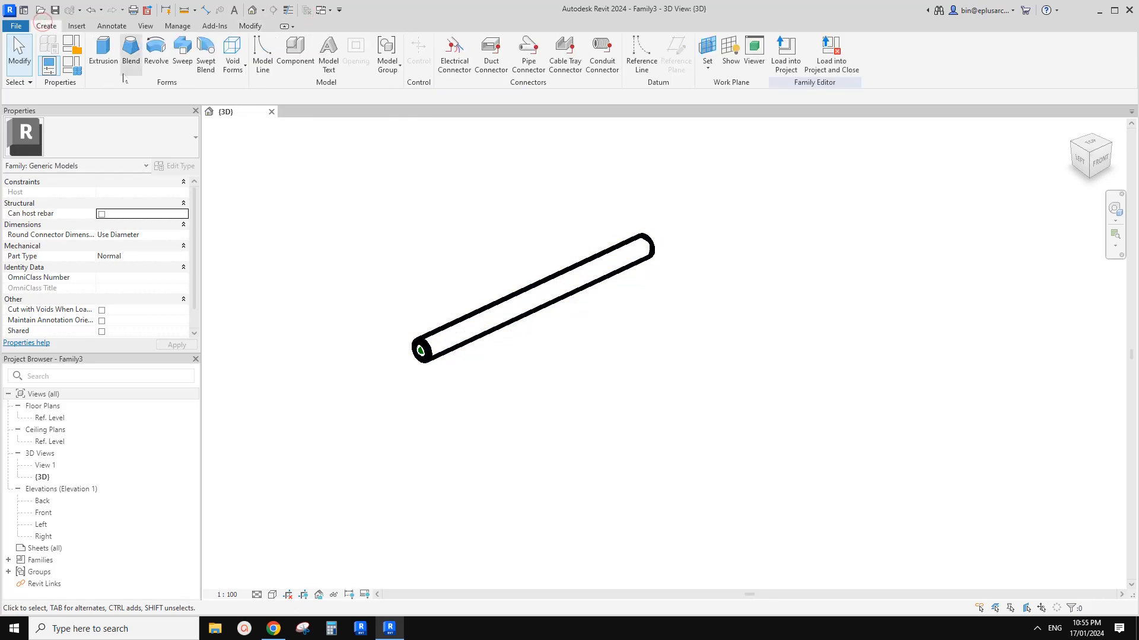
left_click(17, 26)
mouse_move(81, 73)
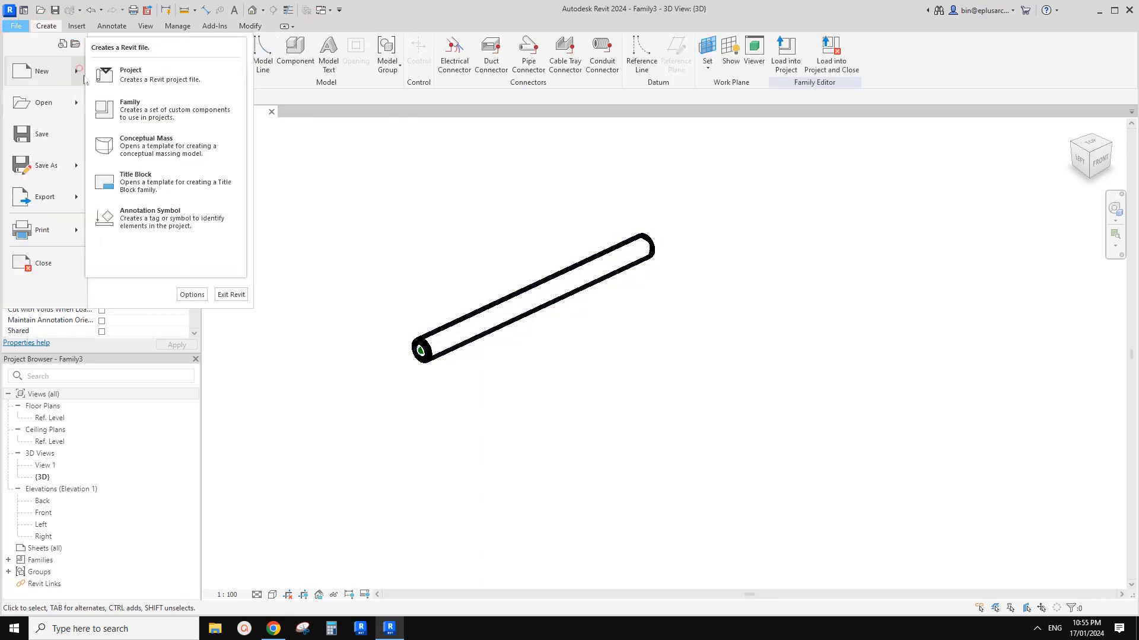
left_click(136, 79)
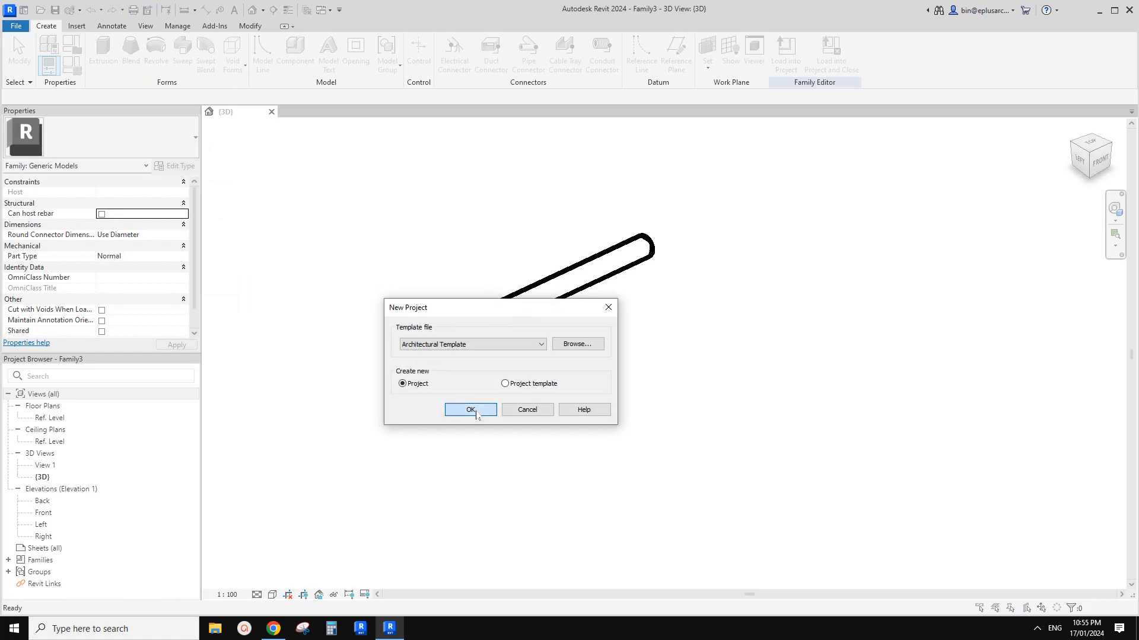
left_click(471, 410)
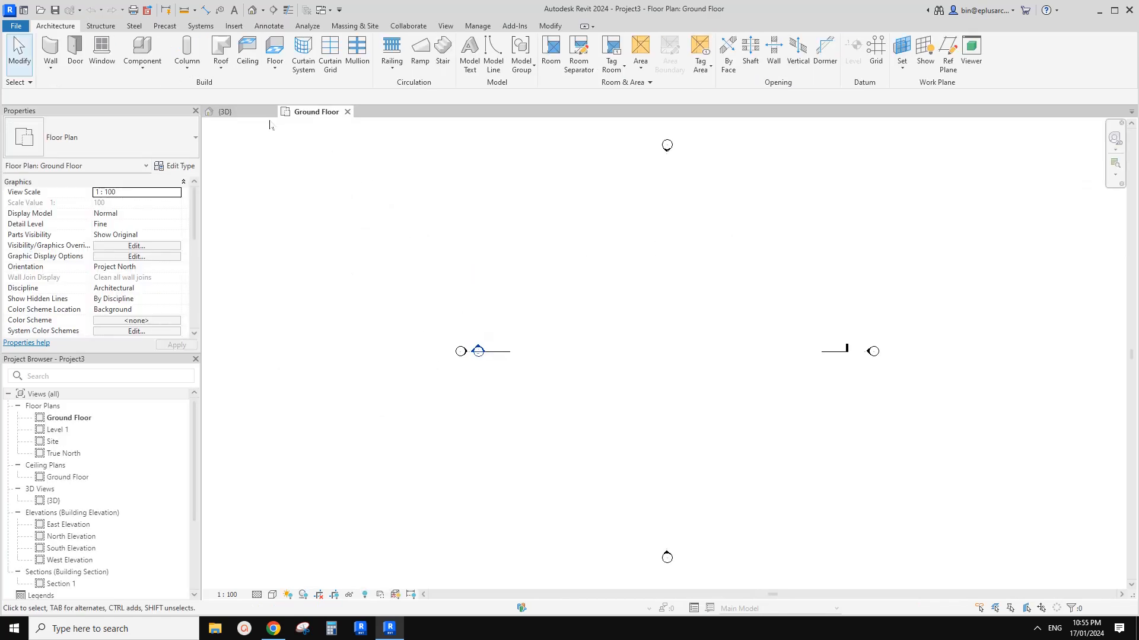
Step: Load the tube family into the new project and close the family without saving it
left_click(251, 114)
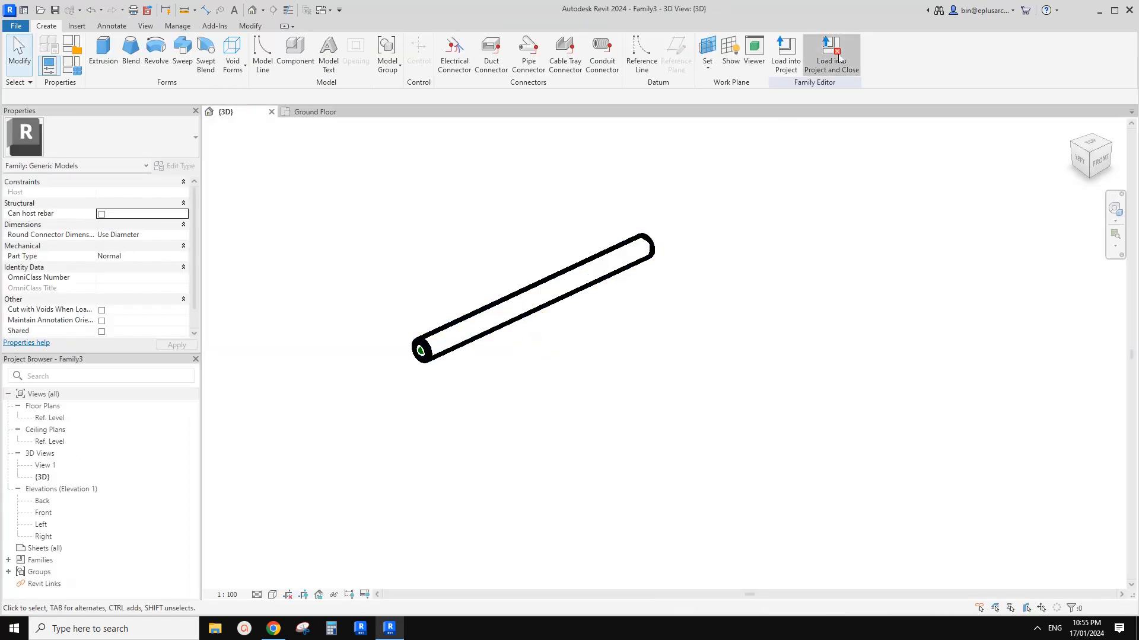
left_click(831, 52)
left_click(593, 315)
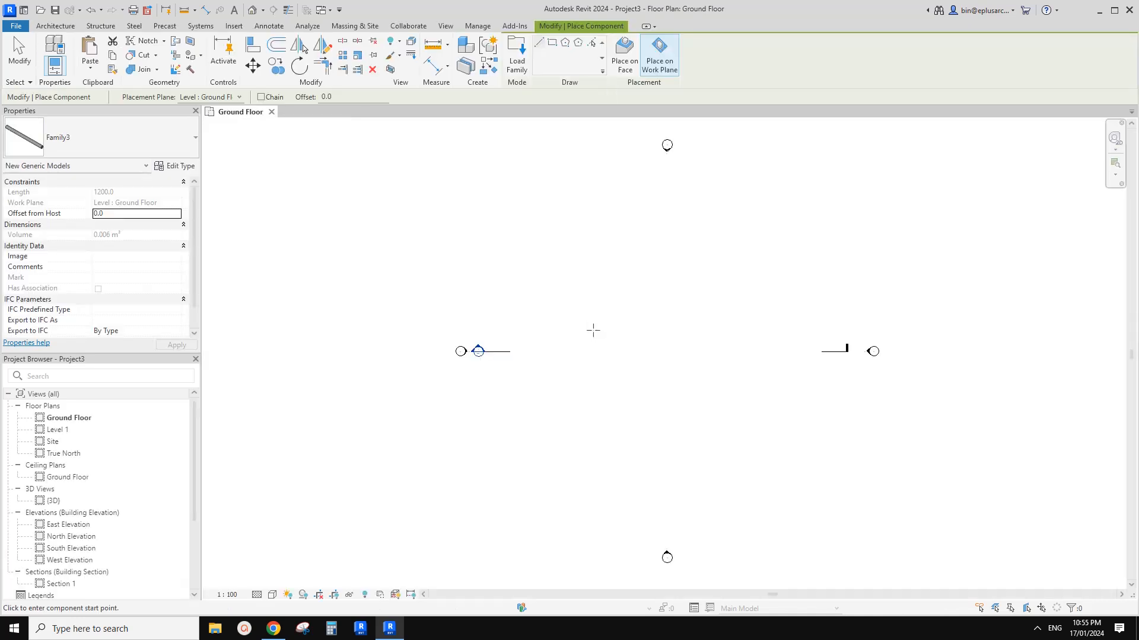
Step: Place two separate angled tubes on the Ground Floor plan, about 9100 mm and 9200 mm long
scroll(579, 376, "up", 4)
left_click(532, 365)
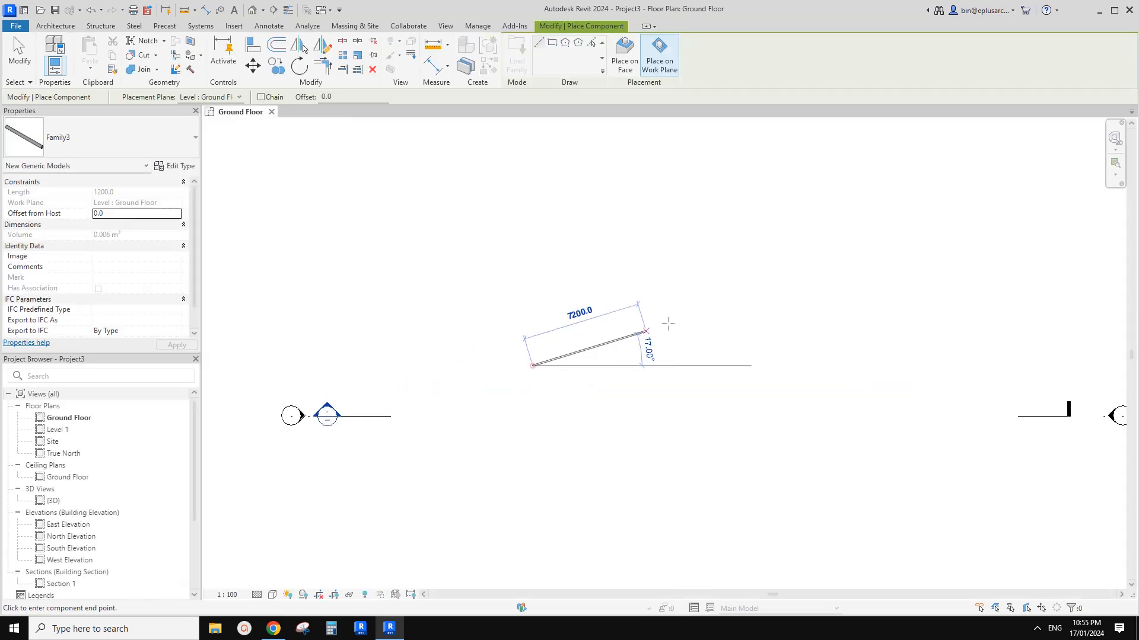
left_click(663, 293)
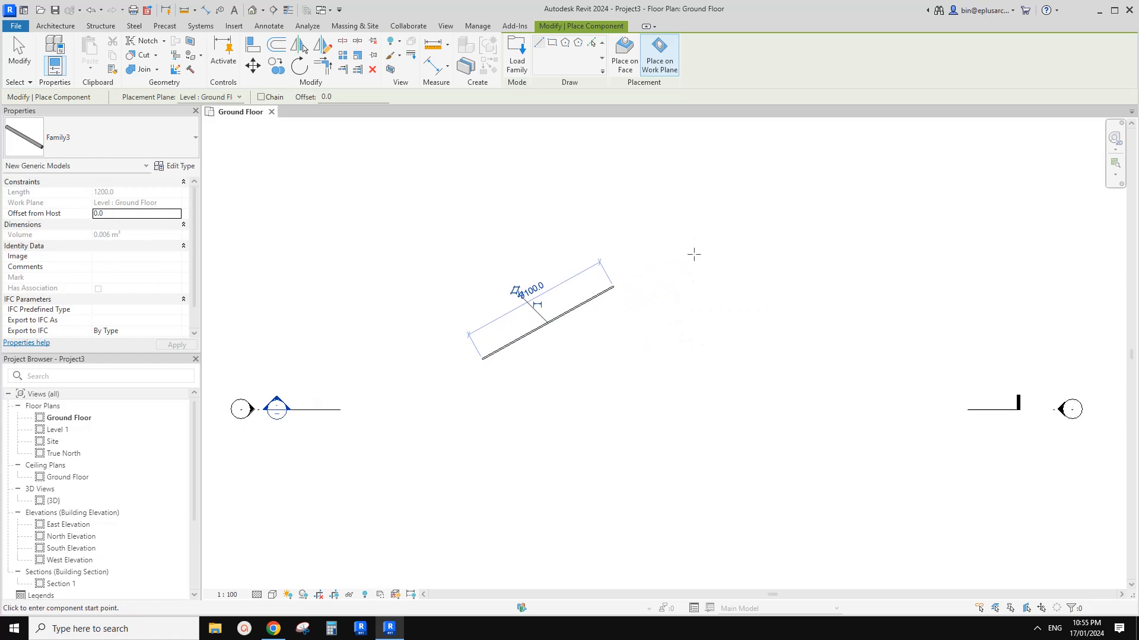
left_click(614, 246)
left_click(687, 379)
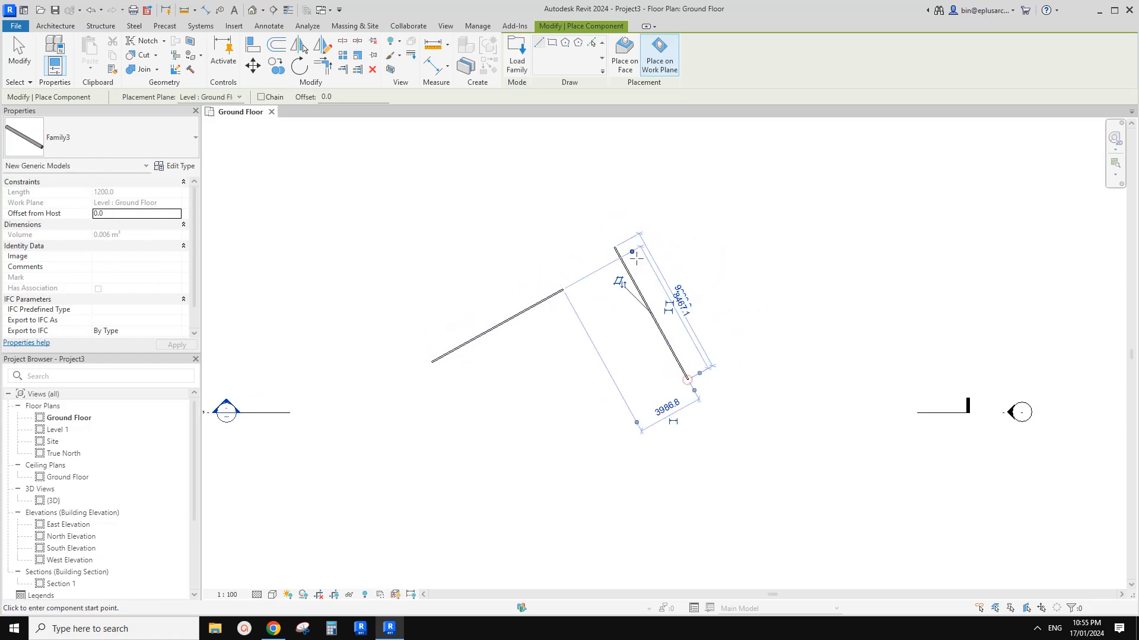
key("Escape")
key("Escape")
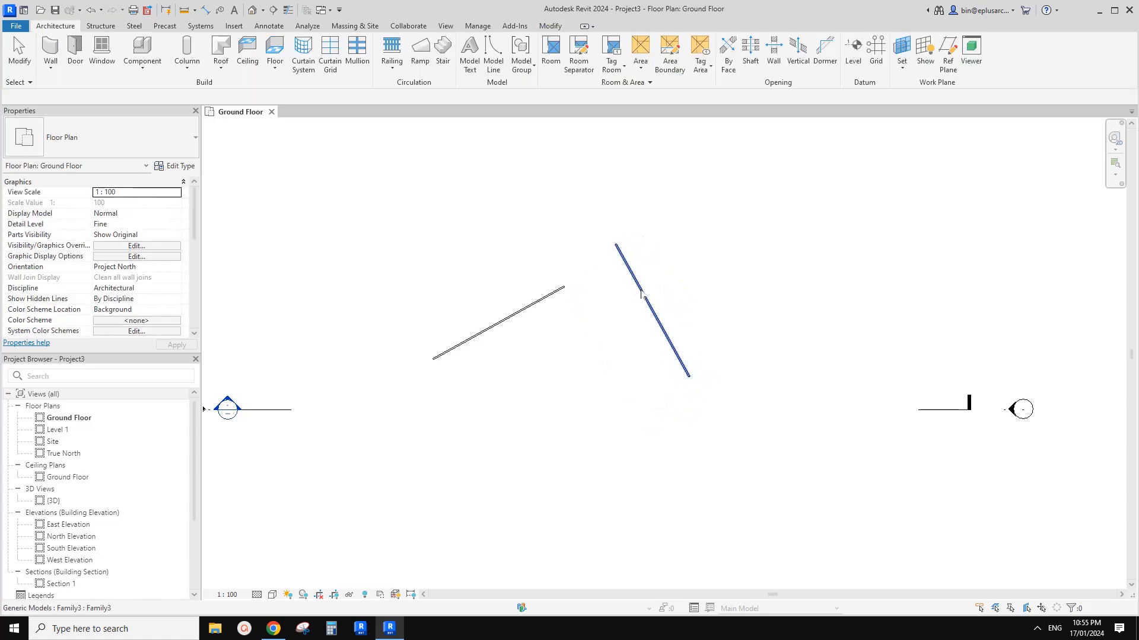
Step: Select the right-hand tube and move it down so it sits lower beside the other tube
scroll(638, 298, "up", 1)
left_click(641, 289)
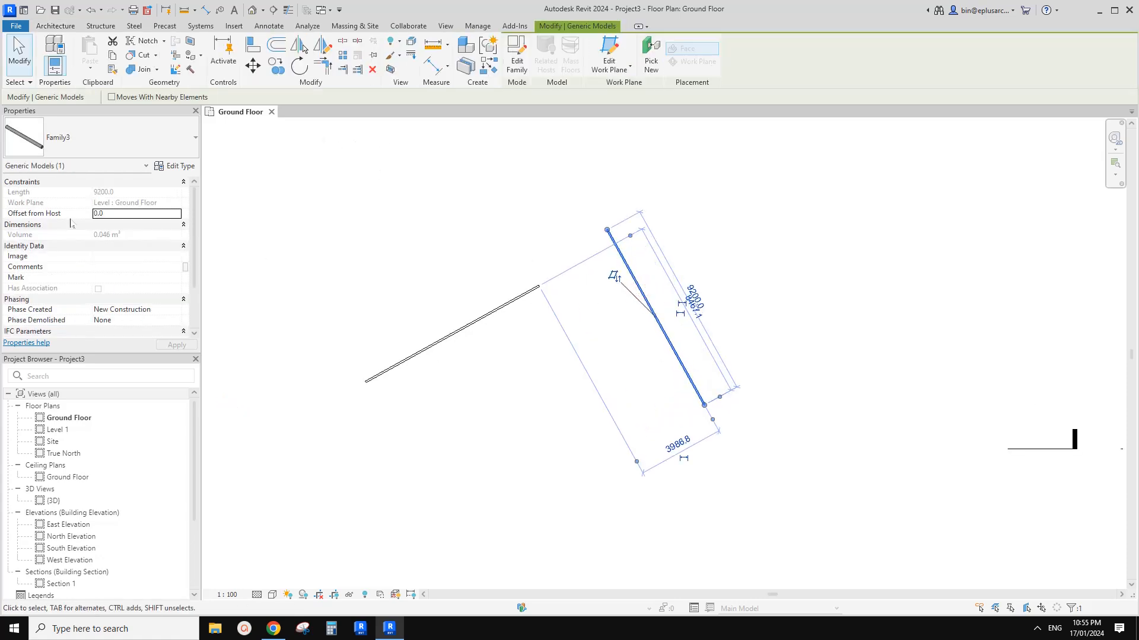
middle_click_drag(641, 308, 627, 326)
middle_click_drag(540, 312, 550, 348)
left_click(574, 309)
left_click(616, 316)
left_click_drag(608, 300, 606, 361)
middle_click_drag(473, 294, 475, 318)
Step: Draw two separate detail lines above the tubes, one sloping up and one sloping down
key("d")
key("l")
left_click(333, 308)
left_click(461, 238)
key("Escape")
left_click(543, 205)
left_click(627, 310)
key("Escape")
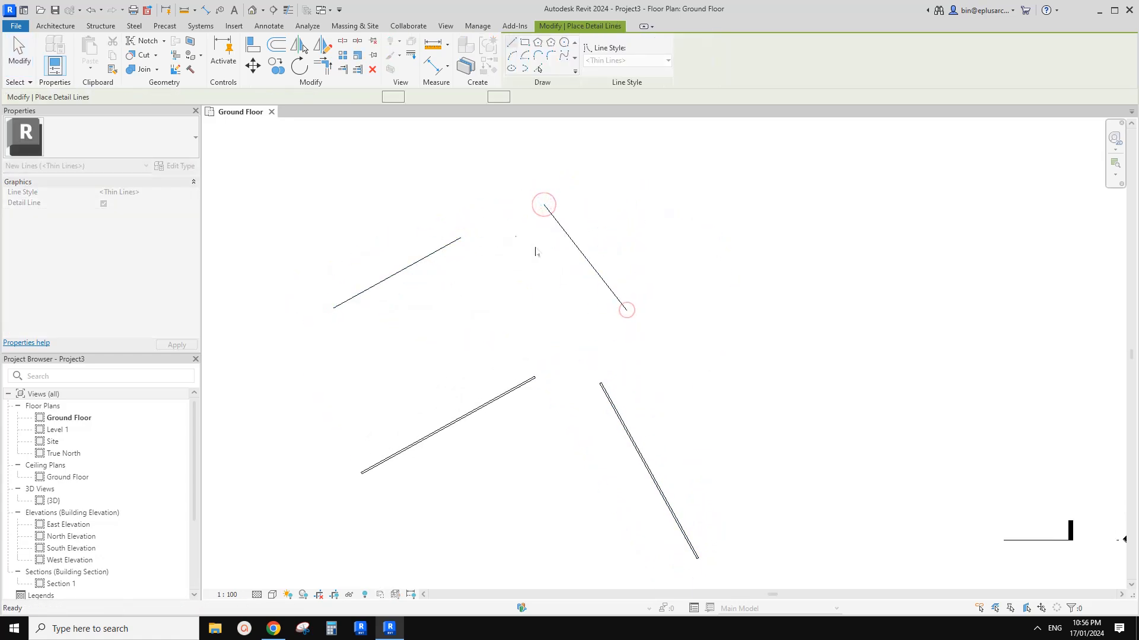
key("Escape")
Step: Trim the two detail lines to a corner
middle_click_drag(535, 252, 539, 266)
key("t")
key("r")
left_click(448, 265)
key("Escape")
Step: Move the detail lines freely to test whether they stay connected at the corner
left_click_drag(496, 237, 446, 227)
left_click_drag(547, 221, 487, 251)
left_click_drag(538, 312, 551, 265)
key("Escape")
Step: Trim and extend the two line-based tubes so they meet at a corner
scroll(577, 346, "up", 1)
middle_click_drag(577, 346, 585, 232)
scroll(574, 273, "up", 1)
middle_click_drag(574, 272, 579, 312)
key("t")
key("r")
left_click(633, 353)
left_click(515, 339)
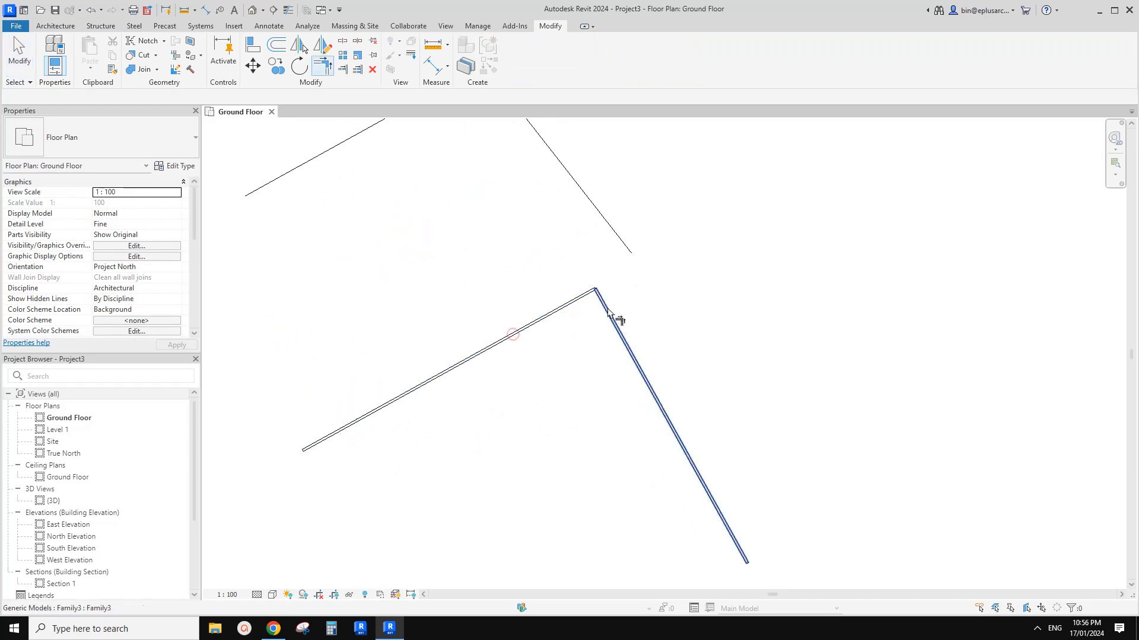
Step: Move the right-hand tube towards the left-hand one and shift its free lower end up to change its angle
key("Escape")
left_click(541, 324)
middle_click_drag(628, 354, 630, 295)
left_click_drag(630, 293, 550, 356)
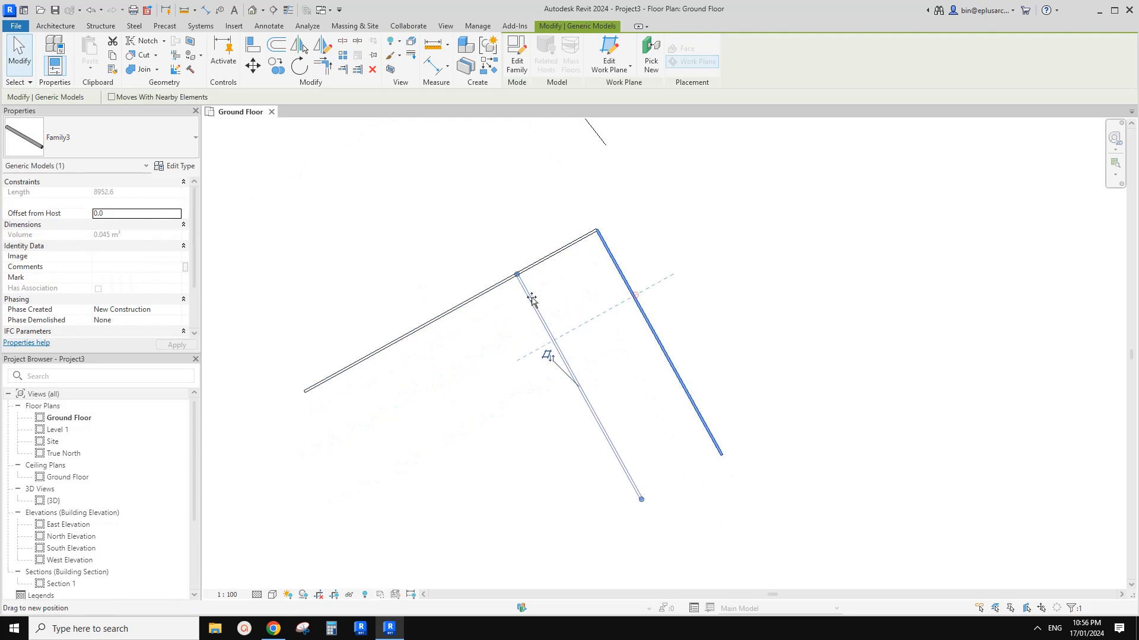
left_click_drag(641, 500, 665, 394)
Step: Reposition the left-hand tube several times to test its connection with the right-hand tube
left_click_drag(541, 294, 481, 221)
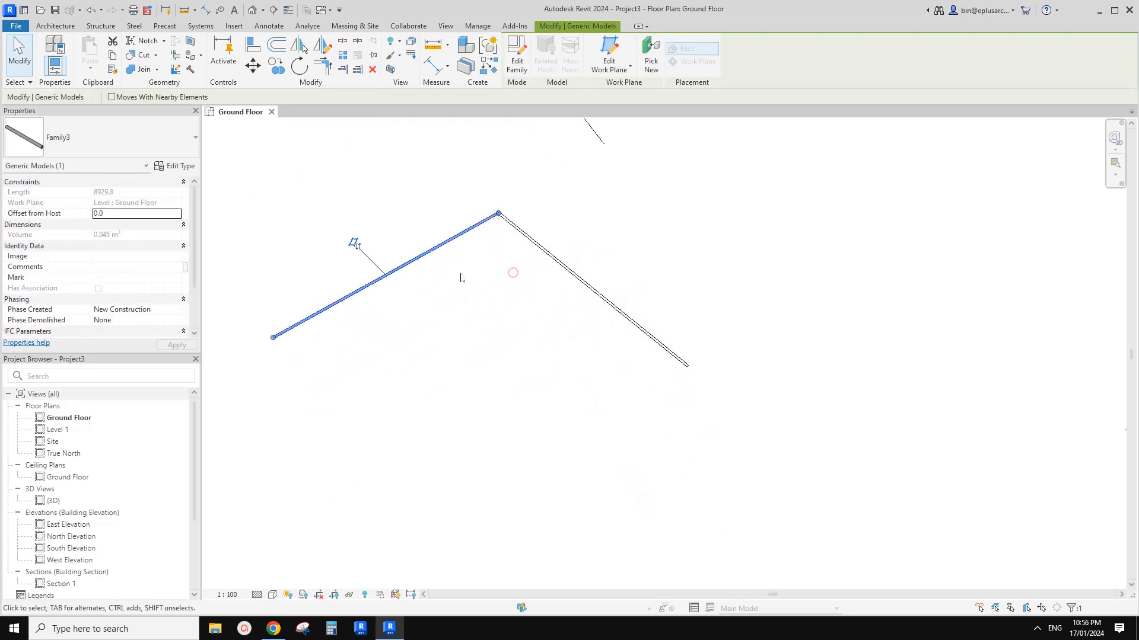
left_click_drag(371, 282, 393, 321)
scroll(487, 265, "up", 2)
left_click_drag(455, 290, 435, 261)
middle_click_drag(439, 274, 454, 292)
Step: Move the left-hand tube up and to the left using the Move command with Disjoin off
key("m")
key("v")
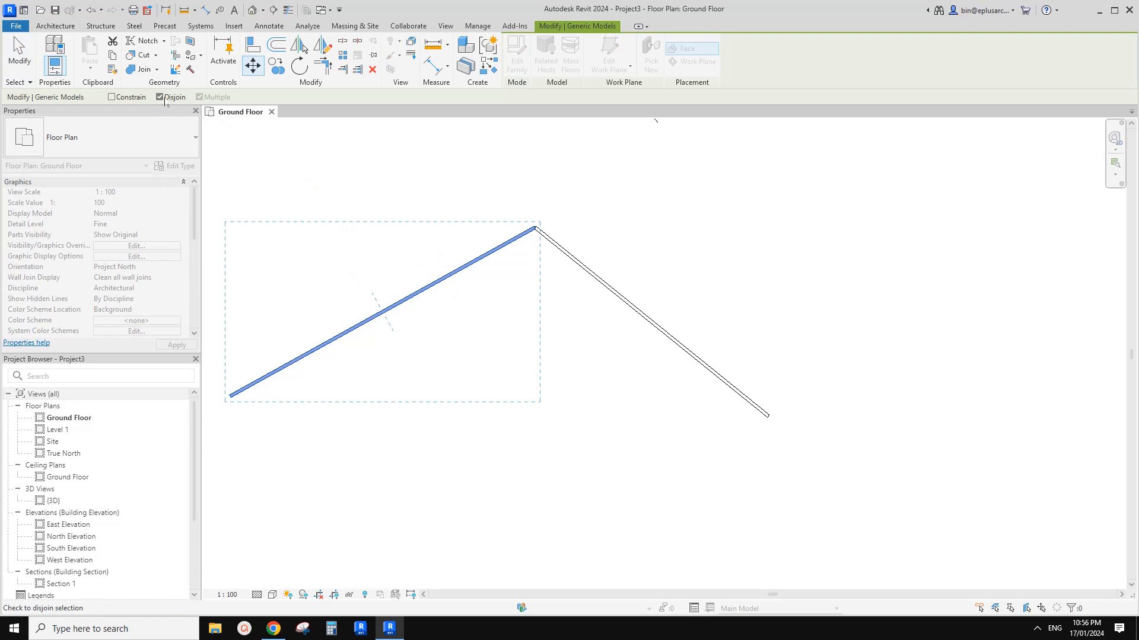
left_click(430, 290)
left_click(411, 238)
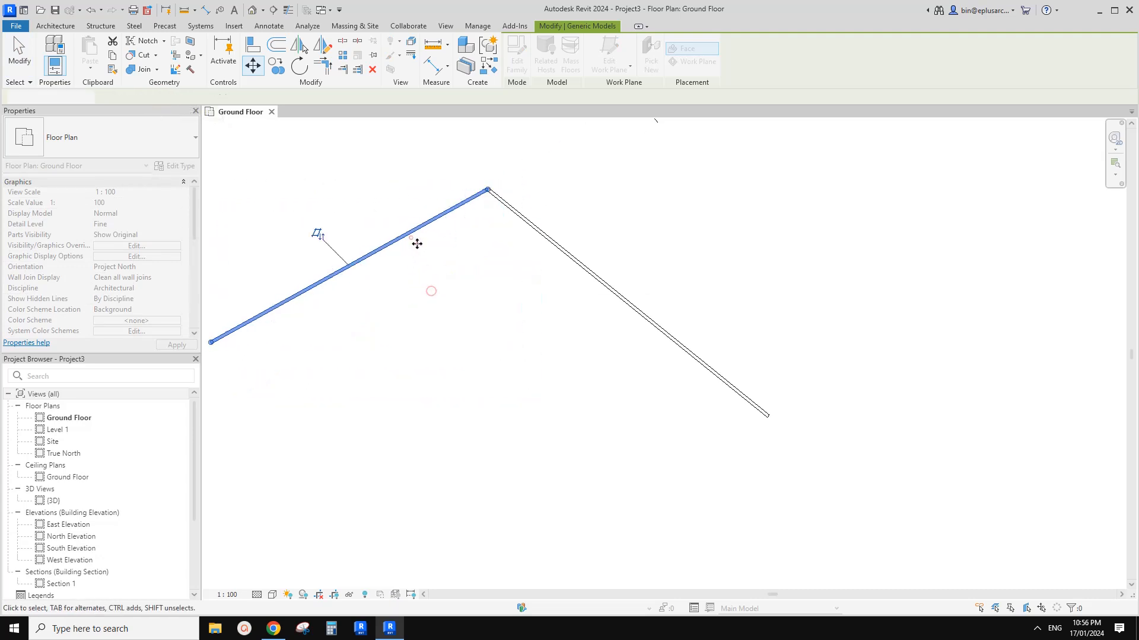
Step: Reposition the right-hand and left-hand tubes in turn to test the corner connection again, and clear the selection
middle_click_drag(417, 244, 425, 251)
left_click(539, 229)
left_click_drag(538, 229, 492, 284)
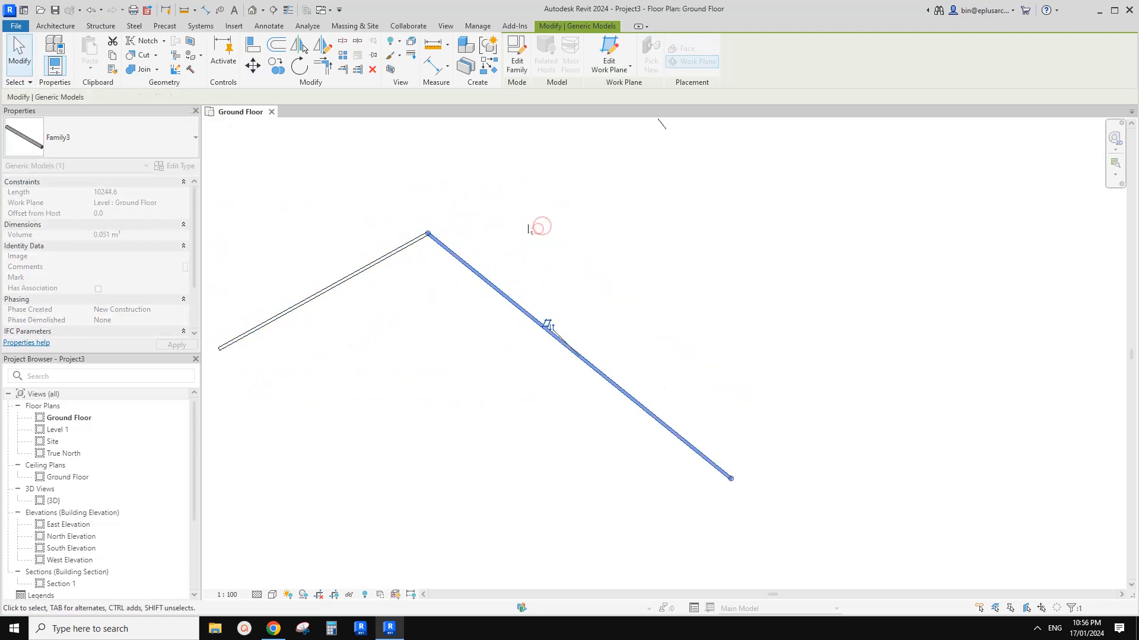
left_click_drag(395, 251, 421, 300)
left_click_drag(508, 297, 542, 263)
left_click(488, 266)
key("Escape")
Step: Move the left-hand tube straight up with Disjoin enabled to detach it from the right-hand tube
scroll(507, 272, "down", 2)
middle_click_drag(509, 270, 504, 280)
left_click(499, 311)
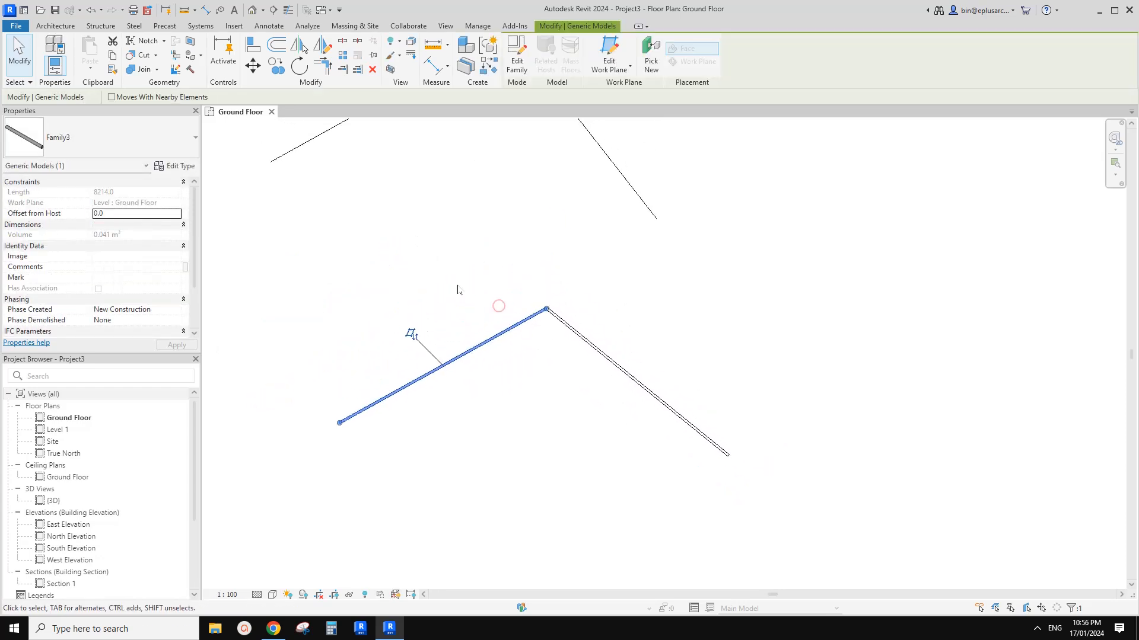
scroll(368, 237, "up", 1)
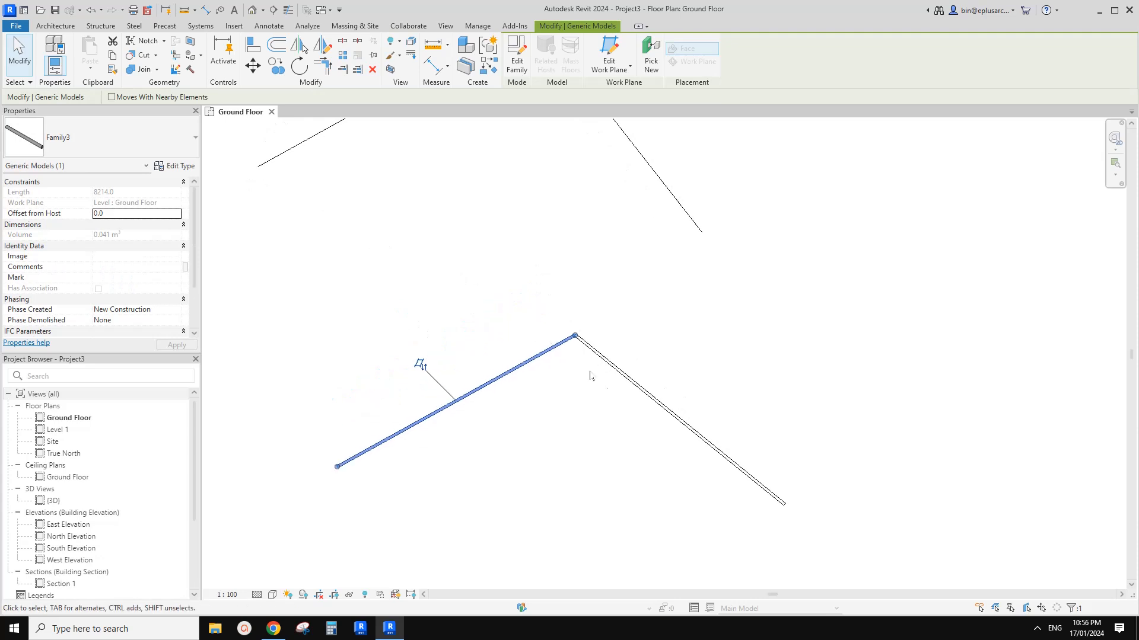
middle_click_drag(507, 331, 506, 342)
key("m")
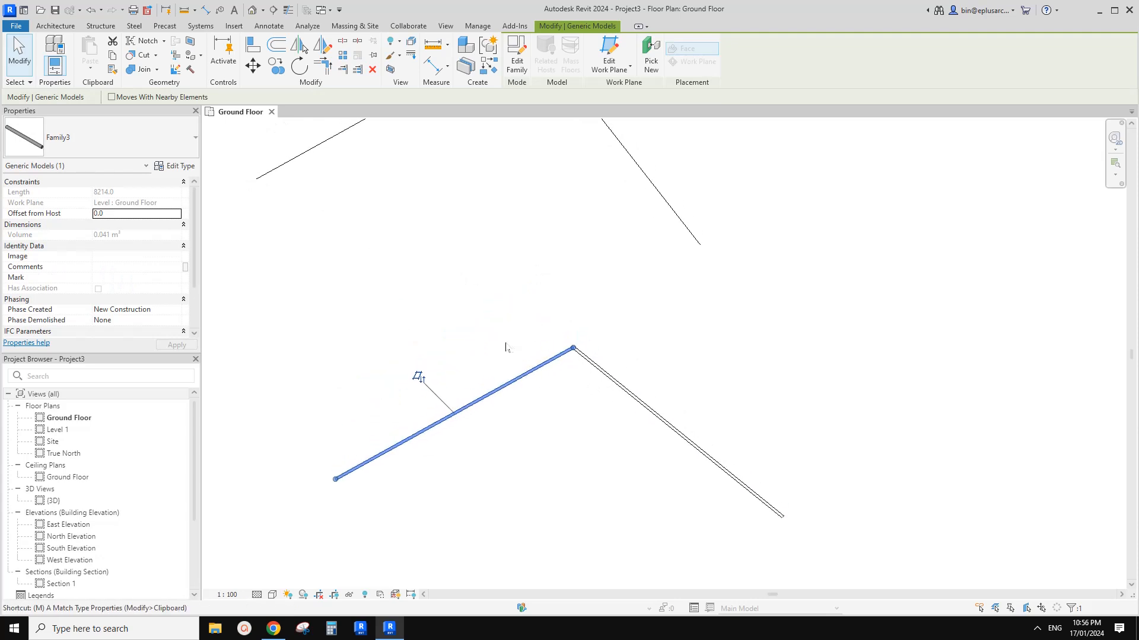
key("v")
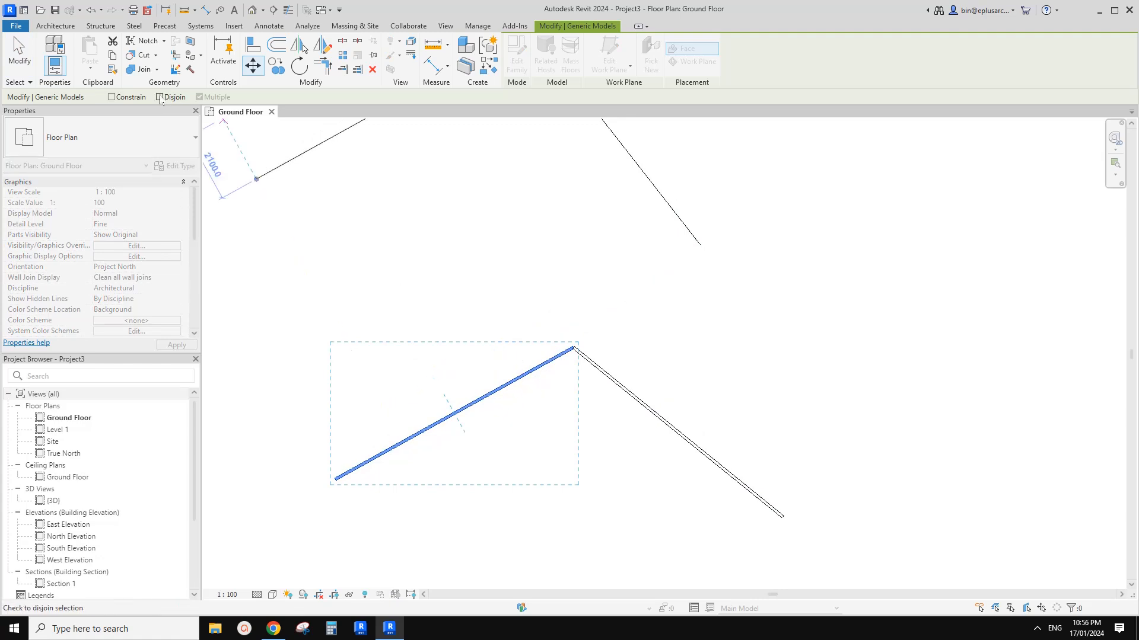
left_click(516, 342)
left_click(511, 284)
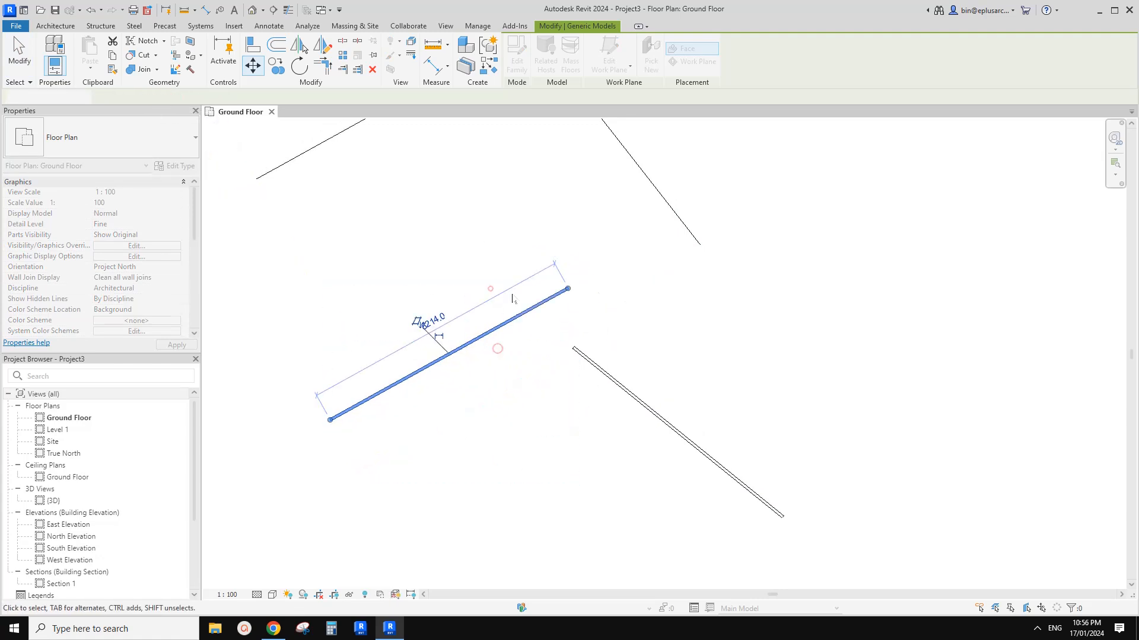
left_click(595, 364)
left_click(565, 324)
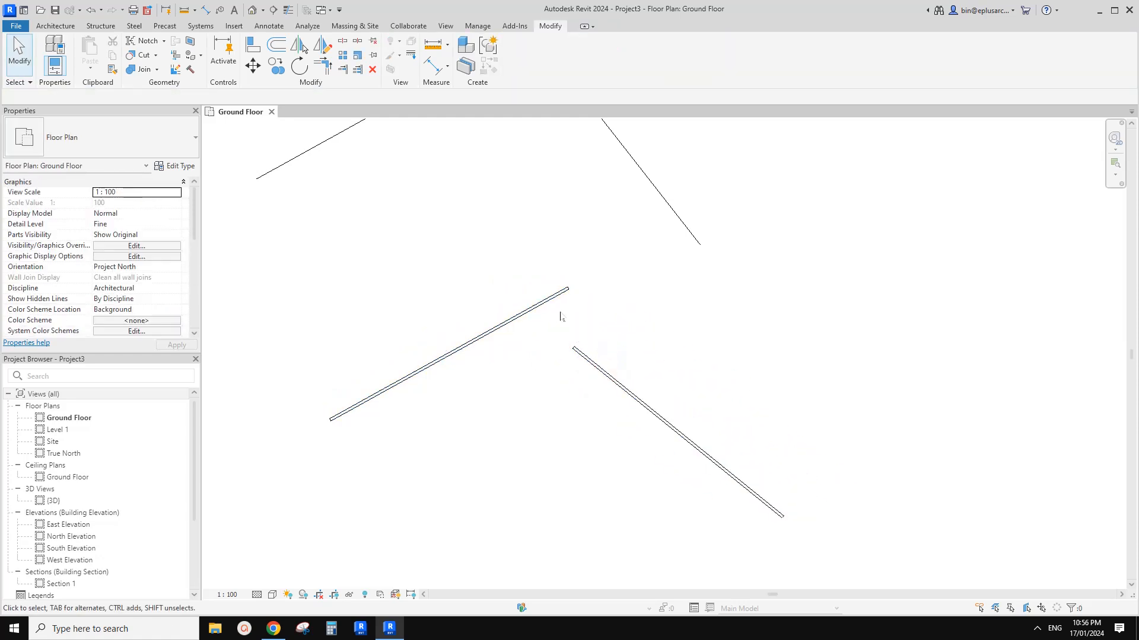
Step: Reposition the left-hand and right-hand tubes until their ends meet at the corner again
scroll(564, 314, "up", 1)
left_click(572, 287)
left_click_drag(572, 286, 553, 310)
left_click_drag(572, 354, 642, 272)
left_click(642, 290)
scroll(636, 294, "down", 1)
scroll(629, 294, "up", 1)
mouse_move(618, 278)
middle_mouse_down()
mouse_move(595, 290)
mouse_move(614, 292)
middle_mouse_up()
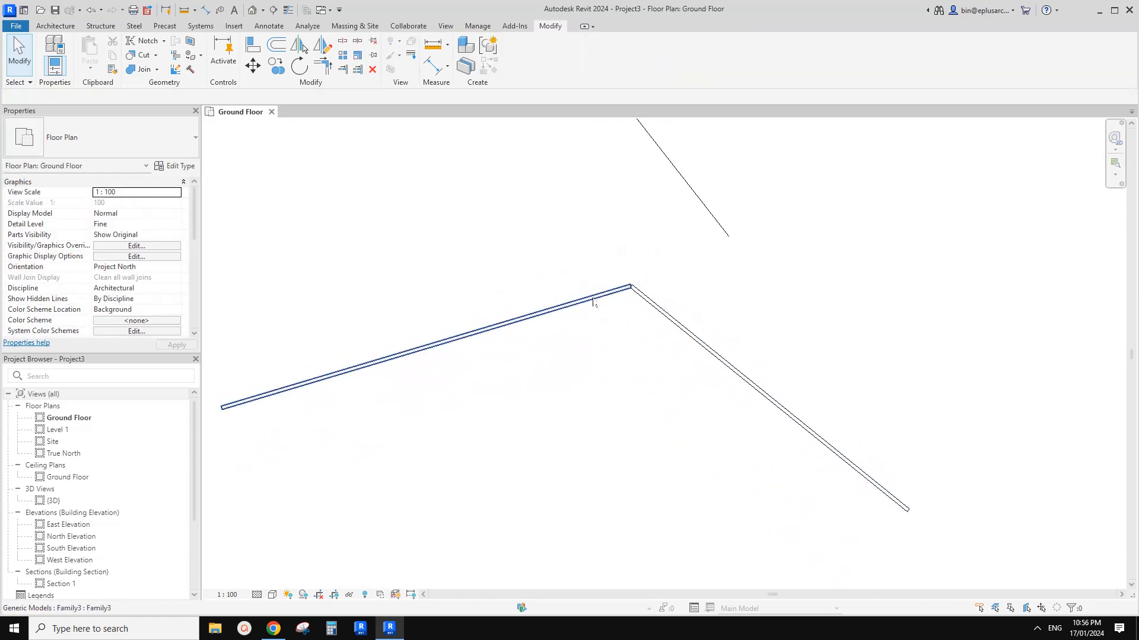
Step: Pull the left-hand tube's upper end away from the corner to separate it from the right-hand tube, and clear the selection
left_click(593, 303)
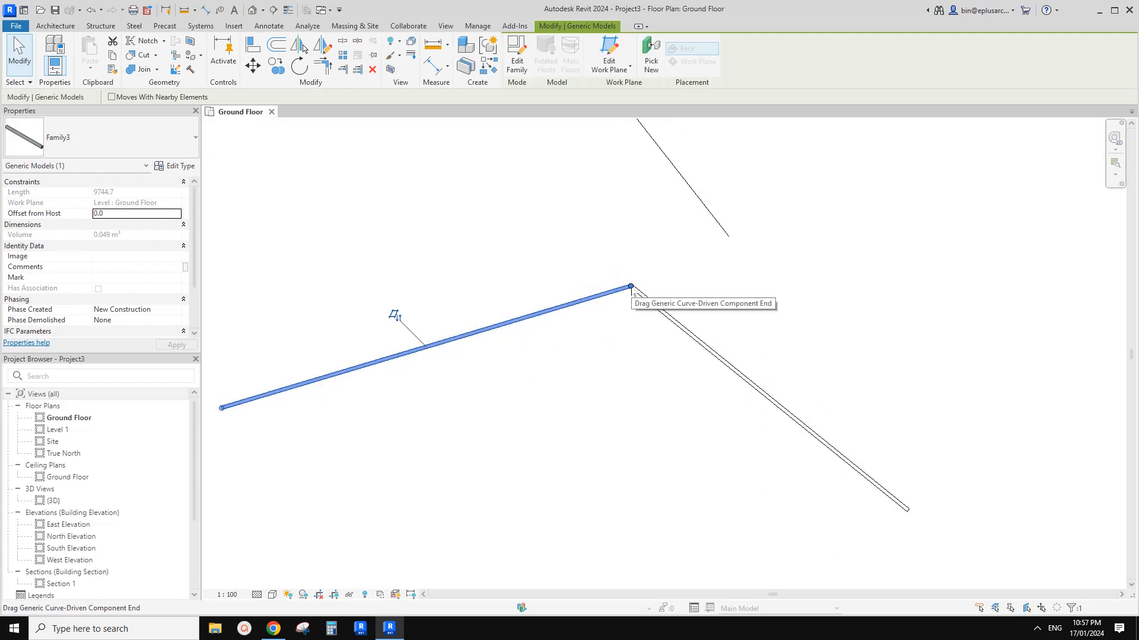
left_click_drag(631, 287, 548, 283)
left_click(585, 325)
left_click(558, 334)
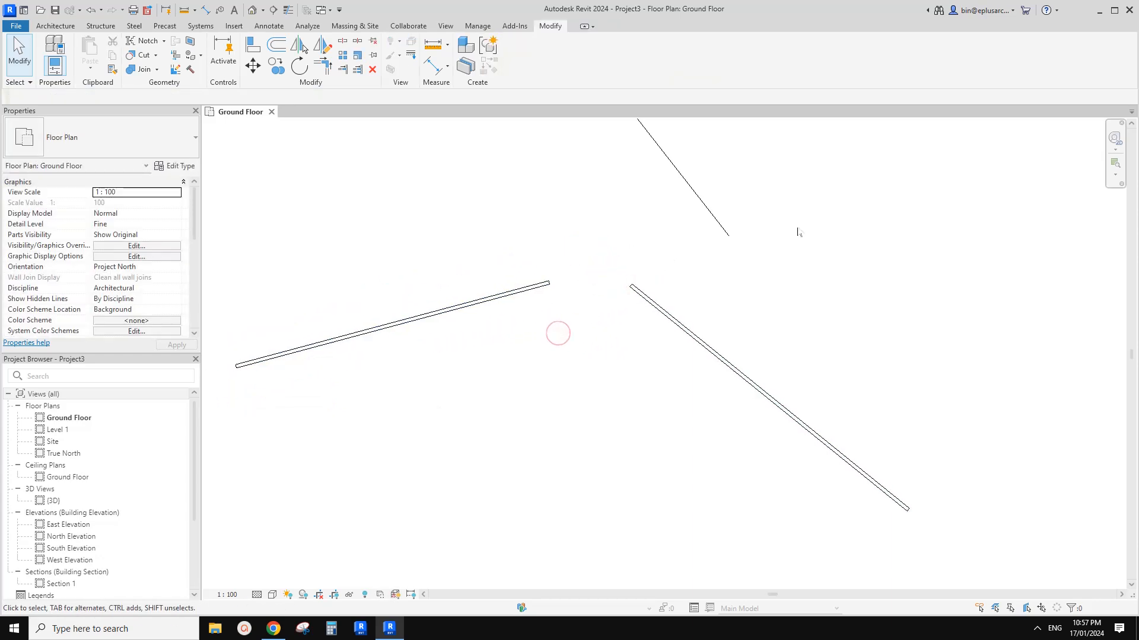
Step: Draw two connected Double brick - 270 walls forming a peaked corner in the empty area beside the detail lines
scroll(697, 326, "down", 3)
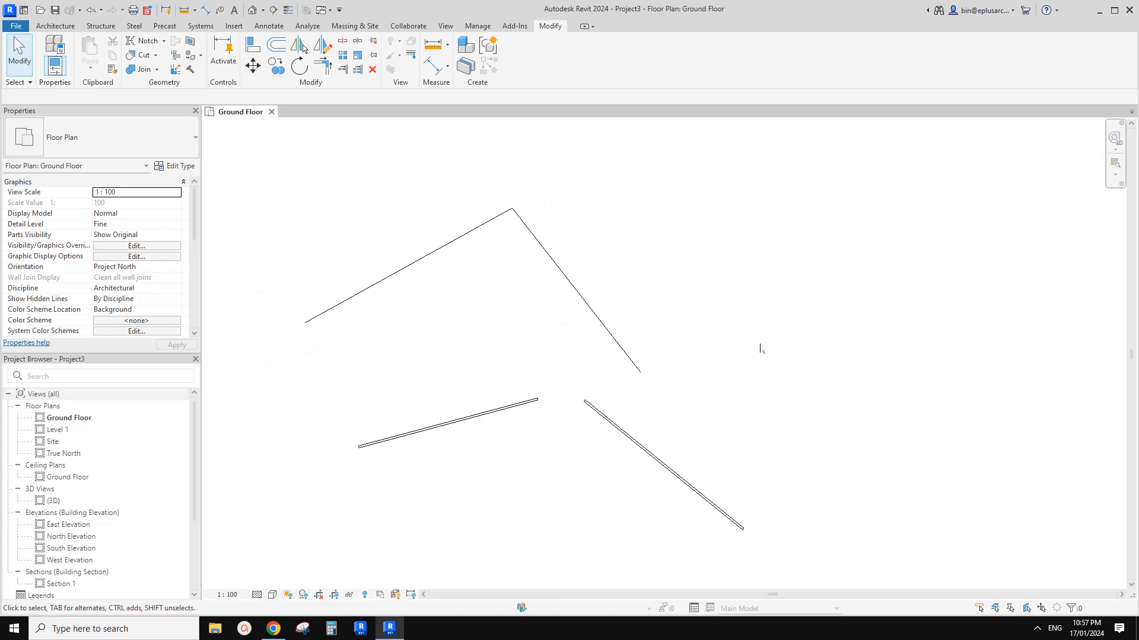
middle_click_drag(733, 345, 646, 357)
scroll(643, 356, "down", 1)
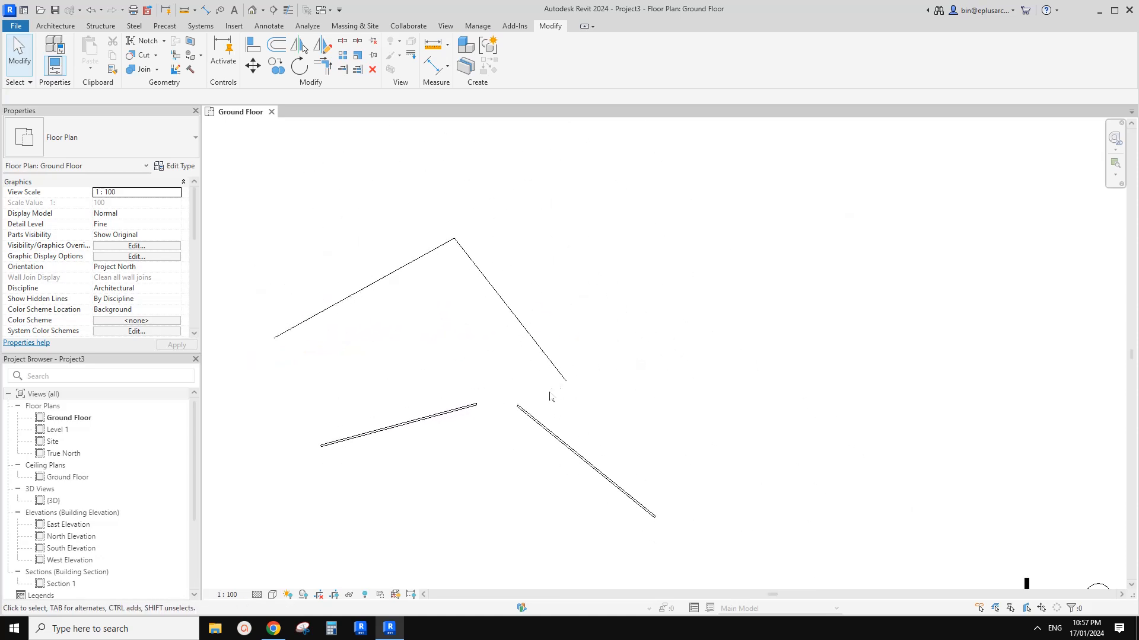
key("w")
key("a")
left_click(586, 300)
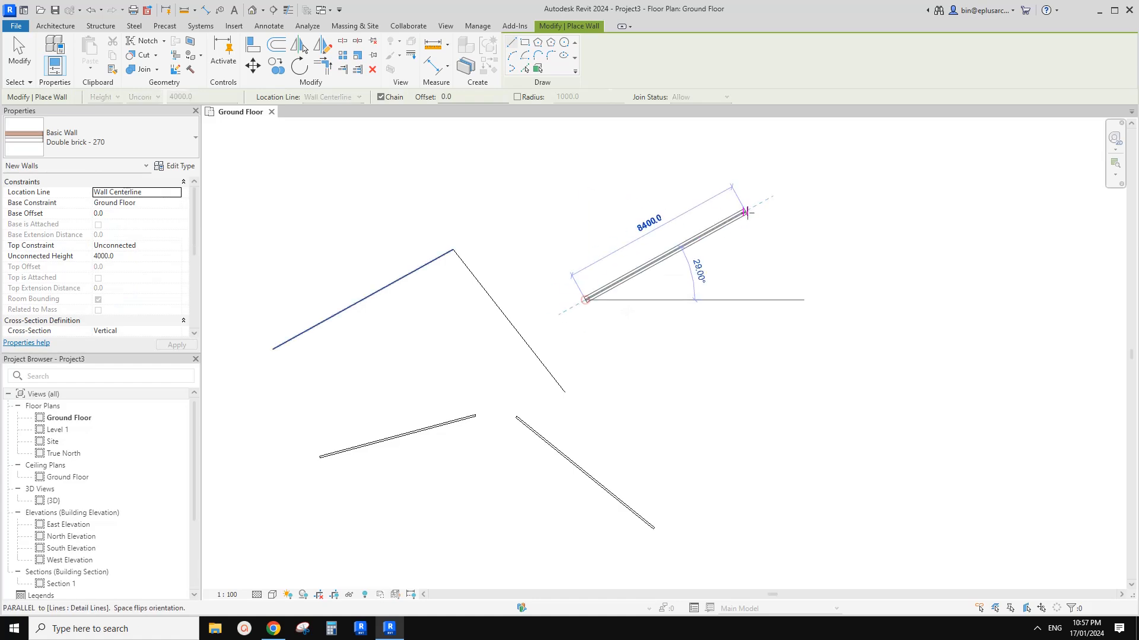
left_click(730, 219)
left_click(844, 333)
key("Escape")
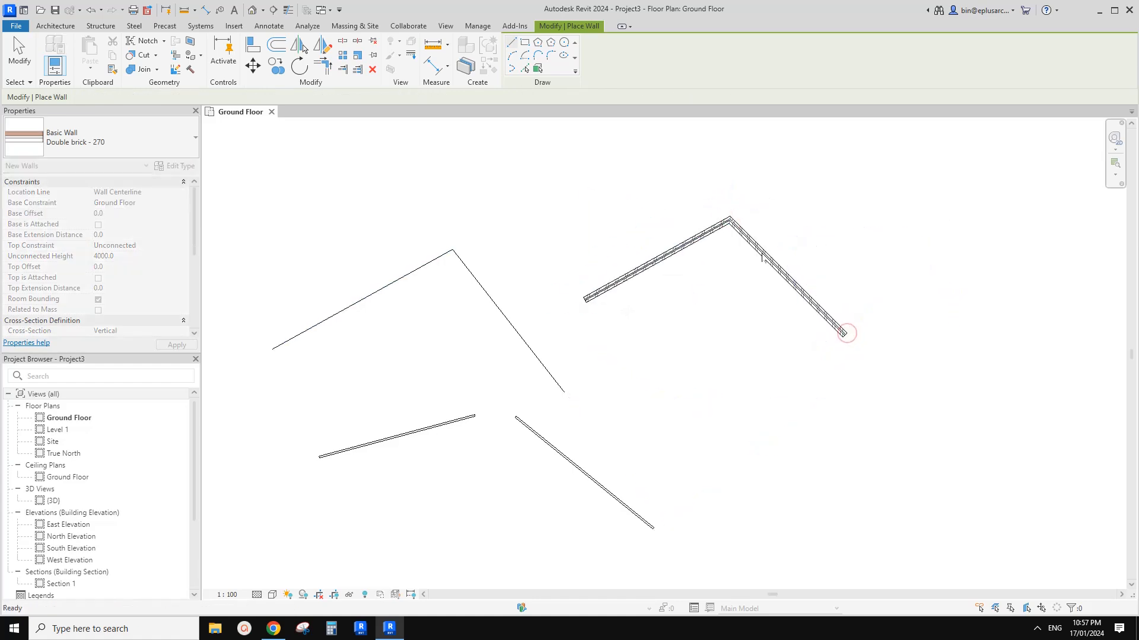
key("Escape")
Step: Reposition both brick walls and pull in the right-hand wall's lower end to test how their corner join behaves
scroll(778, 238, "up", 1)
left_click(652, 249)
left_click_drag(621, 215, 617, 210)
left_click_drag(724, 223, 706, 240)
left_click_drag(858, 394, 735, 325)
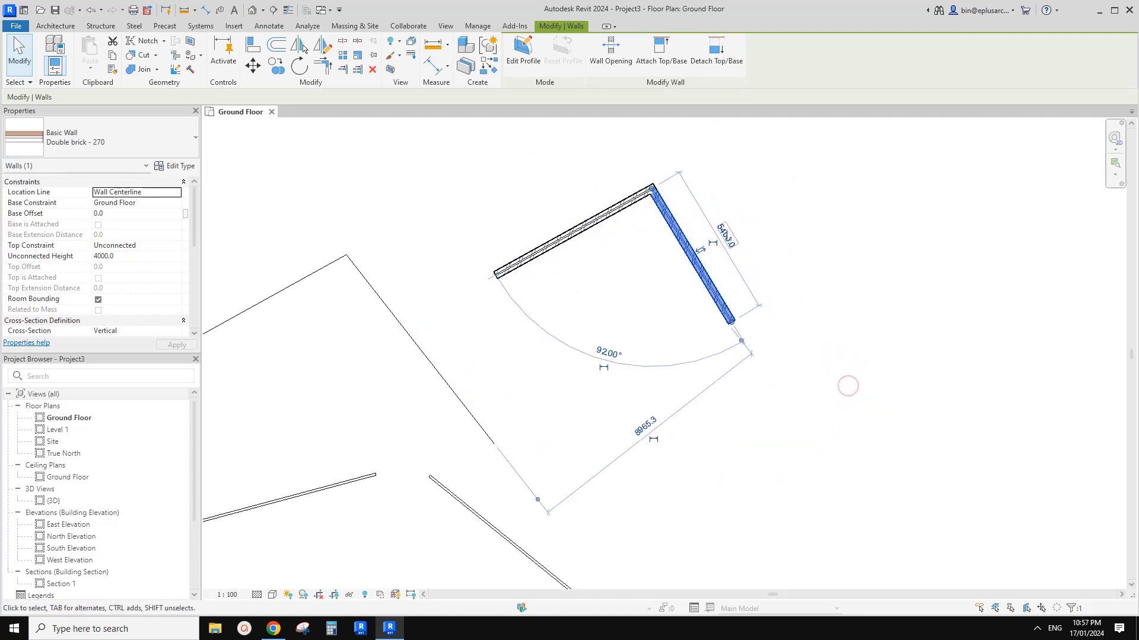
left_click(601, 197)
left_click_drag(601, 197, 591, 179)
middle_click_drag(612, 204, 618, 210)
scroll(619, 194, "up", 1)
Step: Disallow the join at the left-hand brick wall's upper end
left_click(601, 226)
left_click(622, 204)
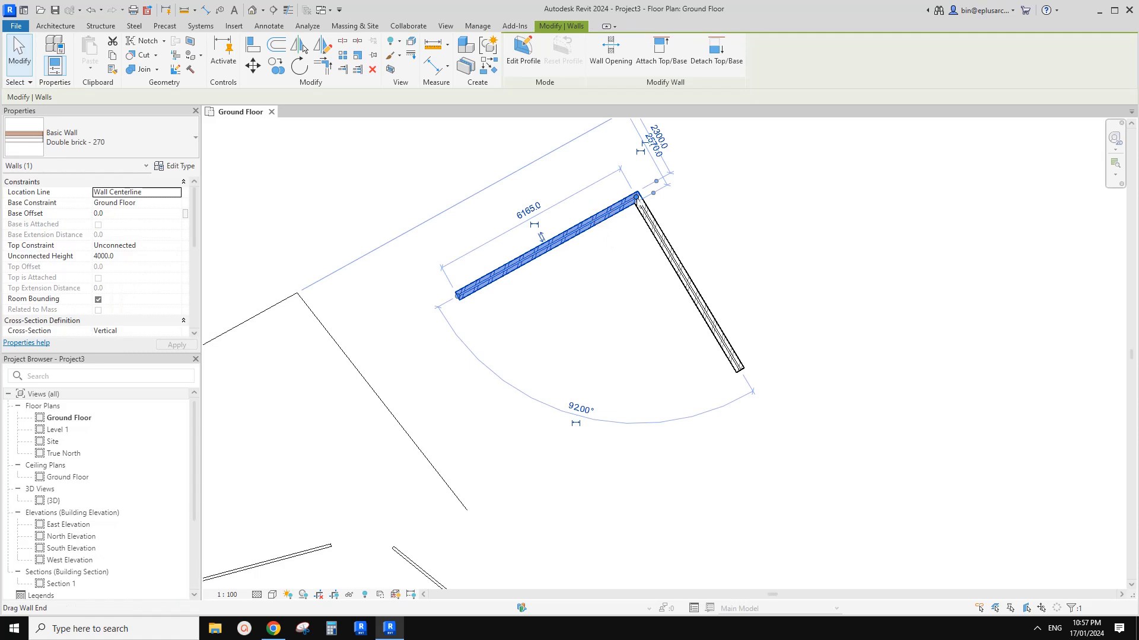
right_click(636, 200)
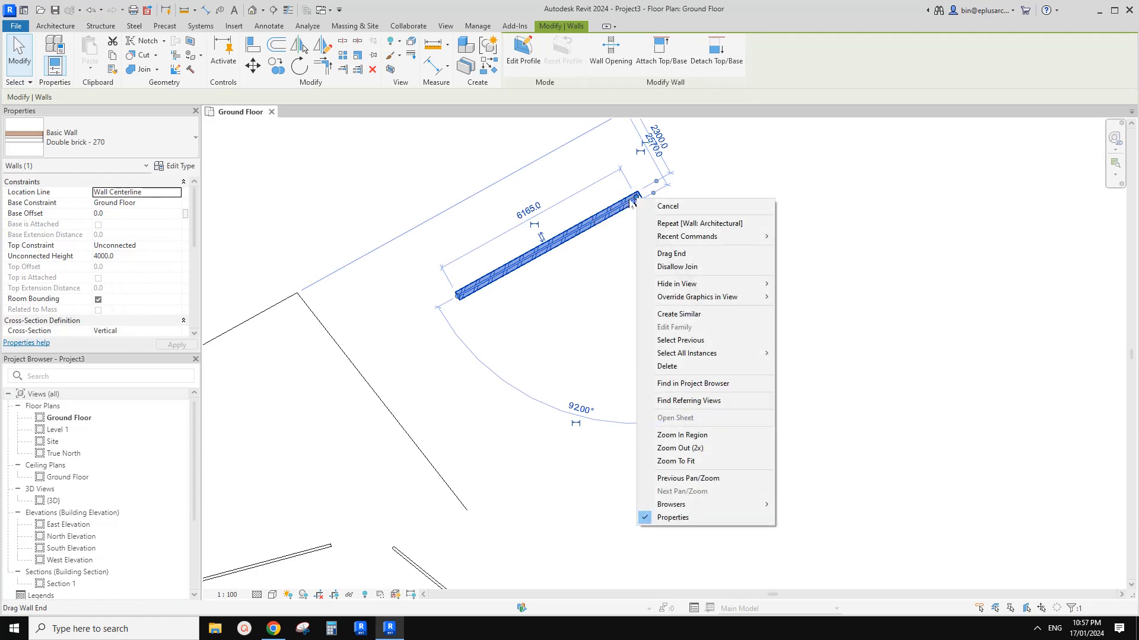
left_click(692, 271)
Step: Move the left-hand and right-hand brick walls in turn to separate them and test the disallowed join
scroll(690, 269, "up", 1)
left_click(754, 244)
left_click_drag(561, 220, 483, 183)
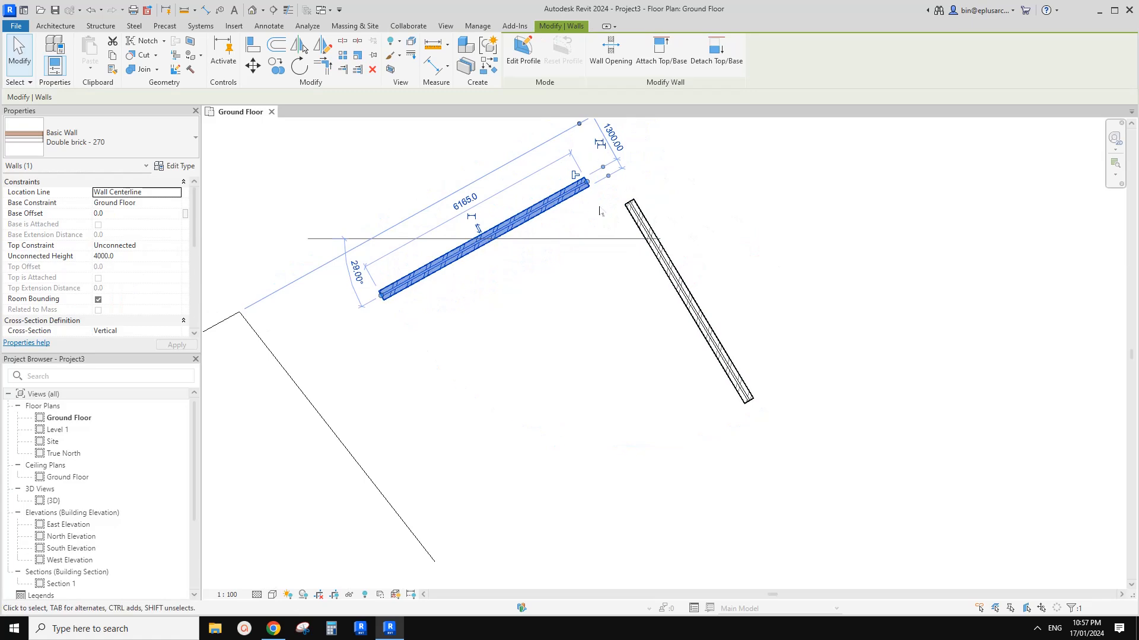
left_click_drag(645, 221, 673, 192)
left_click_drag(554, 199, 576, 222)
middle_click_drag(552, 253, 546, 250)
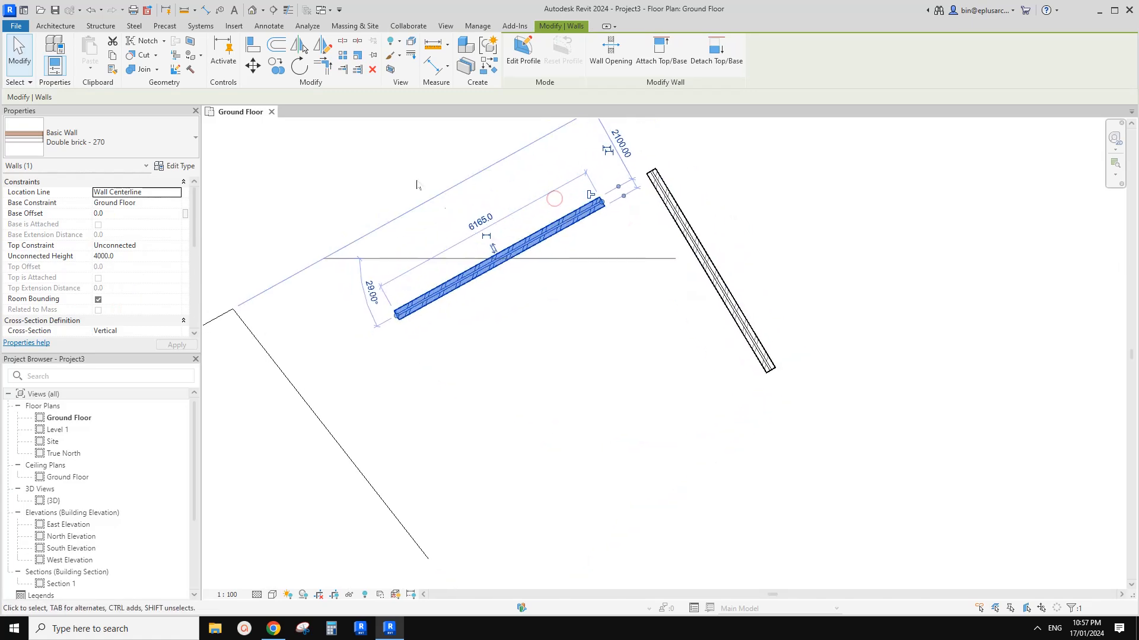
Step: Allow the join again at the left-hand brick wall's upper end
key("Escape")
scroll(574, 261, "down", 1)
left_click(600, 221)
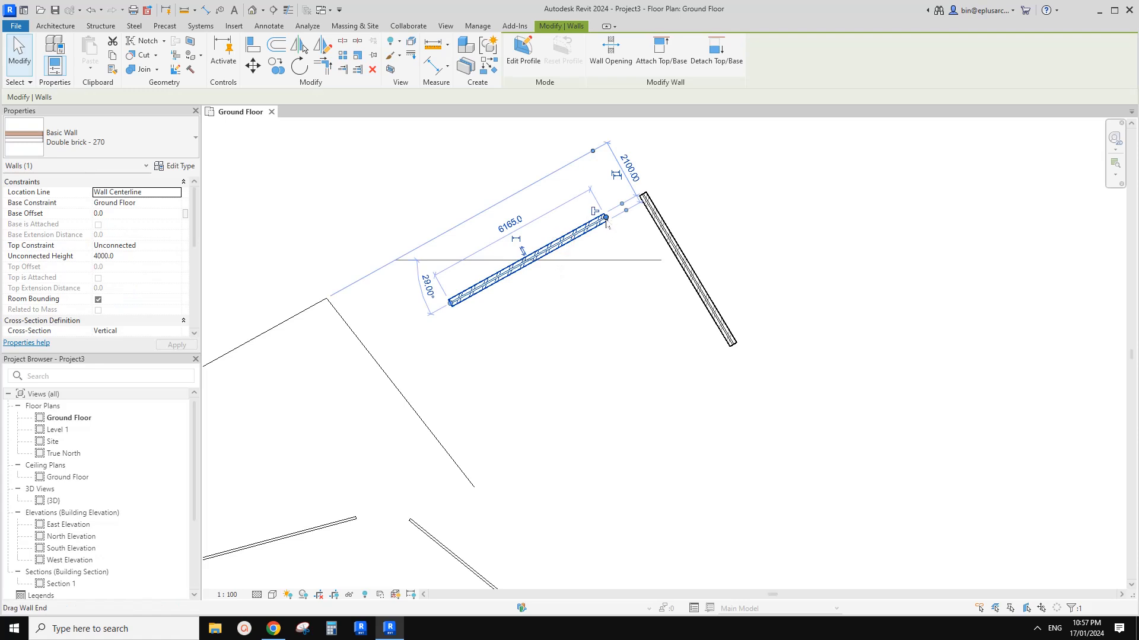
scroll(606, 219, "up", 2)
scroll(608, 225, "up", 2)
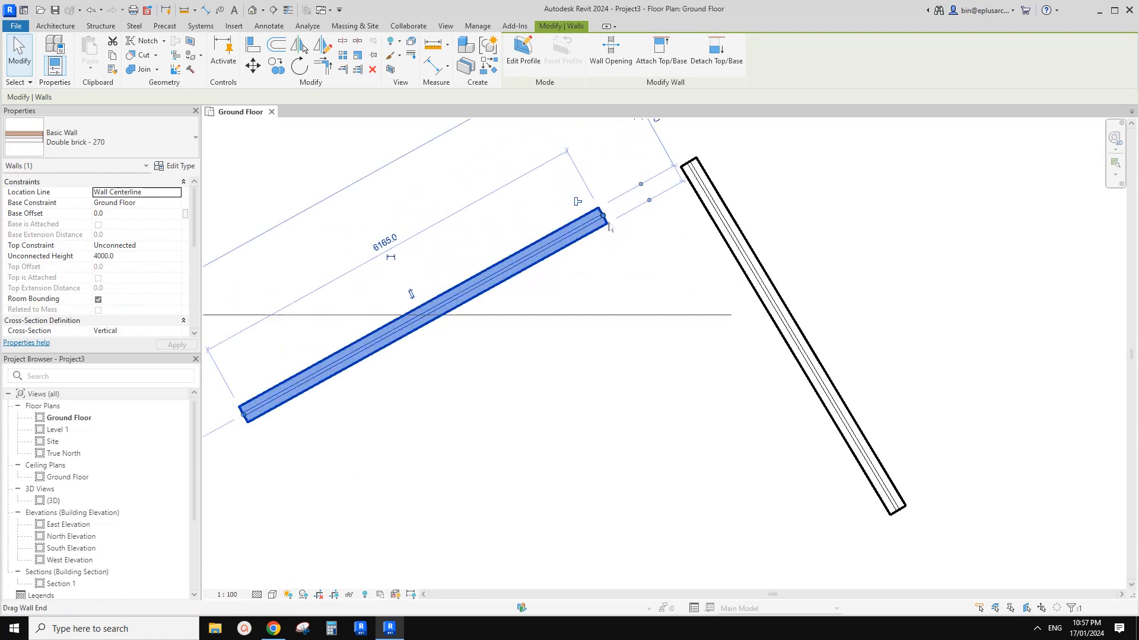
left_click(581, 204)
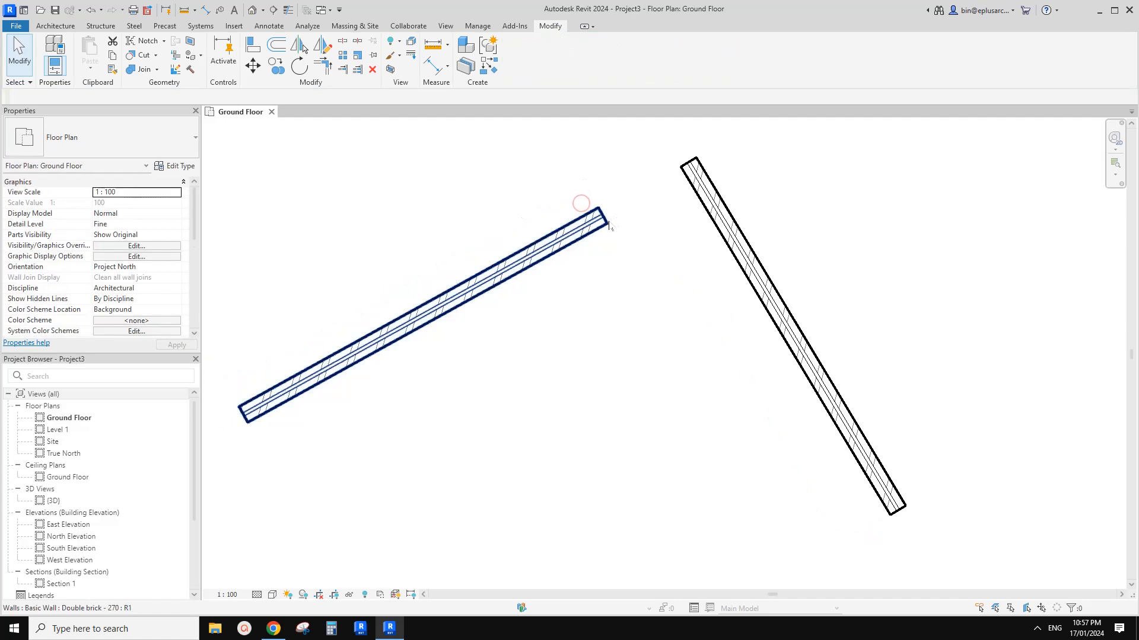
Step: Bring the two brick walls together to test their corner join, and undo the moves
left_click_drag(559, 236, 594, 226)
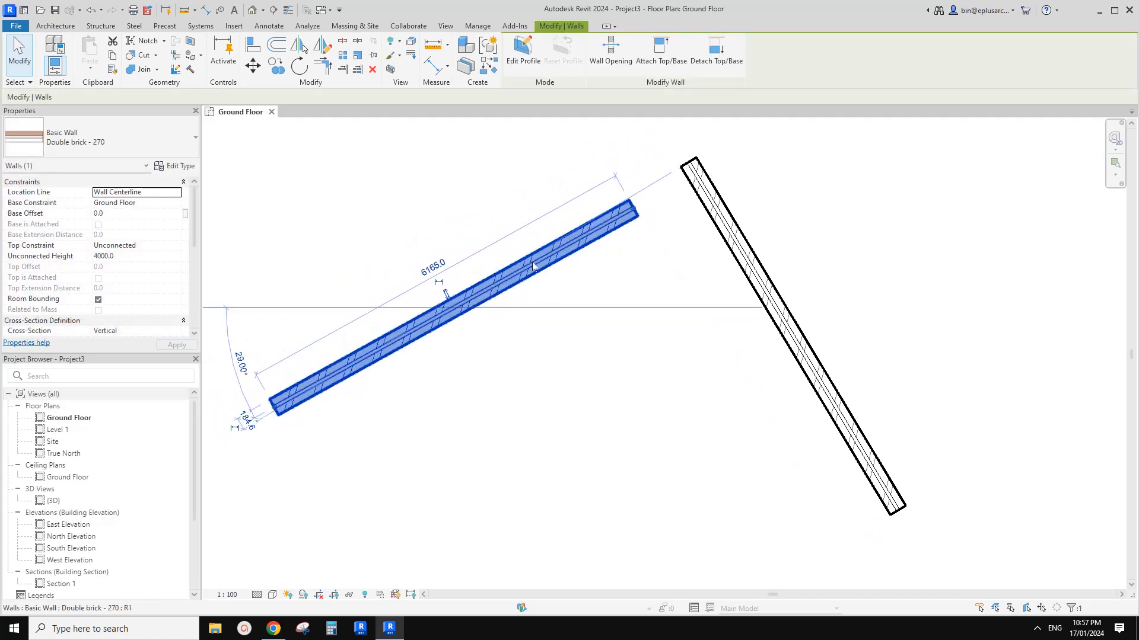
left_click(704, 193)
left_click_drag(704, 193, 636, 231)
scroll(630, 216, "up", 2)
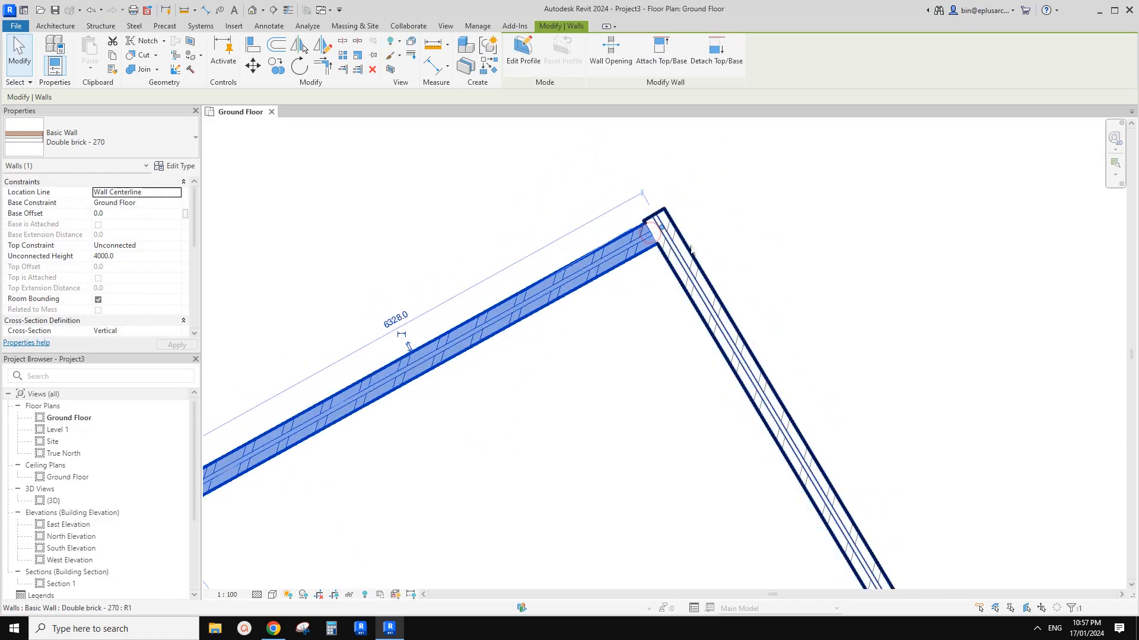
left_click(684, 258)
key("ctrl+z")
left_click(655, 230)
key("ctrl+z")
Step: Adjust the left-hand brick wall's upper end clear of the right-hand wall, and view that end's Disallow Join option without applying it
middle_click_drag(660, 201, 658, 221)
scroll(673, 199, "up", 2)
scroll(626, 213, "down", 2)
left_click_drag(669, 190, 649, 237)
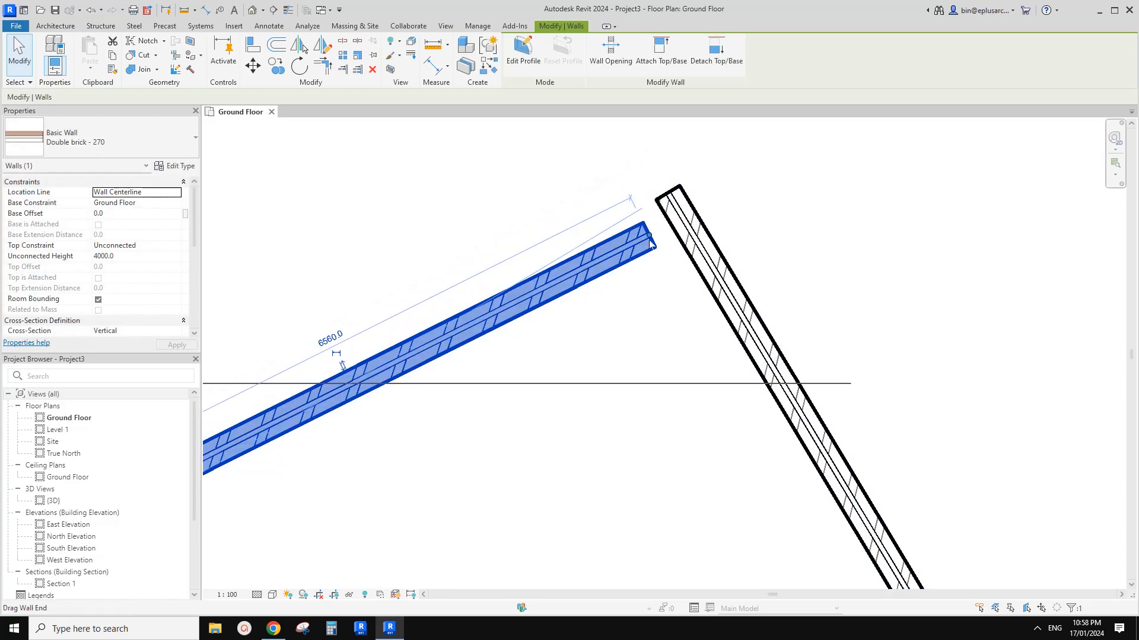
right_click(650, 238)
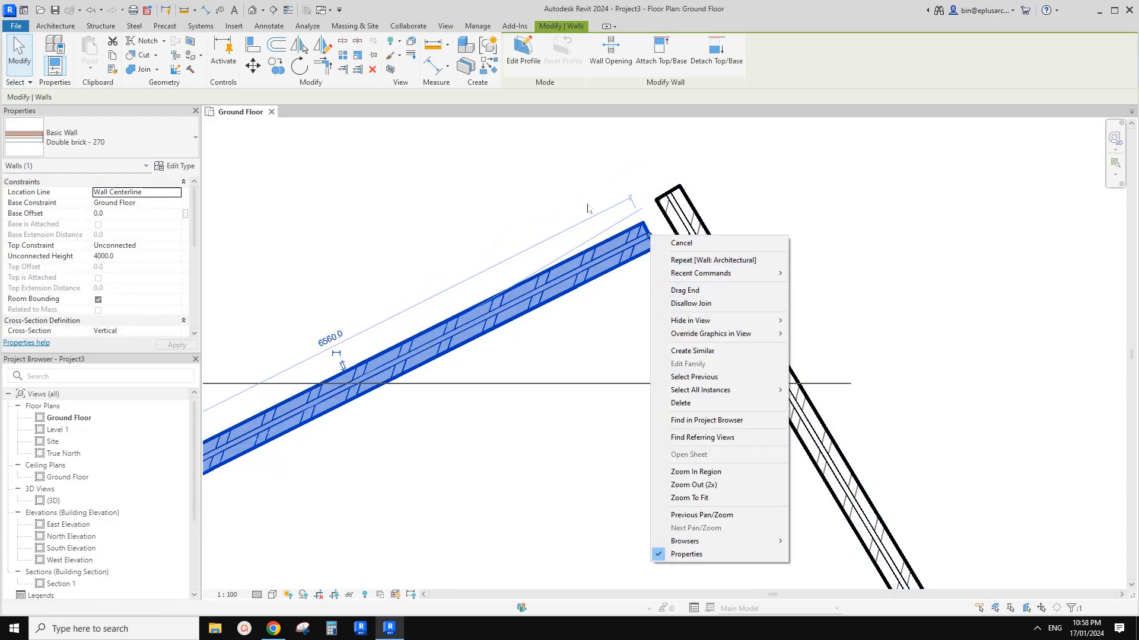
left_click(793, 198)
Step: Switch to the Google Docs document in Chrome and read the question about graphics overrides for 3D views
scroll(498, 283, "down", 7)
middle_click_drag(459, 314, 627, 263)
left_click(273, 628)
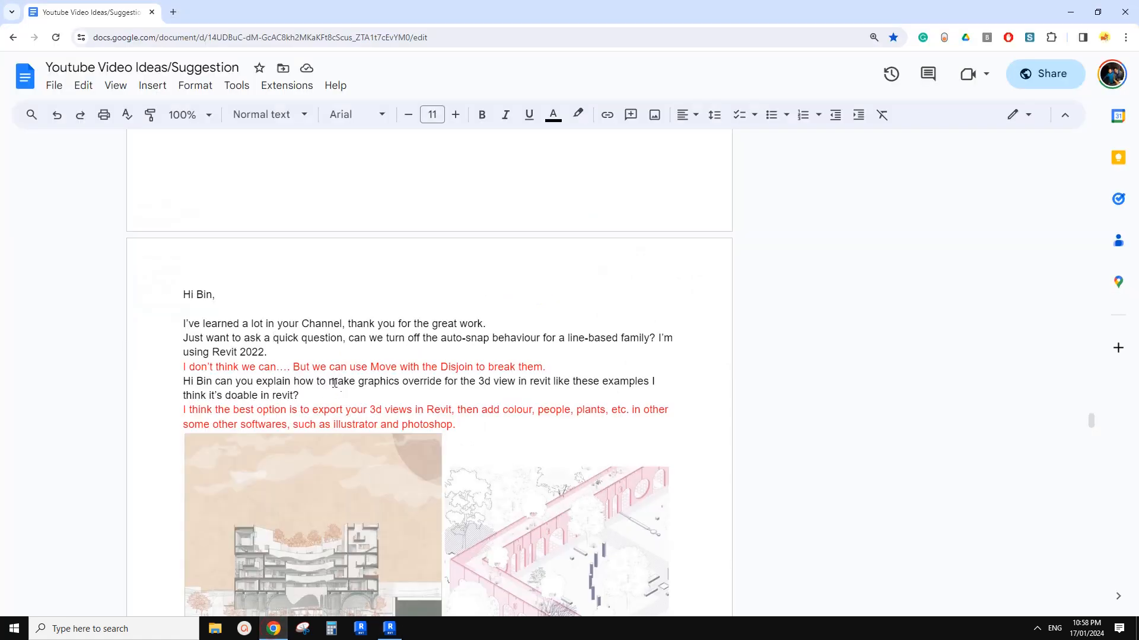
scroll(378, 377, "down", 2)
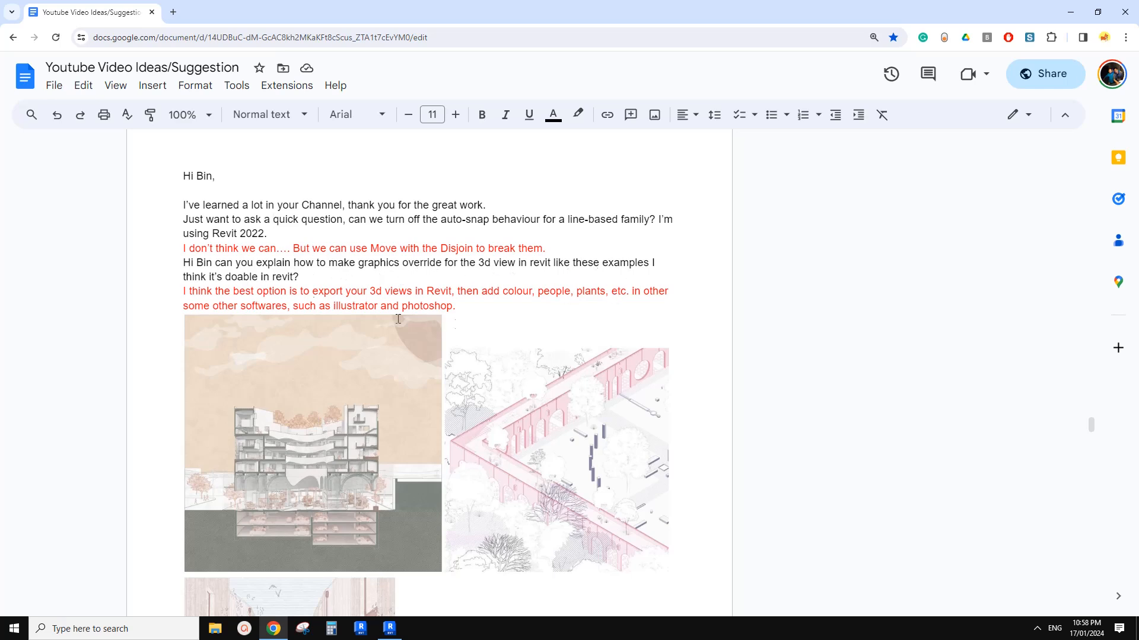
scroll(368, 354, "down", 2)
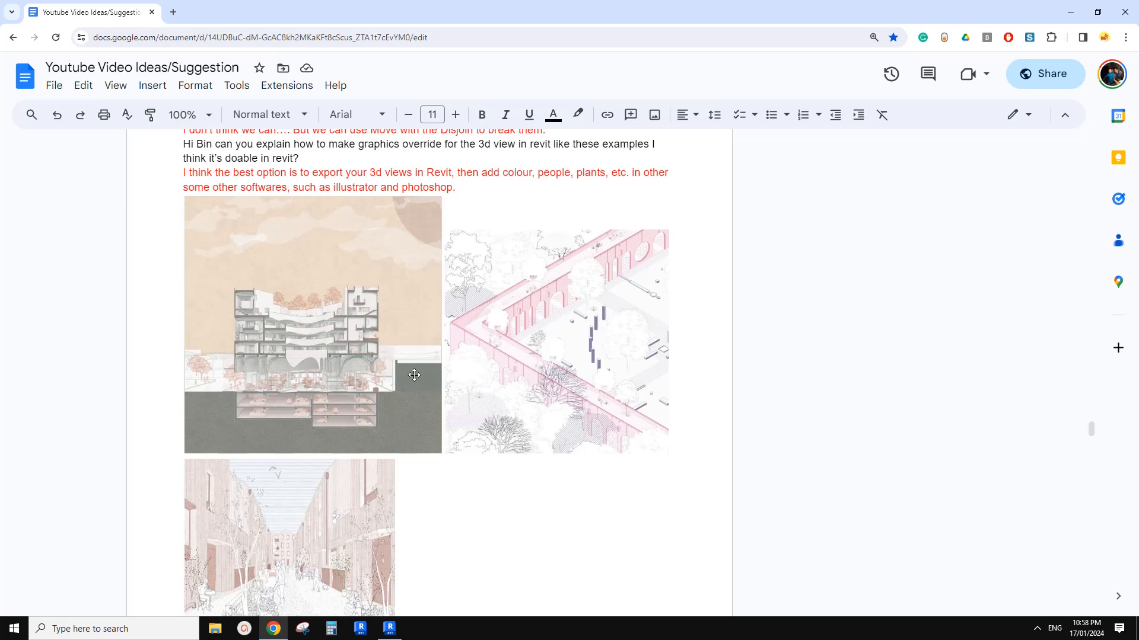
scroll(327, 370, "down", 1)
Step: Resize the building section image so it fits beside the pink axonometric image
left_click(252, 215)
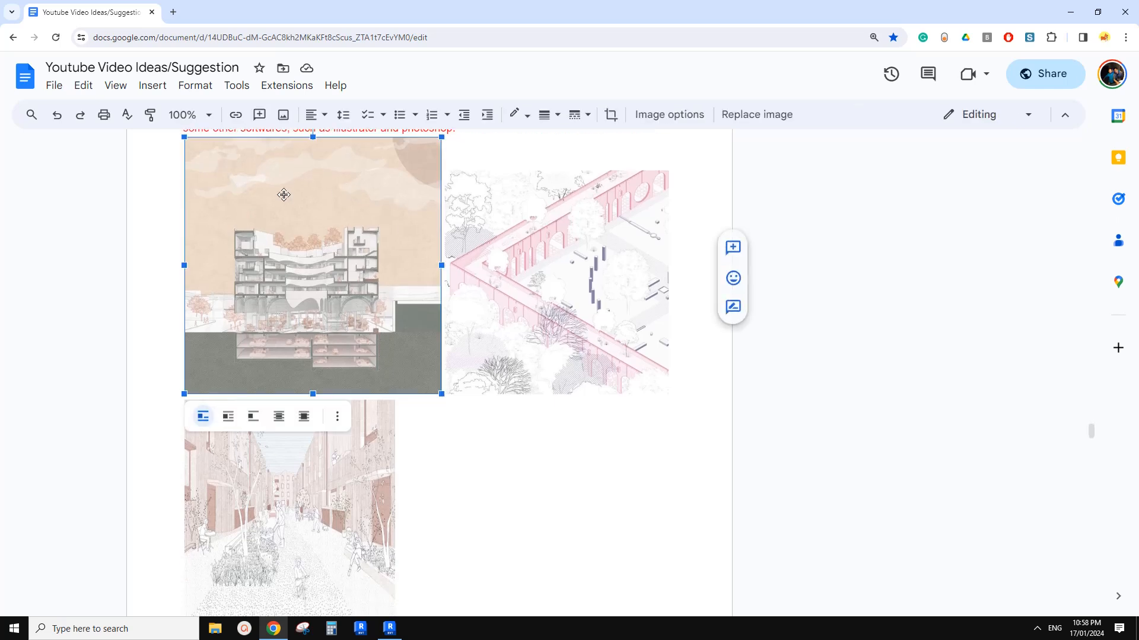
left_click_drag(446, 400, 499, 457)
scroll(459, 368, "down", 13)
scroll(447, 353, "up", 5)
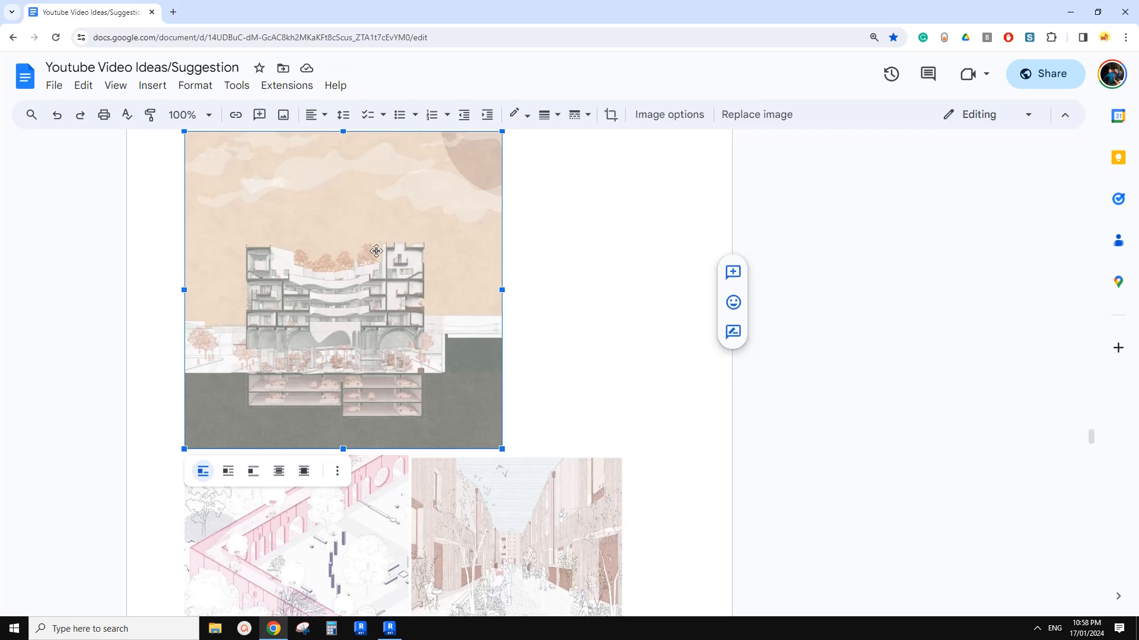
left_click_drag(498, 447, 409, 355)
scroll(409, 354, "down", 10)
scroll(401, 338, "up", 9)
scroll(396, 360, "up", 2)
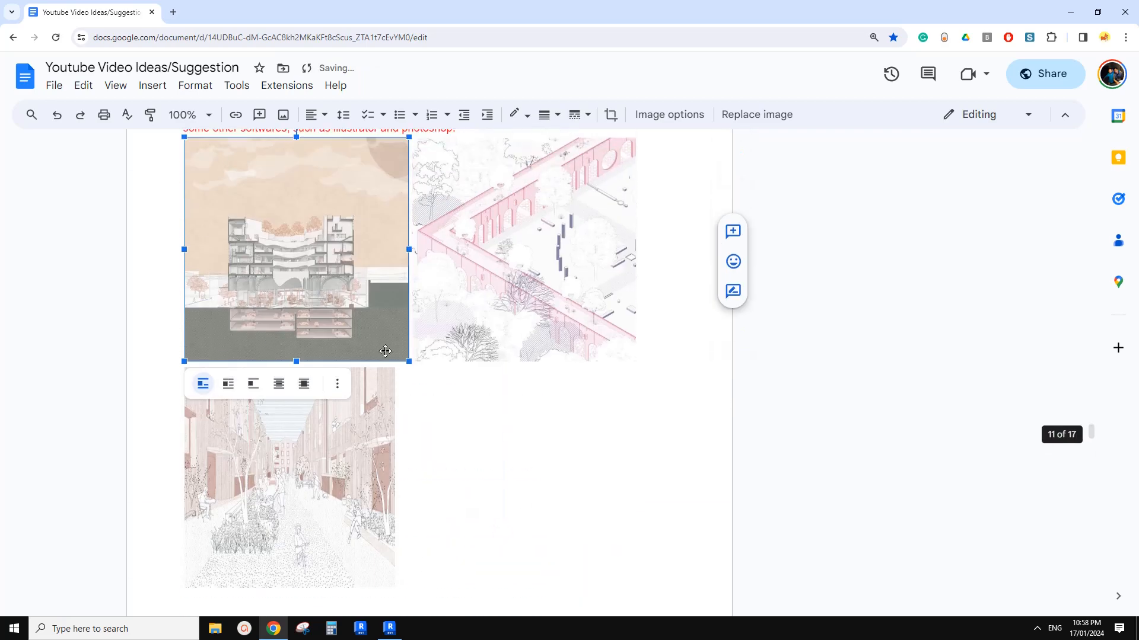
scroll(319, 290, "up", 1)
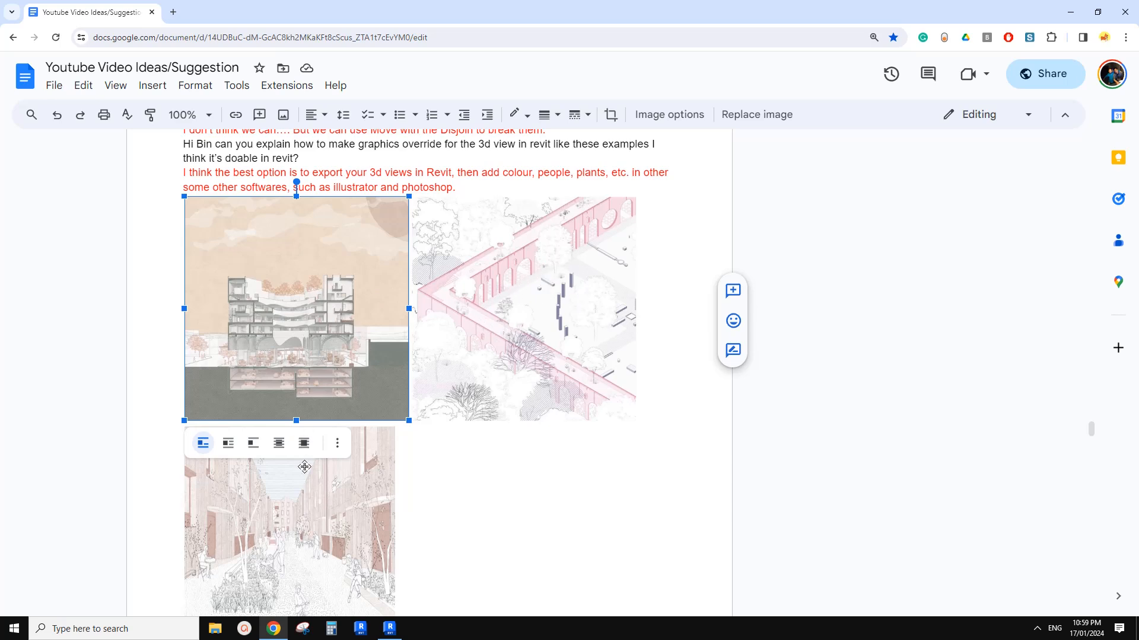
Step: Examine the three example images and the reply about exporting 3D views to Illustrator and Photoshop
scroll(303, 352, "down", 2)
scroll(286, 349, "up", 1)
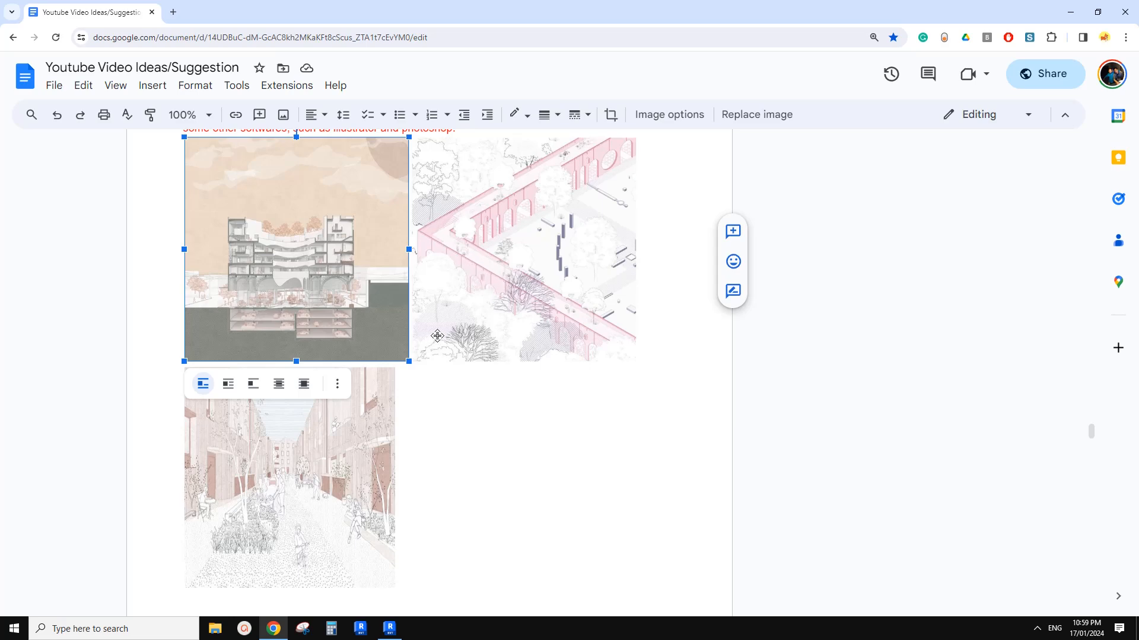
scroll(456, 335, "up", 2)
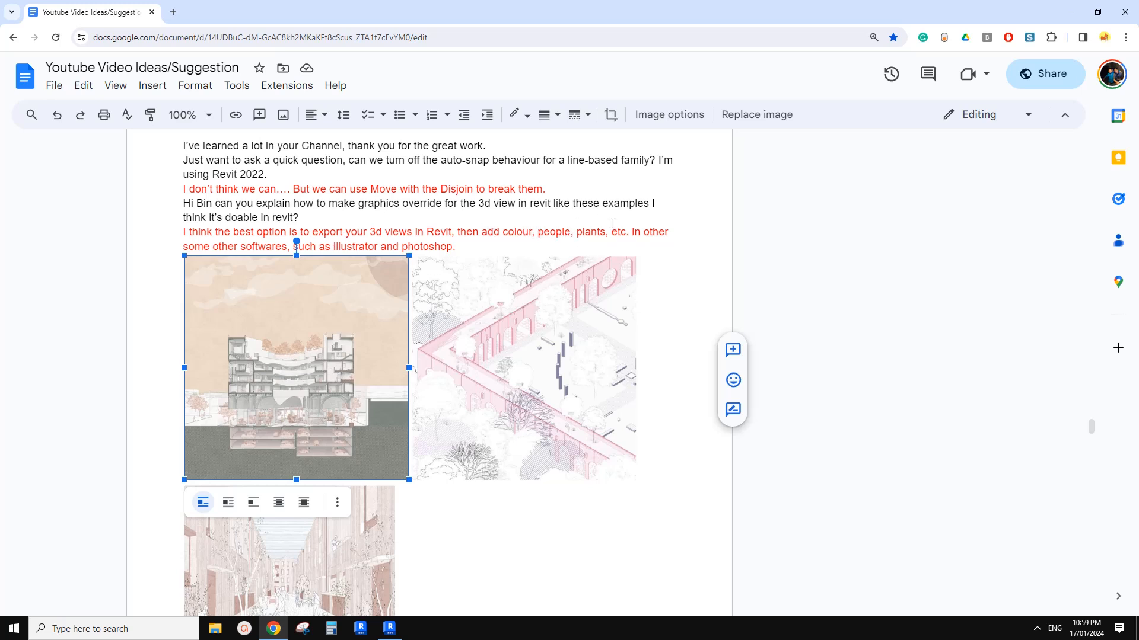
left_click(322, 249)
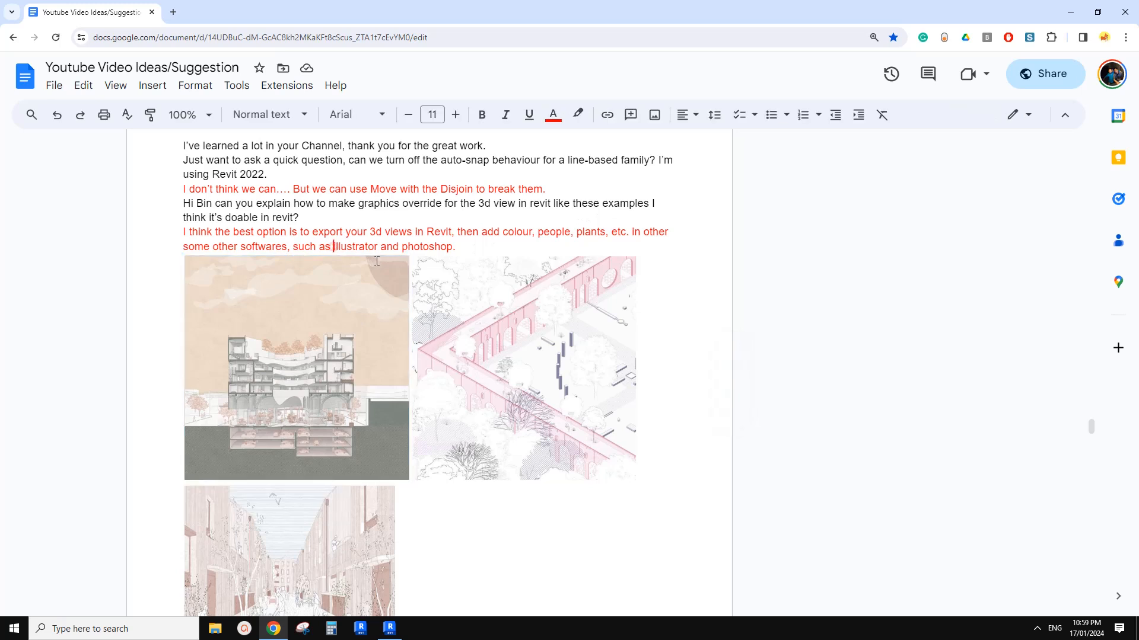
scroll(437, 365, "up", 1)
scroll(415, 332, "down", 3)
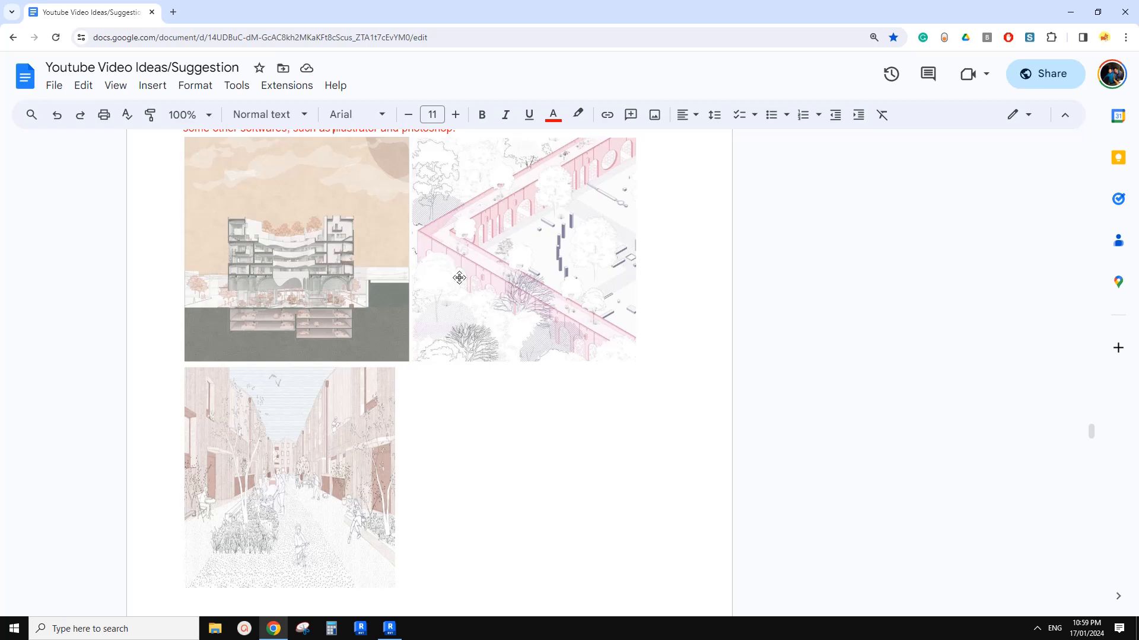
scroll(462, 304, "up", 1)
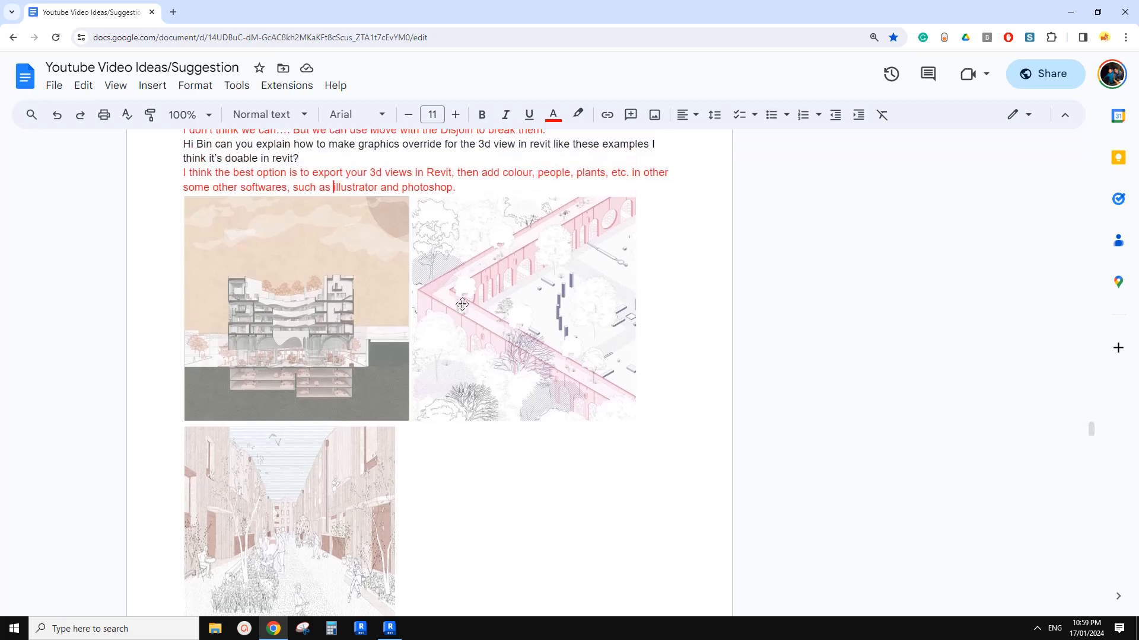
Step: Read the question about soft, beautiful graphic settings in Revit and examine the example images below it
scroll(462, 305, "down", 12)
scroll(463, 305, "up", 11)
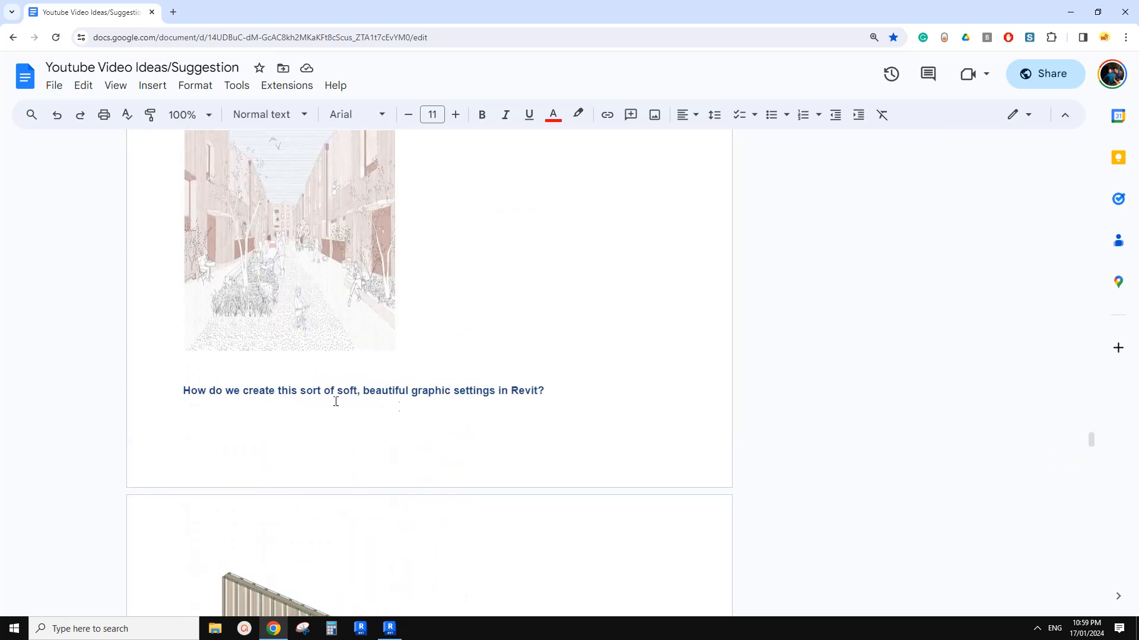
scroll(219, 391, "down", 2)
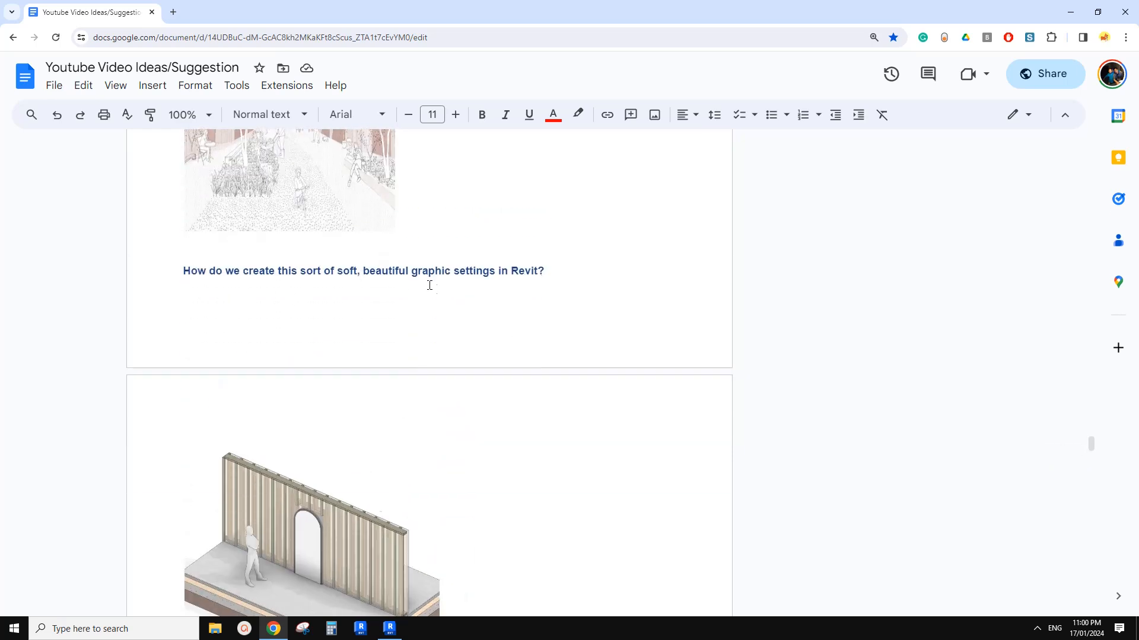
scroll(415, 249, "down", 2)
scroll(421, 177, "up", 1)
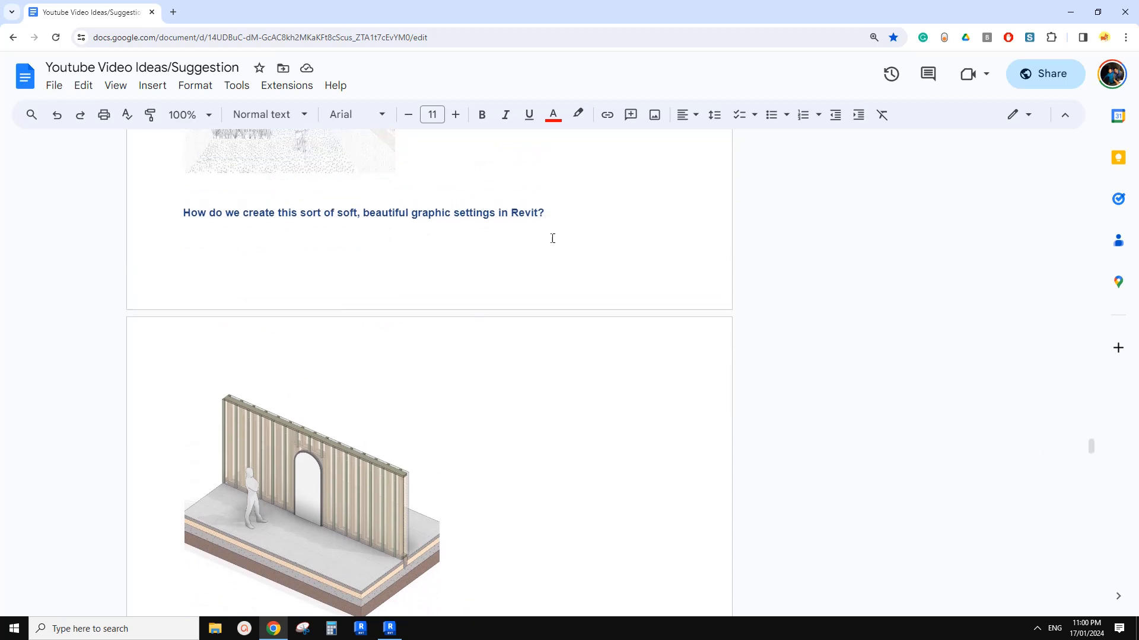
scroll(360, 303, "down", 3)
scroll(373, 273, "down", 2)
scroll(376, 292, "up", 1)
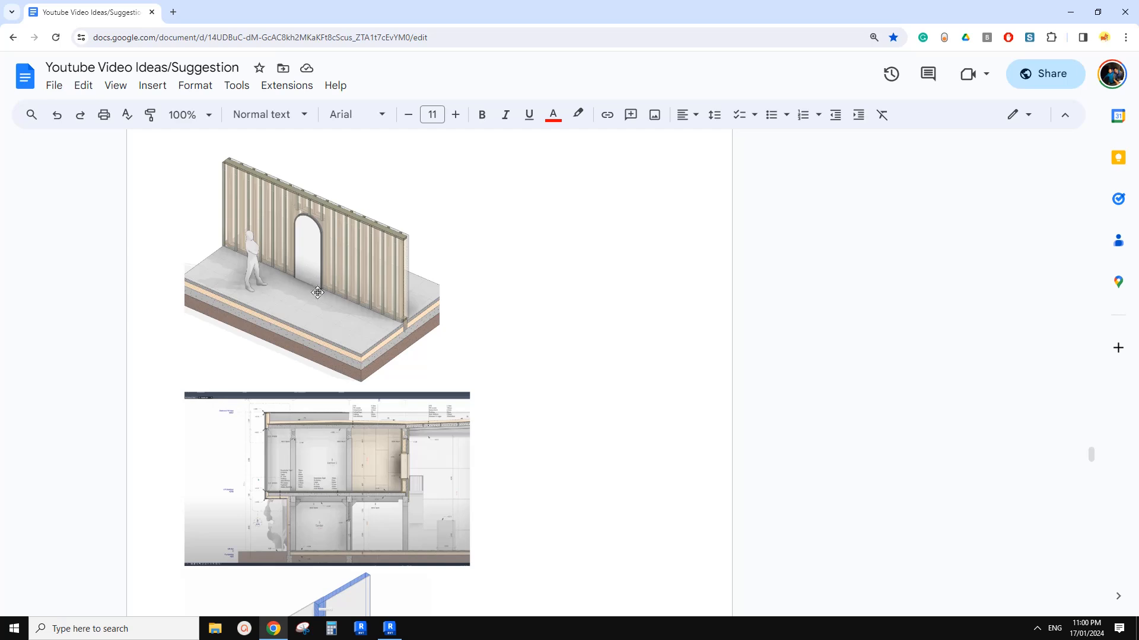
Step: Compare the layered wall, section and axonometric example images with the earlier pink and beige graphics examples in the document
scroll(346, 299, "down", 2)
scroll(372, 285, "up", 1)
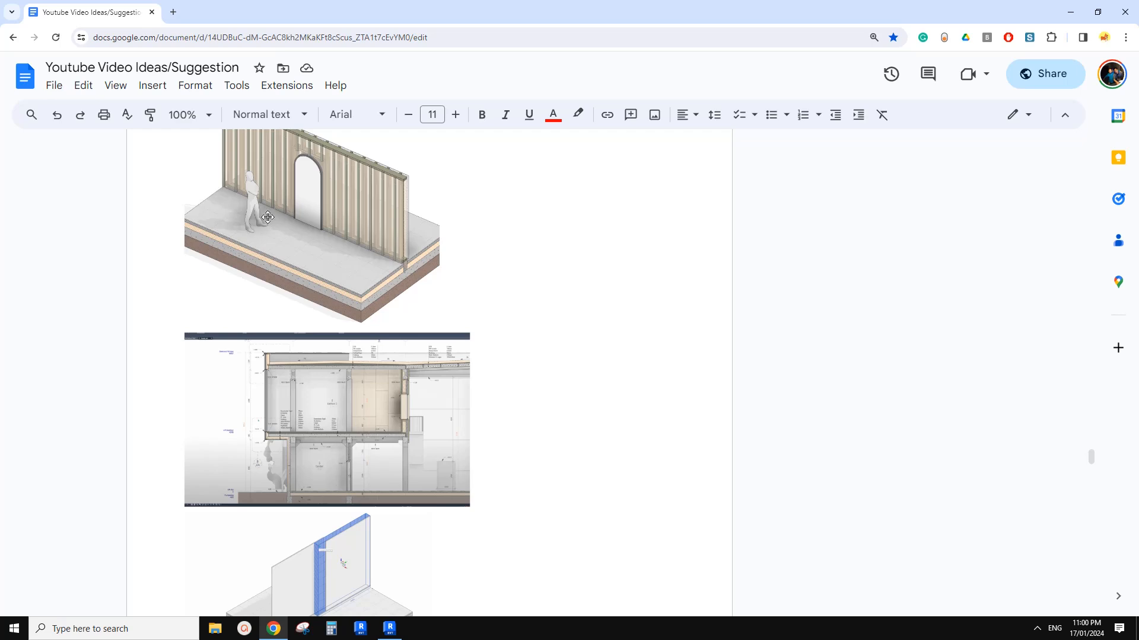
scroll(430, 283, "down", 3)
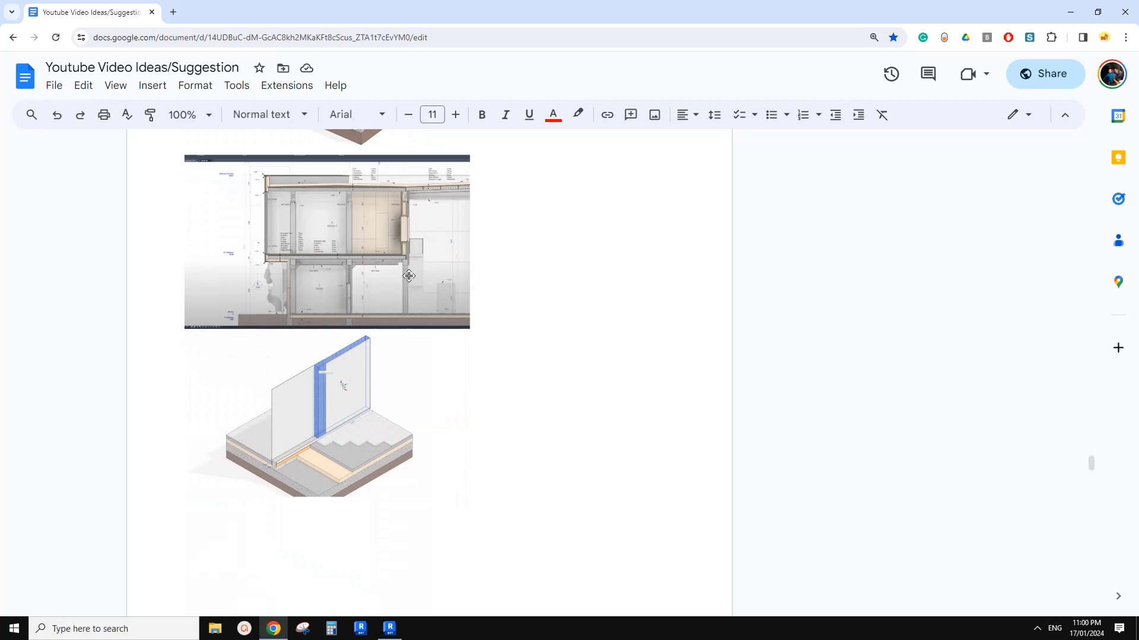
scroll(410, 280, "up", 2)
scroll(410, 281, "up", 15)
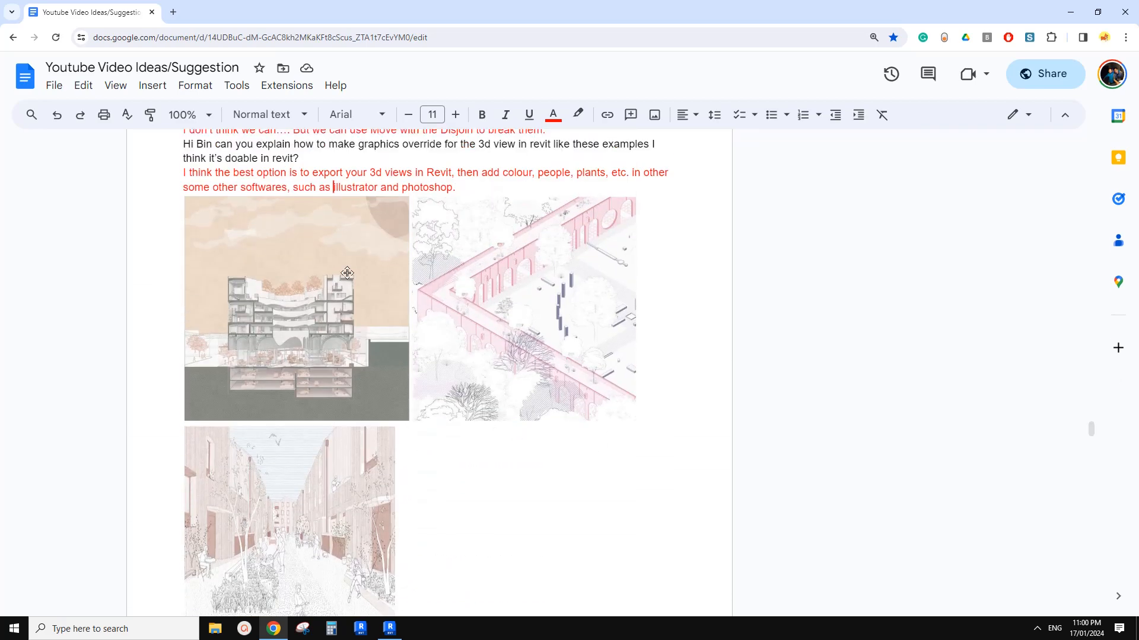
scroll(369, 310, "down", 1)
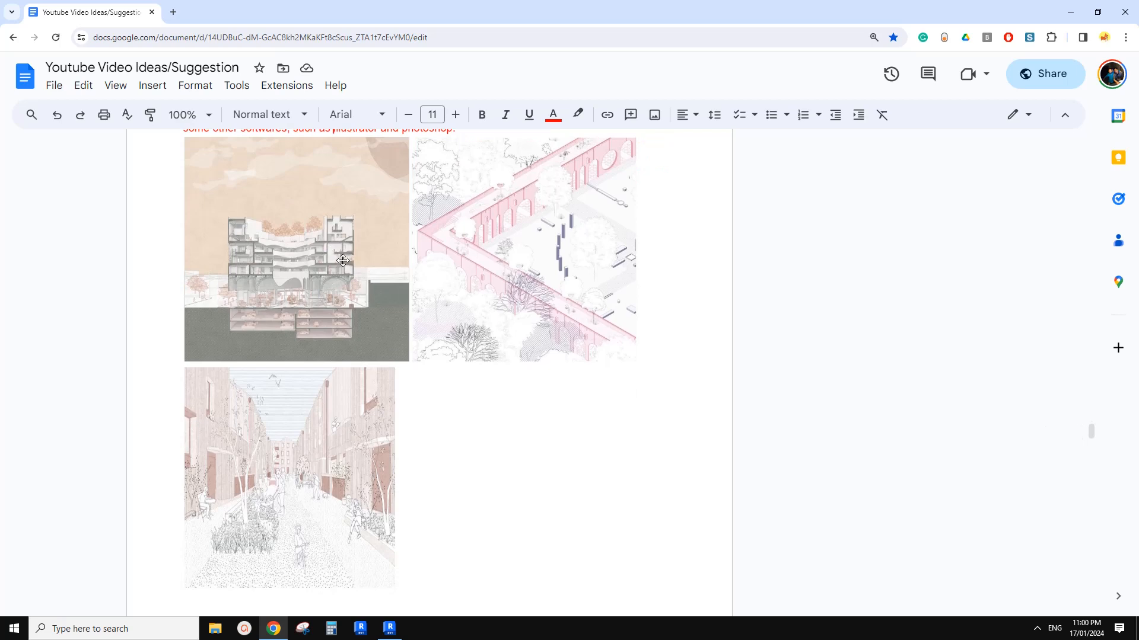
scroll(350, 291, "up", 1)
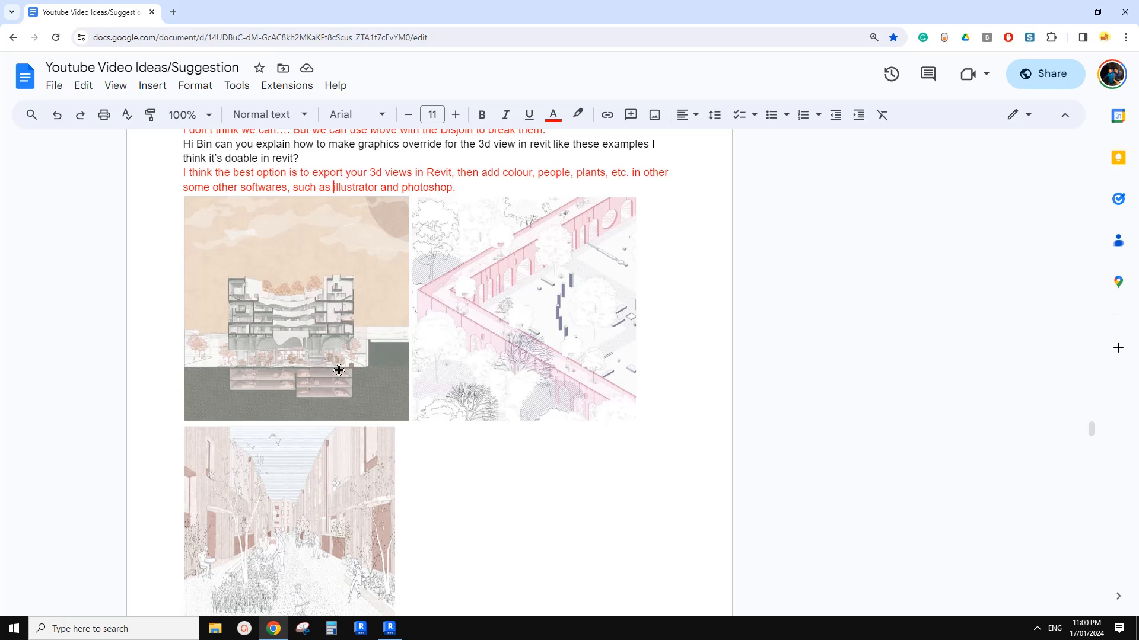
scroll(264, 296, "up", 1)
scroll(329, 392, "down", 2)
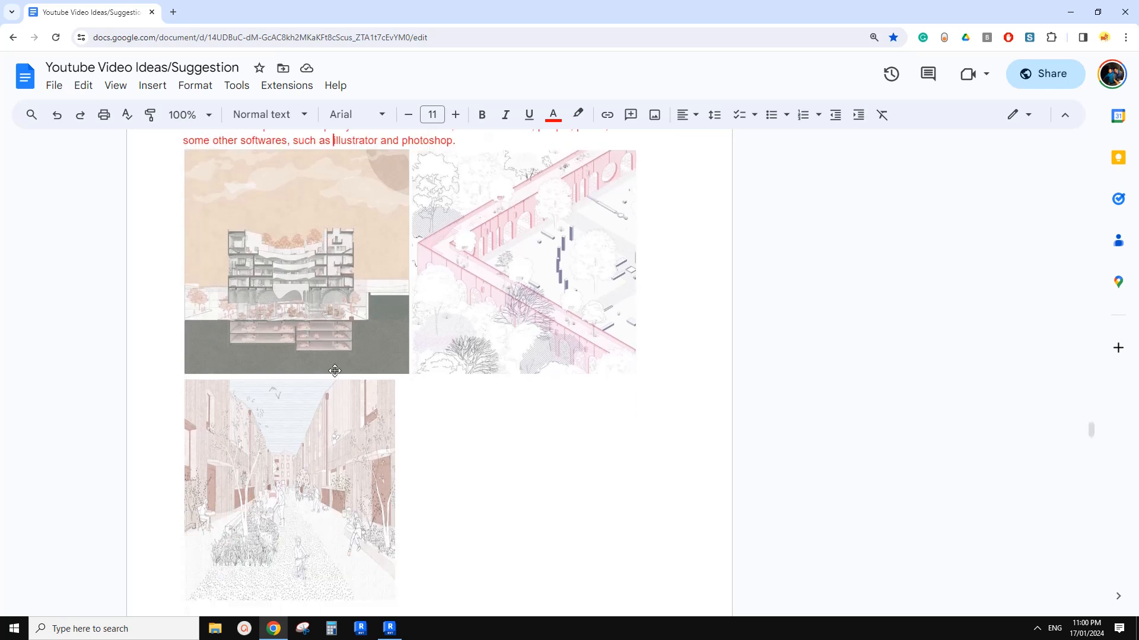
Step: Switch to Revit and delete the existing model elements in the Ground Floor plan
left_click(394, 635)
scroll(386, 454, "down", 2)
left_click_drag(323, 308, 628, 519)
key("Delete")
middle_click_drag(628, 480, 625, 453)
scroll(514, 453, "down", 1)
middle_click_drag(513, 453, 521, 415)
Step: Open the North Elevation view and hide its crop region
double_click(72, 536)
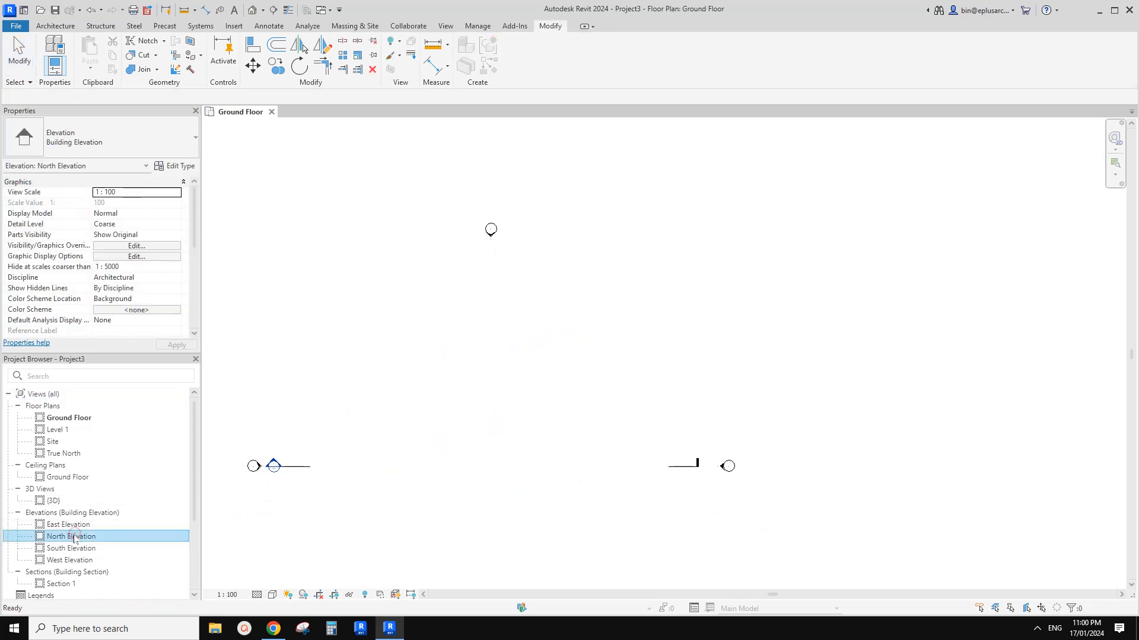
scroll(486, 380, "down", 2)
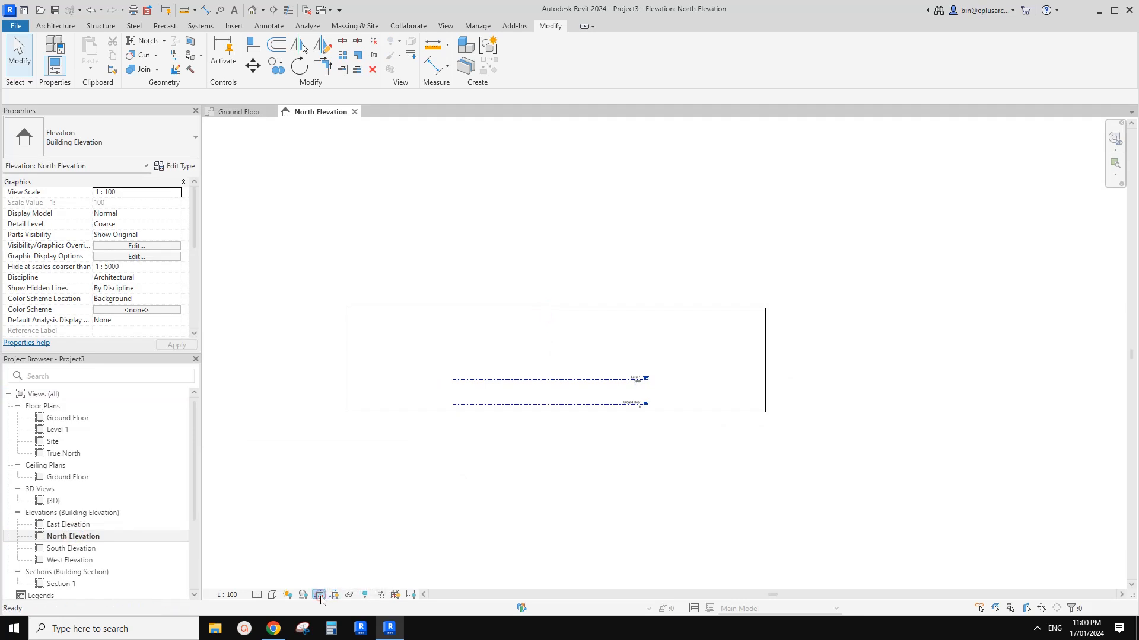
middle_click_drag(610, 308, 604, 310)
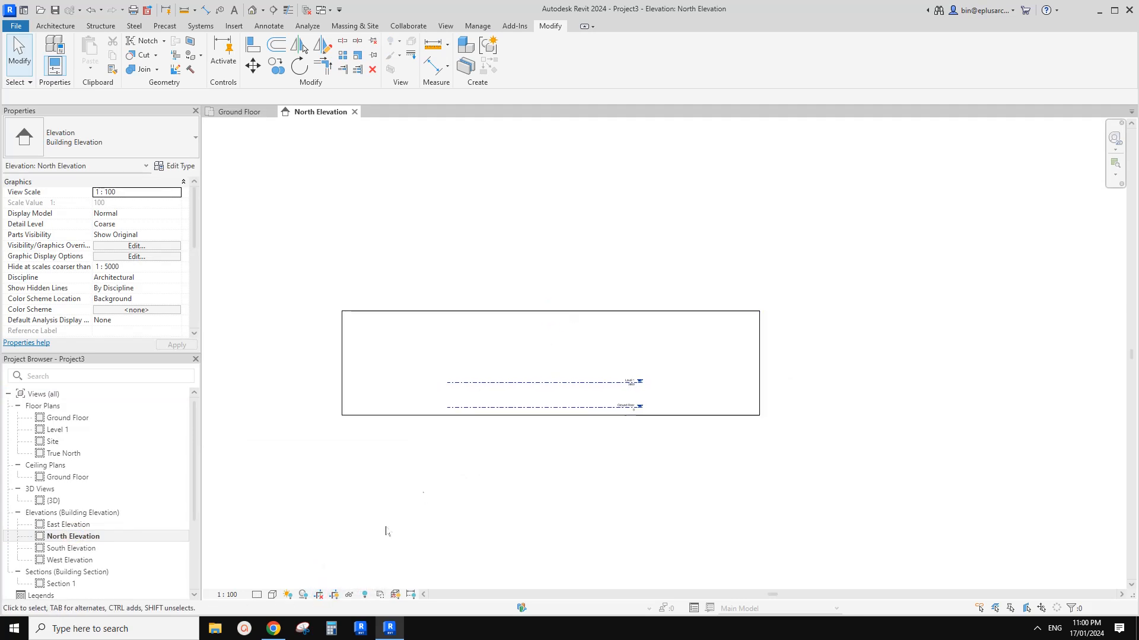
left_click(334, 595)
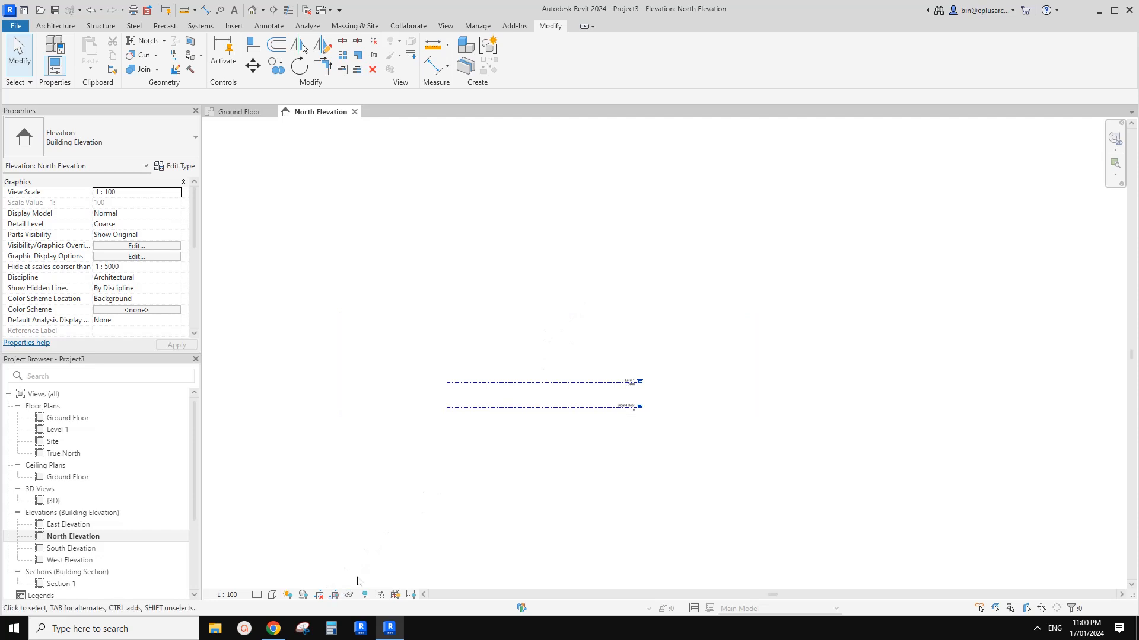
Step: Copy the Level 1 line upward six times with multiple copying, keeping the 3800 mm spacing between Ground Floor and Level 1
left_click(540, 378)
key("c")
key("o")
left_click(549, 402)
left_click(549, 377)
left_click(551, 352)
left_click(556, 327)
left_click(550, 301)
left_click(549, 276)
left_click(550, 251)
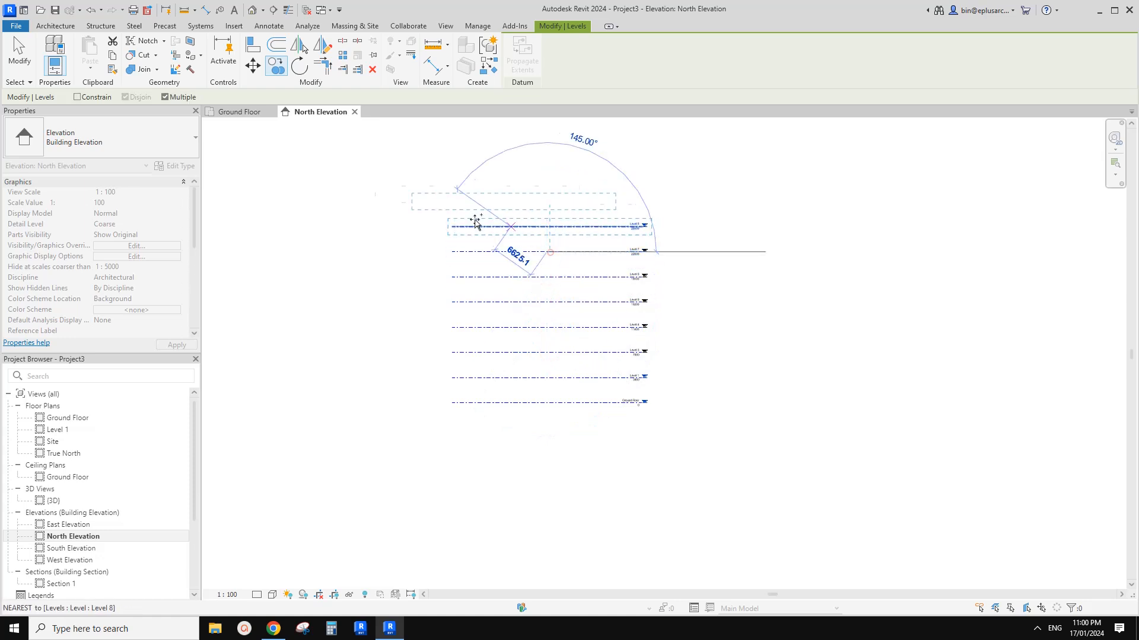
scroll(450, 180, "up", 1)
key("Escape")
key("Escape")
Step: Return to the Ground Floor plan and start placing Double brick - 270 walls
double_click(149, 418)
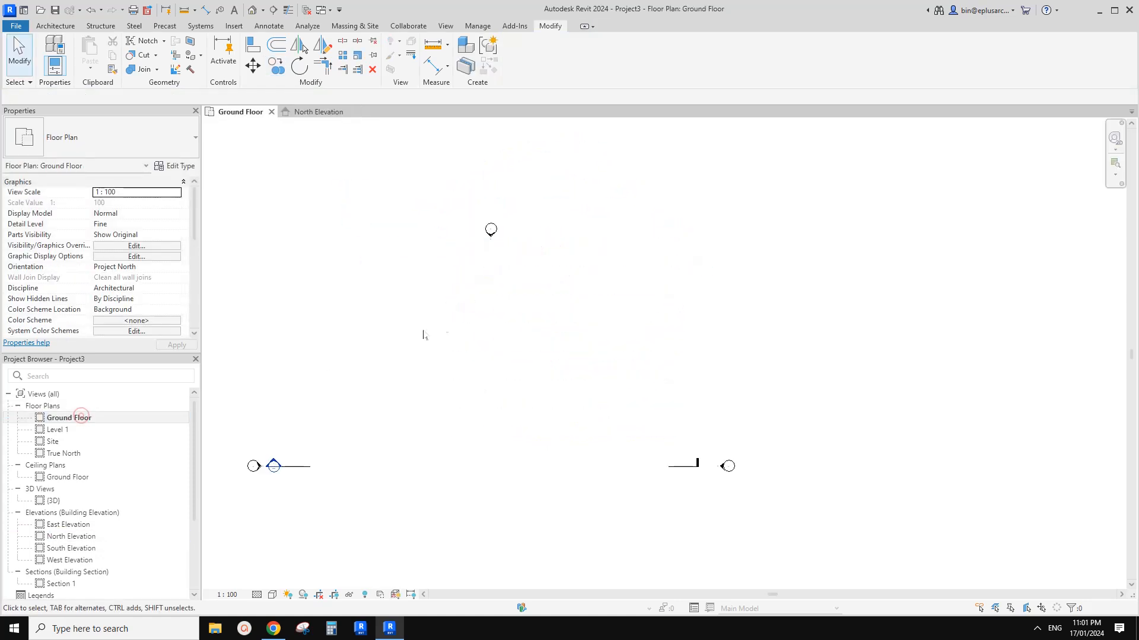
left_click(51, 28)
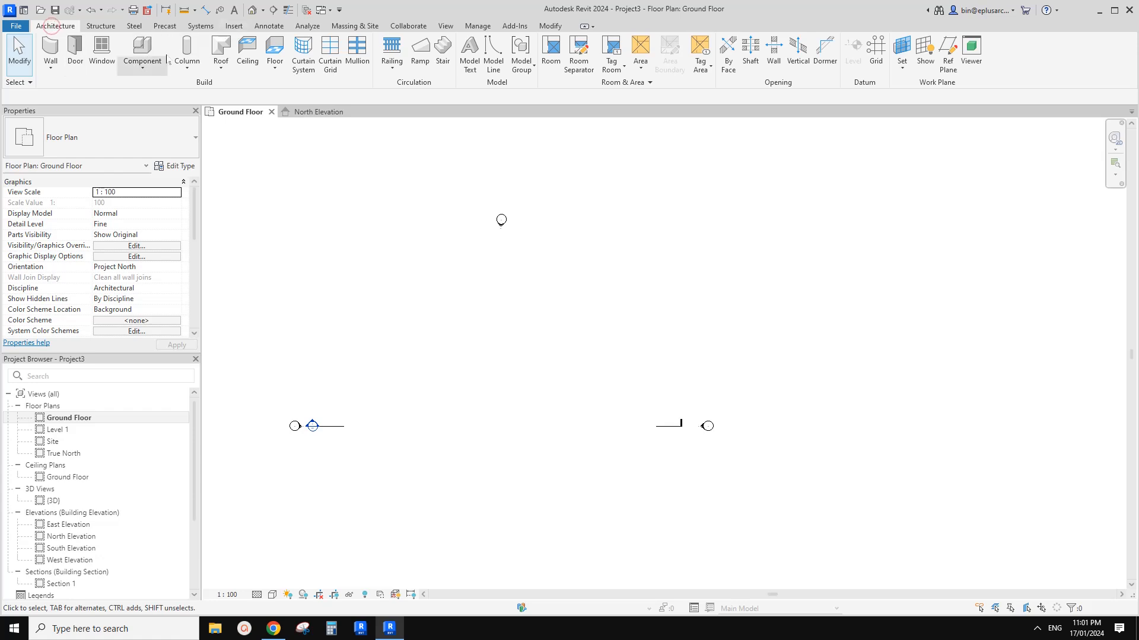
left_click(50, 52)
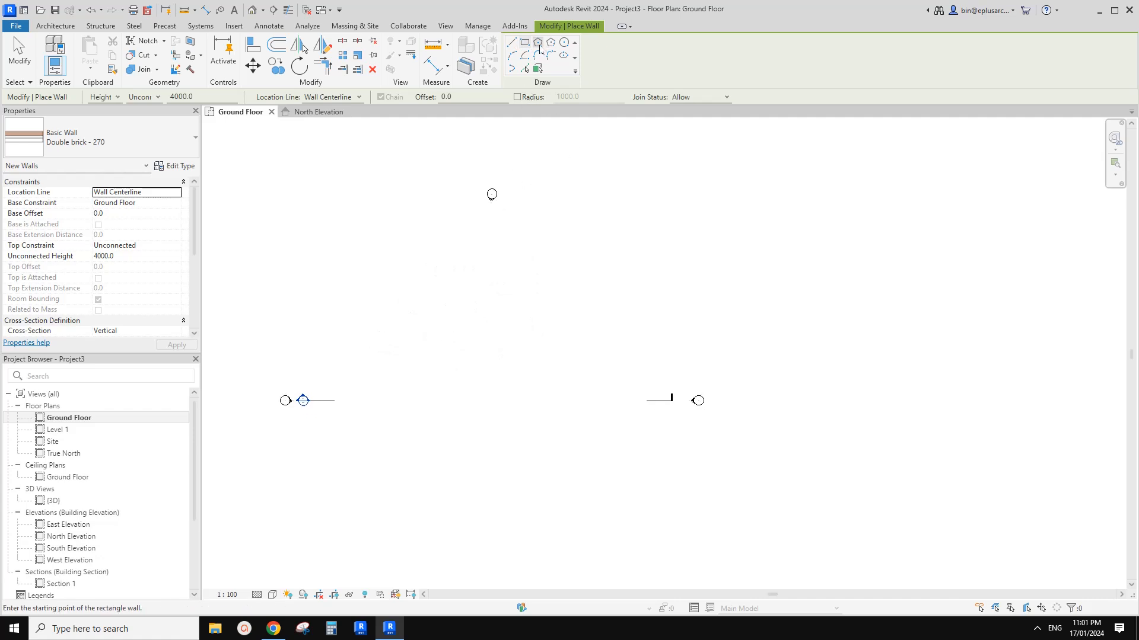
left_click(537, 46)
left_click(376, 347)
key("Escape")
key("Escape")
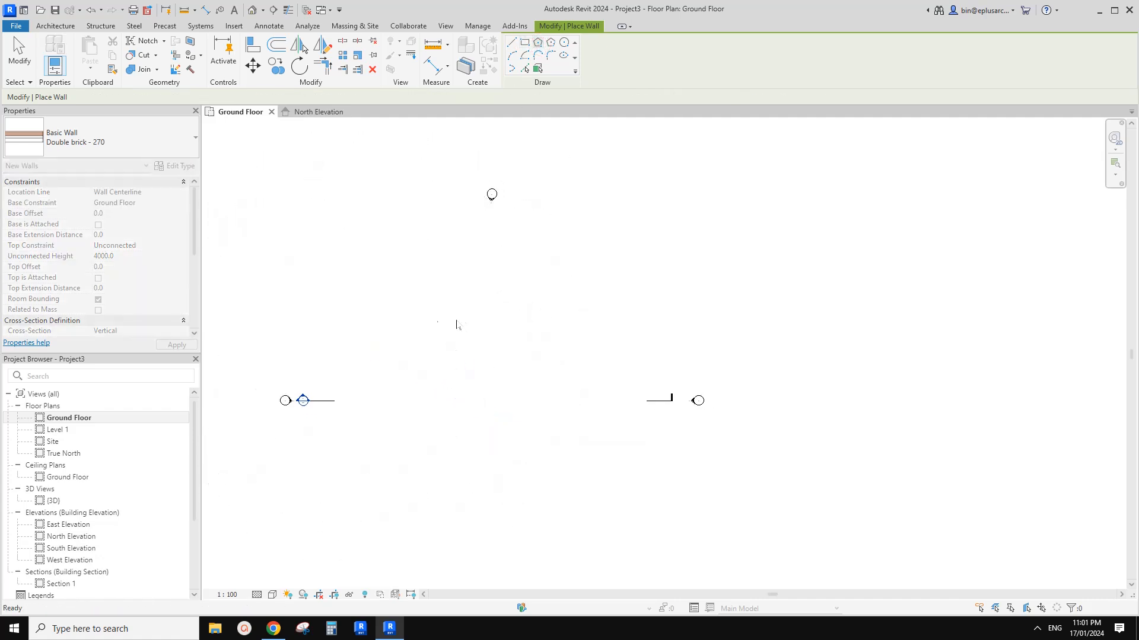
left_click(429, 305)
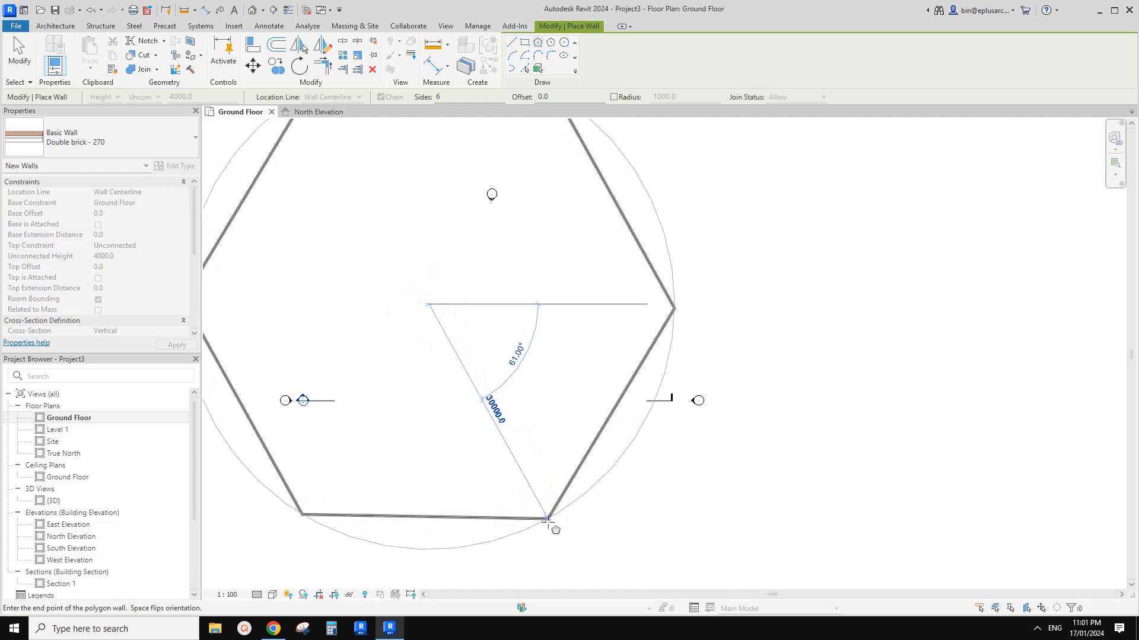
key("Escape")
Step: Draw a six-sided circumscribed polygon of walls around the middle of the plan, with horizontal upper and lower sides
left_click(484, 318)
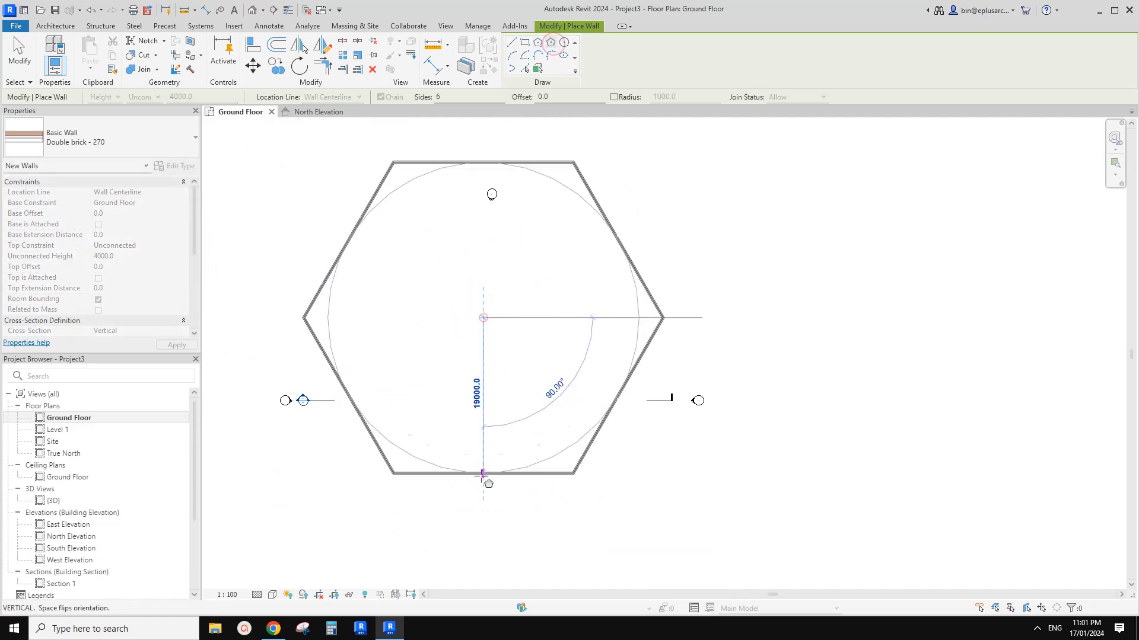
left_click(482, 492)
scroll(503, 579, "down", 1)
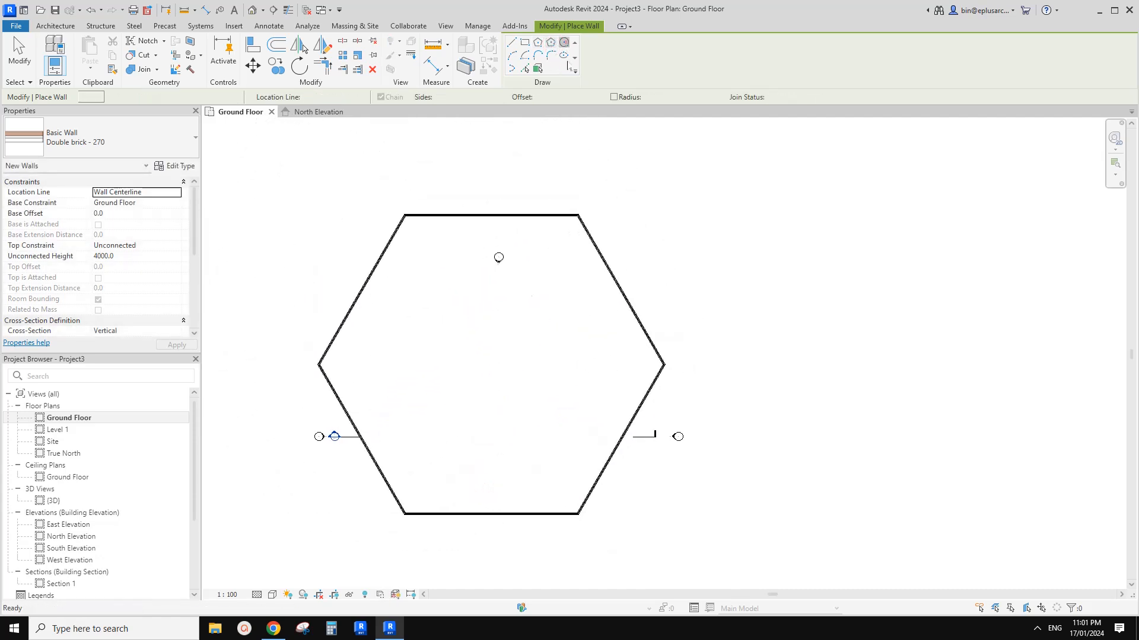
Step: Draw a circular Double brick - 270 wall centred inside the hexagon and end wall placement
left_click(564, 42)
scroll(492, 376, "up", 1)
left_click(488, 357)
left_click(563, 392)
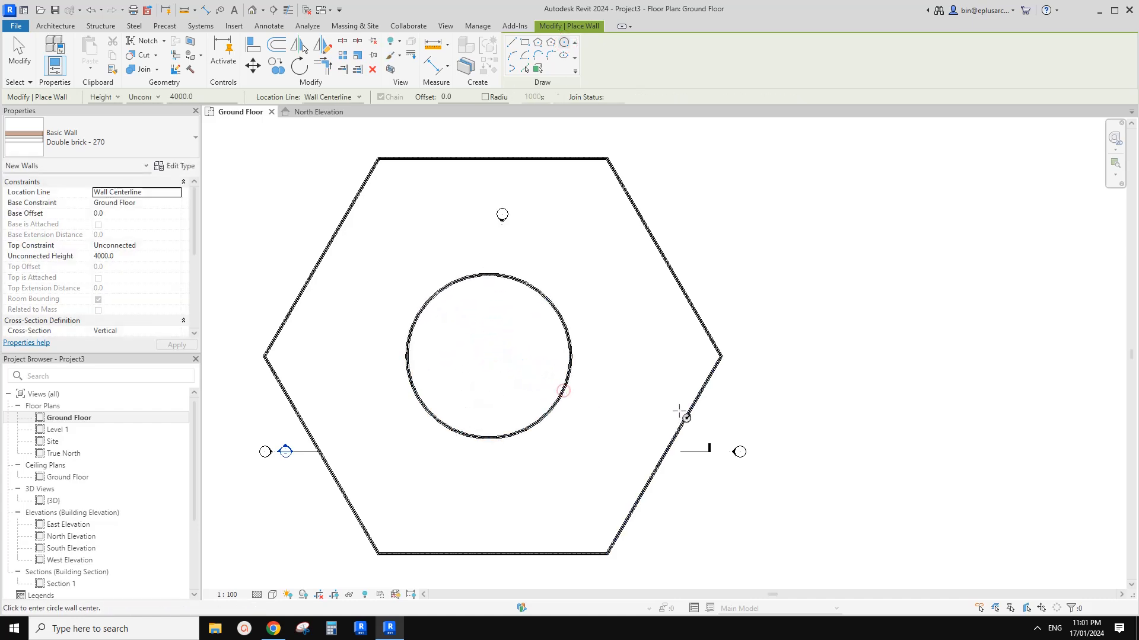
scroll(622, 399, "down", 1)
scroll(585, 392, "up", 1)
key("Escape")
key("Escape")
Step: Examine the hexagonal and circular walls in the 3D view, selecting both wall chains to check them
left_click(252, 9)
middle_click_drag(545, 336, 781, 428, "shift")
scroll(754, 420, "up", 4)
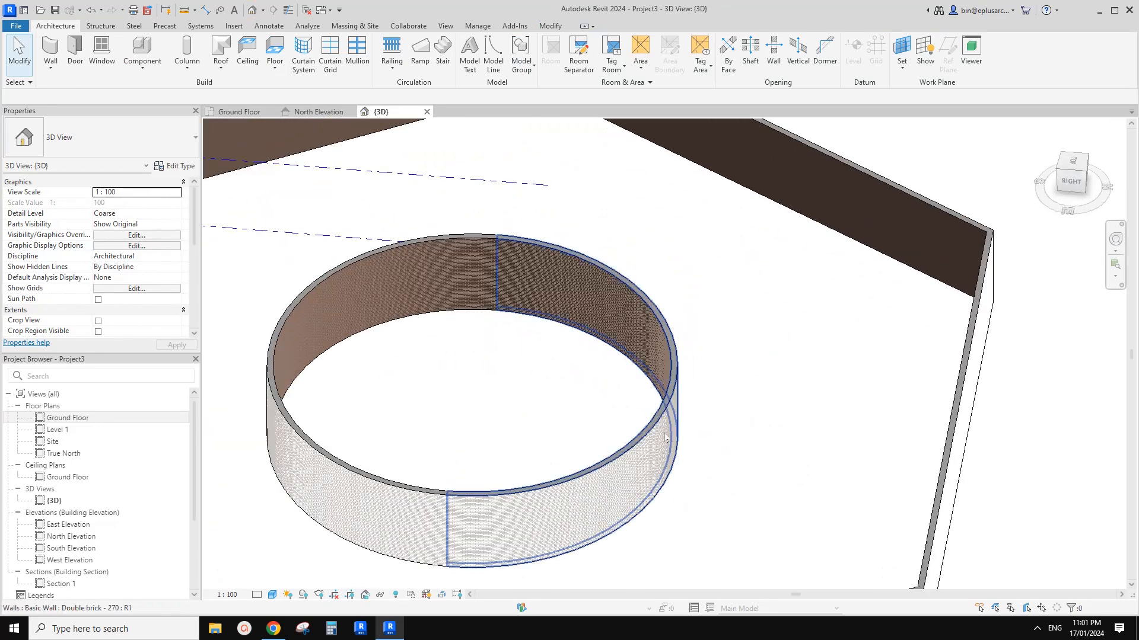
middle_click_drag(696, 434, 558, 303, "shift")
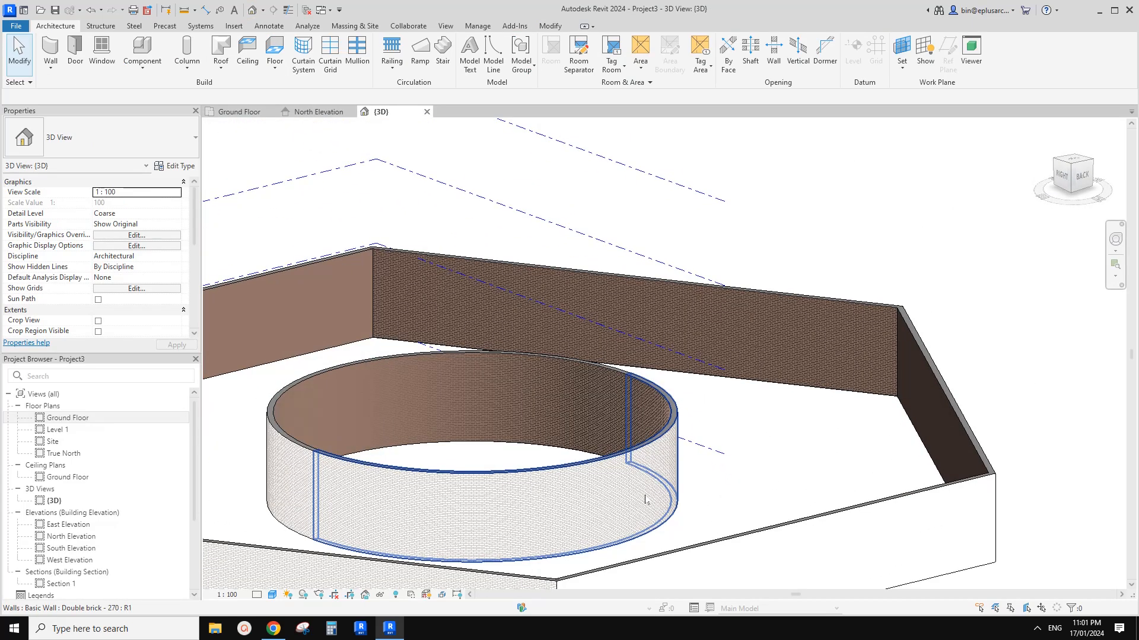
left_click(646, 500)
scroll(620, 476, "down", 3)
key("Escape")
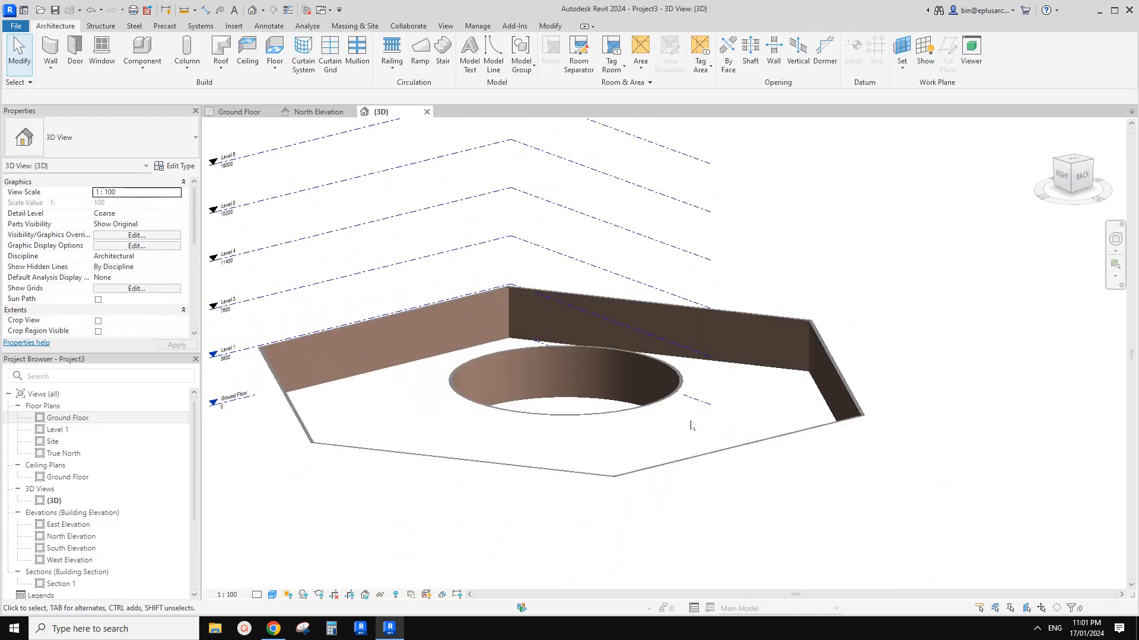
left_click(750, 455)
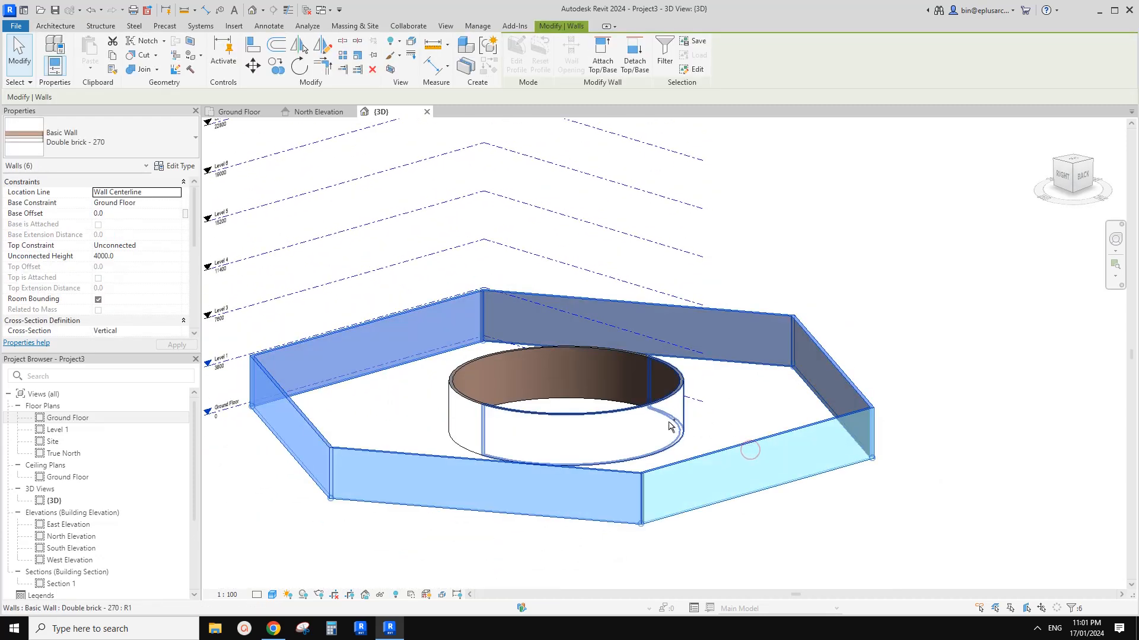
left_click(518, 384, "ctrl")
middle_click_drag(561, 331, 562, 342)
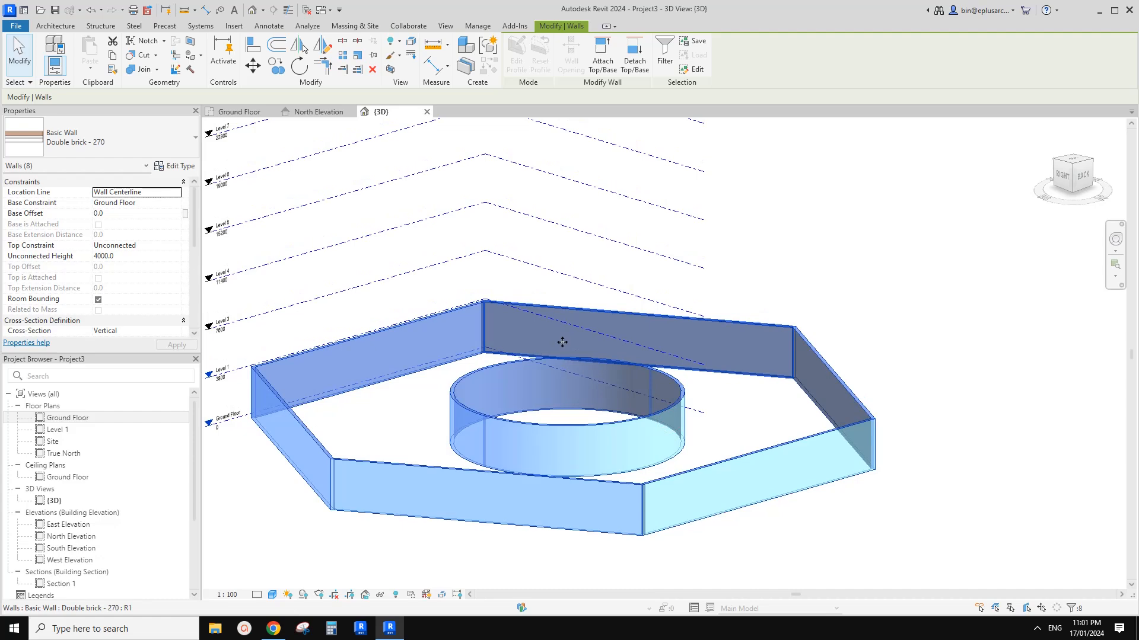
scroll(564, 345, "down", 1)
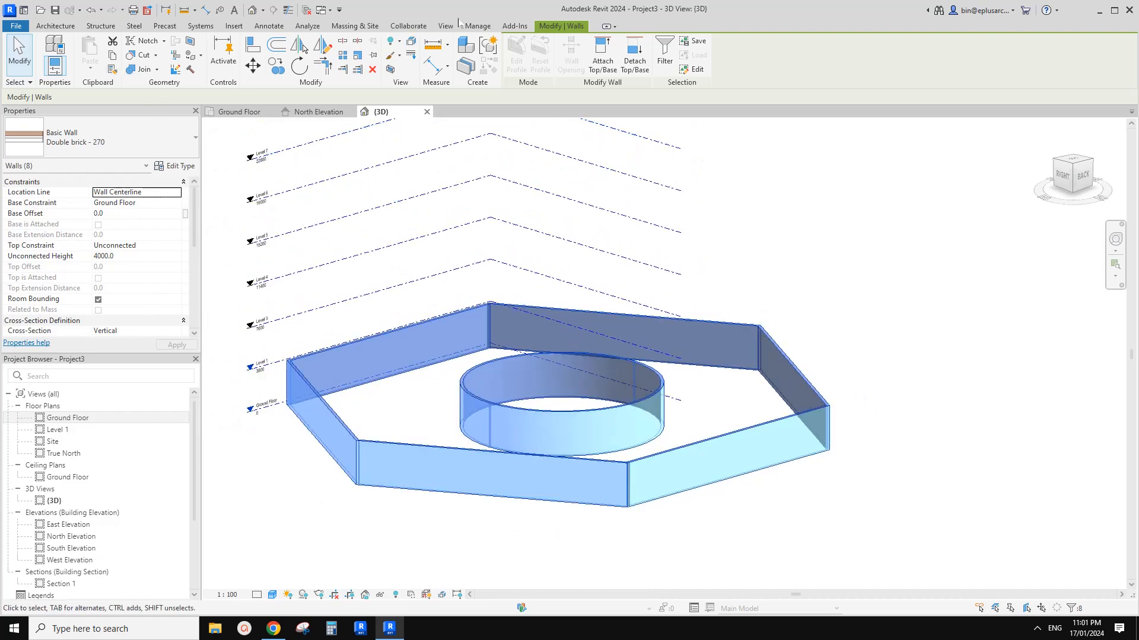
key("Escape")
Step: Create a Generic 150mm floor on the Ground Floor plan, bounded by the hexagonal walls with the circular wall as an opening
double_click(140, 417)
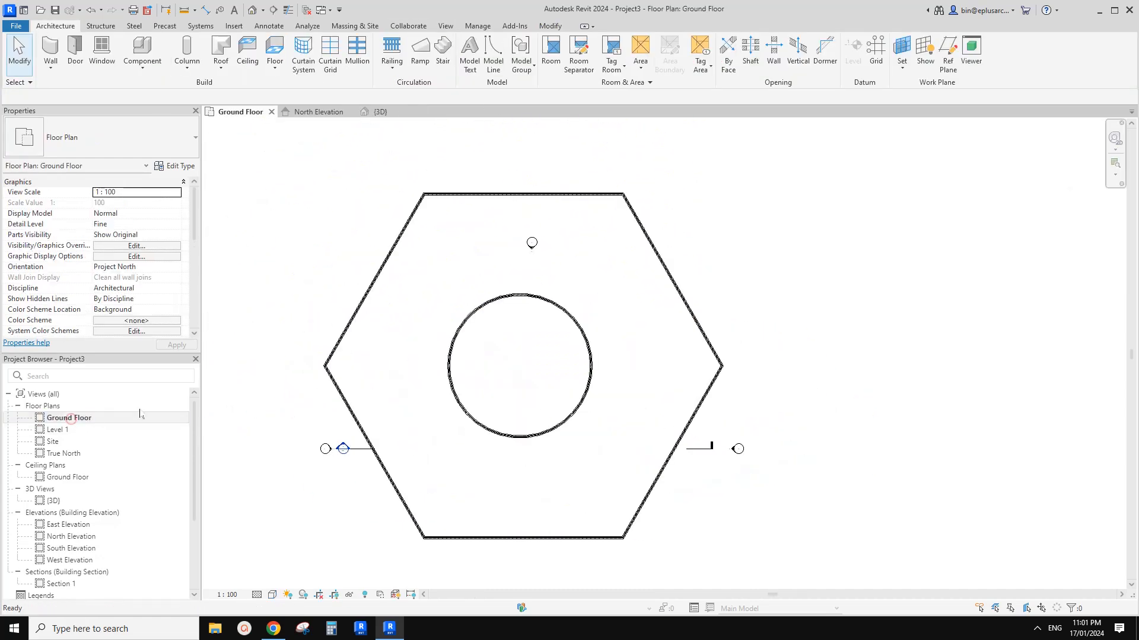
left_click(275, 47)
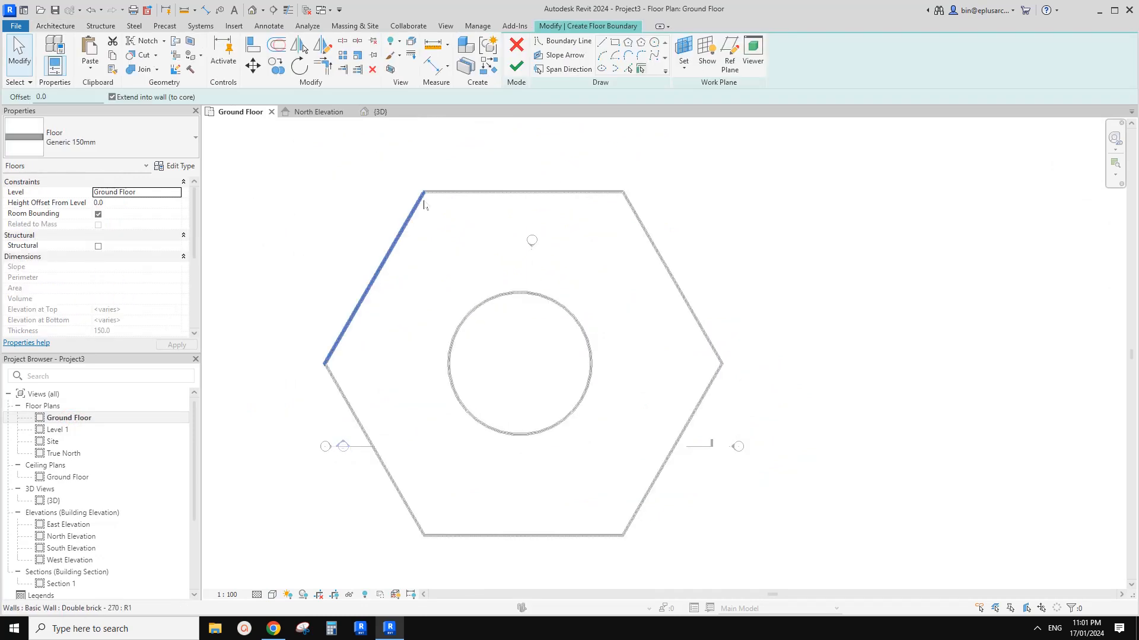
key("Tab")
left_click(546, 193)
key("Tab")
left_click(535, 302)
key("Escape")
scroll(546, 261, "up", 1)
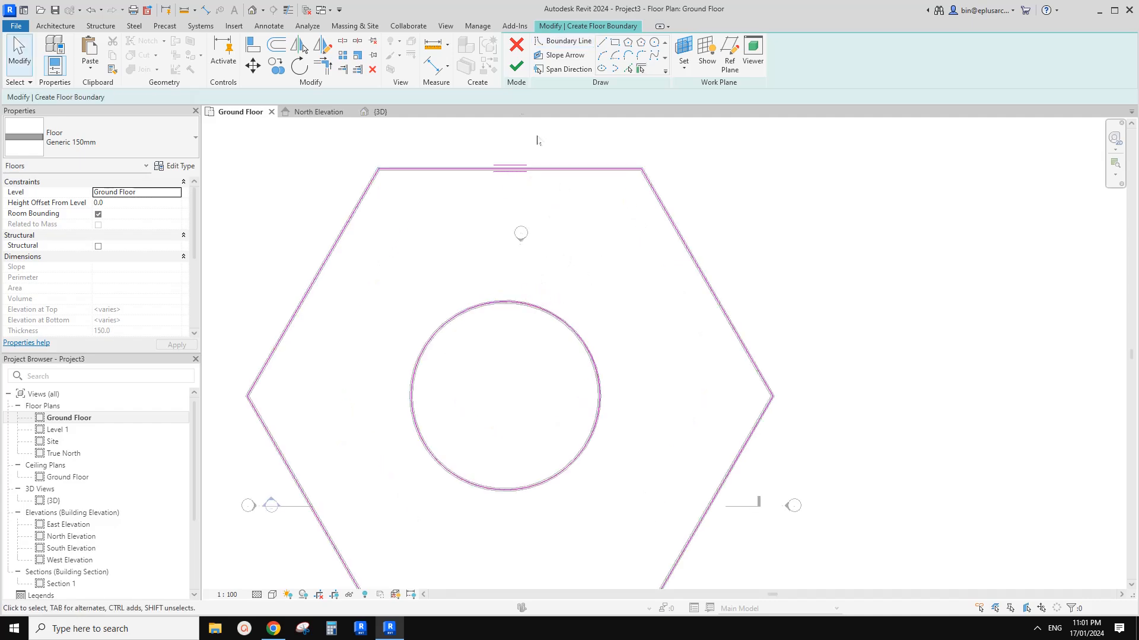
left_click(516, 66)
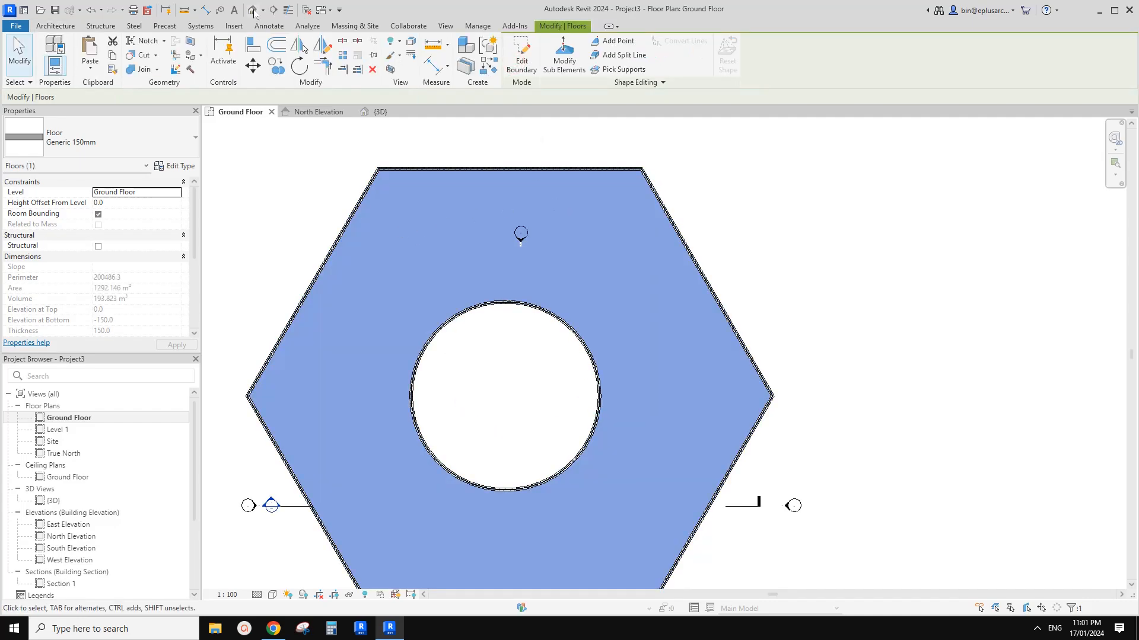
Step: Open the 3D view and inspect the new floor between the hexagonal and circular walls
left_click(252, 10)
middle_click_drag(558, 327, 598, 325, "shift")
left_click(678, 369)
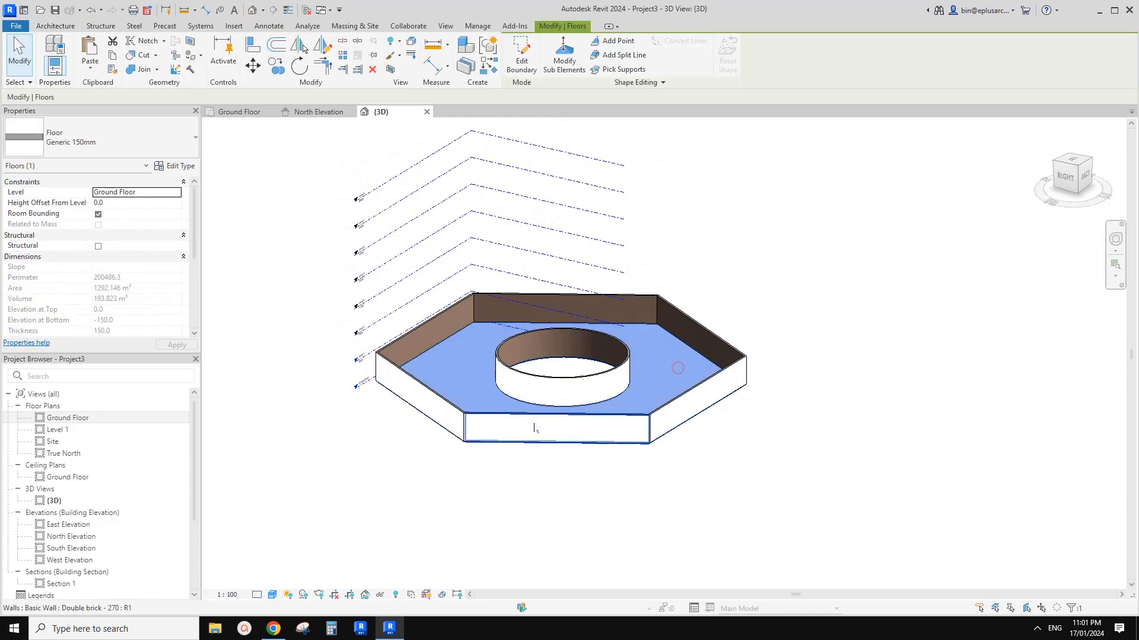
left_click(544, 431)
middle_click_drag(580, 421, 546, 418, "shift")
key("Escape")
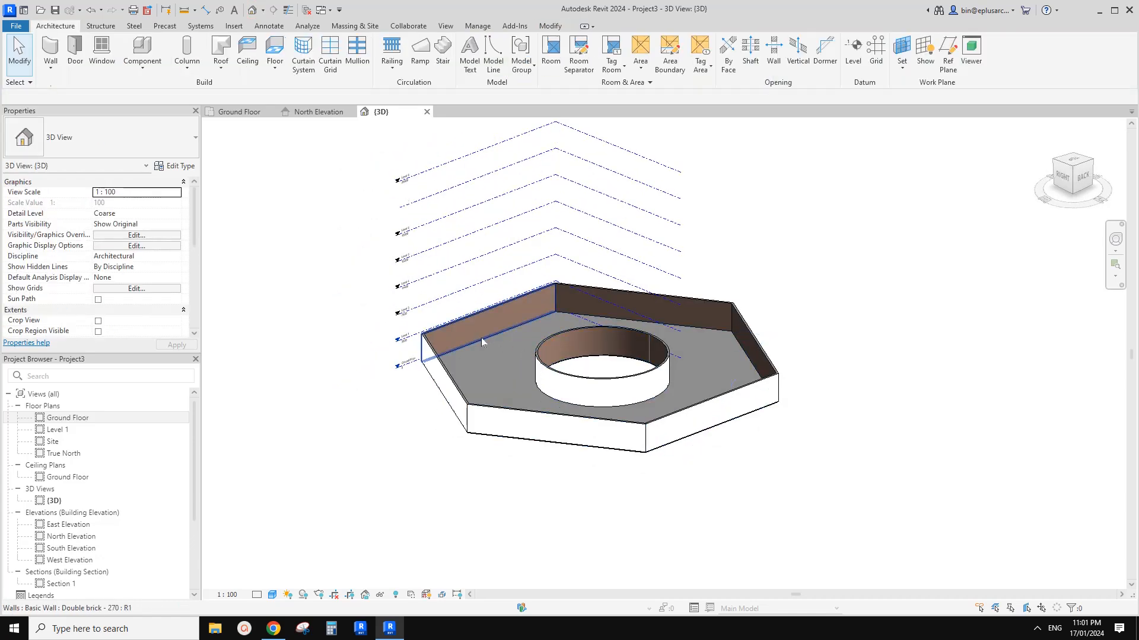
Step: Copy the hexagonal walls, circular walls and floor, and paste them aligned to Level 1 and Levels 3 through 8
key("Tab")
left_click(476, 333)
left_click(495, 373, "ctrl")
key("Tab")
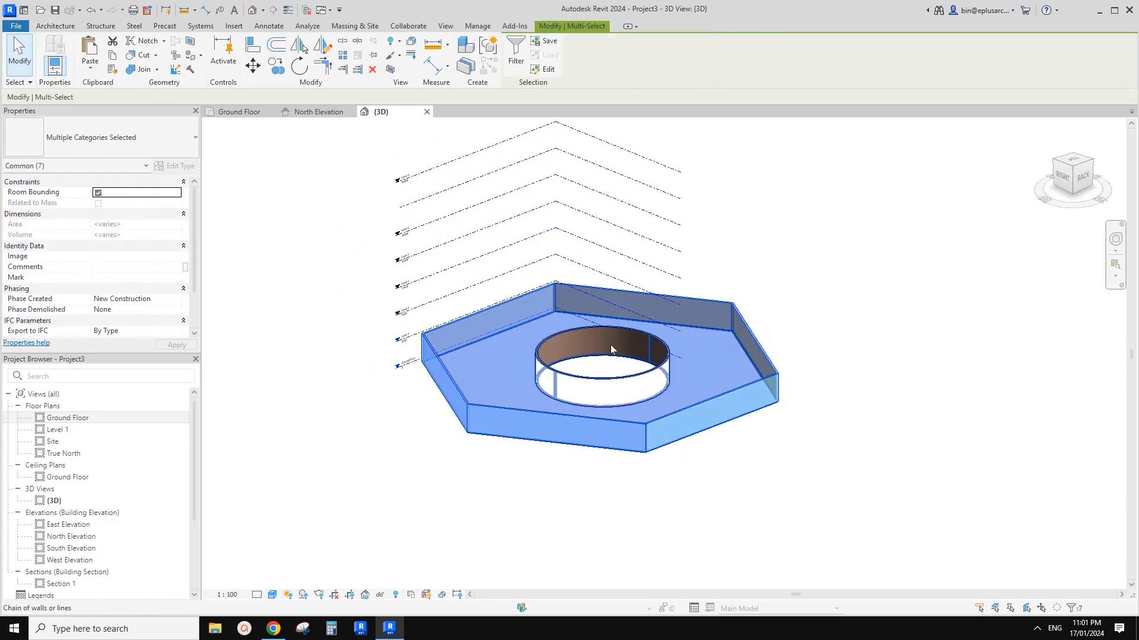
left_click(610, 344, "ctrl")
middle_click_drag(544, 337, 540, 346)
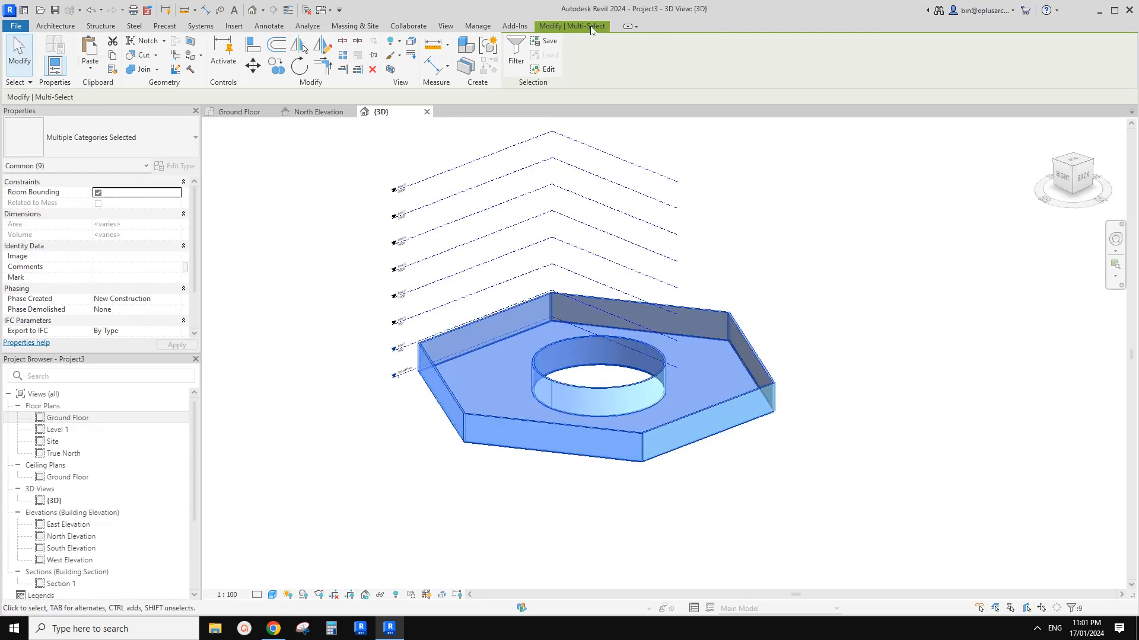
left_click(91, 66)
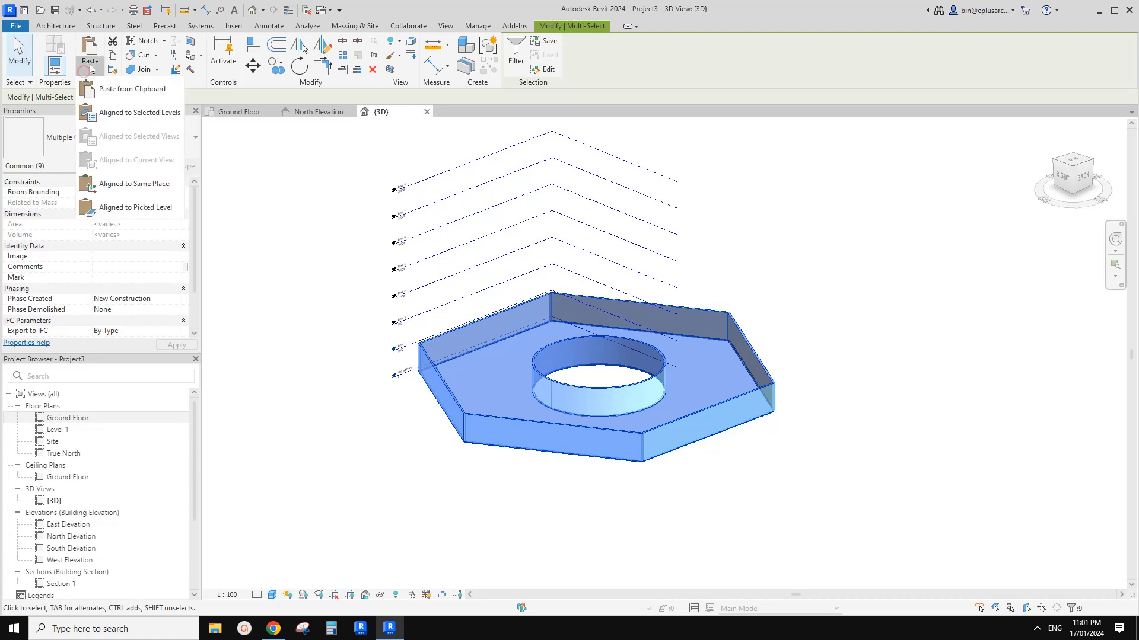
left_click(113, 117)
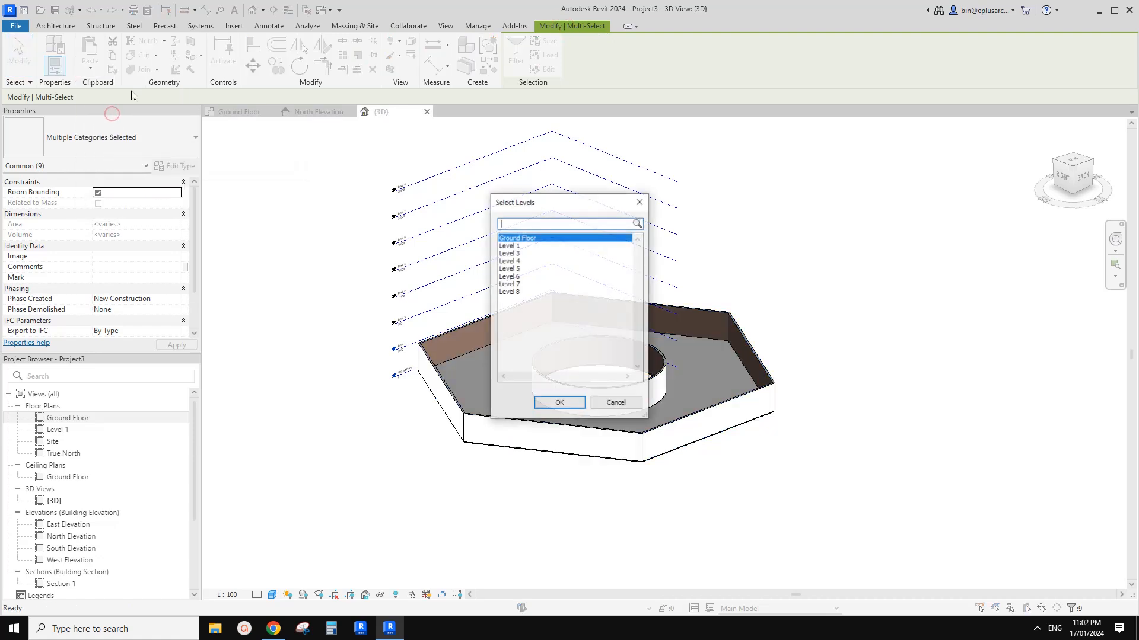
left_click(525, 246)
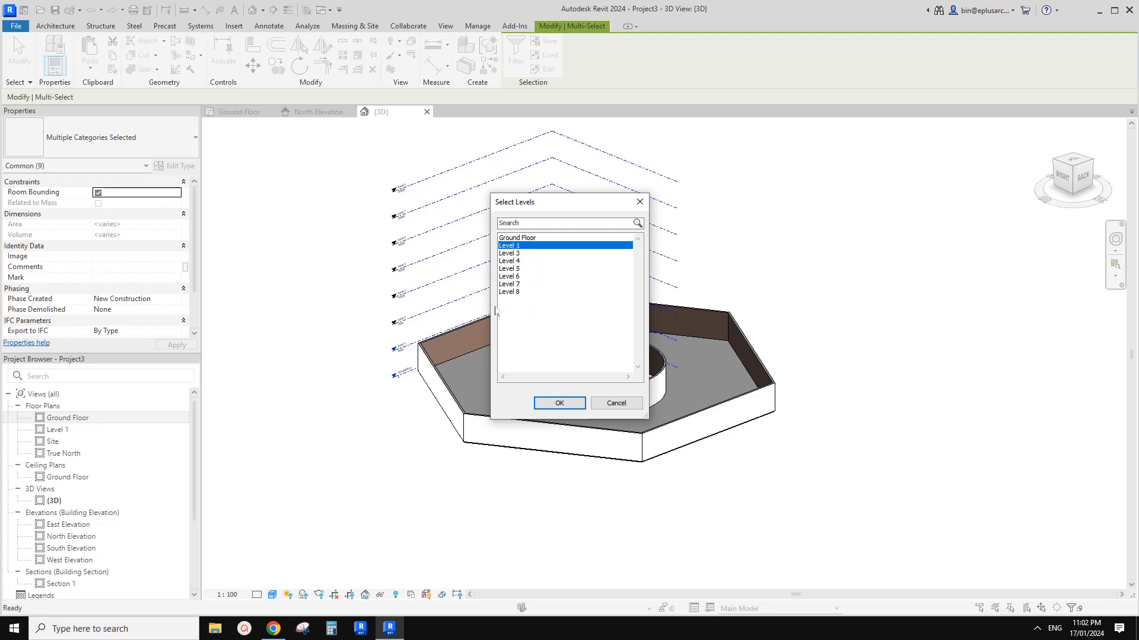
left_click(511, 293, "shift")
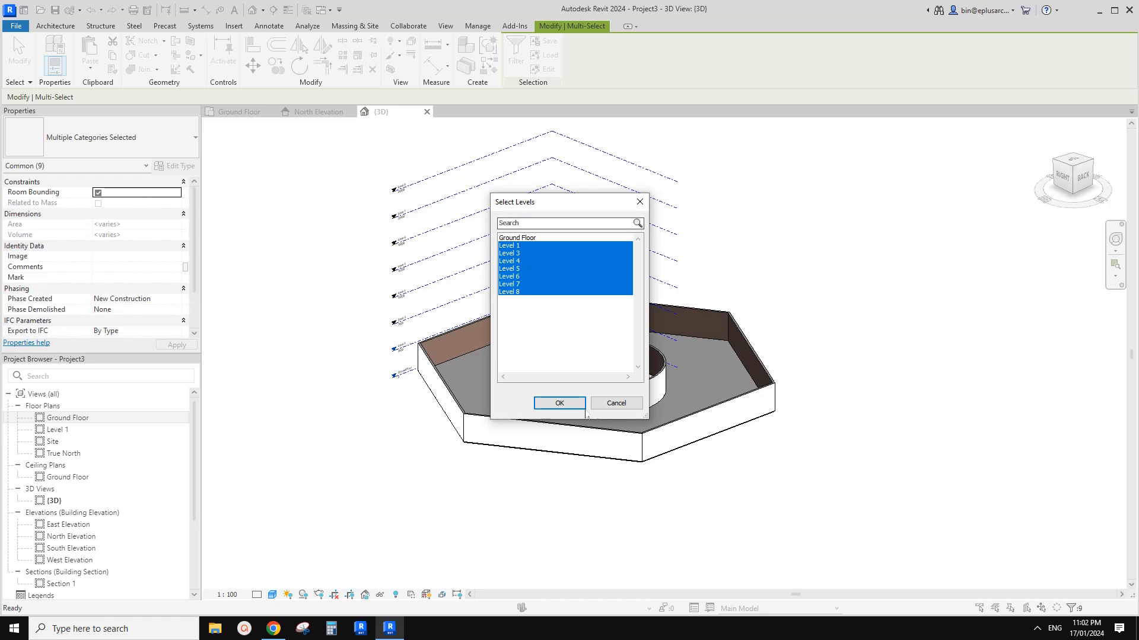
left_click(580, 402)
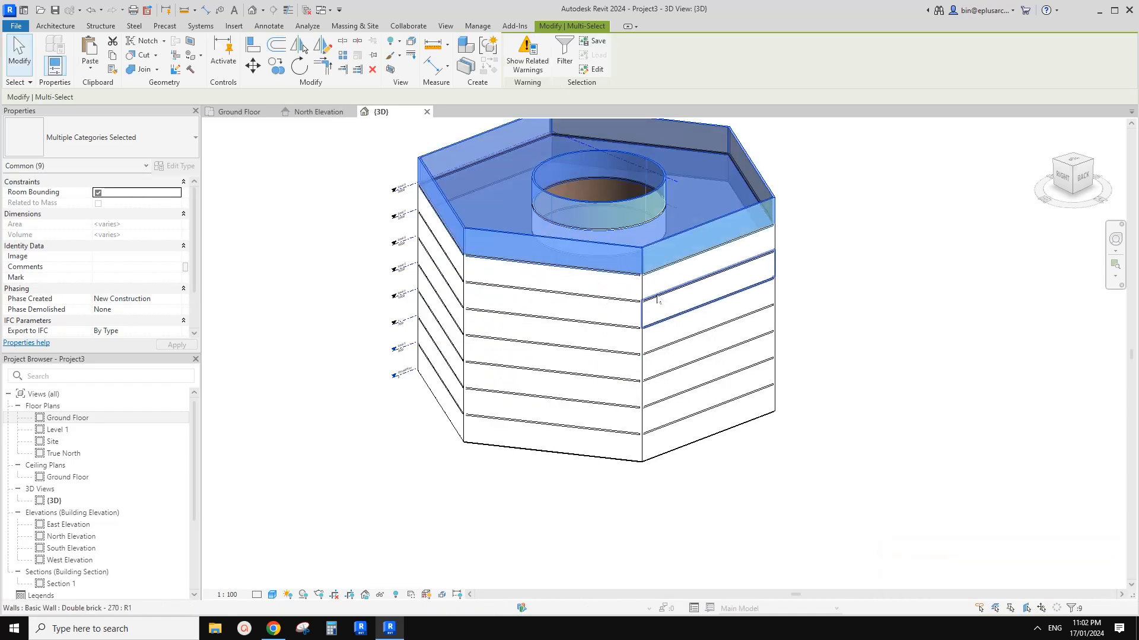
Step: Inspect the stacked storeys from above, check the example images in the Google Docs document in Chrome, and return to Revit
middle_click_drag(655, 330, 669, 483, "shift")
key("Escape")
middle_click_drag(666, 415, 540, 405, "shift")
scroll(540, 405, "down", 1)
left_click(278, 627)
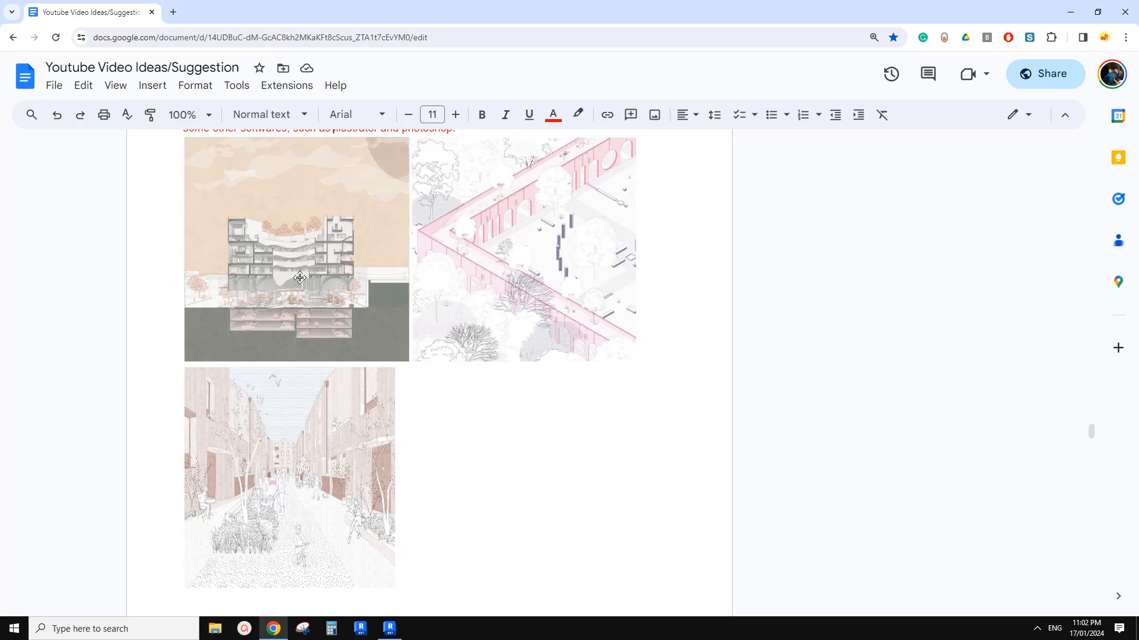
left_click(390, 630)
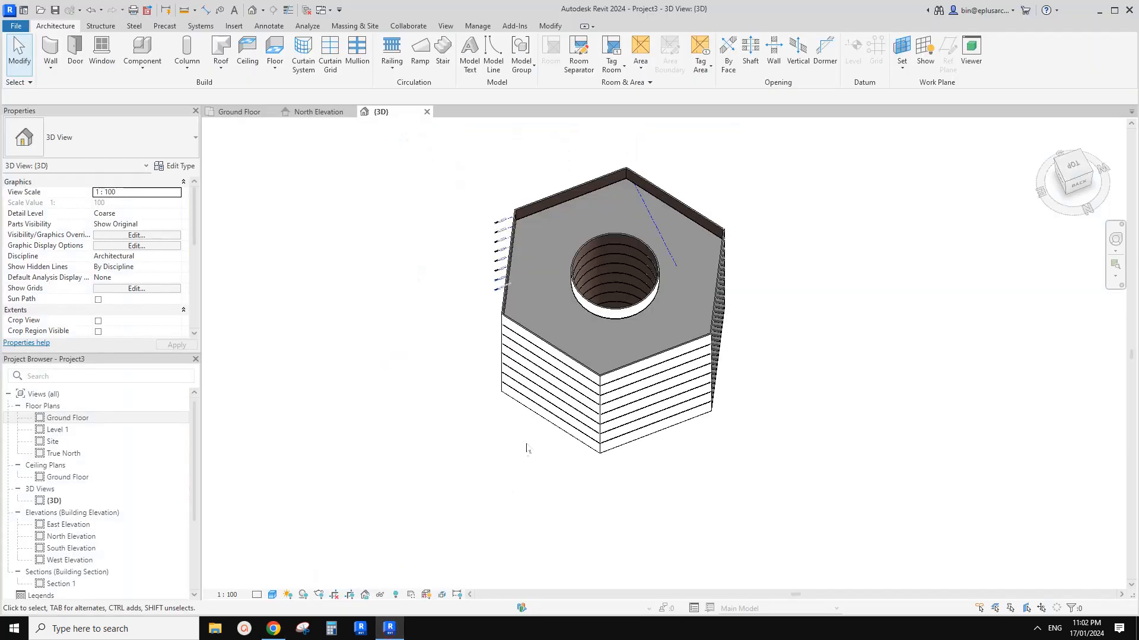
Step: Open the Ground Floor plan and look over the hexagonal and circular wall layout
left_click(71, 419)
double_click(71, 419)
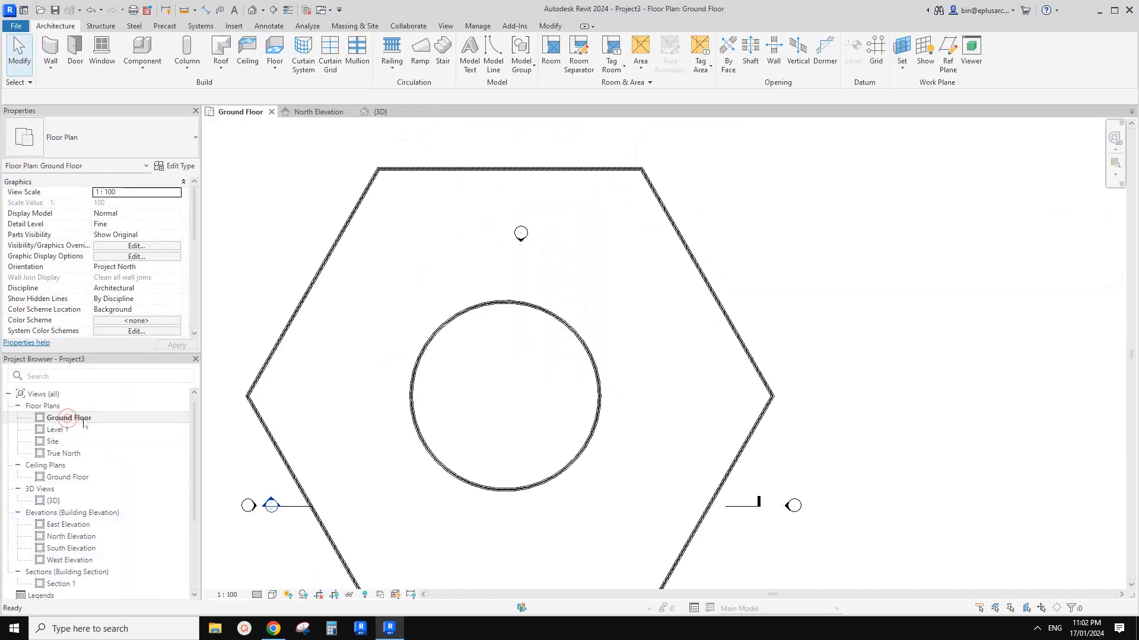
left_click(688, 426)
left_click_drag(688, 426, 663, 395)
key("Escape")
key("Escape")
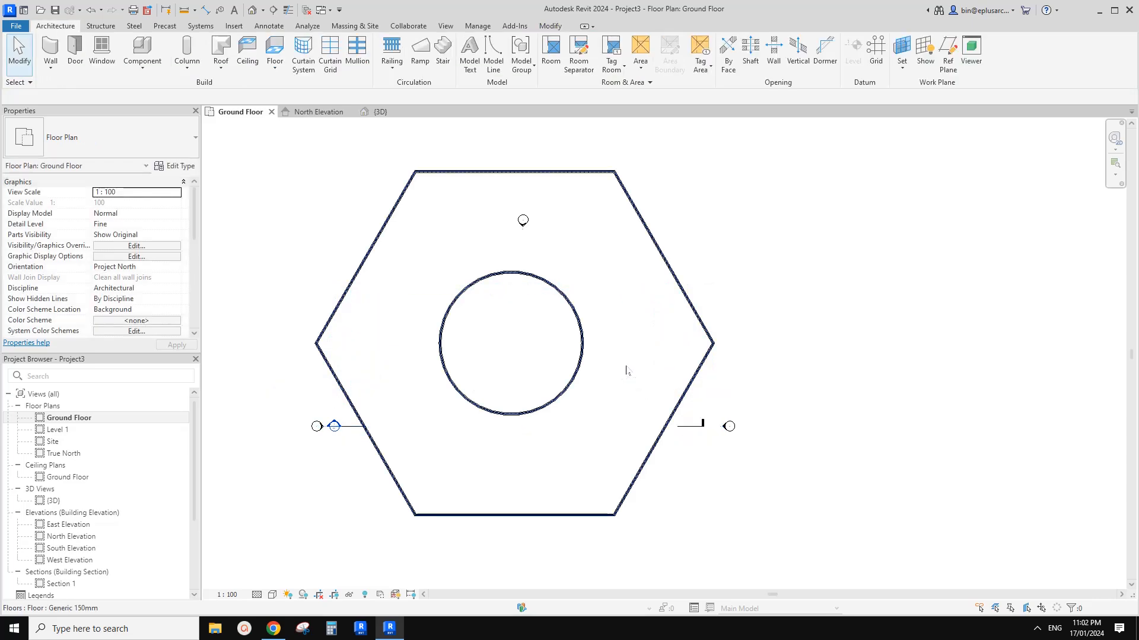
Step: Return to the 3D view, examine the hexagonal tower with its circular core, and check the projection mode options
left_click(252, 10)
middle_click_drag(664, 289, 616, 346, "shift")
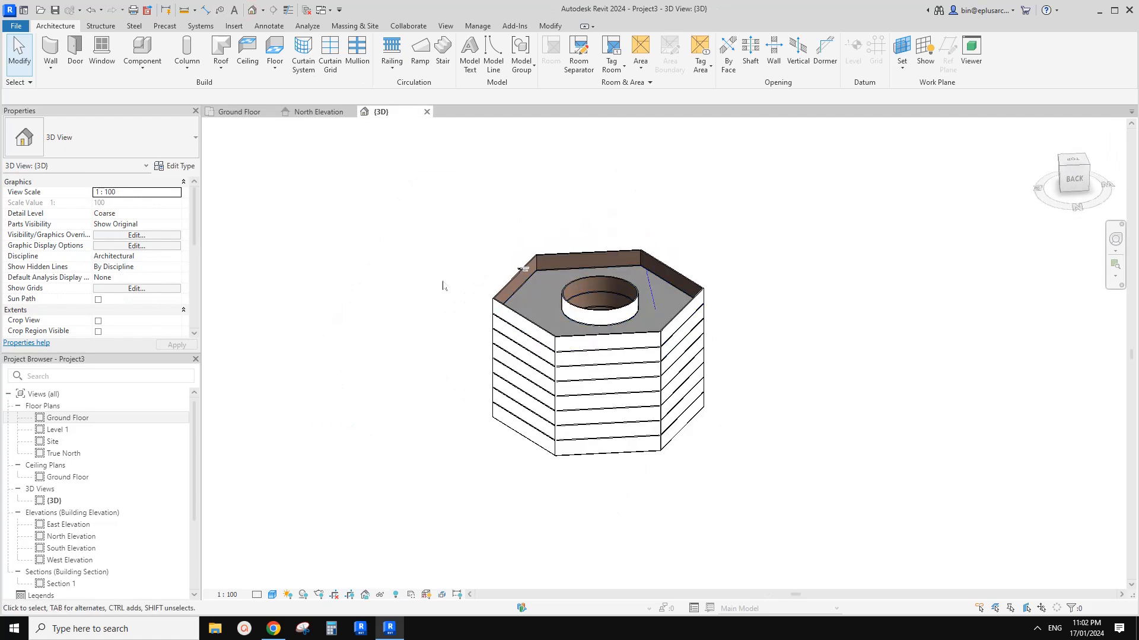
scroll(537, 311, "up", 4)
middle_click_drag(584, 282, 587, 232, "shift")
scroll(150, 264, "down", 4)
scroll(587, 332, "down", 1)
middle_click_drag(579, 314, 657, 350)
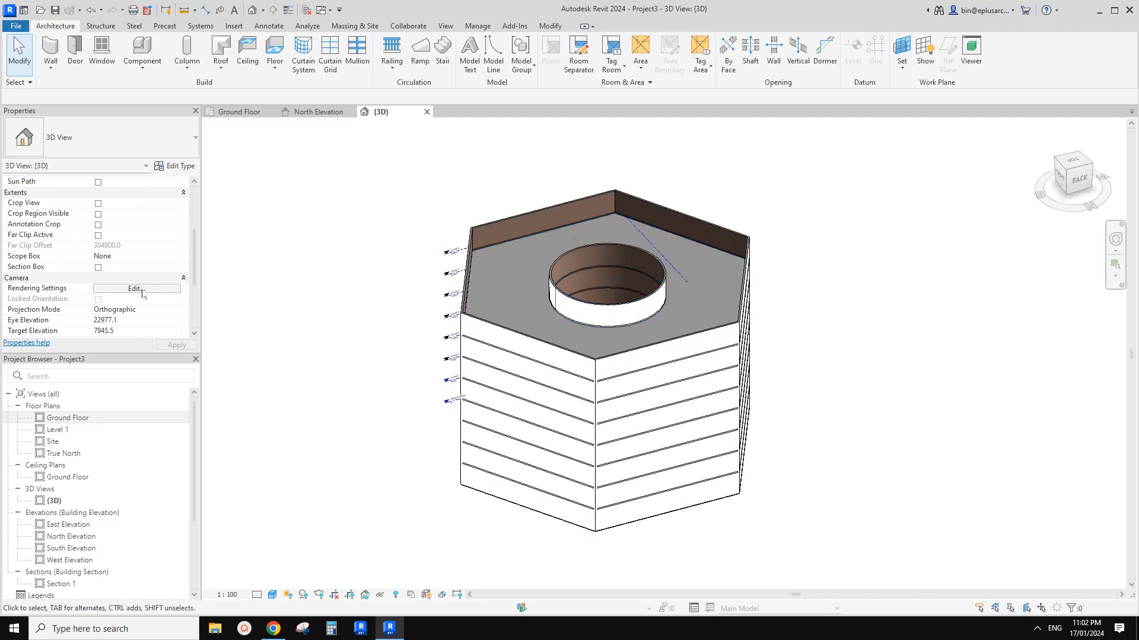
middle_click_drag(561, 341, 562, 342, "shift")
middle_click_drag(563, 343, 508, 322)
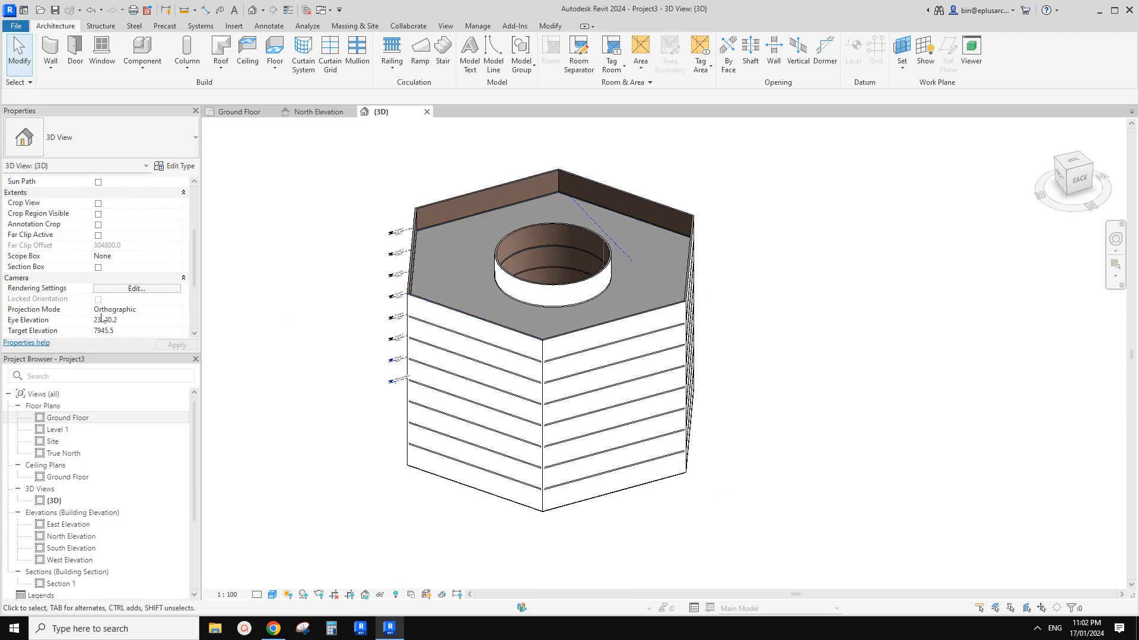
middle_click_drag(460, 335, 418, 316, "shift")
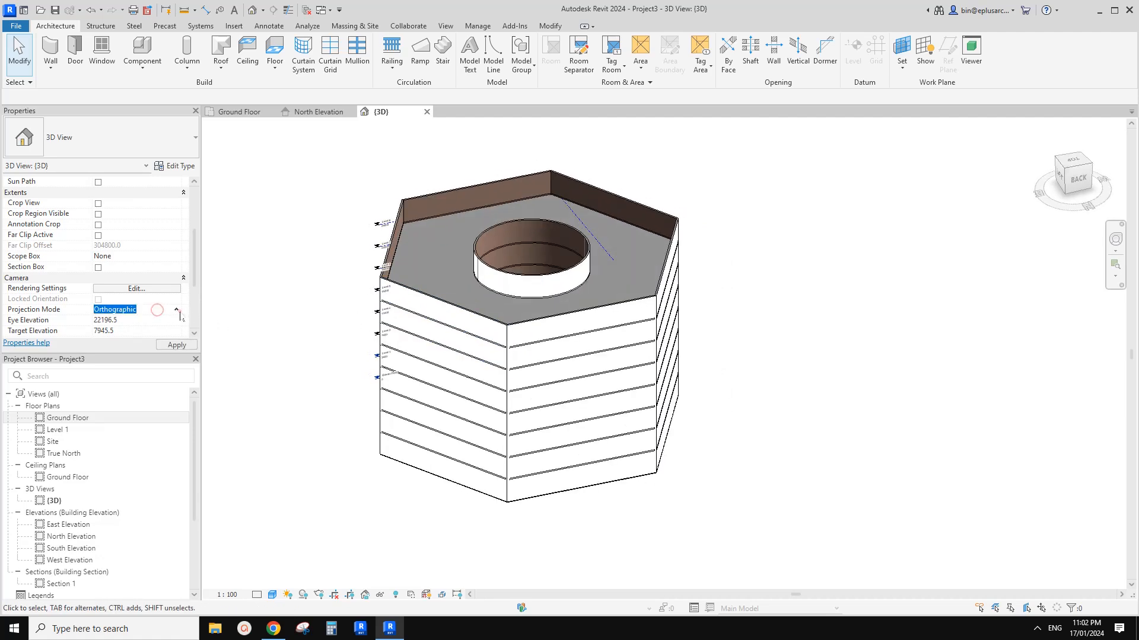
left_click(177, 310)
left_click(333, 221)
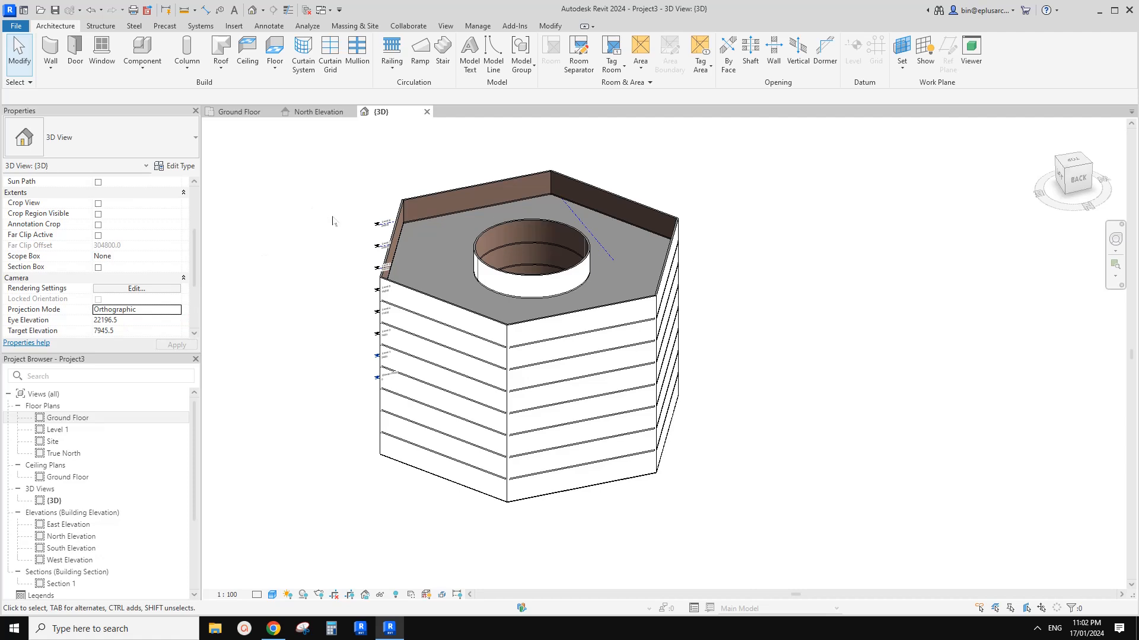
Step: Enable the 3D view's section box and pull its front face inward to cut through the building's circular core
middle_click_drag(372, 243, 348, 219, "shift")
scroll(122, 279, "down", 2)
scroll(120, 279, "up", 2)
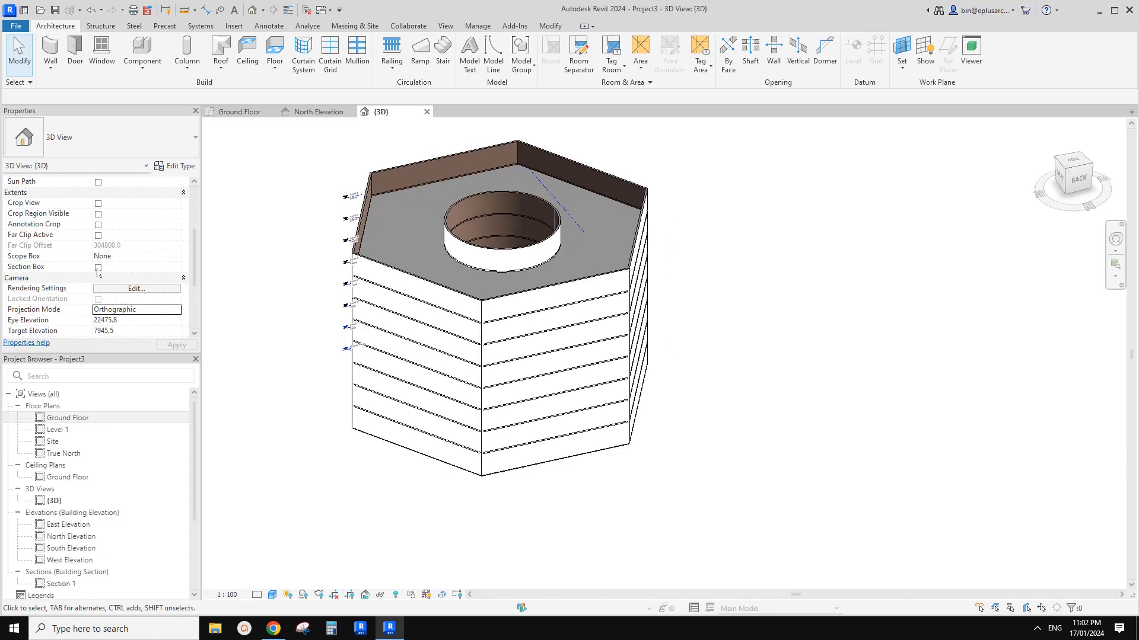
scroll(531, 359, "down", 1)
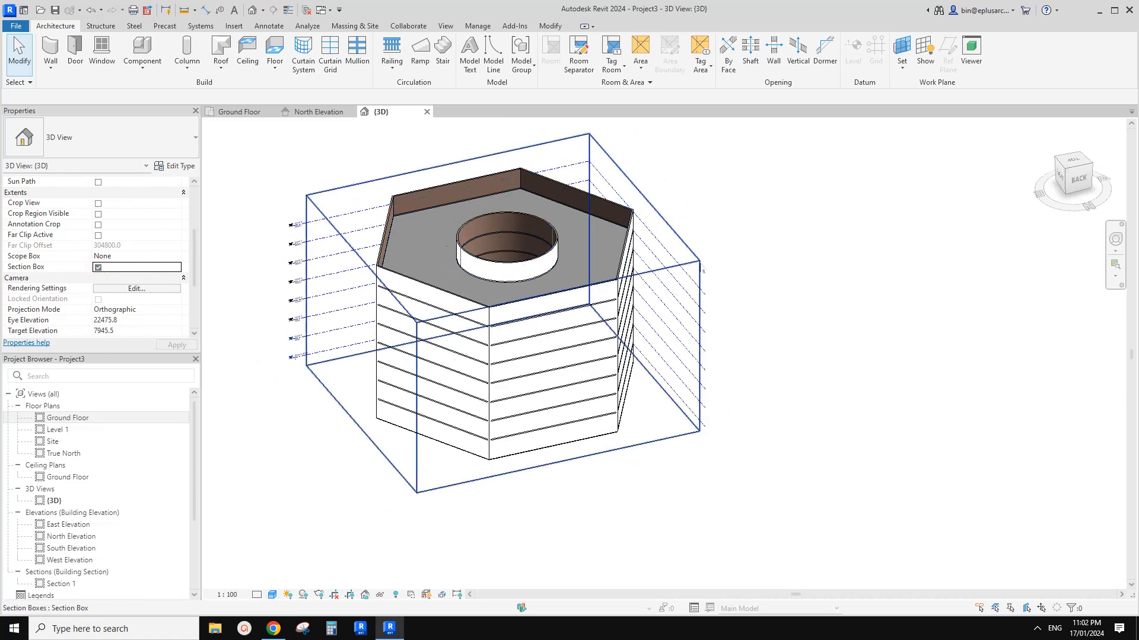
left_click(700, 262)
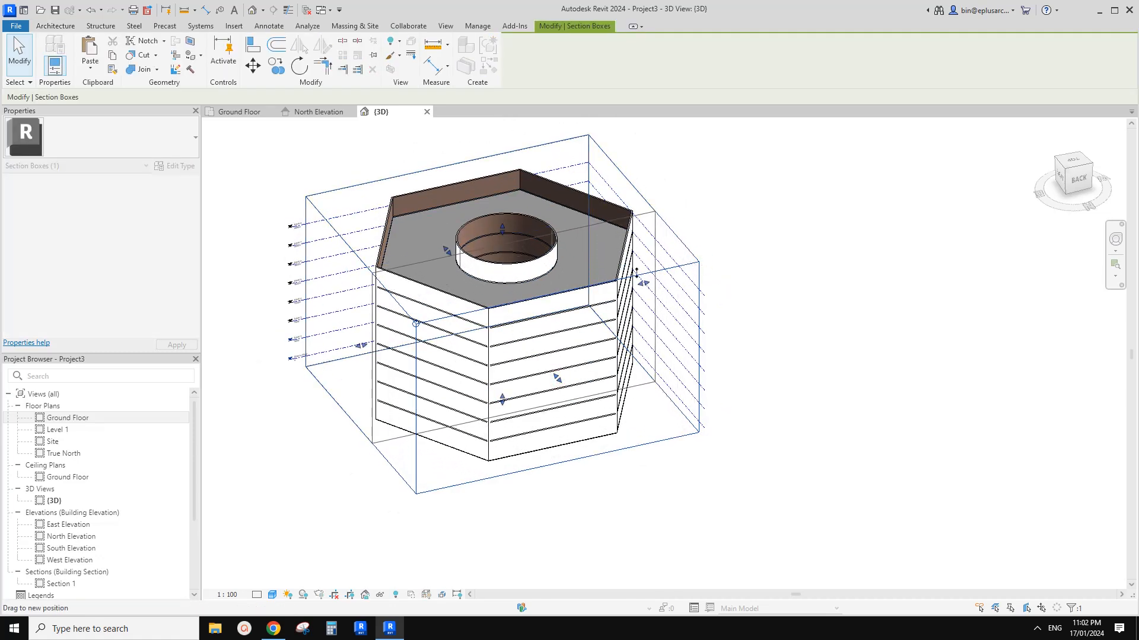
left_click_drag(557, 378, 550, 263)
middle_click_drag(572, 284, 830, 225, "shift")
key("Escape")
scroll(522, 263, "up", 1)
scroll(135, 291, "down", 3)
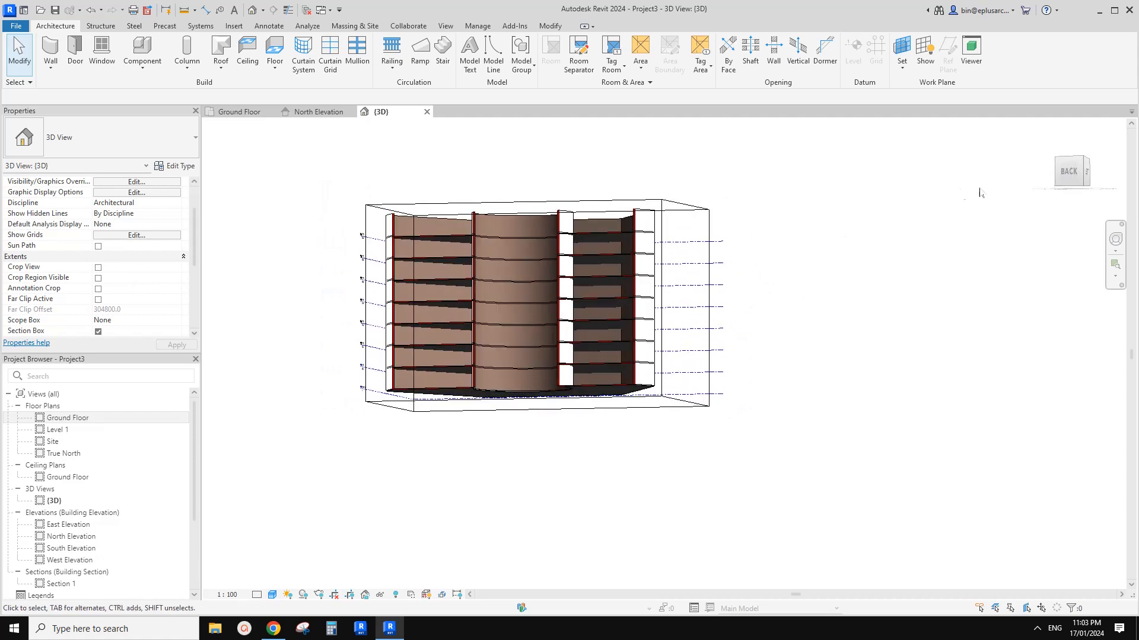
Step: Orient the sectioned 3D view to Back and set its projection mode to Perspective
left_click(1070, 174)
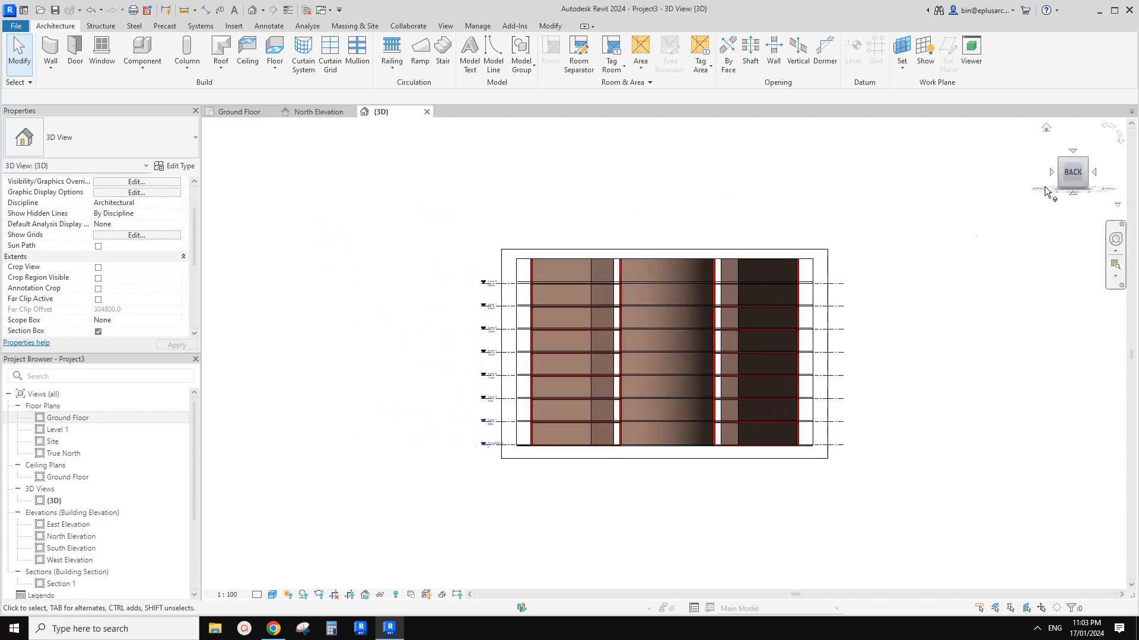
scroll(131, 256, "up", 3)
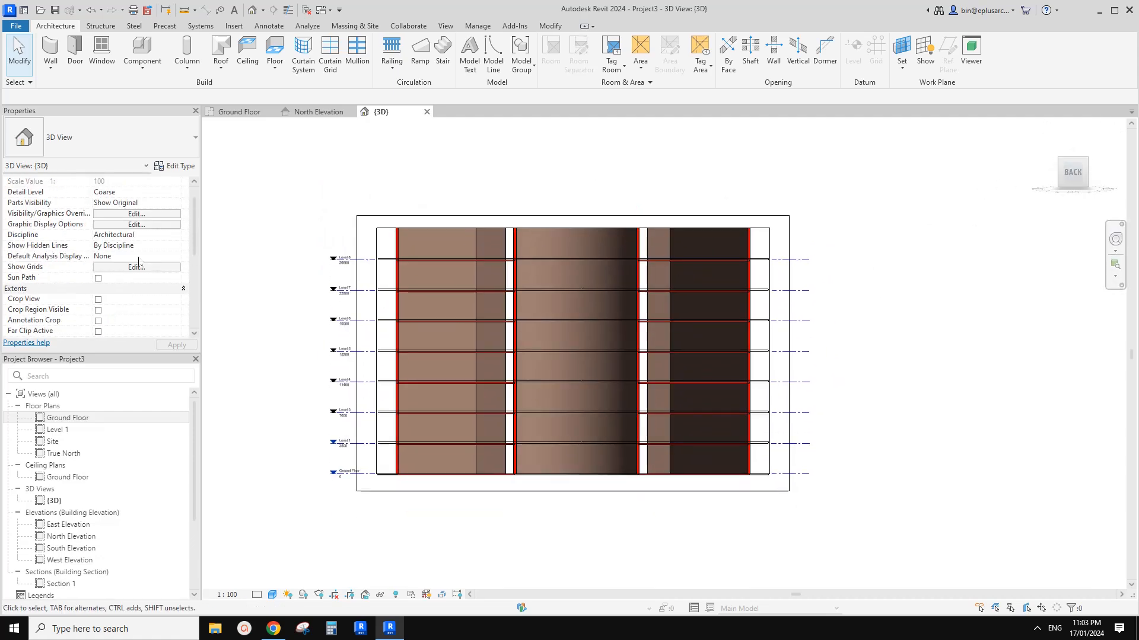
scroll(141, 254, "down", 5)
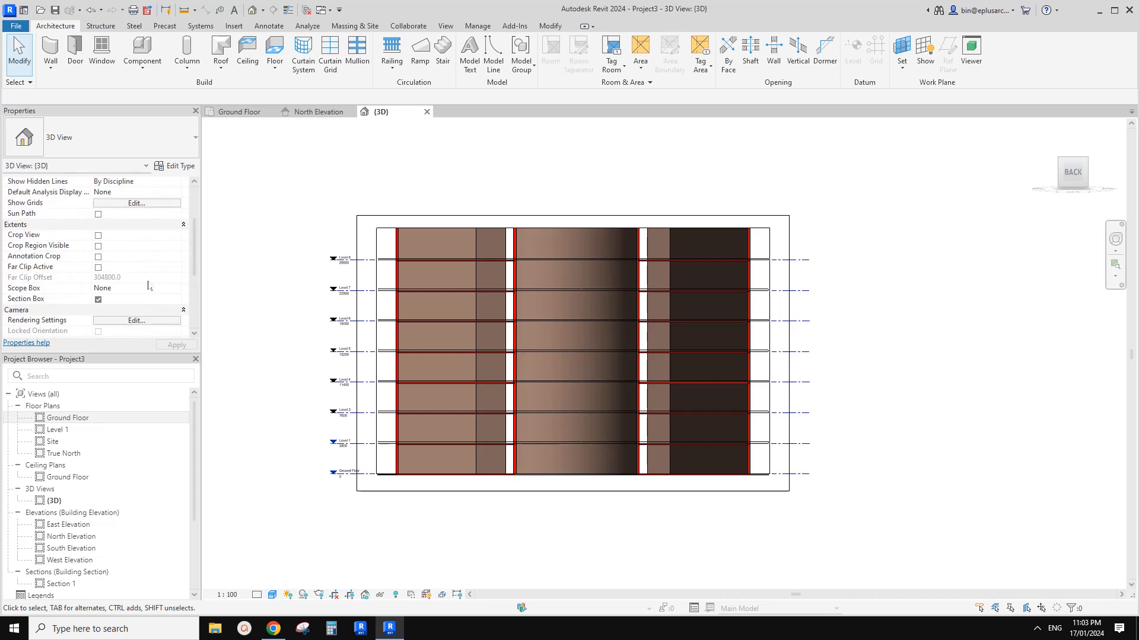
left_click(176, 290)
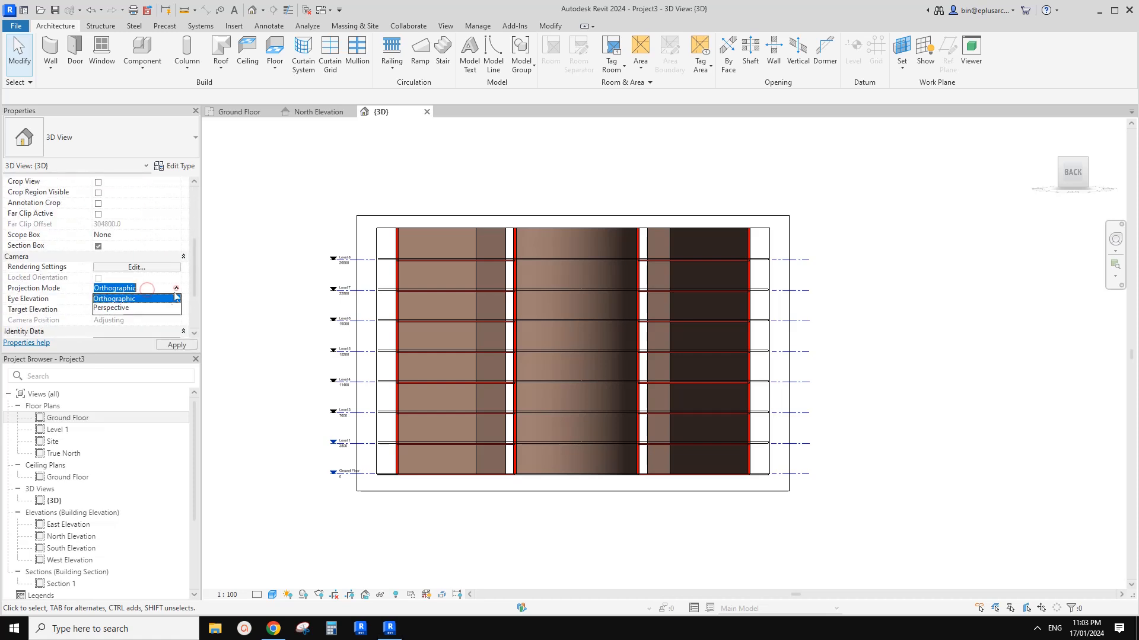
left_click(111, 309)
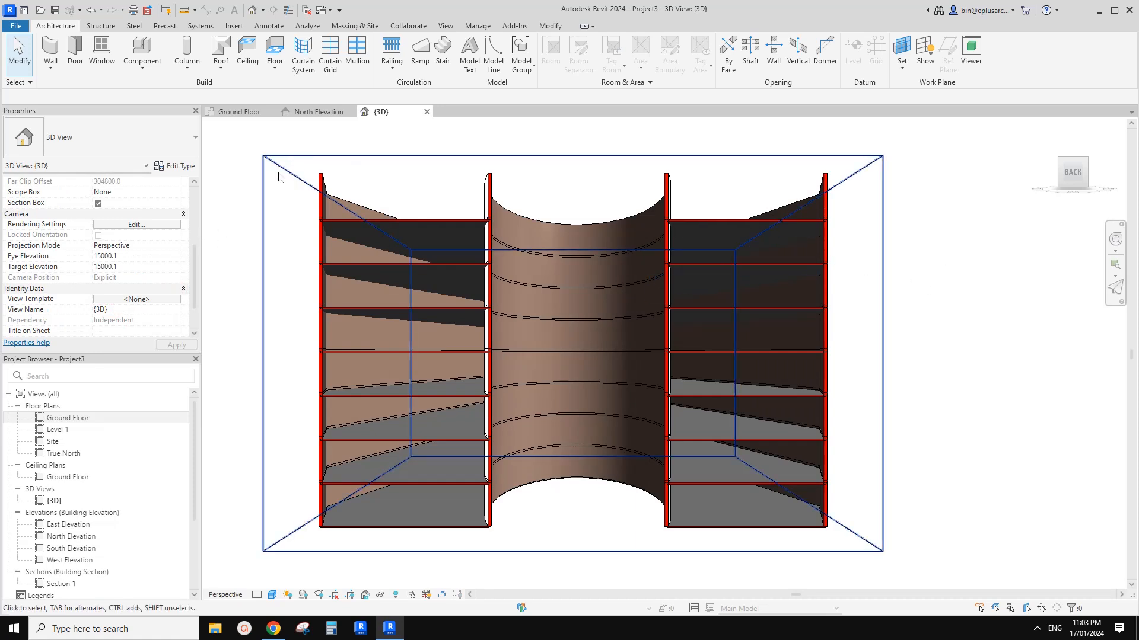
Step: Examine the perspective section and its section box up close and from slightly shifted camera positions
scroll(197, 238, "up", 3)
scroll(283, 157, "up", 3)
left_click(283, 157)
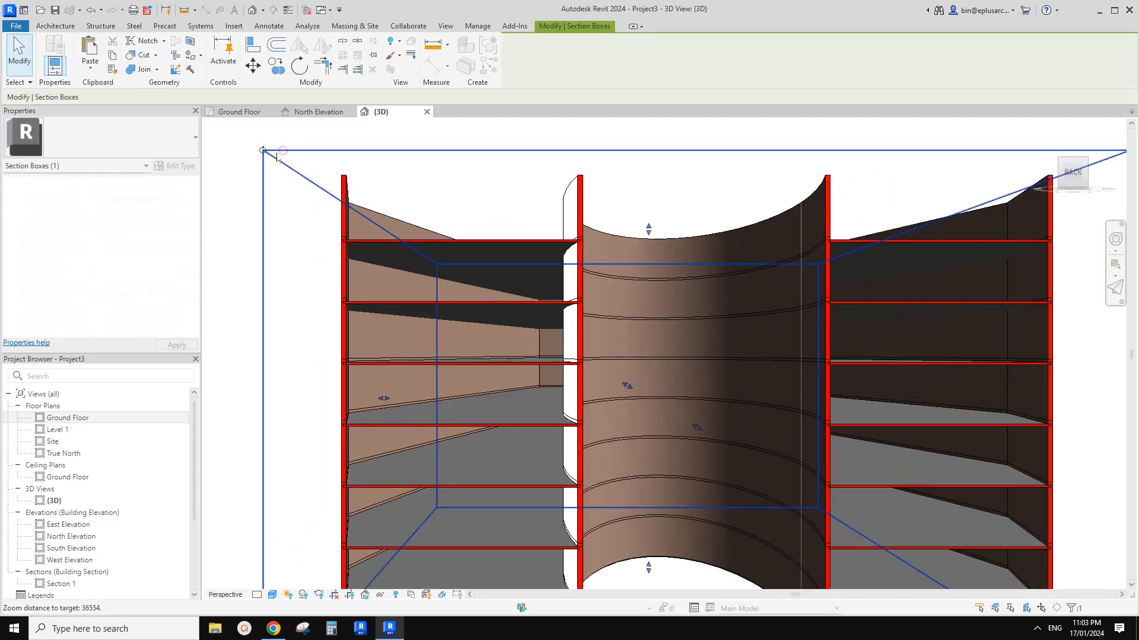
left_click(236, 166)
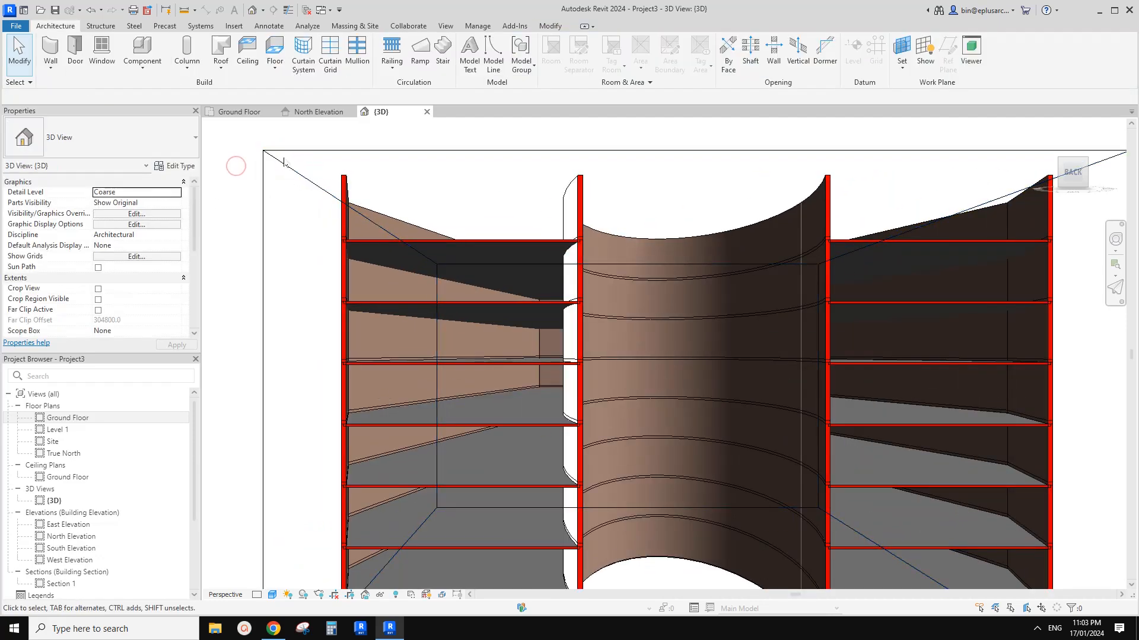
left_click(297, 172)
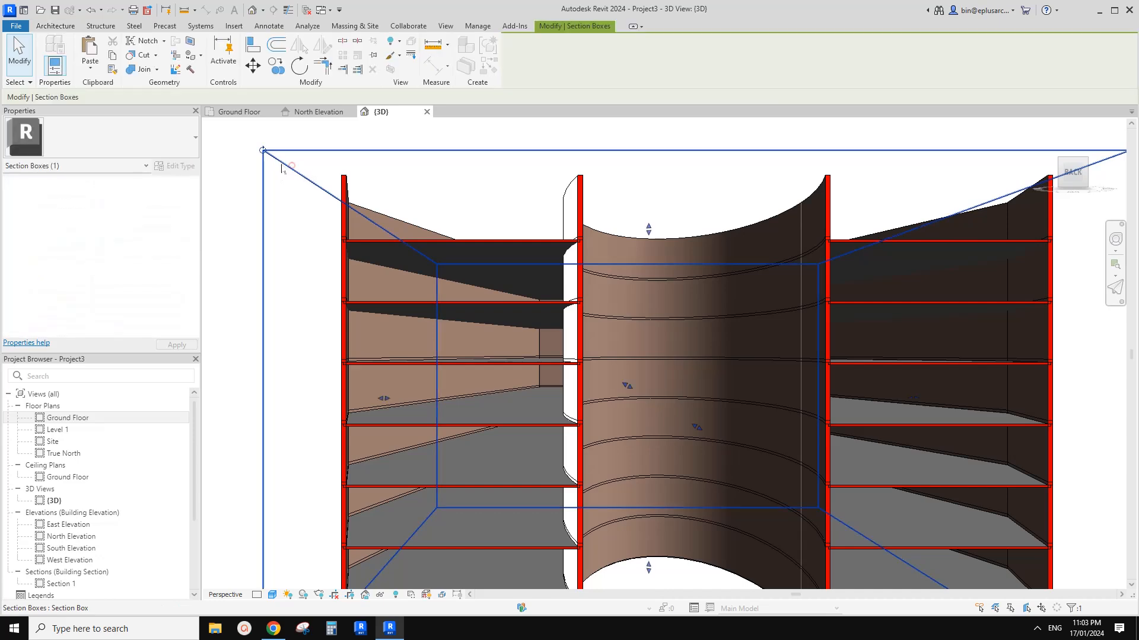
scroll(302, 192, "down", 1)
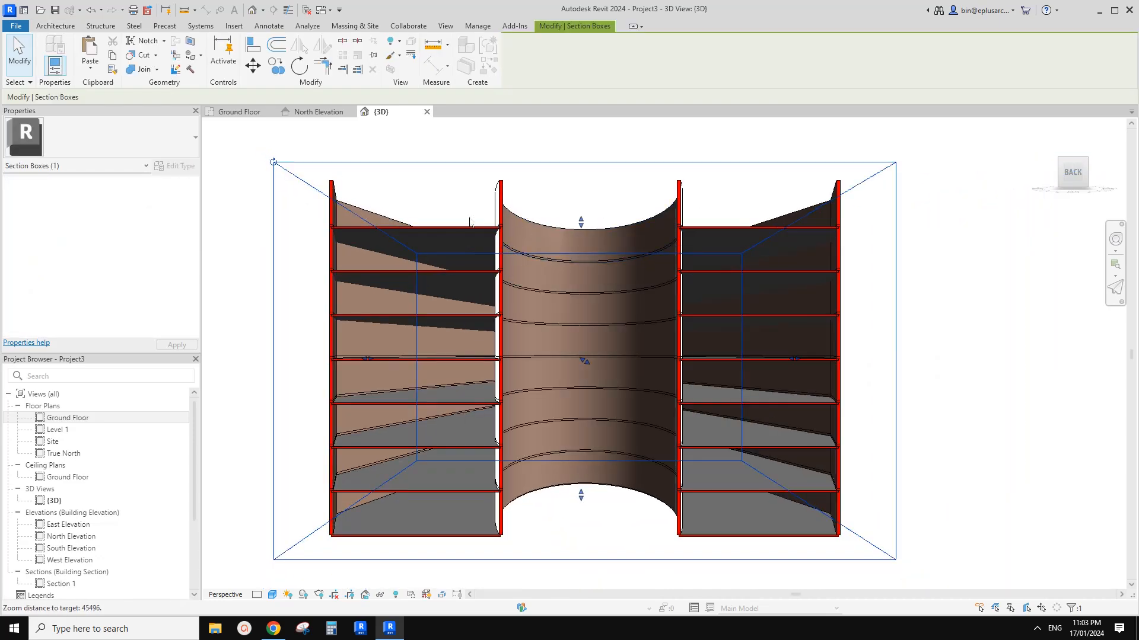
scroll(468, 220, "down", 1)
middle_click_drag(478, 241, 502, 304)
middle_click_drag(227, 264, 320, 259)
left_click(284, 264)
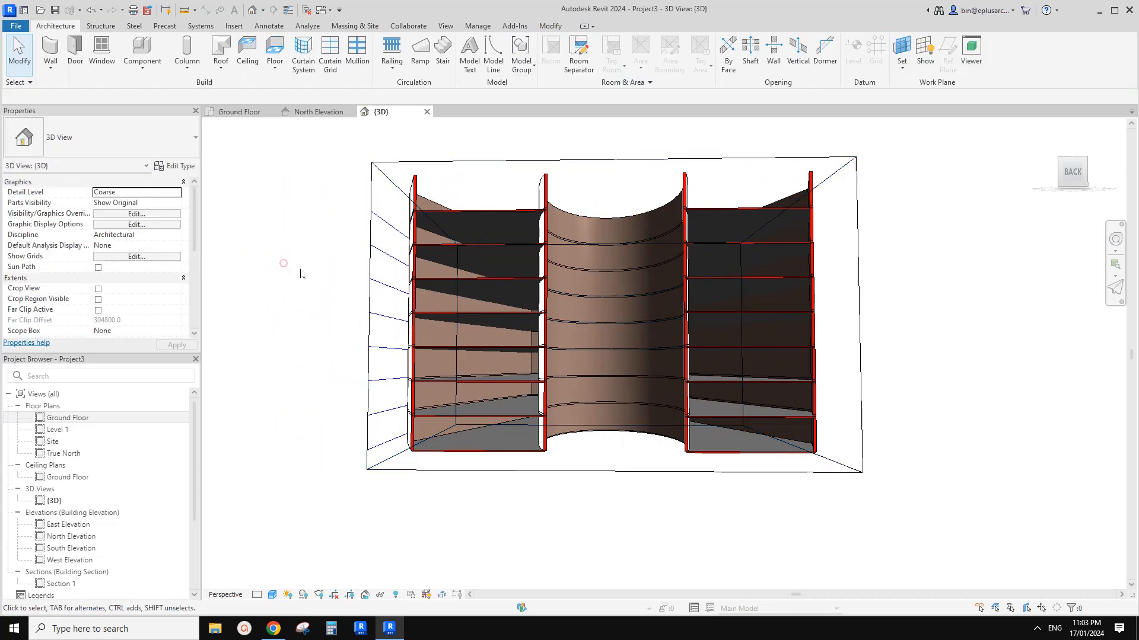
Step: Try 1600 for the perspective camera's Eye Elevation and Target Elevation, reframe the section, and undo the camera changes
scroll(138, 295, "down", 3)
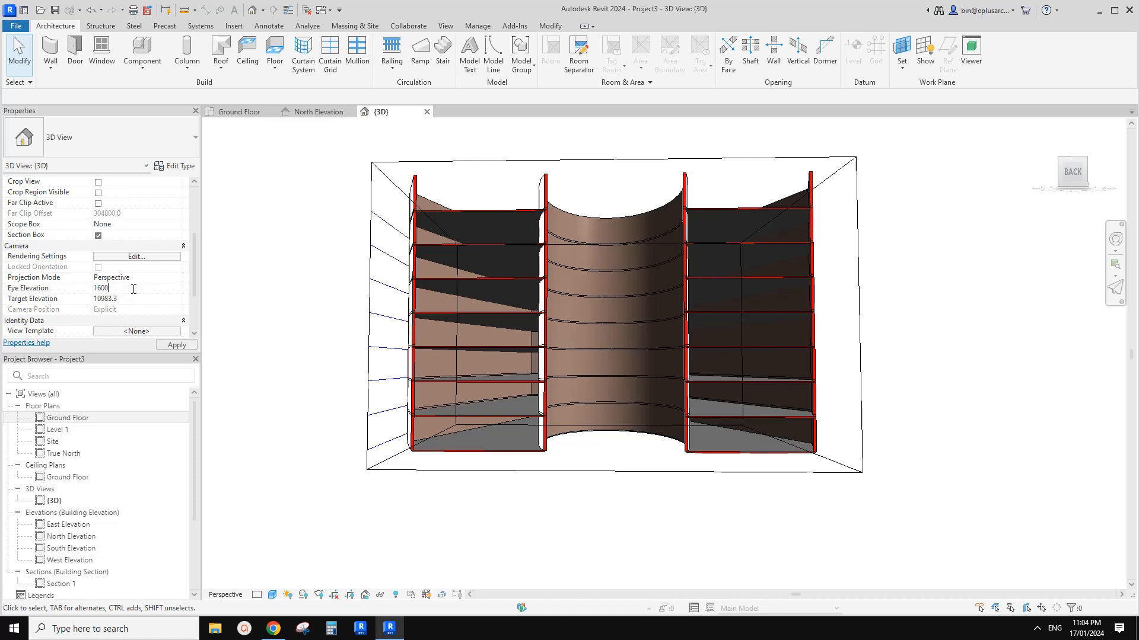
left_click(167, 347)
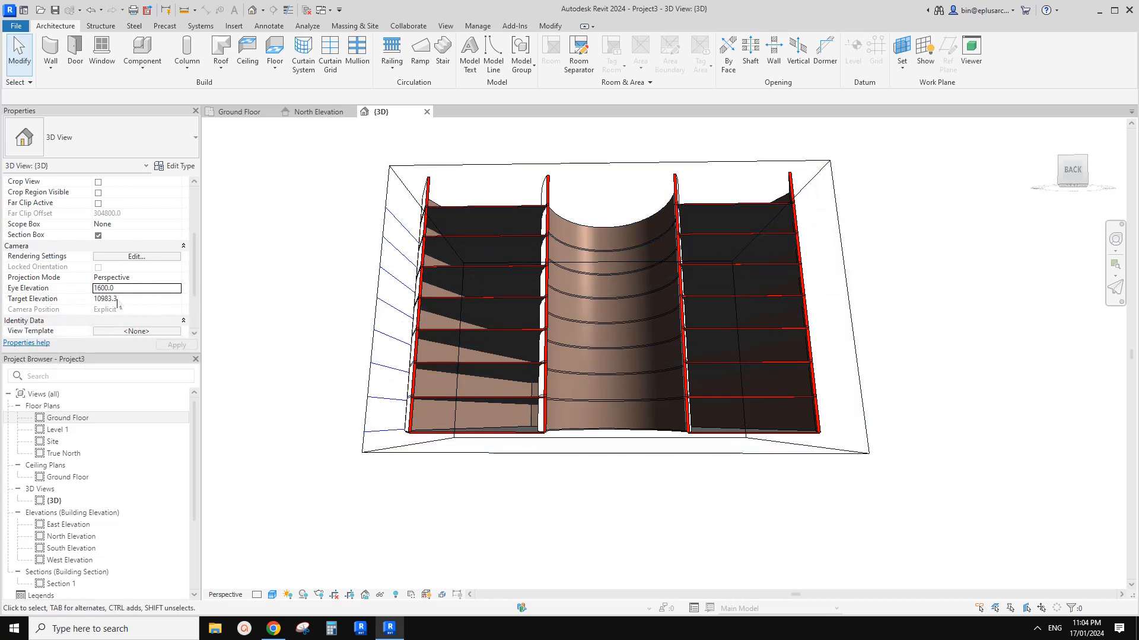
left_click(194, 274)
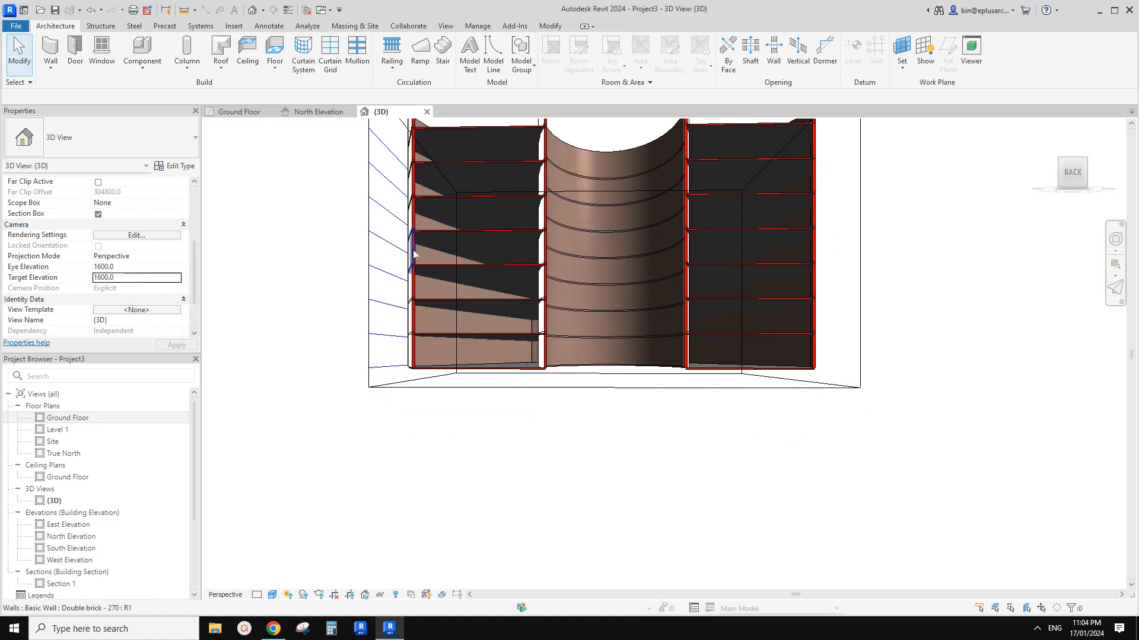
middle_click_drag(310, 262, 313, 318)
middle_click_drag(414, 322, 336, 308)
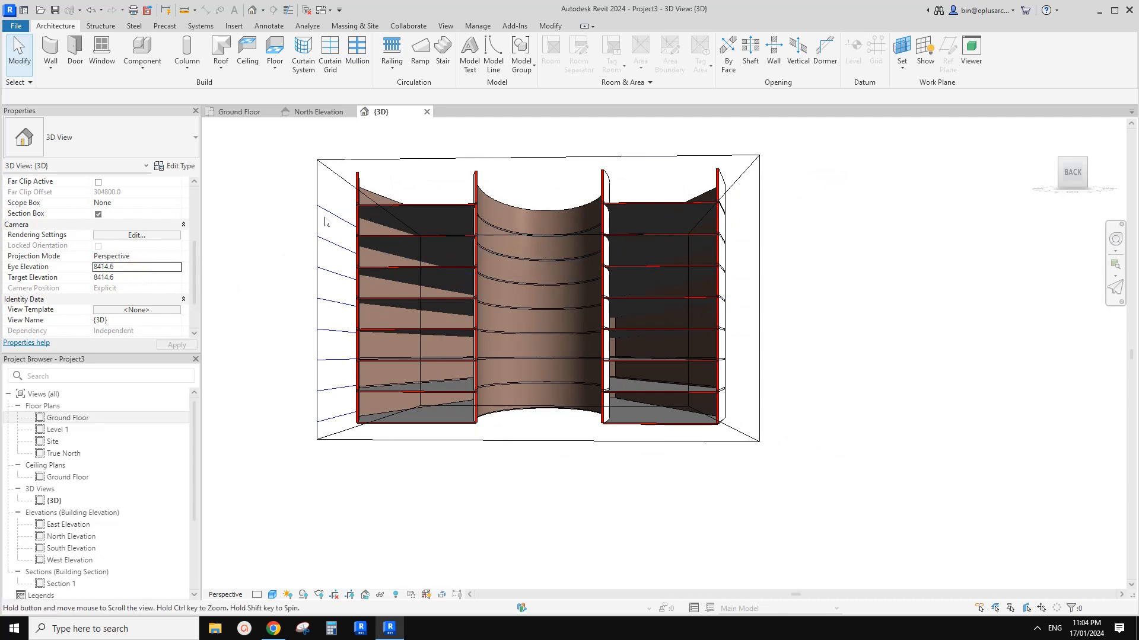
key("ctrl+z")
key("ctrl+z")
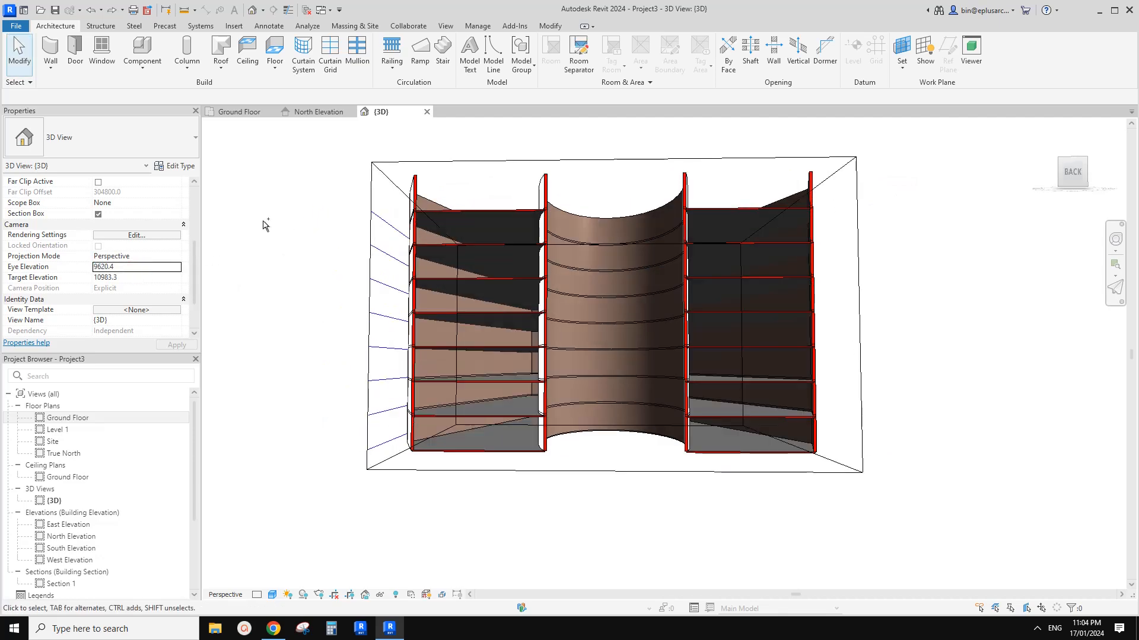
Step: Redo the 1600 Eye Elevation and Target Elevation for the perspective camera and recentre the sectioned building in the view
key("ctrl+y")
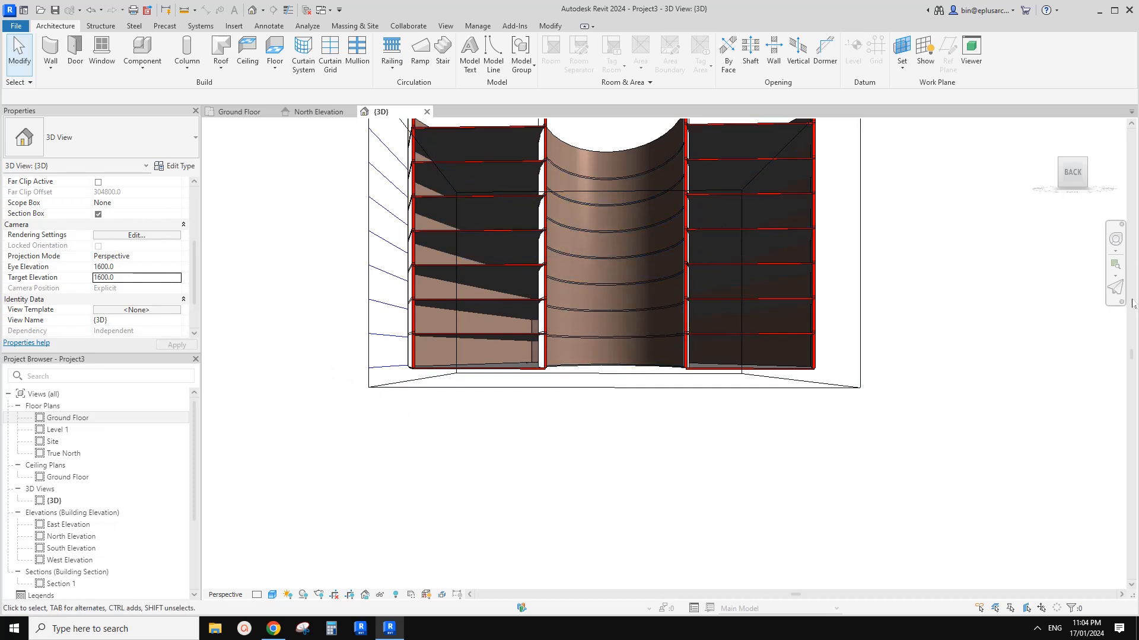
left_click_drag(1132, 354, 1132, 312)
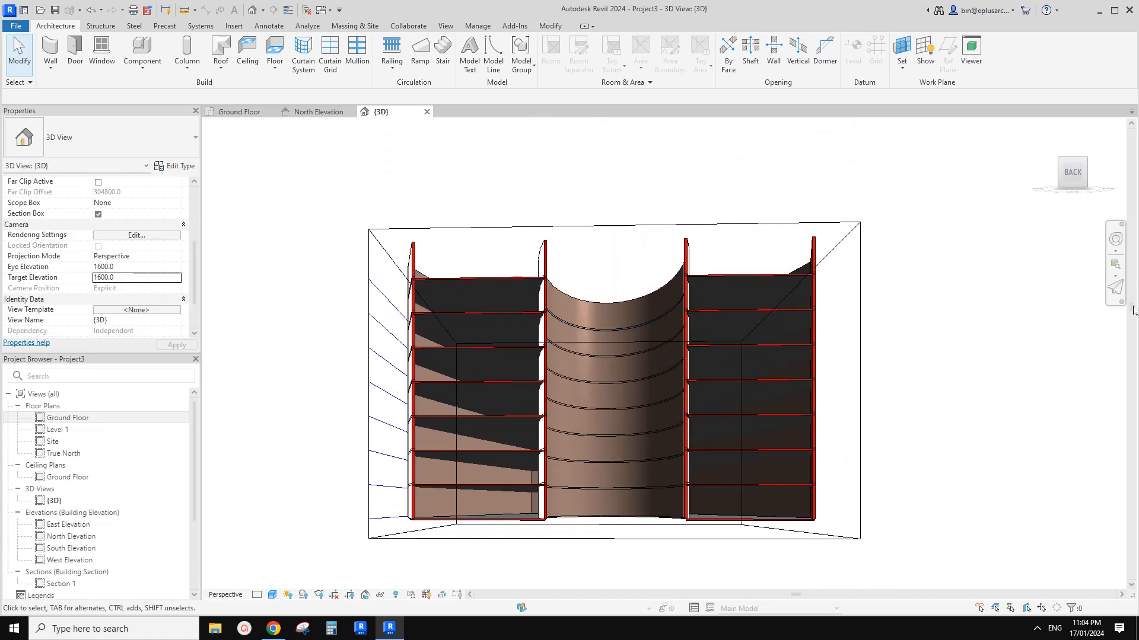
left_click_drag(1132, 311, 1132, 321)
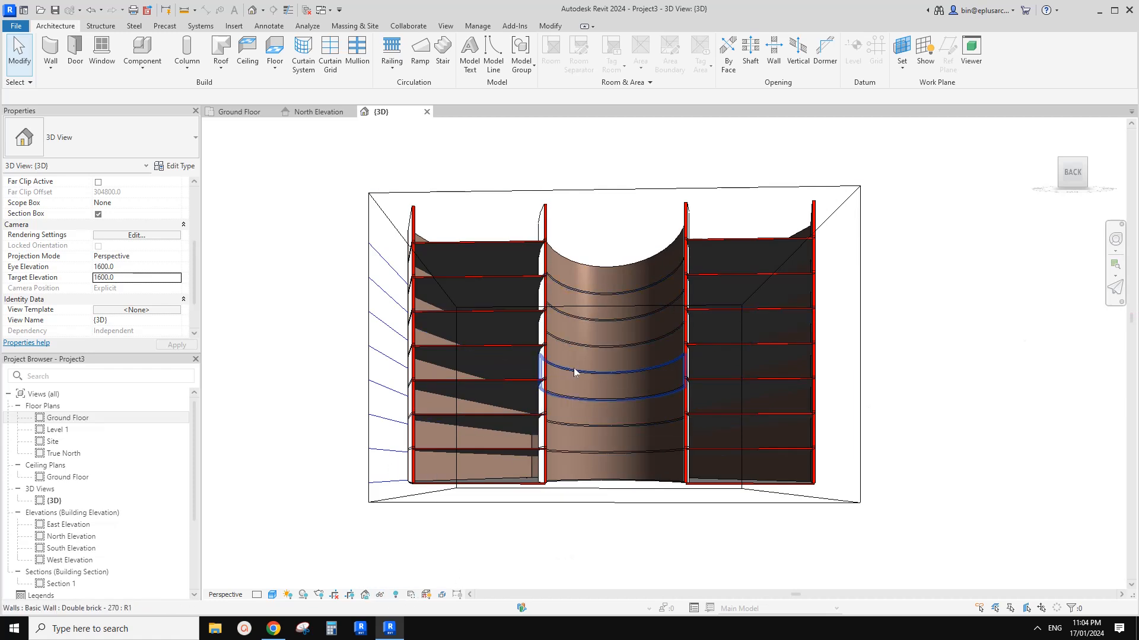
Step: Save the perspective section's orientation and lock the 3D view under the name 3d1
left_click(366, 594)
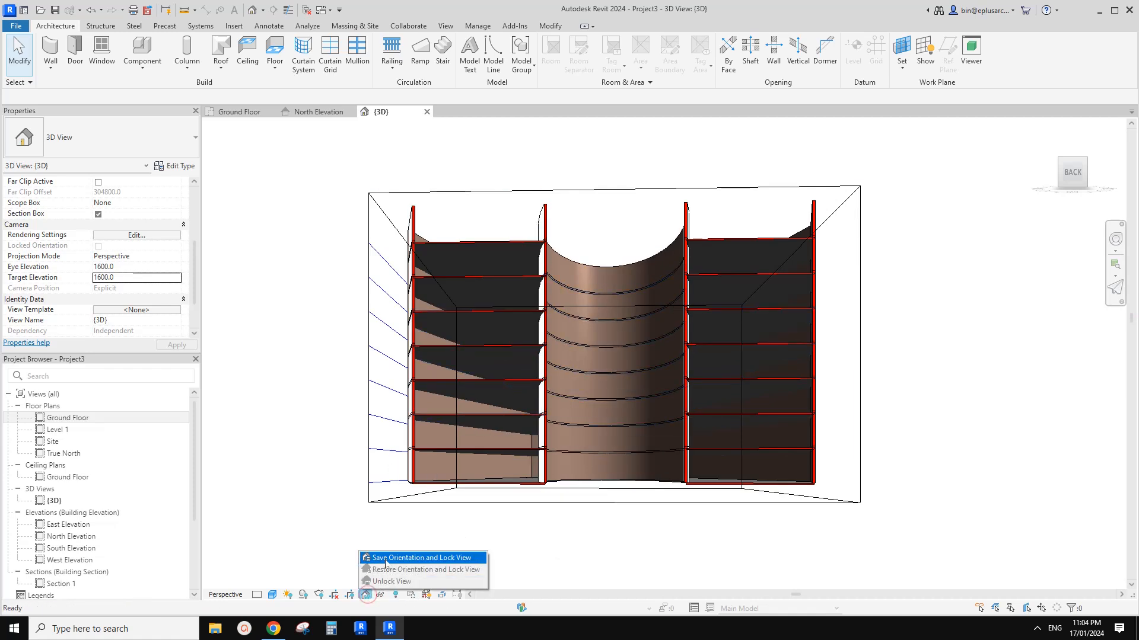
left_click(425, 559)
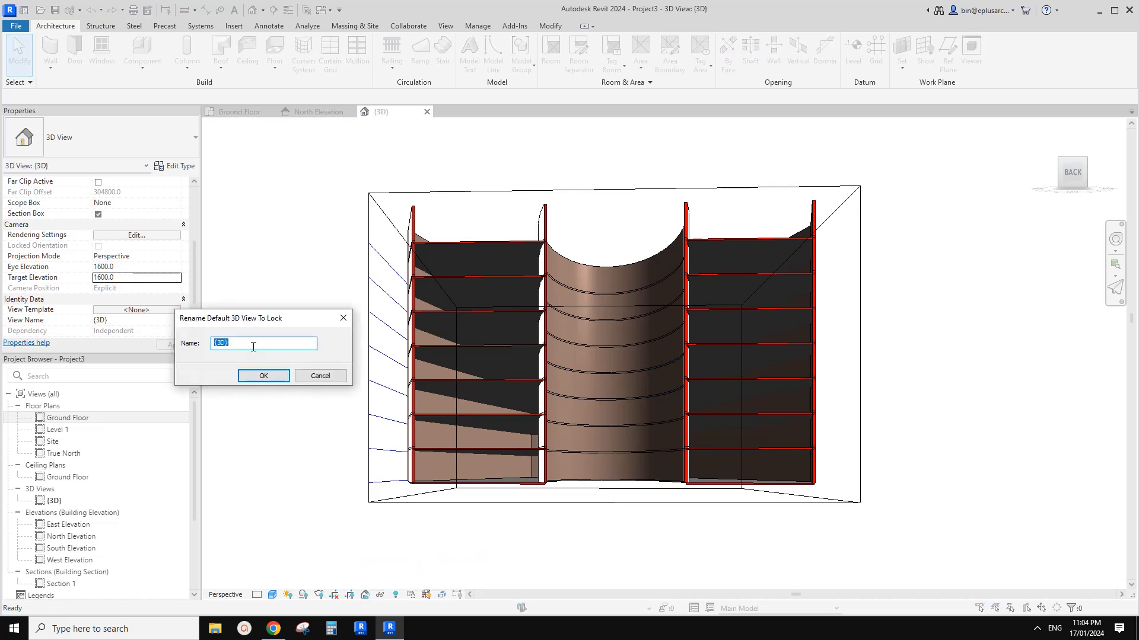
type("3d1")
left_click(262, 376)
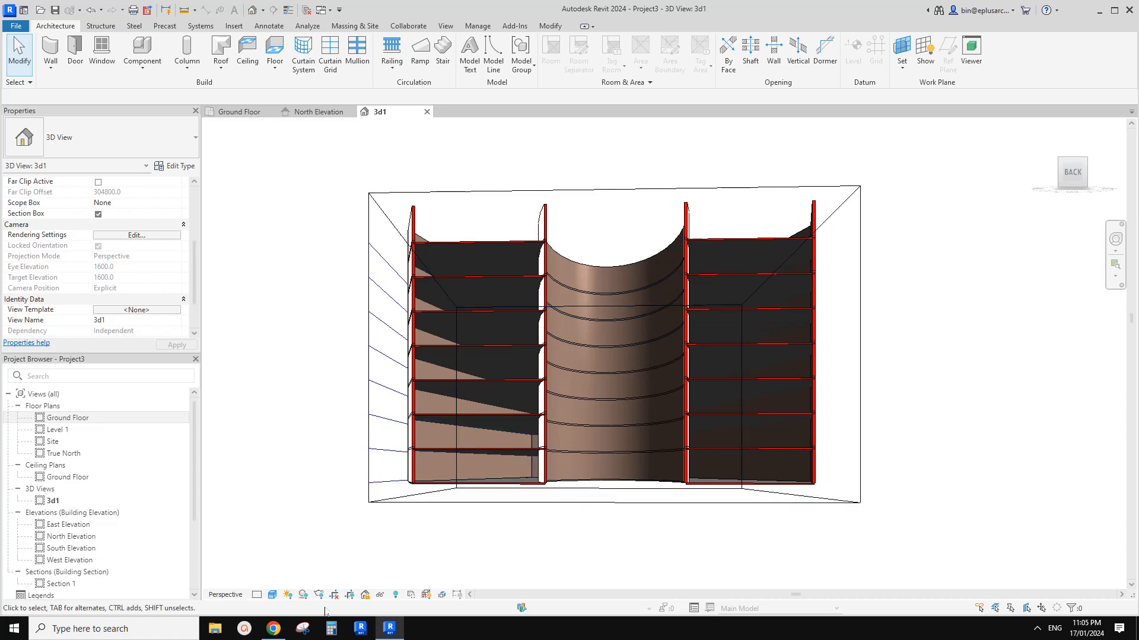
Step: Switch to the Google Docs document to review the example section images, and return to the Revit model
left_click(273, 629)
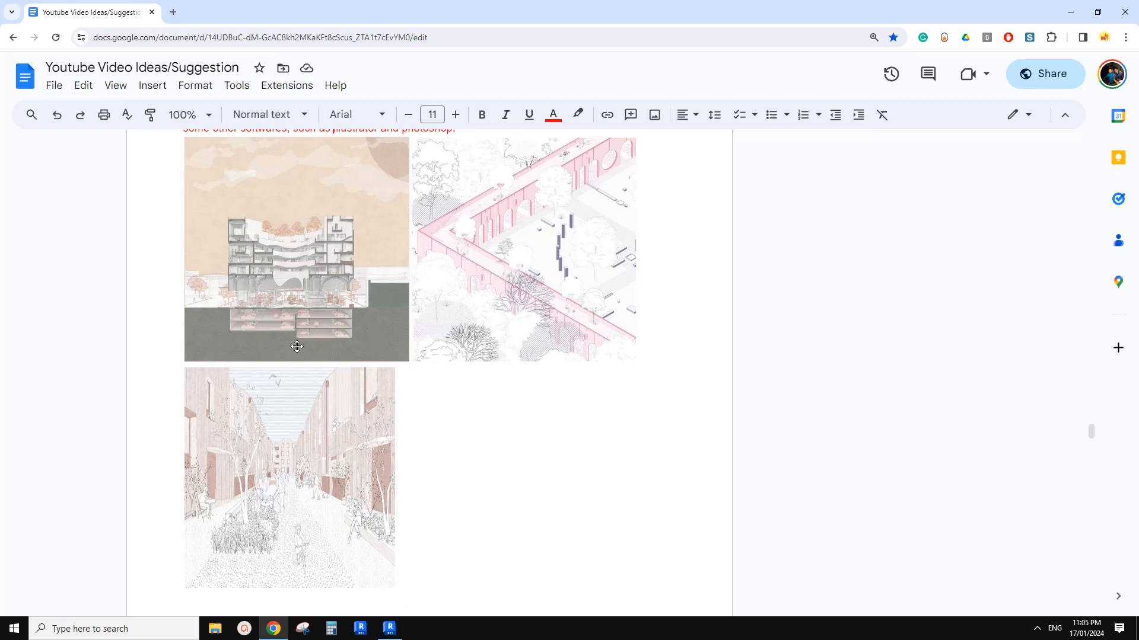
mouse_move(390, 628)
left_click(390, 629)
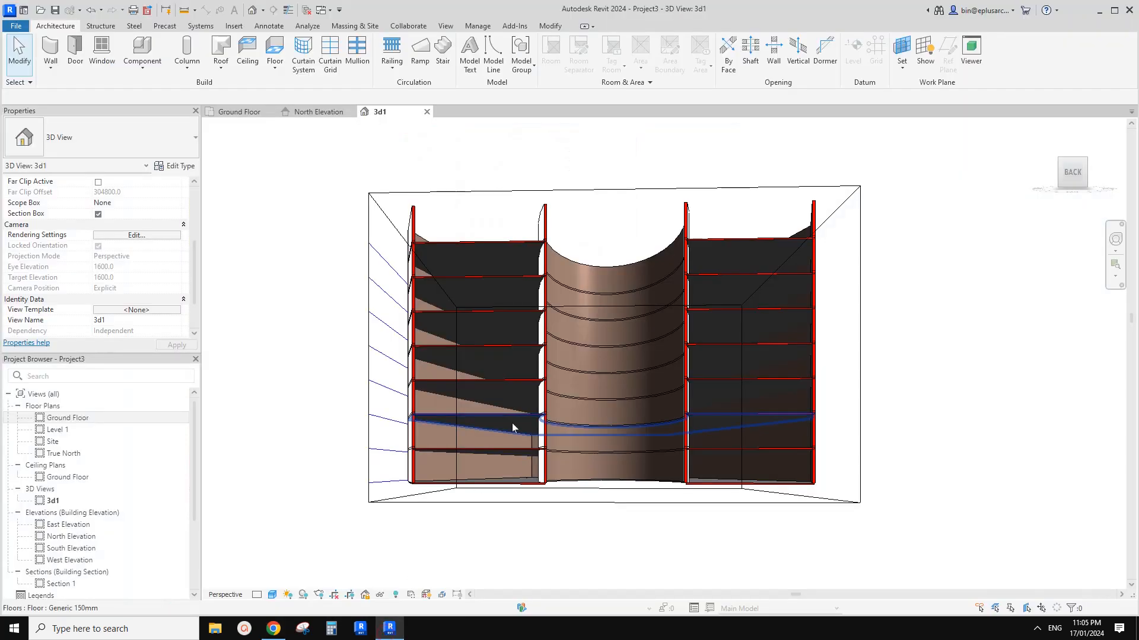
key("g")
key("d")
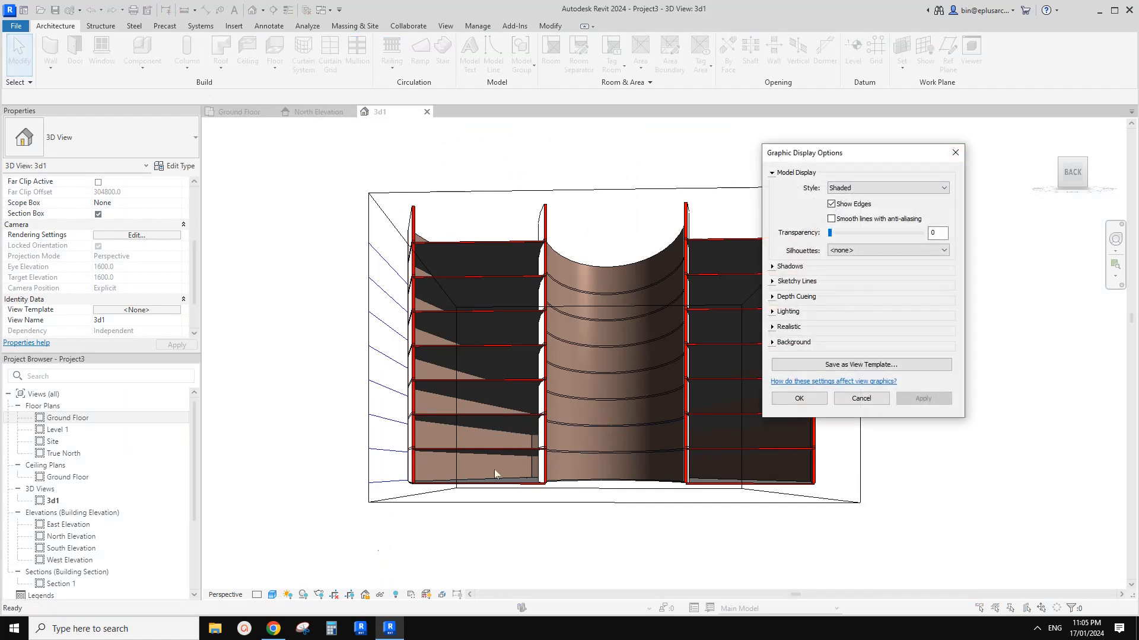
left_click(955, 153)
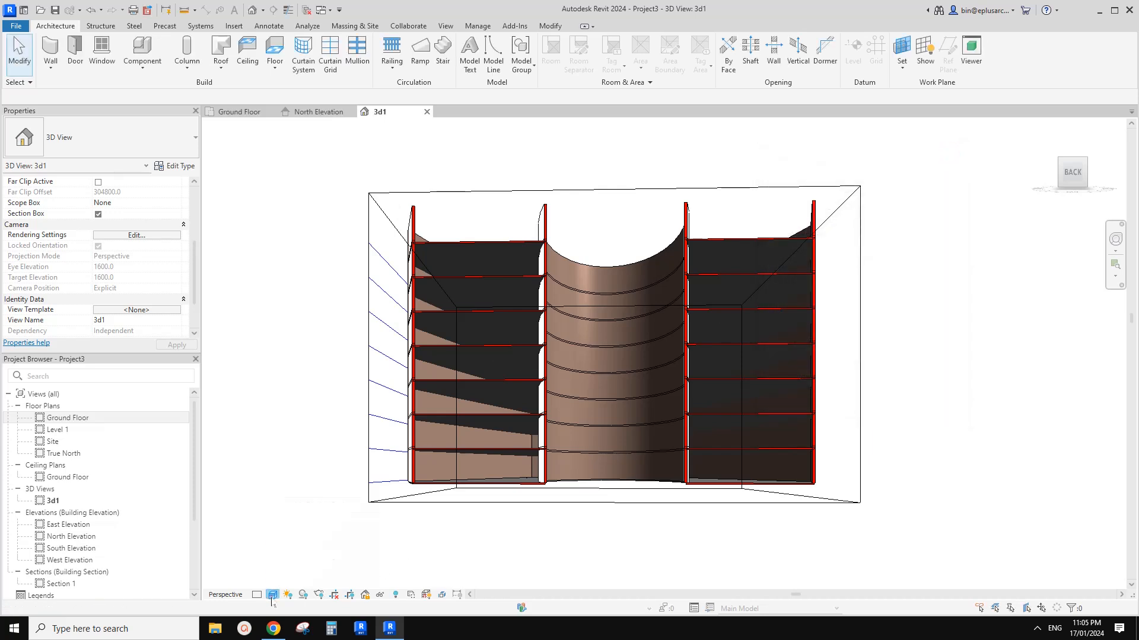
Step: Enable Cast Shadows and Show Ambient Shadows in the 3d1 view's Graphic Display Options and apply them
left_click(272, 594)
left_click(306, 505)
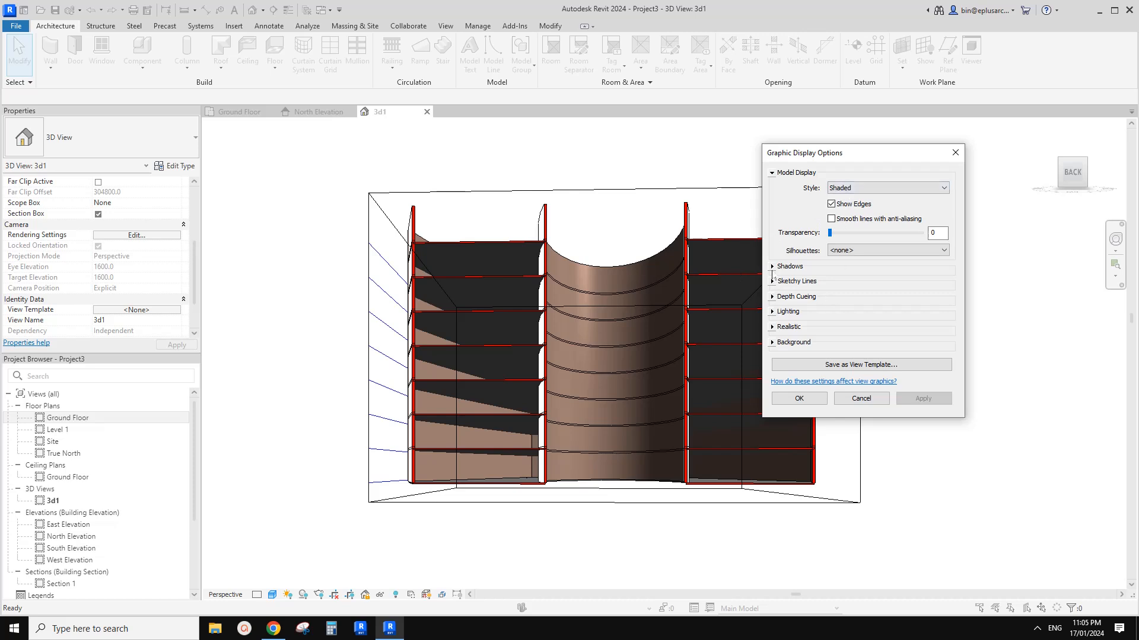
left_click(772, 266)
left_click(831, 274)
left_click(831, 289)
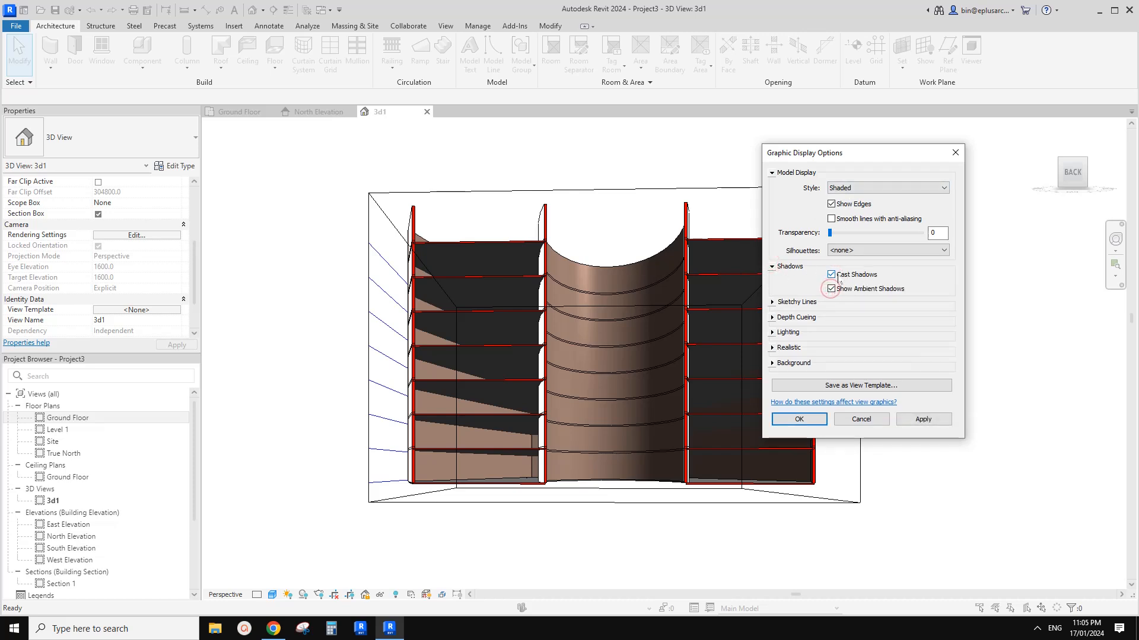
left_click(908, 419)
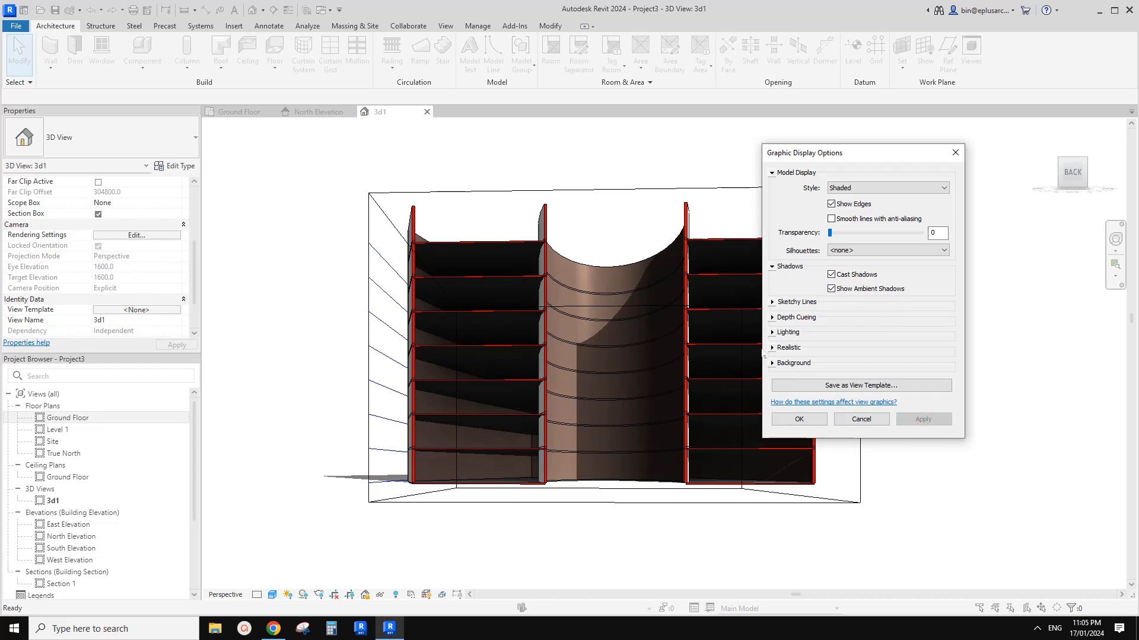
Step: Set the view's lighting to Sun 70, Ambient Light 80 and Shadows 30, and apply the changes
left_click(772, 333)
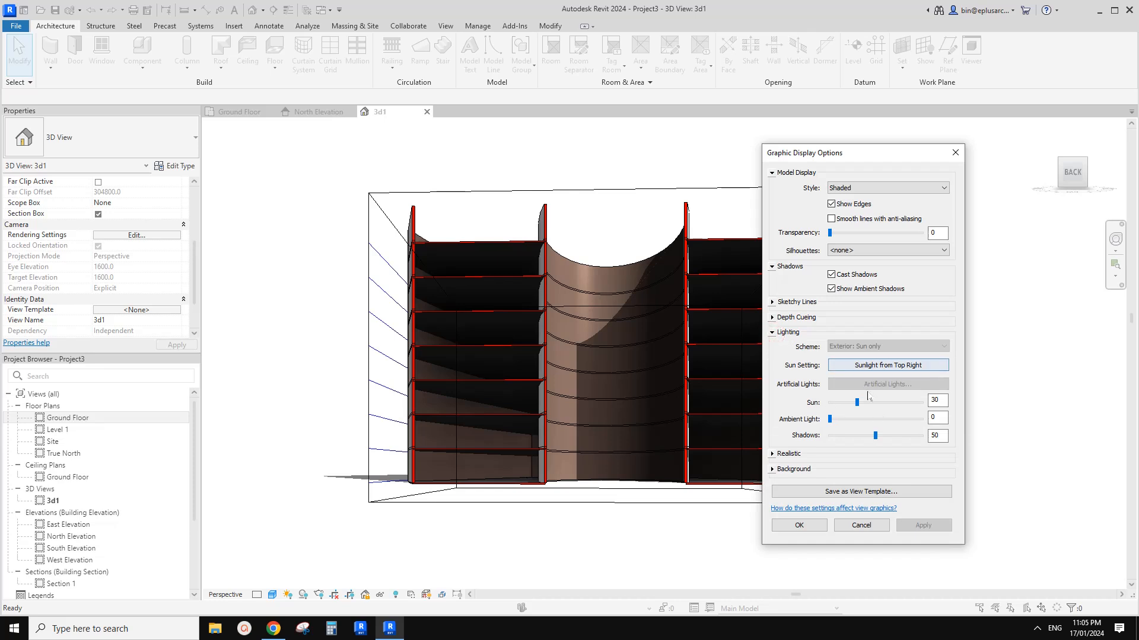
left_click(864, 420)
left_click(894, 420)
left_click(859, 440)
left_click(861, 435)
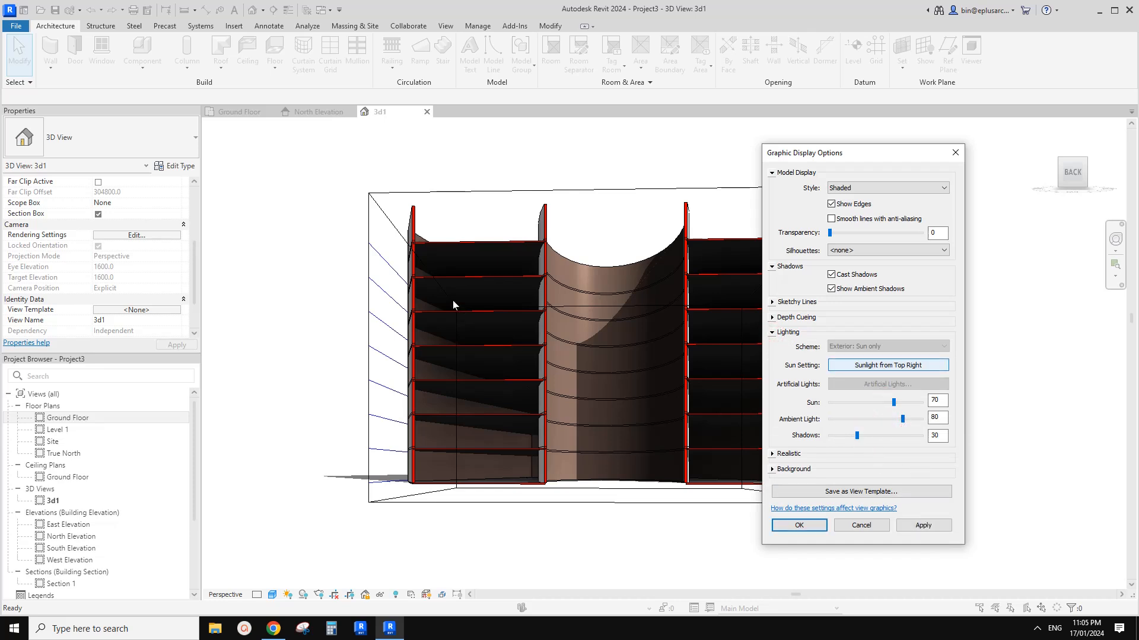
left_click(925, 527)
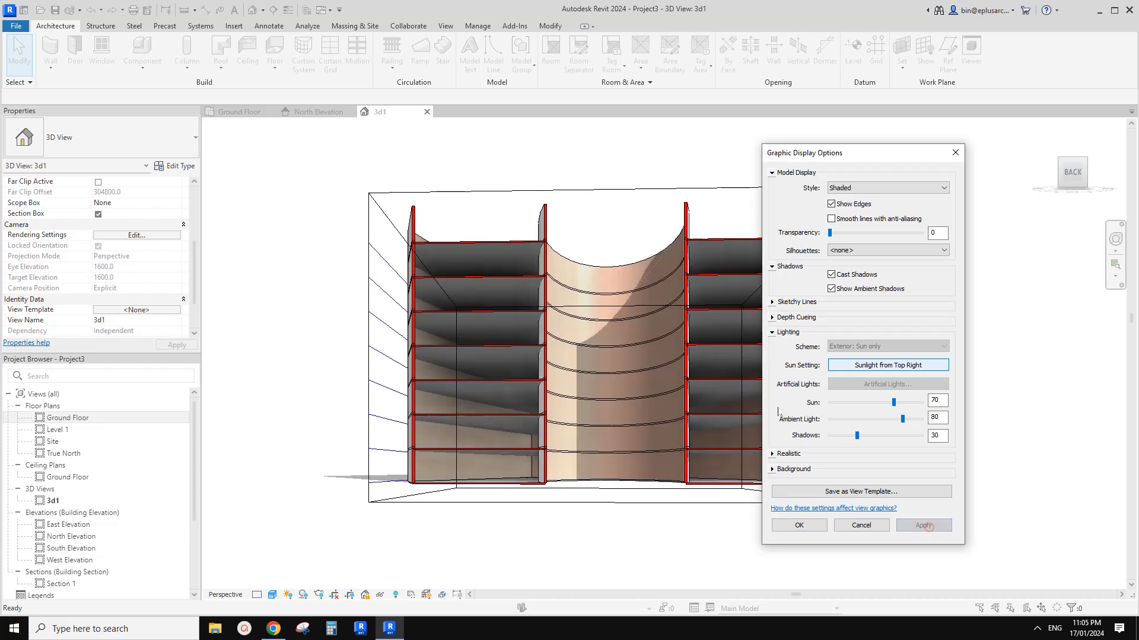
Step: Set the Sun intensity to 90, try Ambient Light at 40, and settle on an Ambient Light of 60
left_click(872, 420)
left_click(907, 403)
left_click(908, 403)
left_click(924, 525)
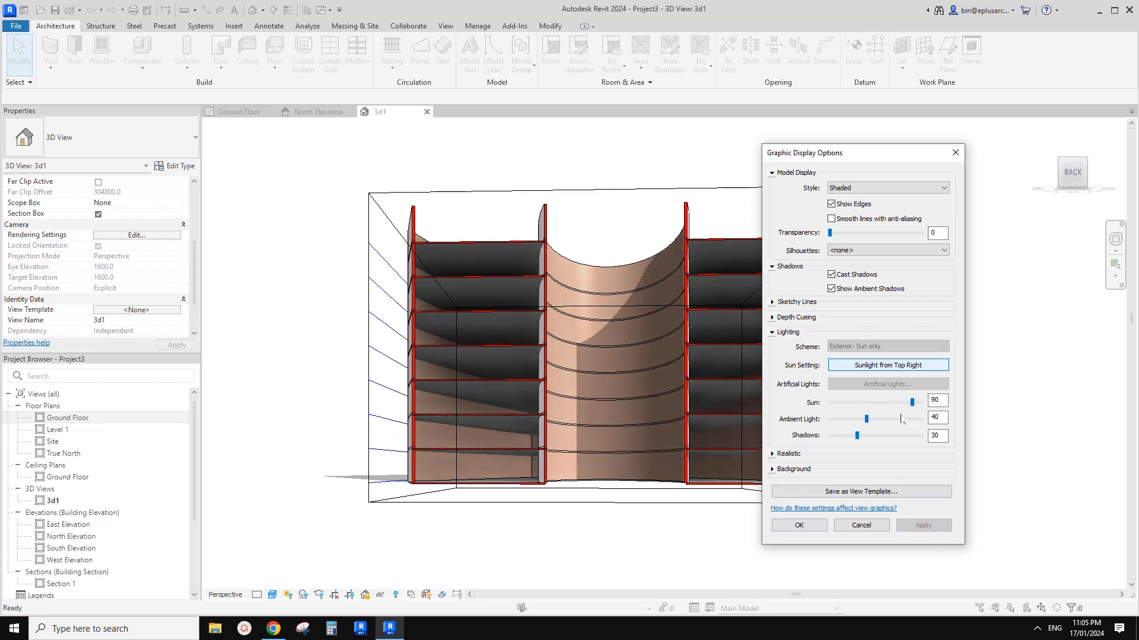
left_click(885, 419)
left_click(884, 419)
left_click(923, 525)
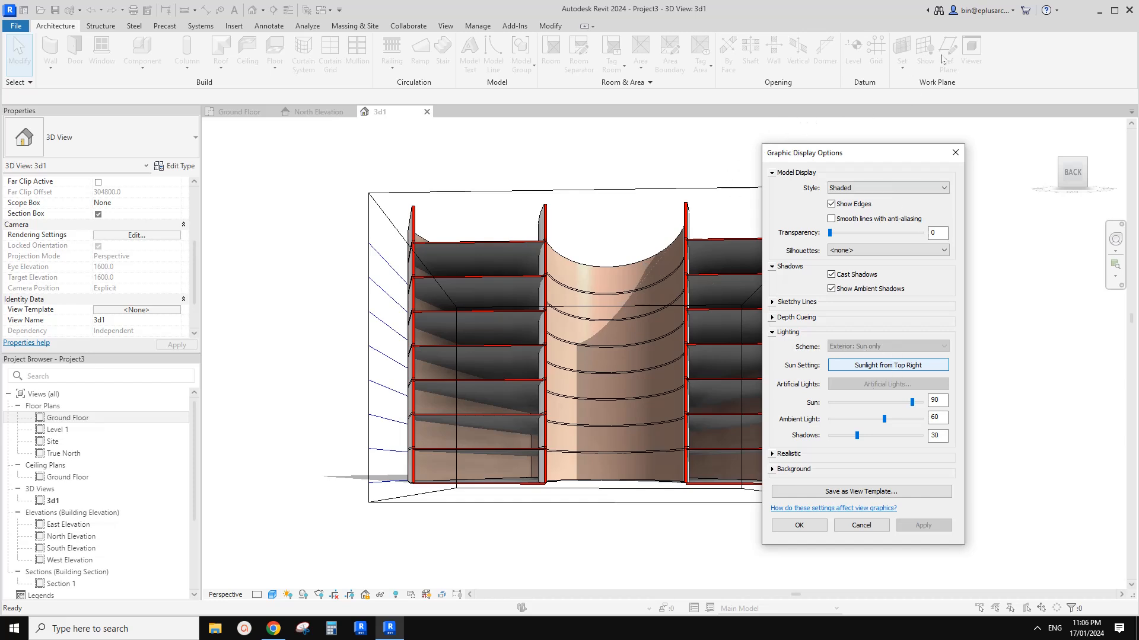
Step: Duplicate the Sunlight from Top Right lighting preset in the sun settings and name the copy "new"
left_click(908, 367)
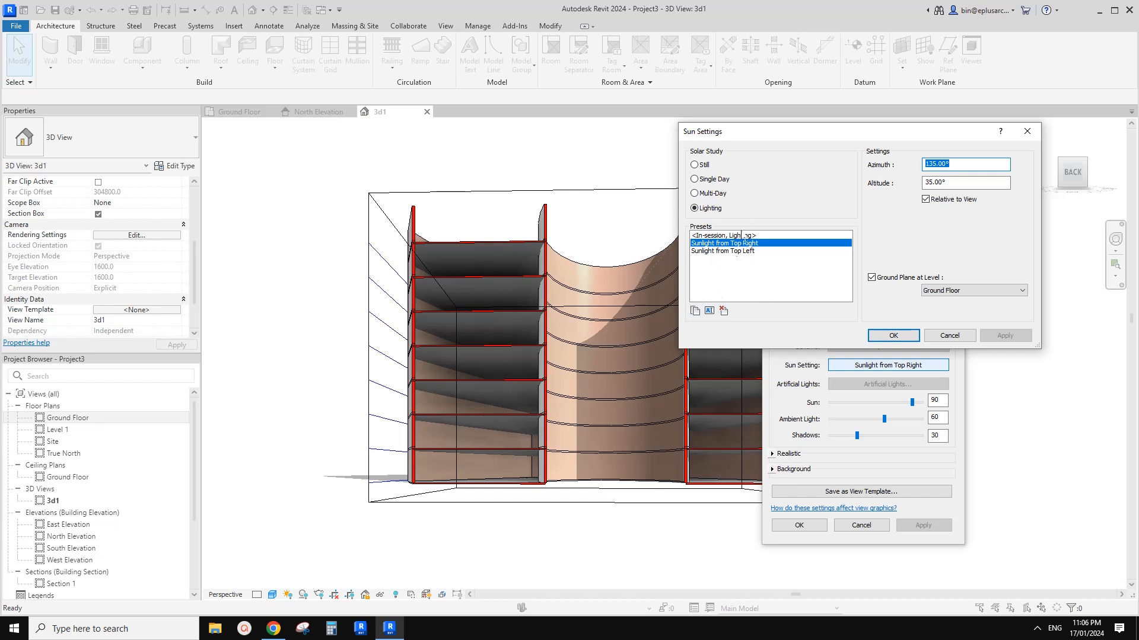
left_click(695, 311)
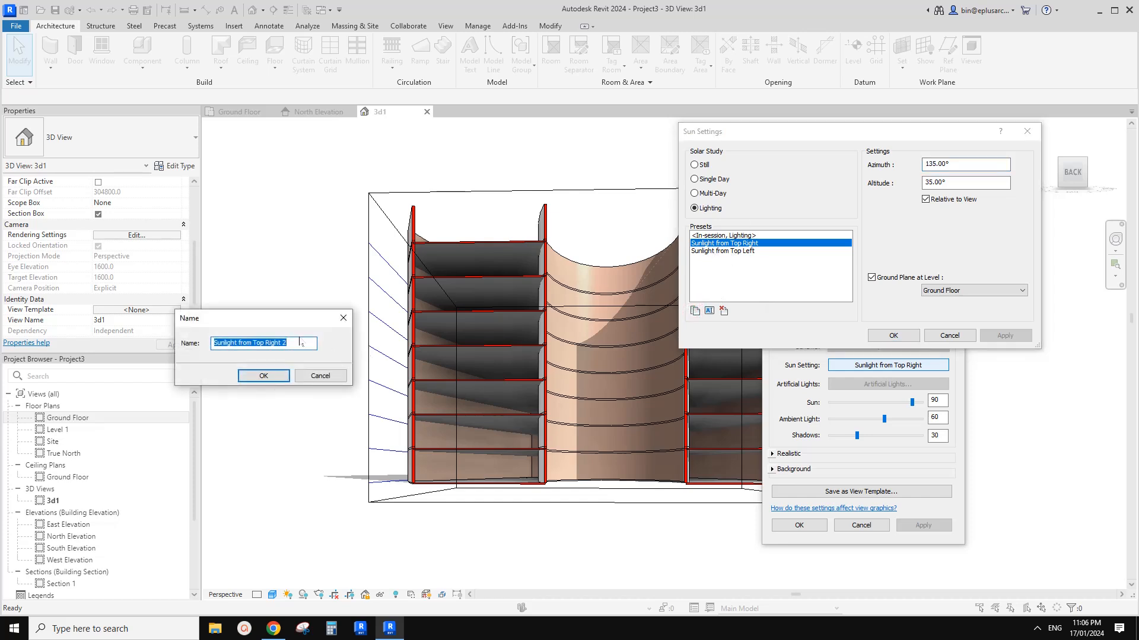
type("new")
left_click(277, 376)
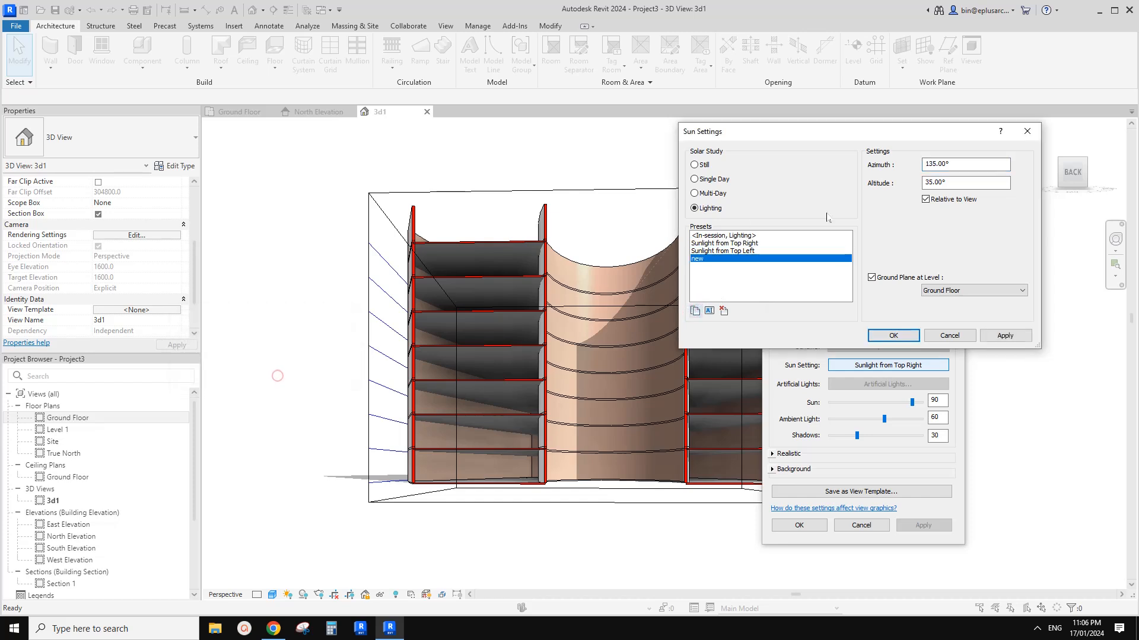
Step: Set the new sun preset's azimuth to 170° and altitude to 15°, and use it as the view's sun setting
left_click_drag(951, 165, 894, 155)
type("170")
left_click_drag(958, 184, 925, 182)
type("15")
left_click(952, 165)
left_click(1004, 336)
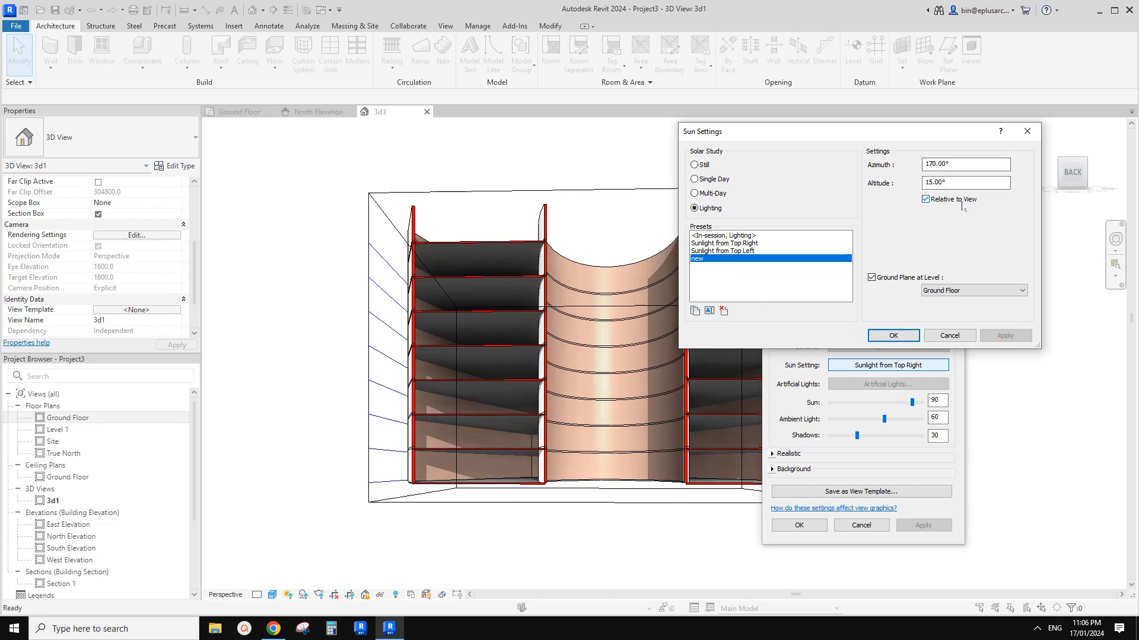
left_click(893, 336)
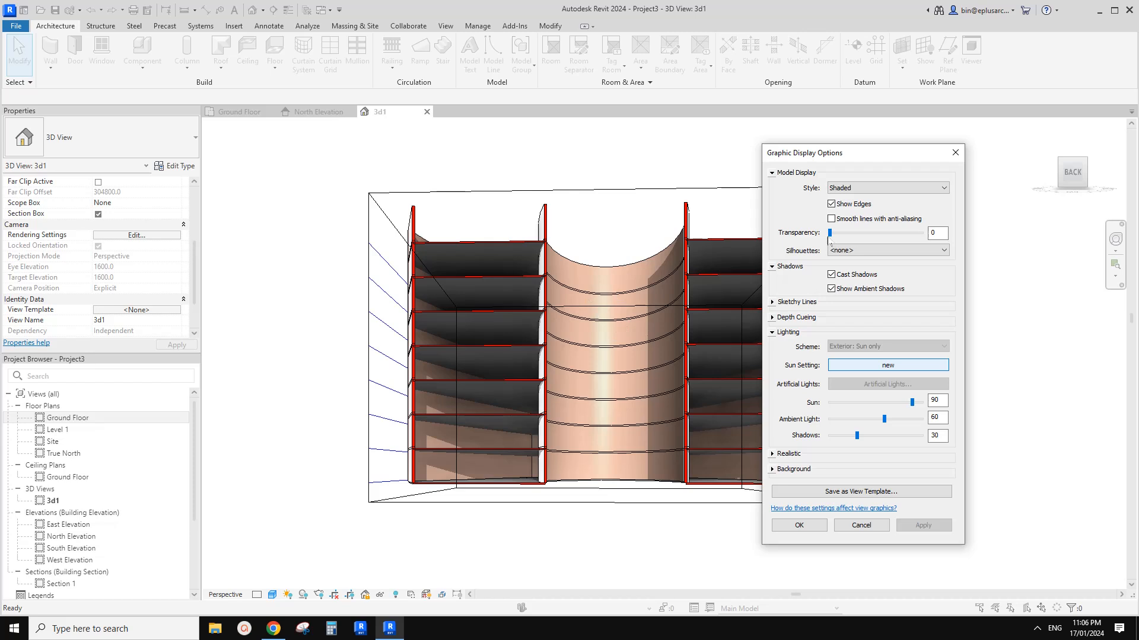
Step: Apply the Hidden Line display style to the section view and compare it with the example images in Google Docs
left_click(860, 189)
left_click(864, 191)
left_click(865, 191)
left_click(848, 205)
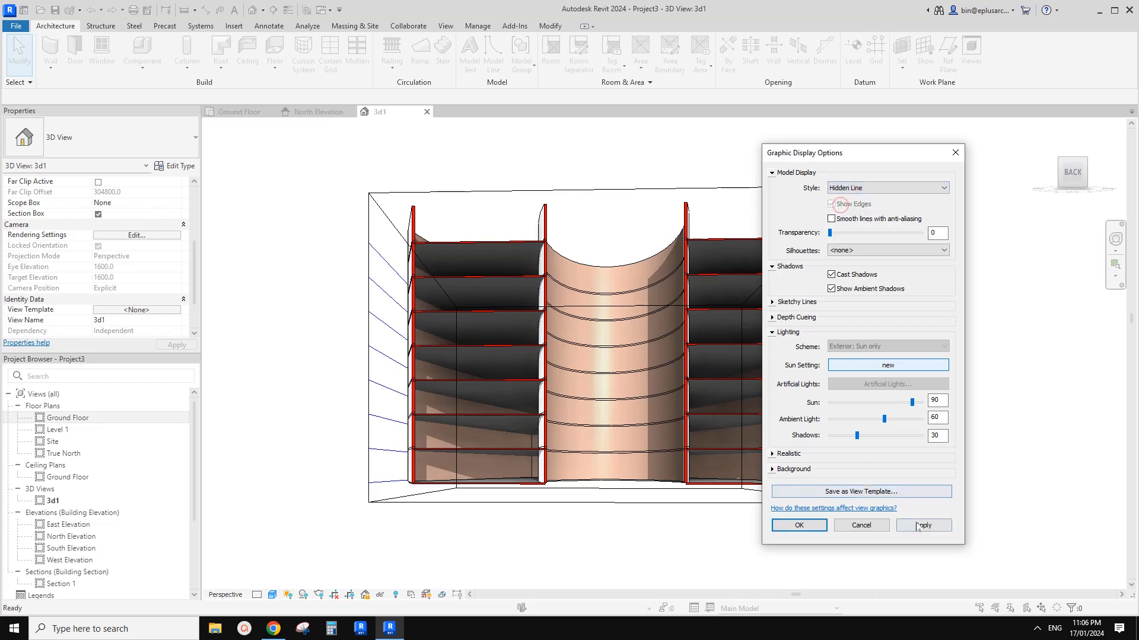
left_click(919, 525)
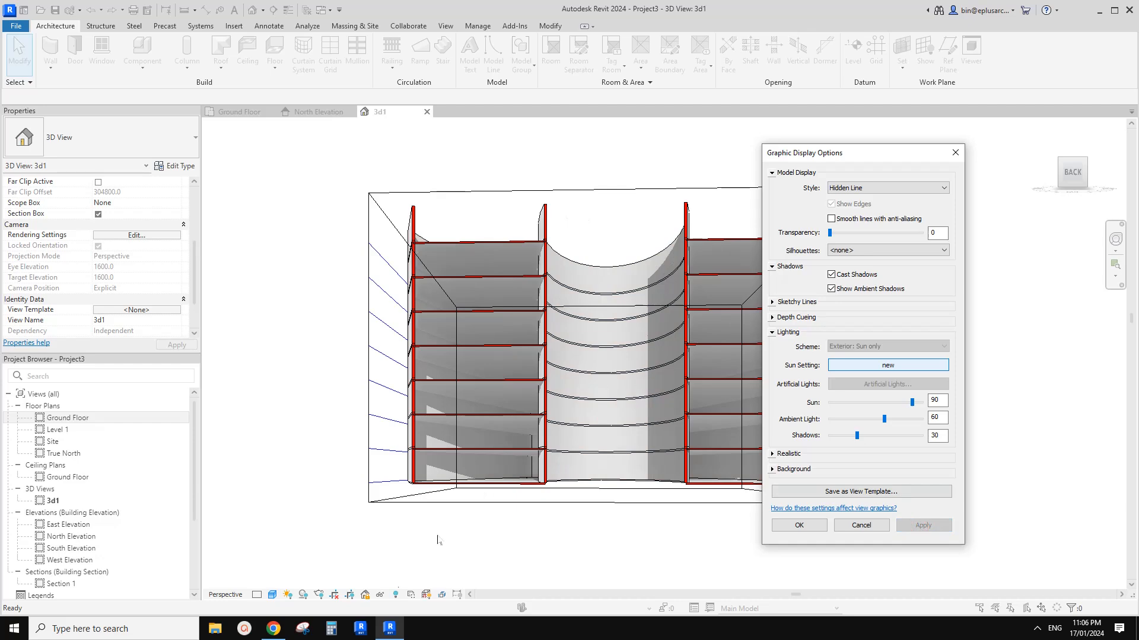
left_click(274, 628)
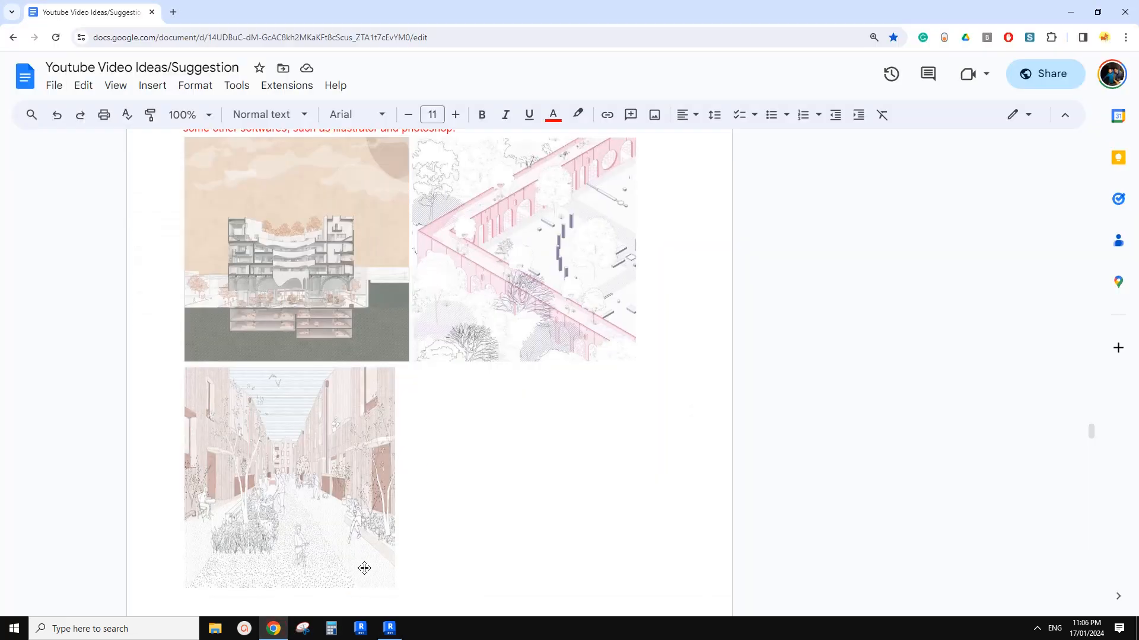
left_click(389, 628)
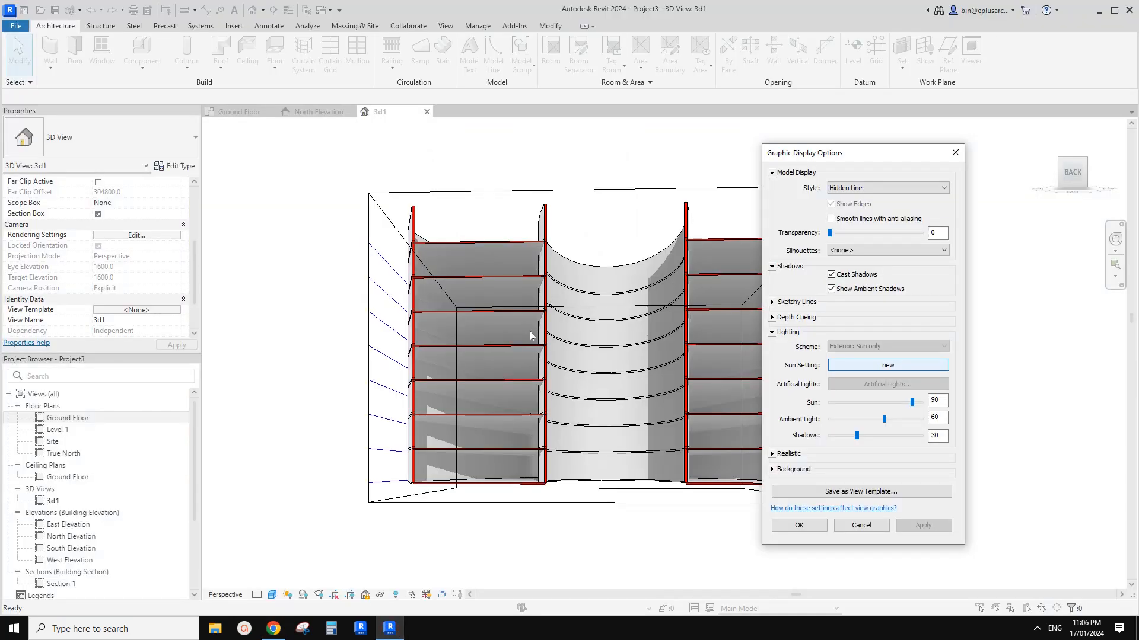
Step: Try the section without ambient shadows, keeping the whole building in sight, and turn ambient shadows back on
left_click_drag(810, 155, 894, 169)
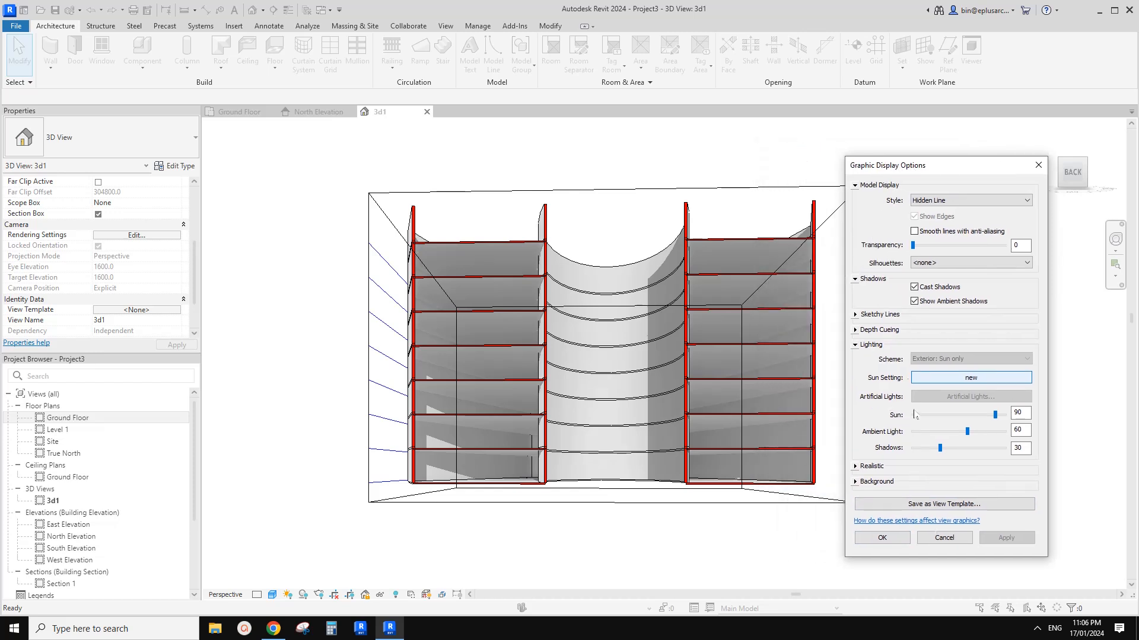
left_click(855, 345)
left_click(914, 301)
left_click(1007, 431)
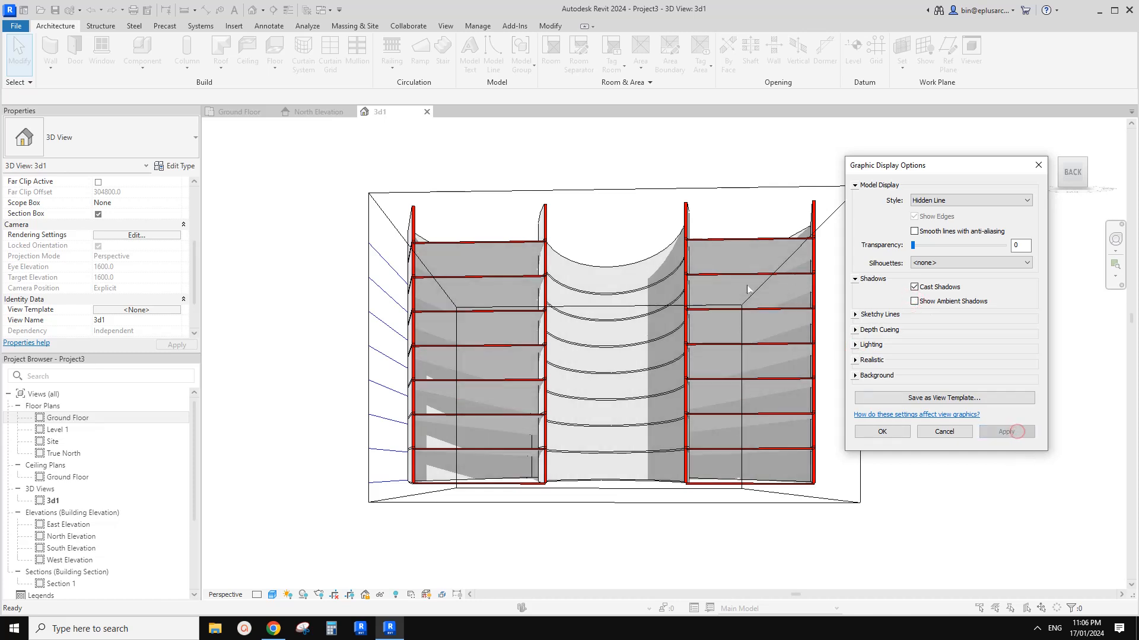
left_click(915, 301)
left_click(1006, 431)
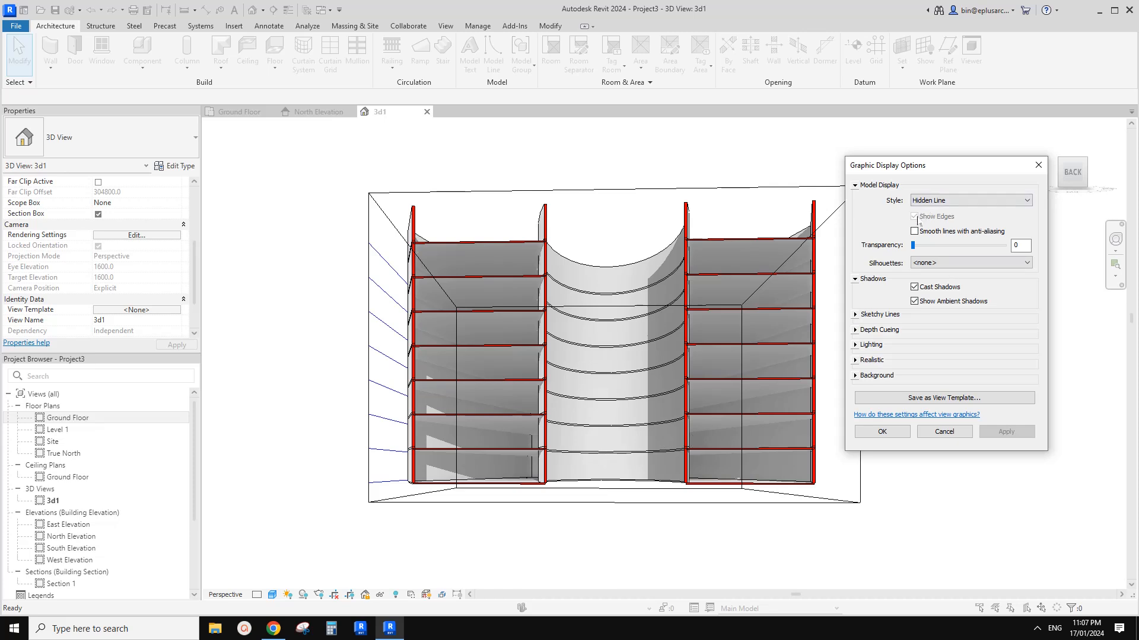
Step: Try the Shaded display style on the section with Show Edges turned off
left_click(949, 200)
left_click(929, 222)
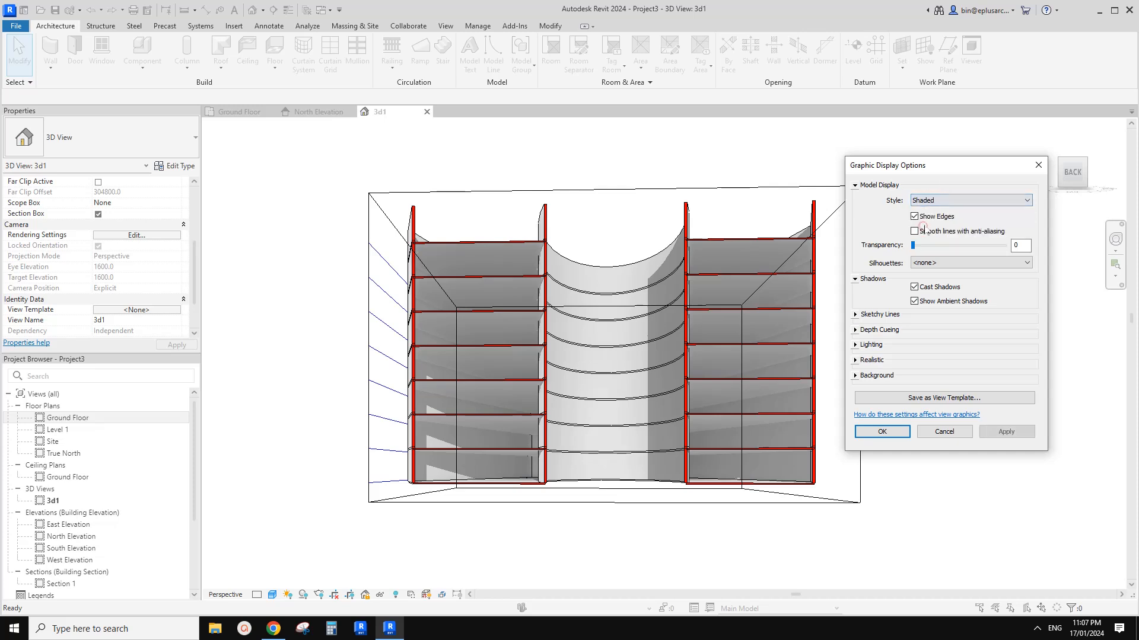
left_click(915, 216)
left_click(1007, 432)
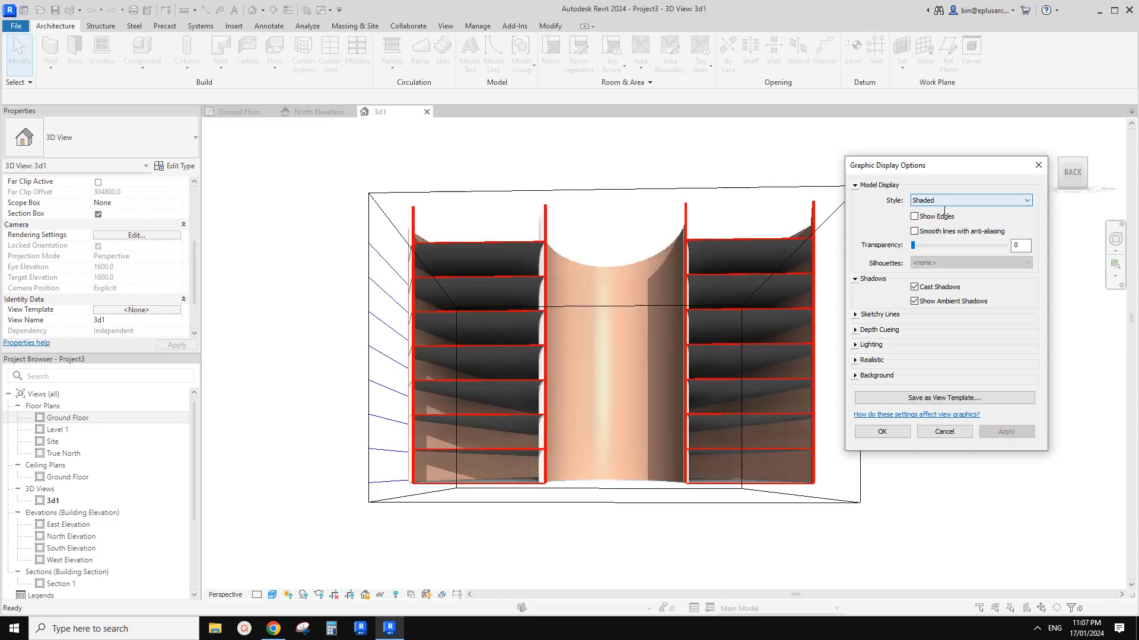
Step: Restore edge display with the Hidden Line style and enable Smooth lines with anti-aliasing for the view
left_click(915, 217)
left_click(938, 199)
left_click(941, 218)
left_click(915, 231)
left_click(1014, 434)
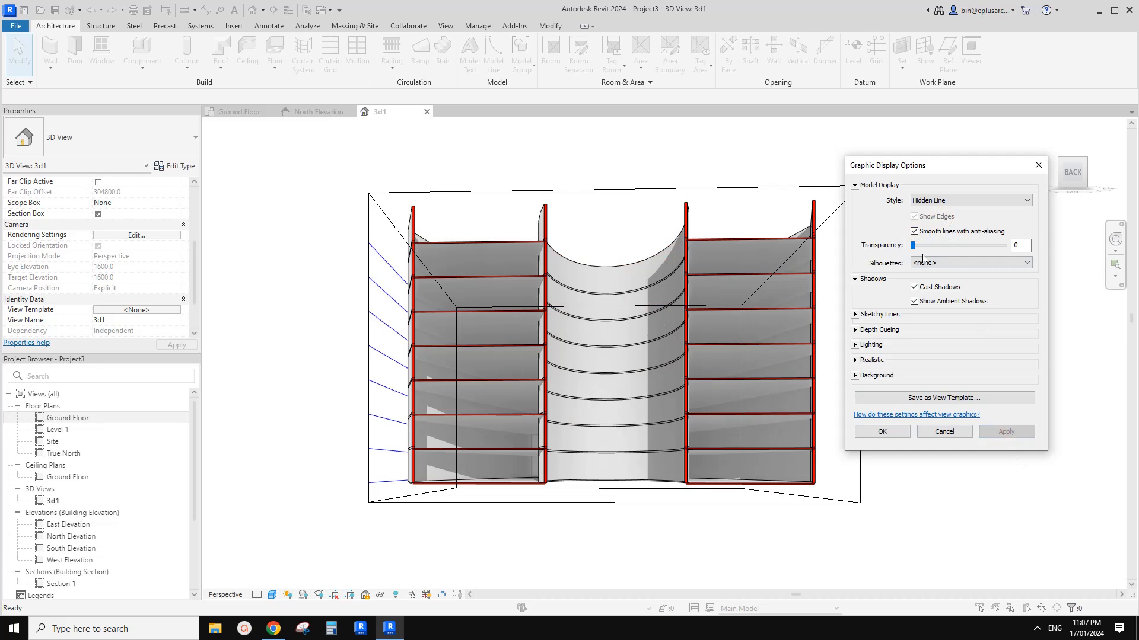
Step: Compare the linework by turning Smooth lines with anti-aliasing off and back on
left_click(935, 233)
left_click(1008, 433)
left_click(915, 231)
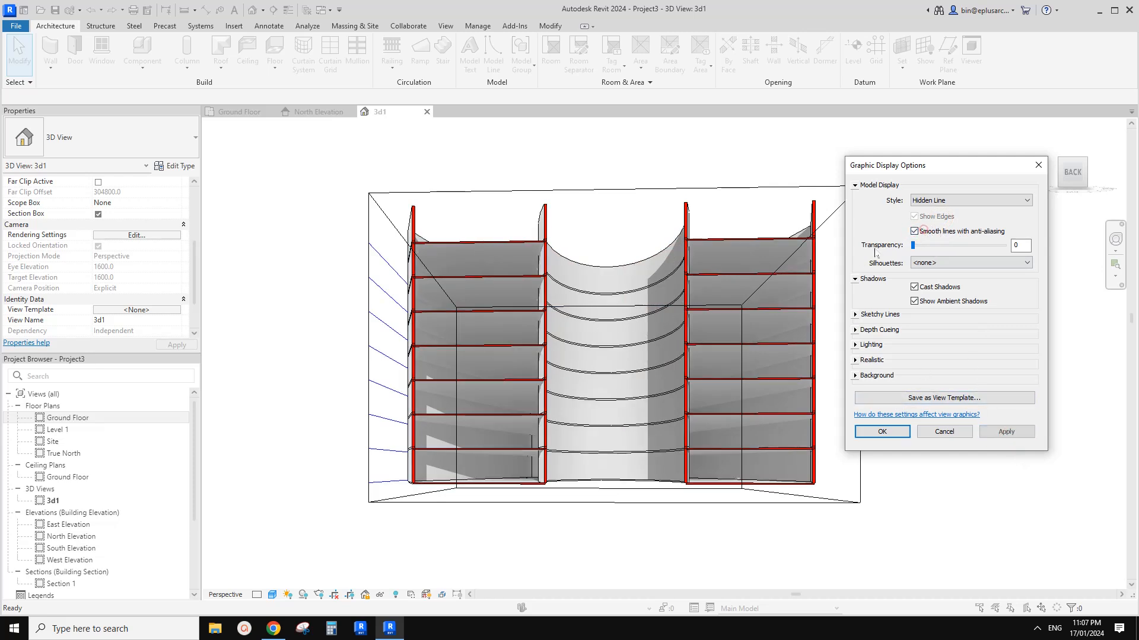
left_click(1006, 432)
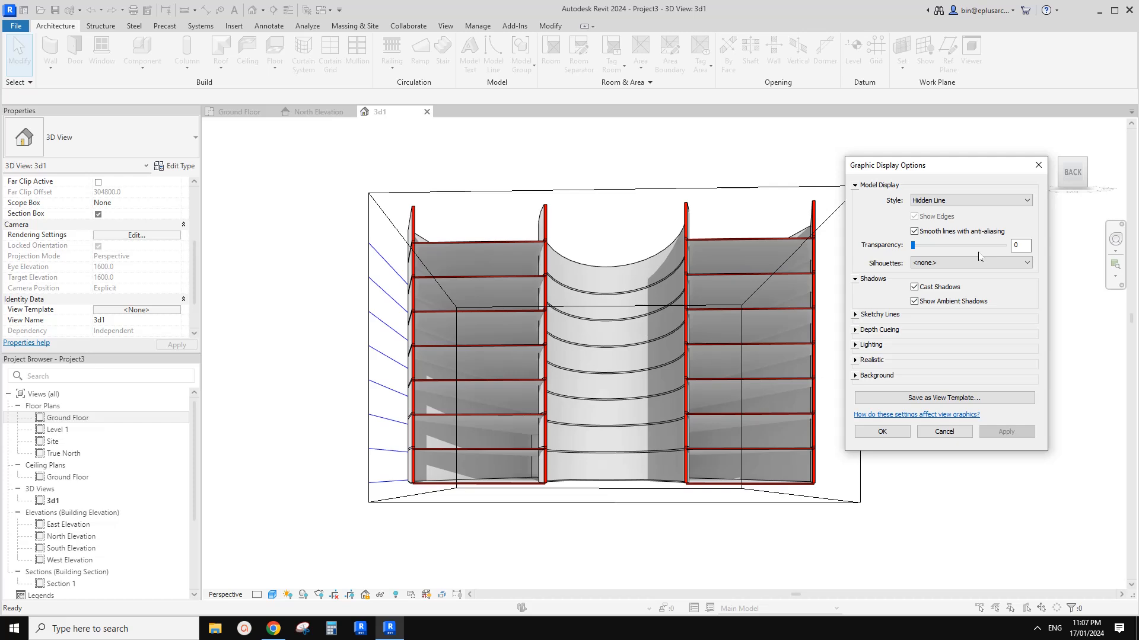
Step: Try the Image background for the section view, set it back to None and close the graphic display options
left_click(872, 376)
left_click(958, 392)
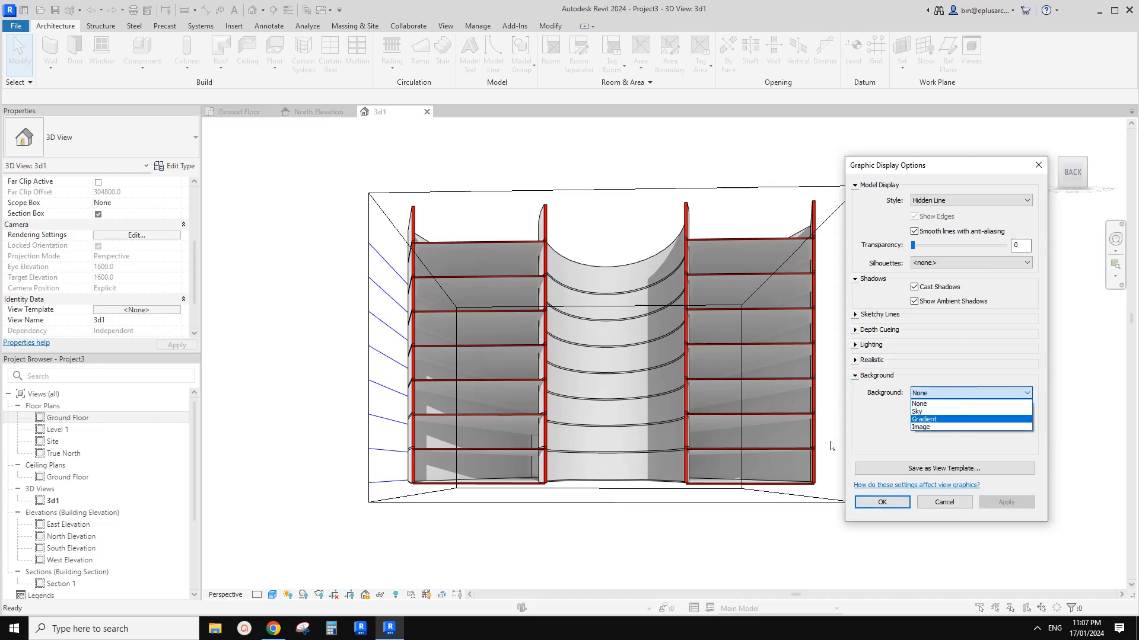
left_click(934, 427)
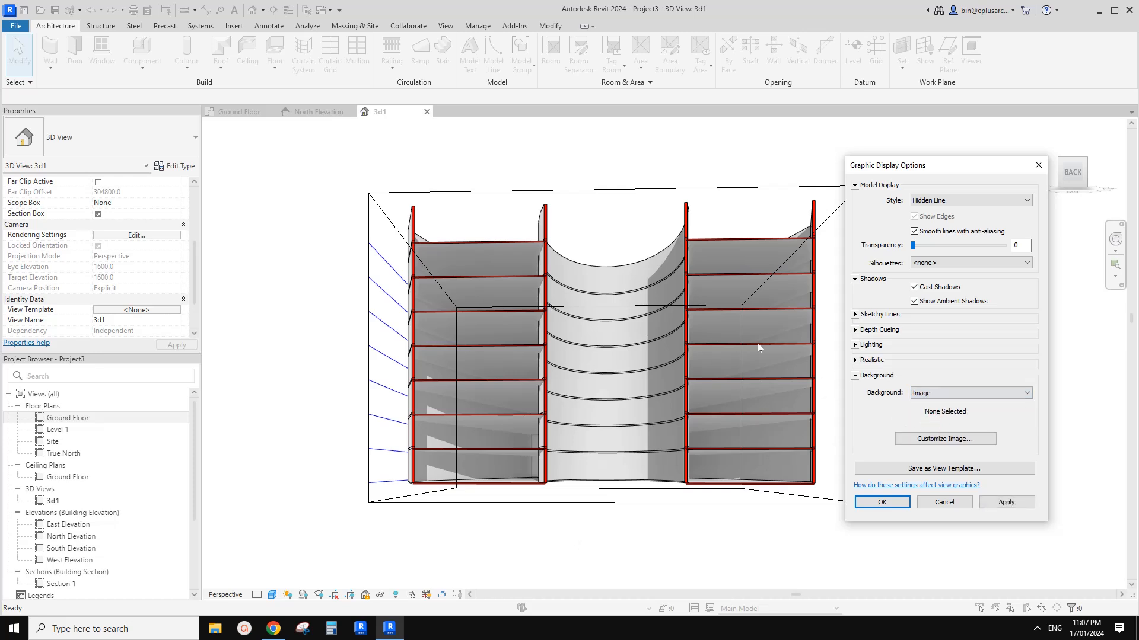
left_click(950, 396)
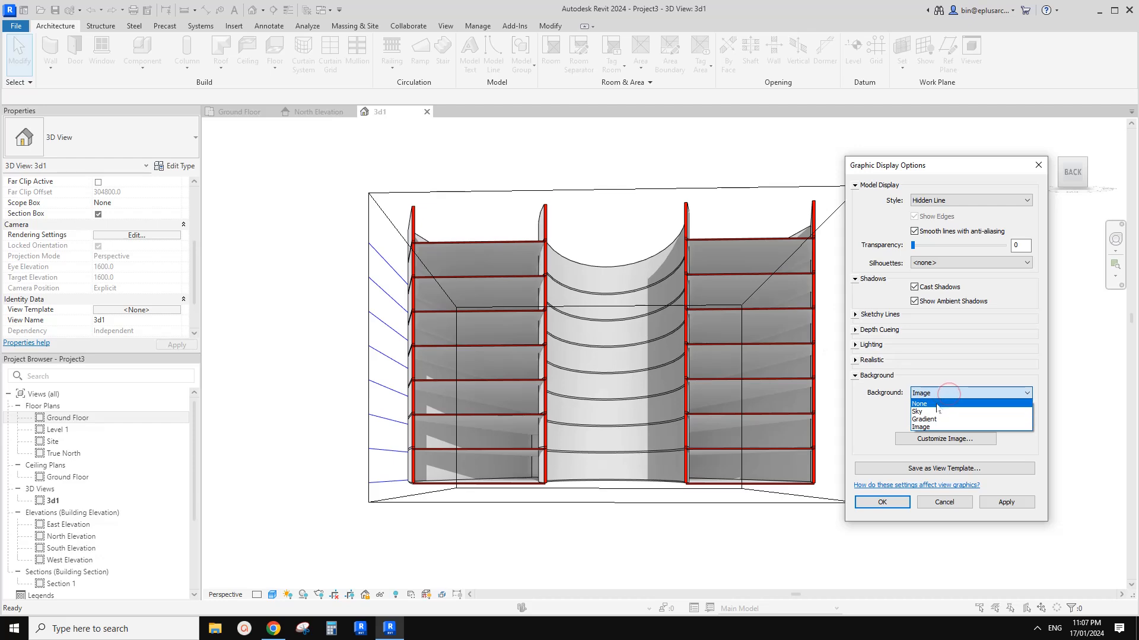
left_click(928, 407)
left_click(971, 498)
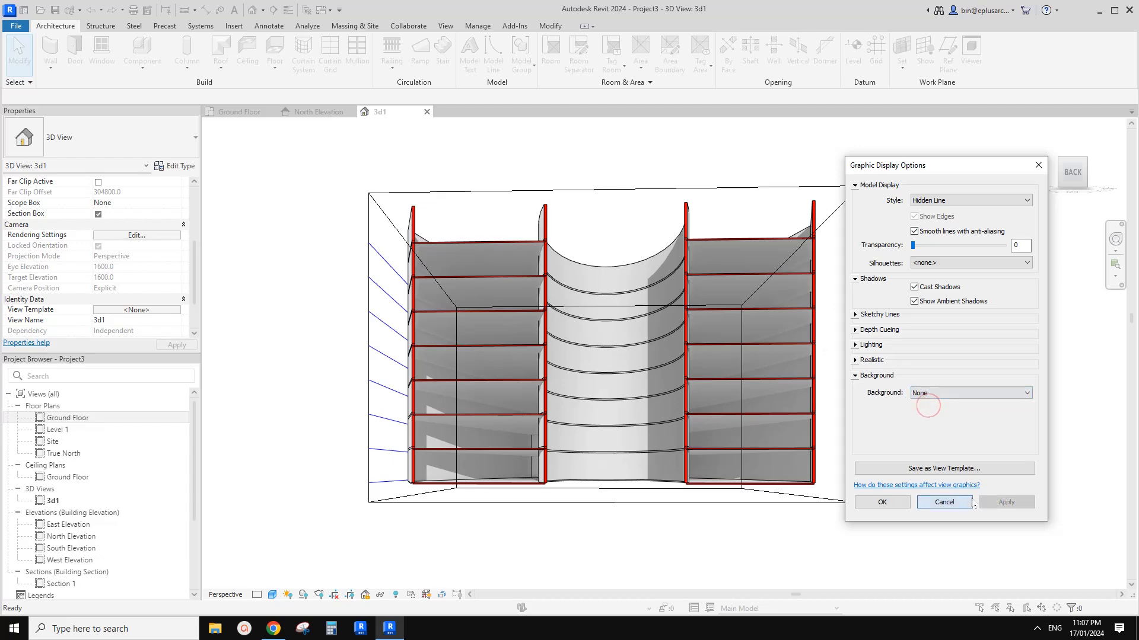
Step: Check the example images, try hiding the section box in the 3D section view and undo the hiding
left_click(273, 628)
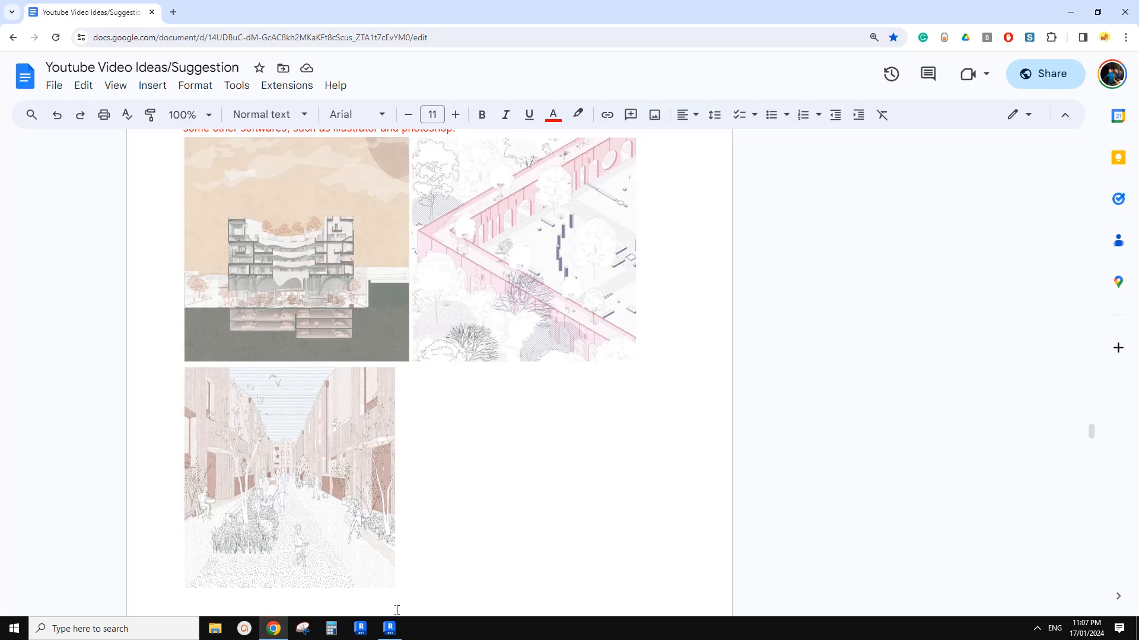
left_click(389, 628)
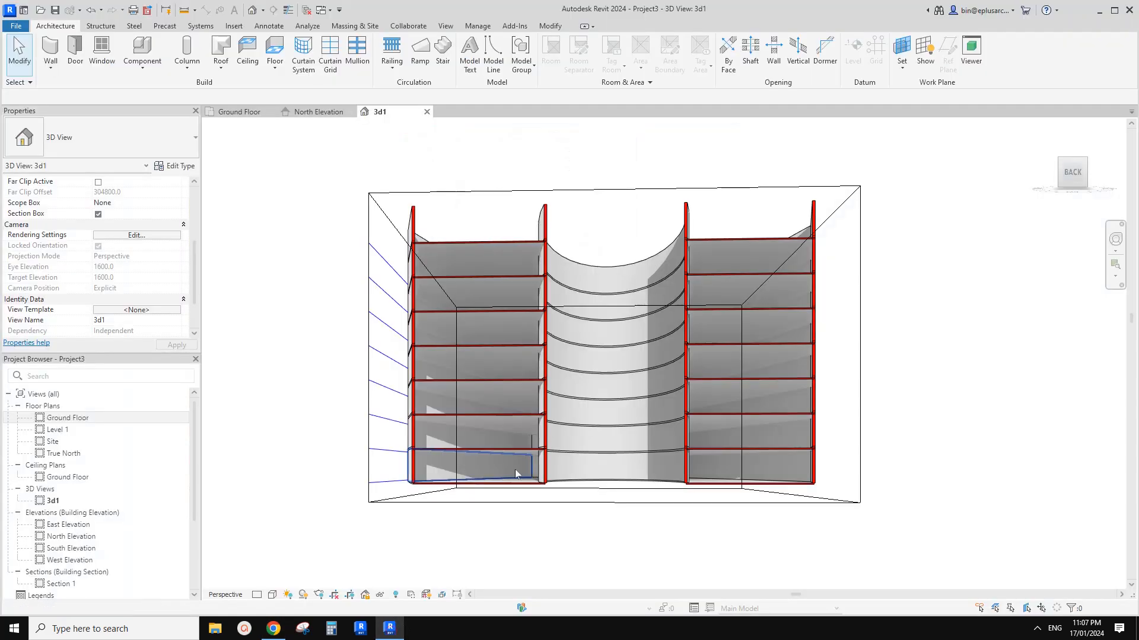
left_click(591, 188)
left_click(473, 213)
left_click(369, 198)
key("e")
key("h")
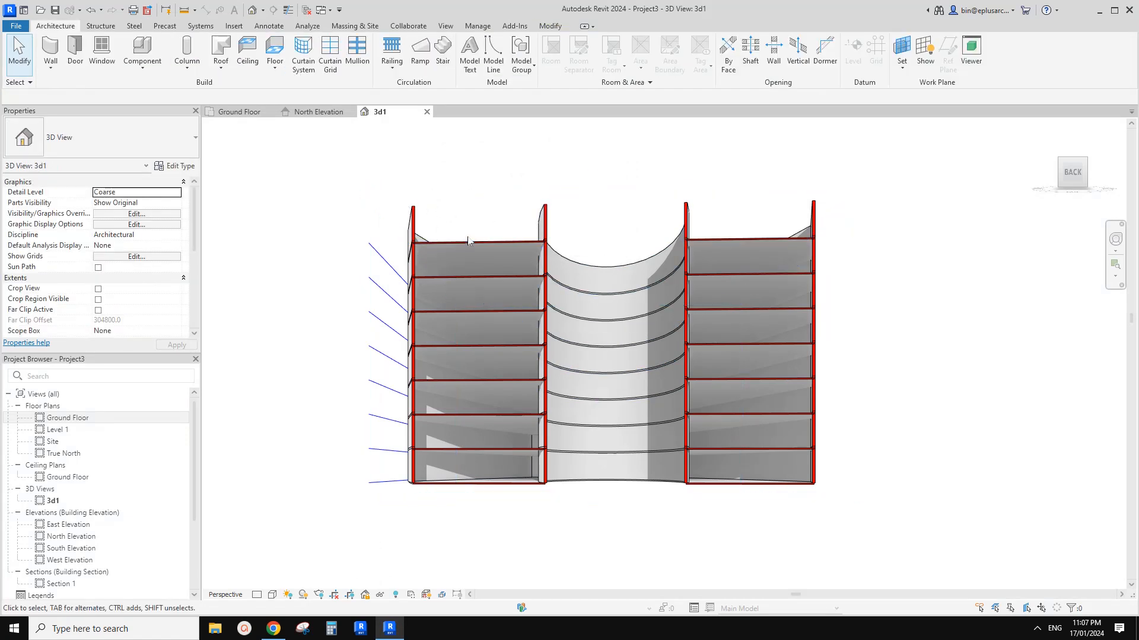
key("ctrl+z")
left_click(379, 203)
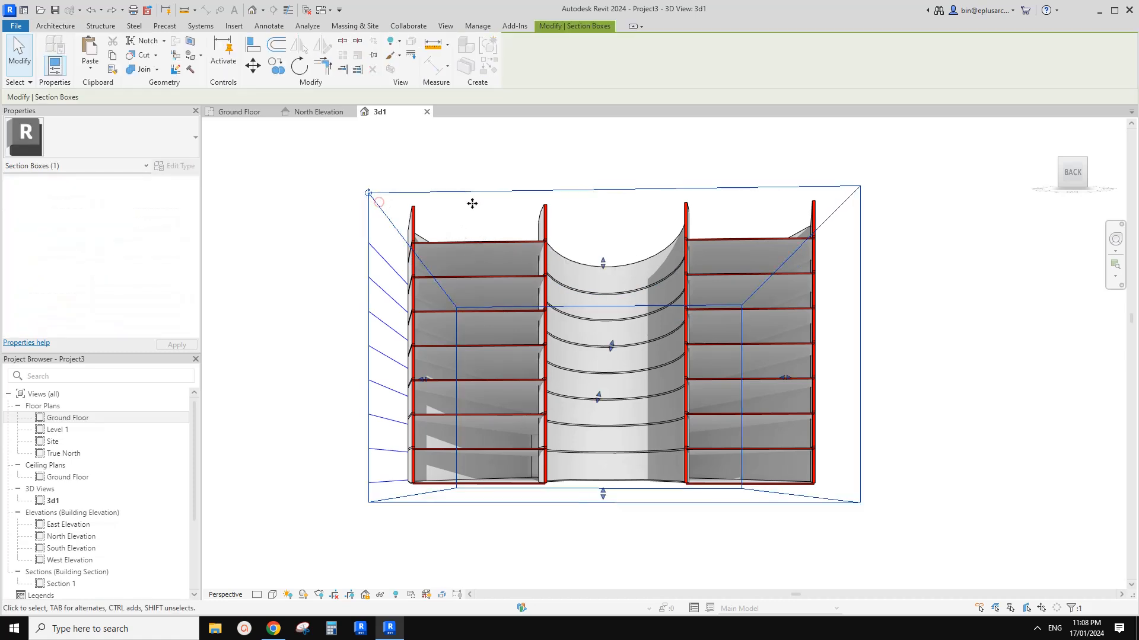
left_click(256, 246)
left_click(302, 224)
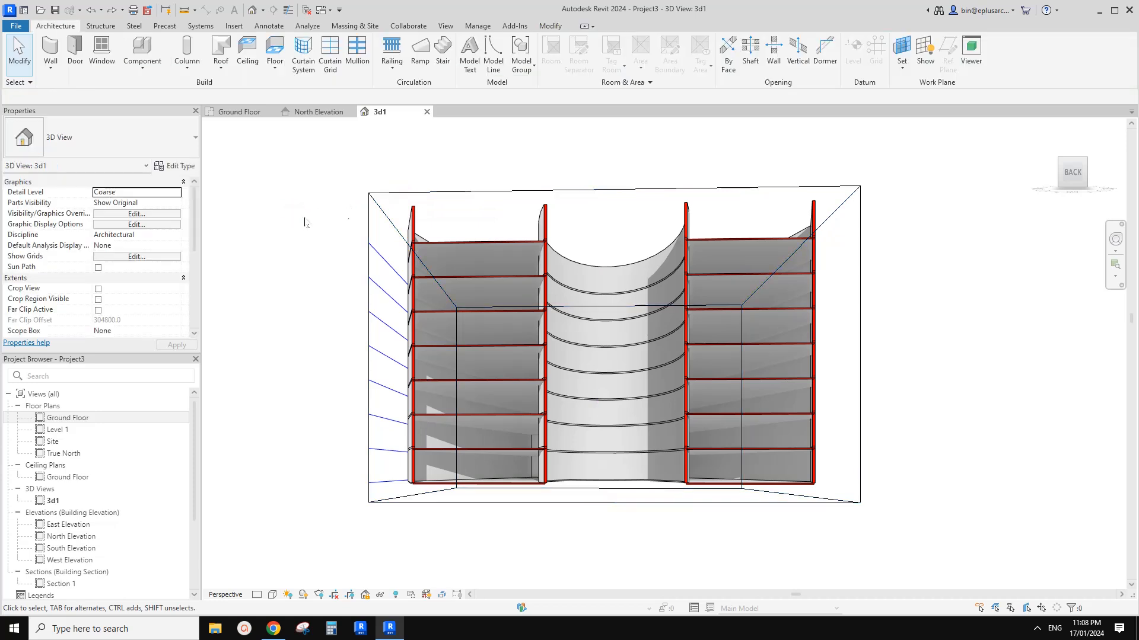
Step: Try turning off the section box in the view properties and undo it
scroll(99, 214, "down", 5)
left_click(98, 204)
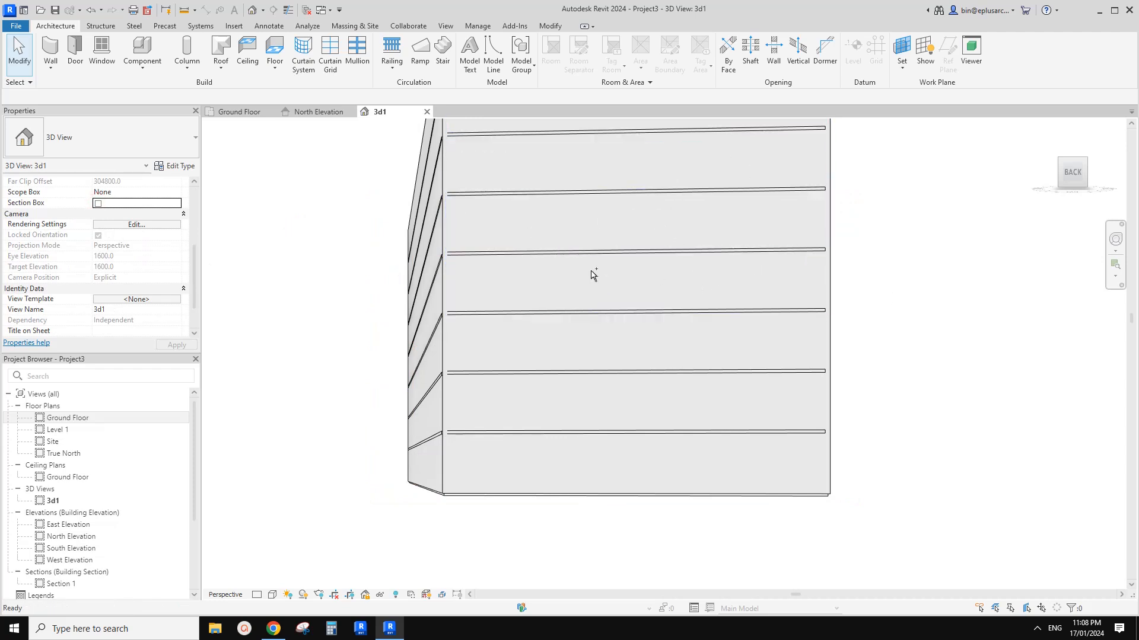
key("ctrl+z")
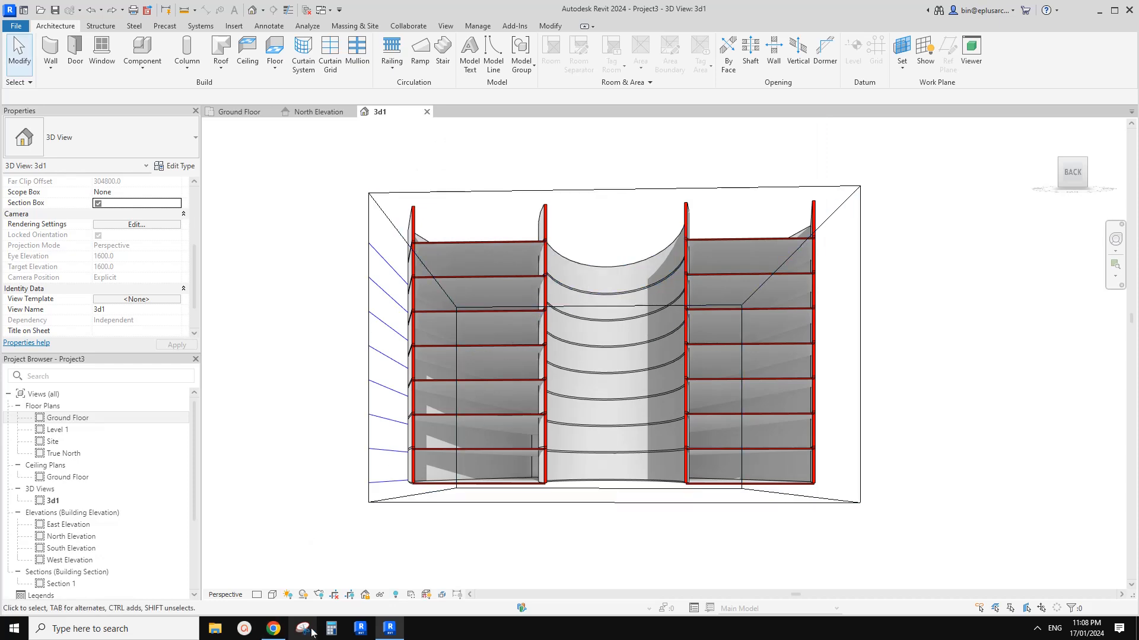
Step: Compare the Revit section with the example images in the browser document
left_click(274, 628)
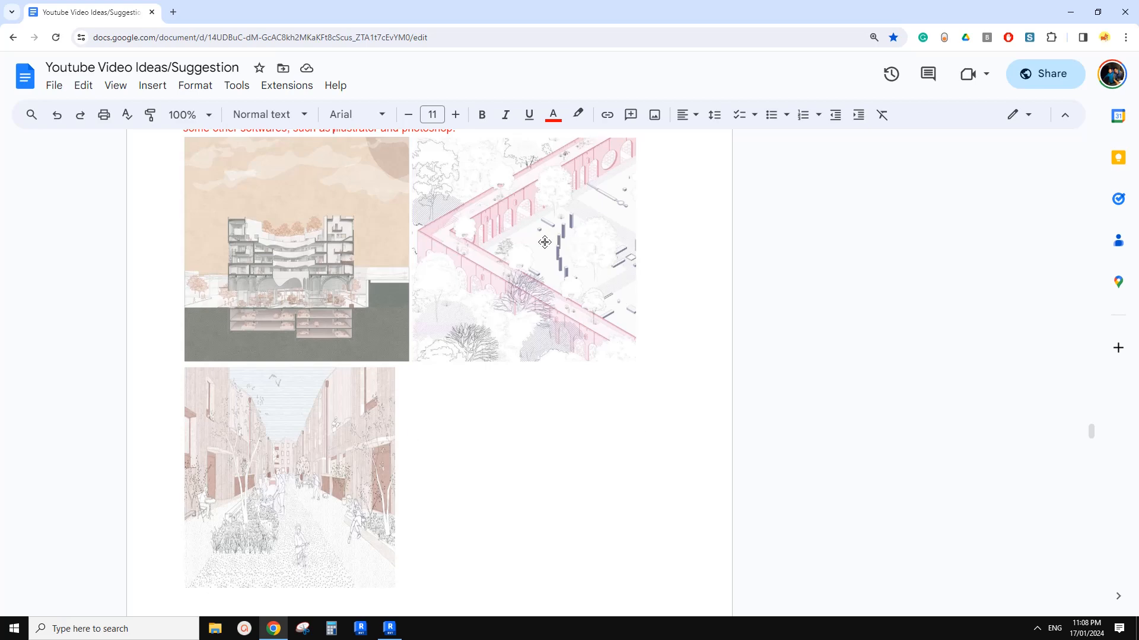
left_click(389, 628)
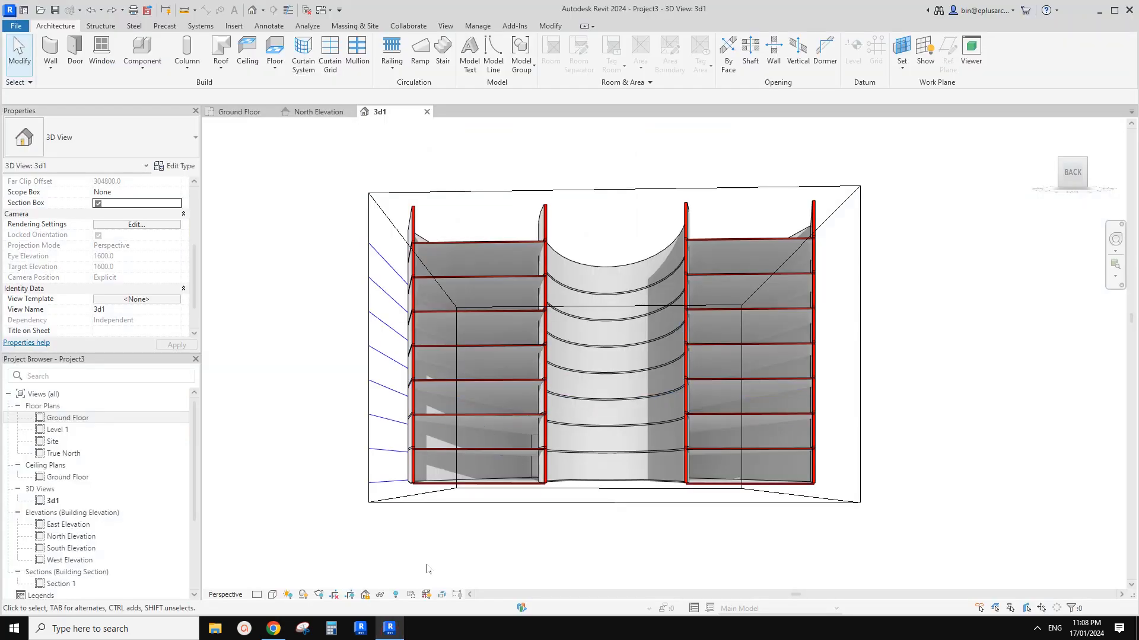
left_click(274, 628)
left_click(390, 628)
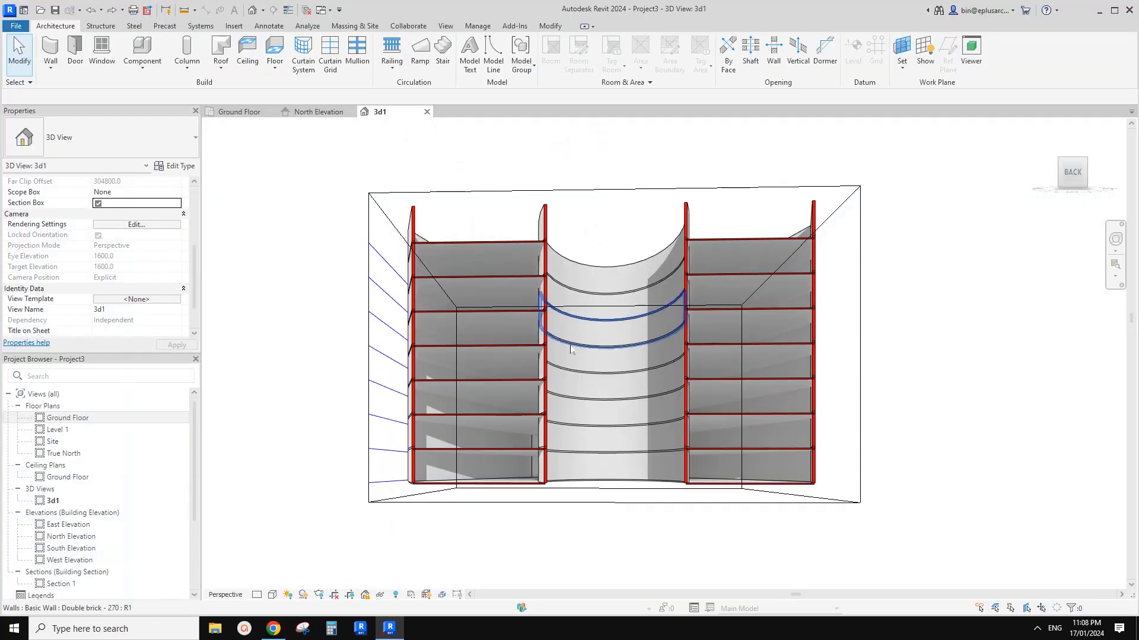
Step: Turn off the section box for view 3d1 and unlock the view orientation
scroll(177, 243, "down", 1)
scroll(104, 245, "up", 4)
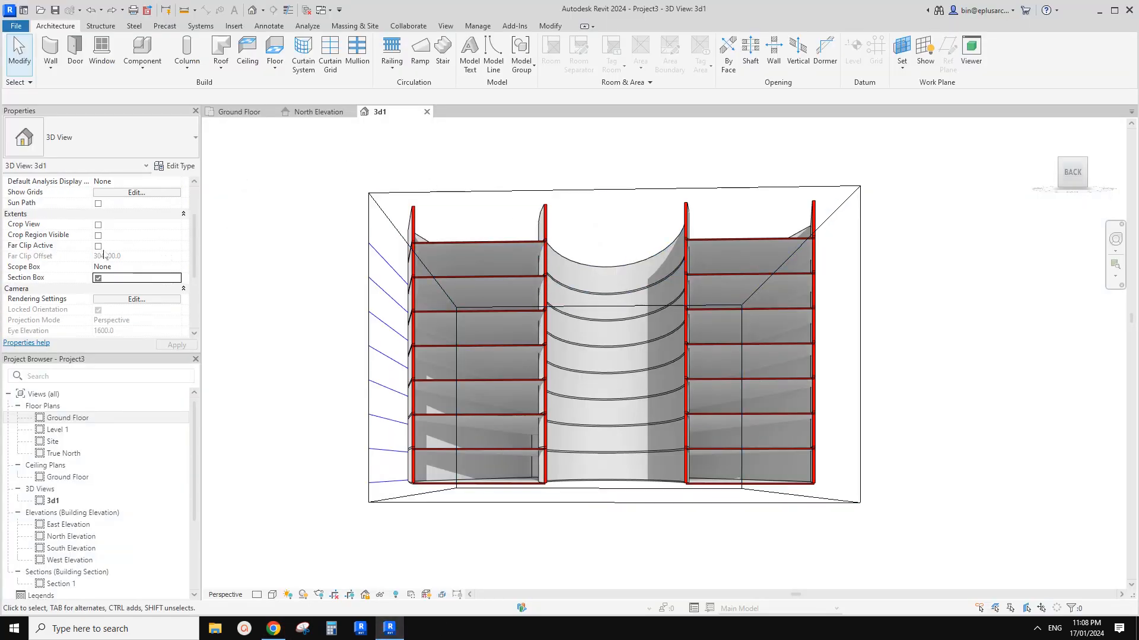
left_click(97, 278)
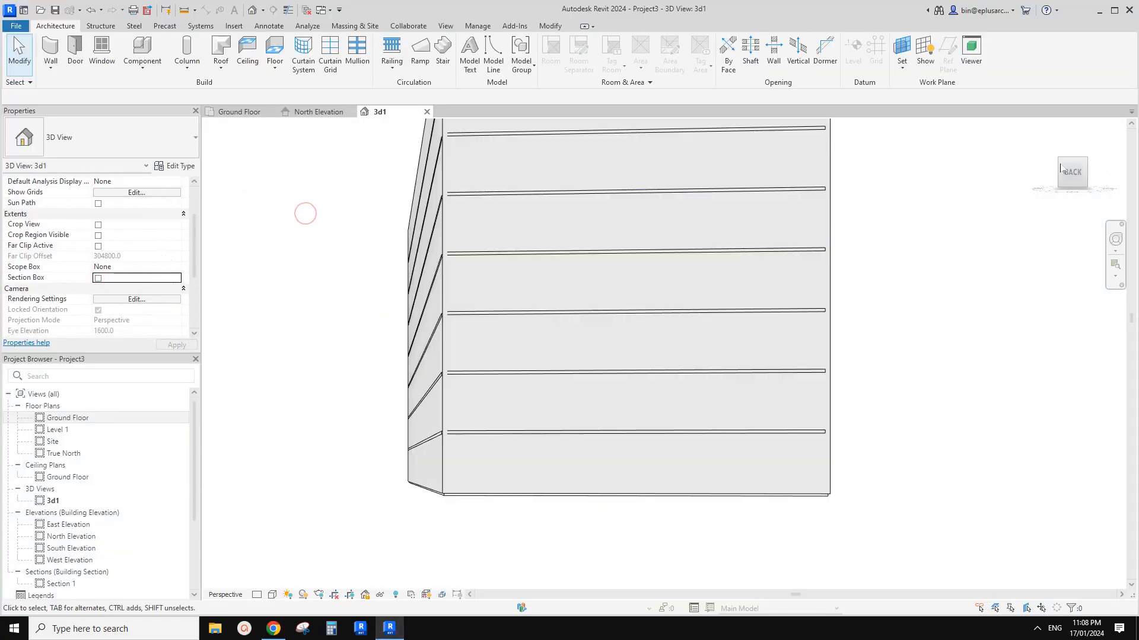
scroll(144, 284, "down", 3)
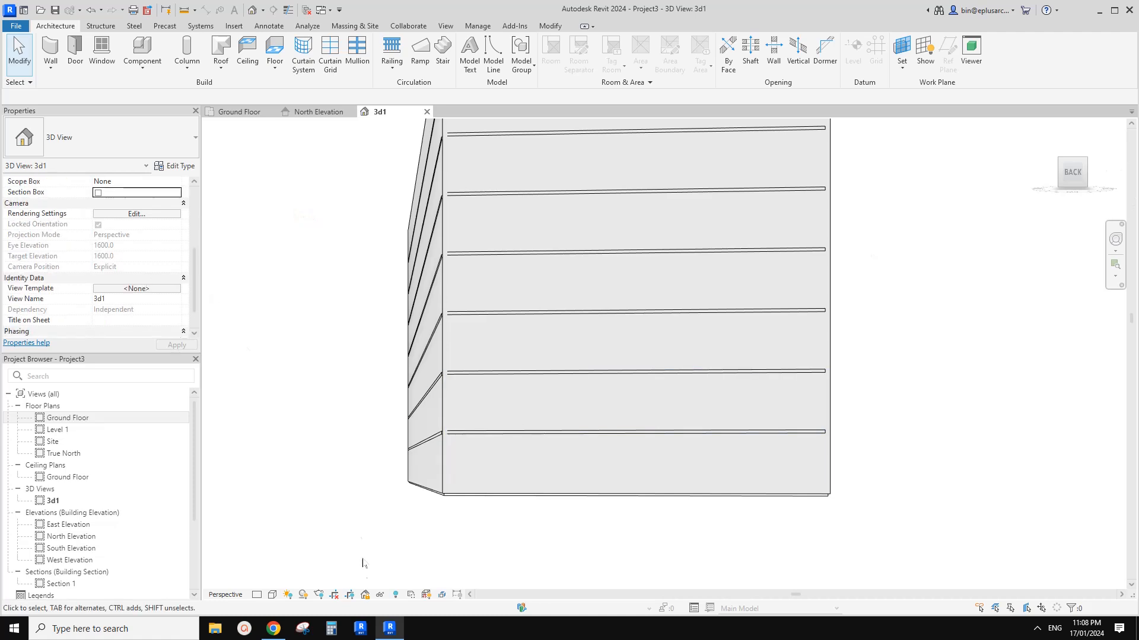
left_click(364, 595)
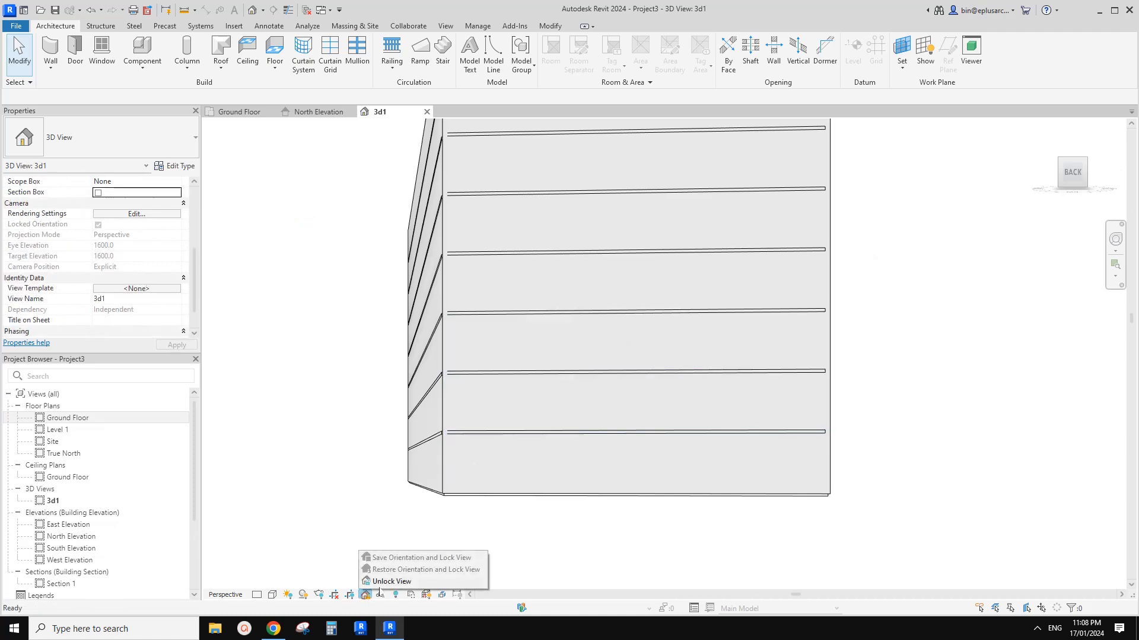
left_click(398, 582)
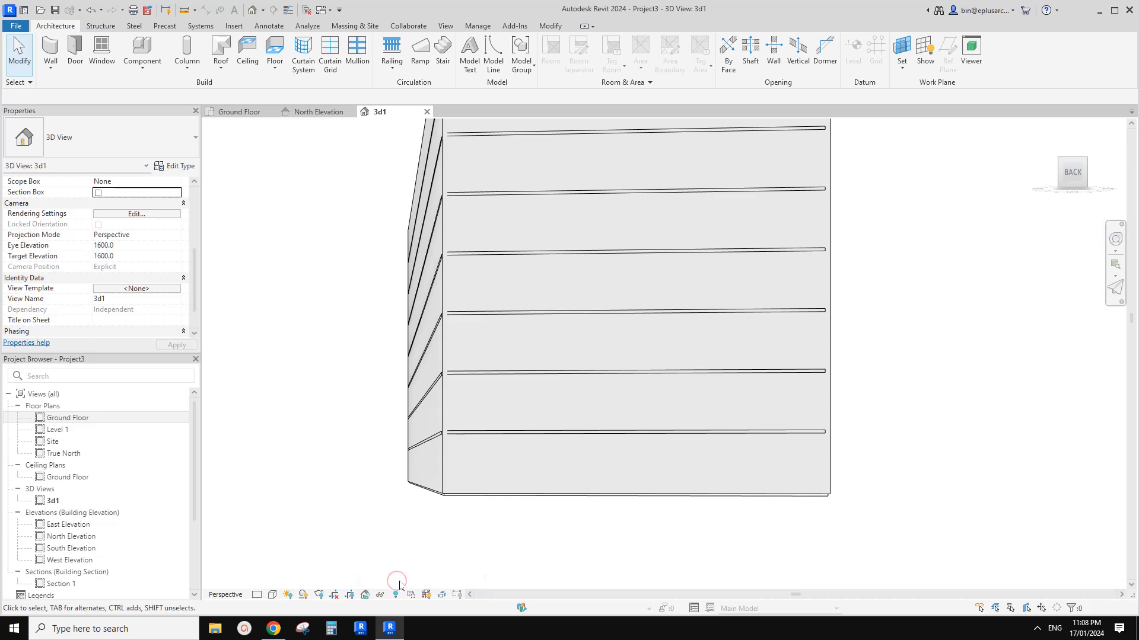
Step: Set the view's projection mode to Orthographic and show the whole building from an upper back corner
left_click(140, 236)
left_click(177, 235)
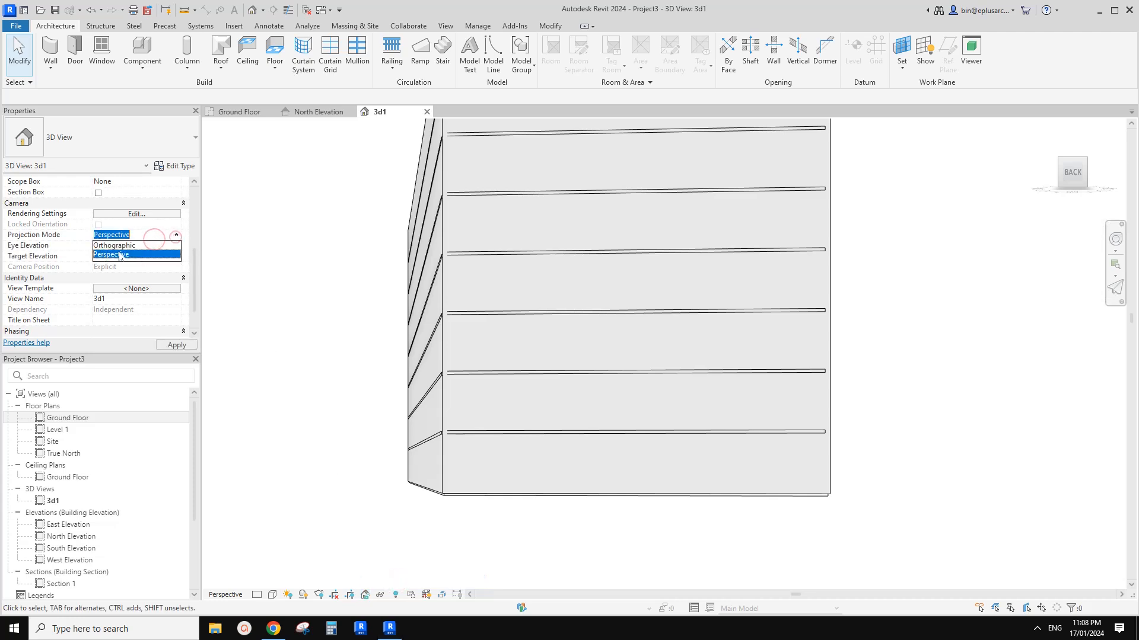
left_click(110, 247)
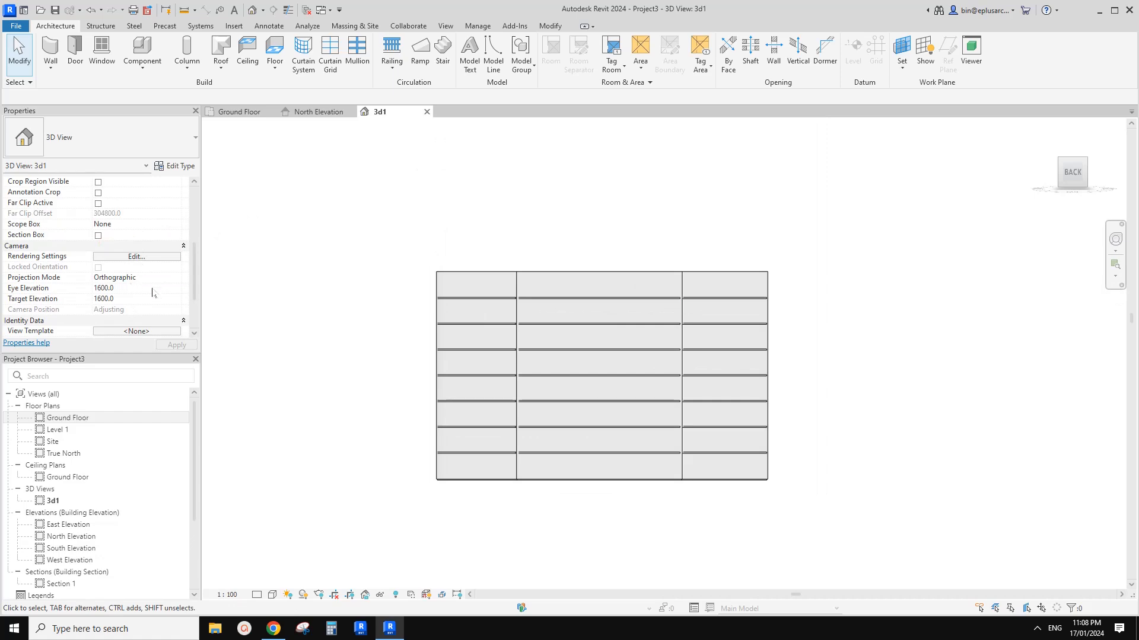
left_click(1060, 158)
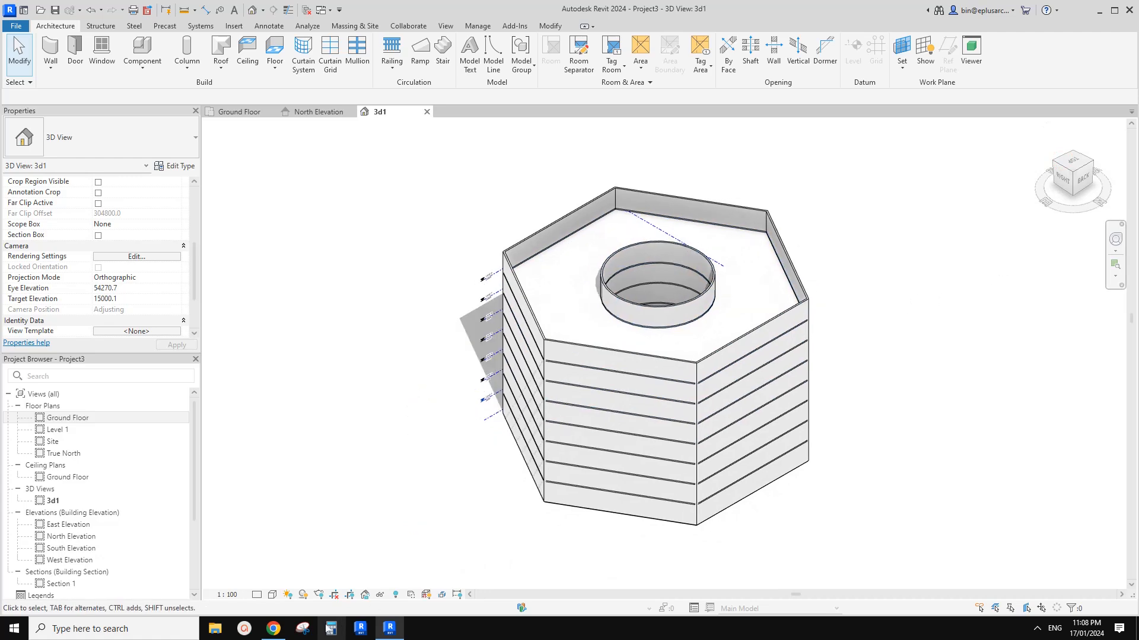
Step: Check the axonometric example image, browse the loadable Entourage families in Revit, and cancel without loading one
left_click(274, 629)
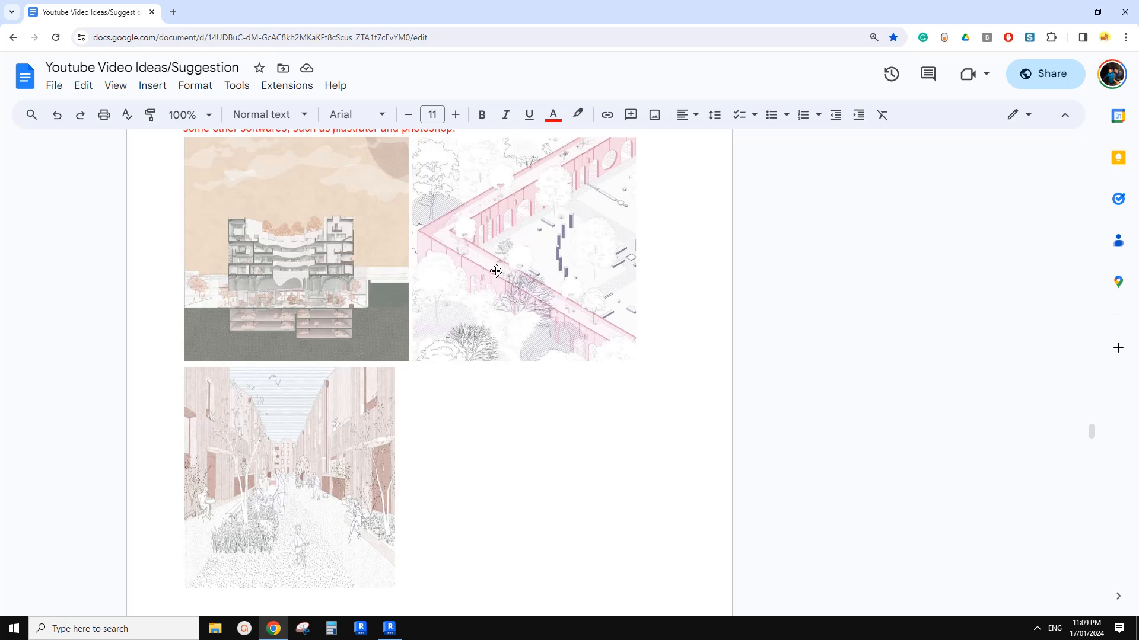
left_click(389, 628)
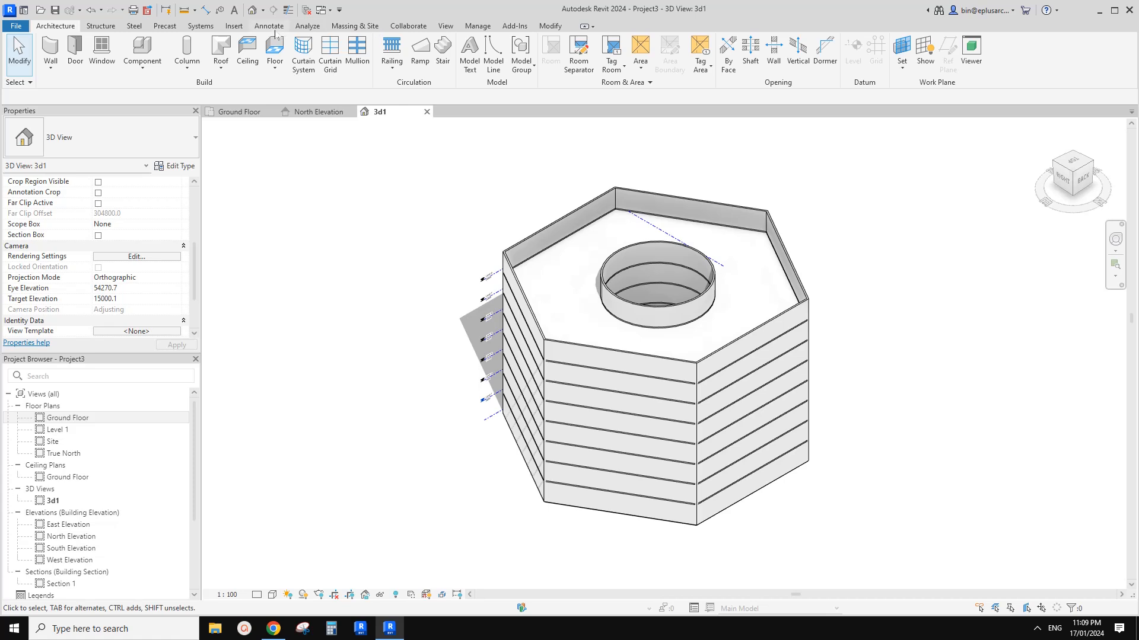
left_click(270, 26)
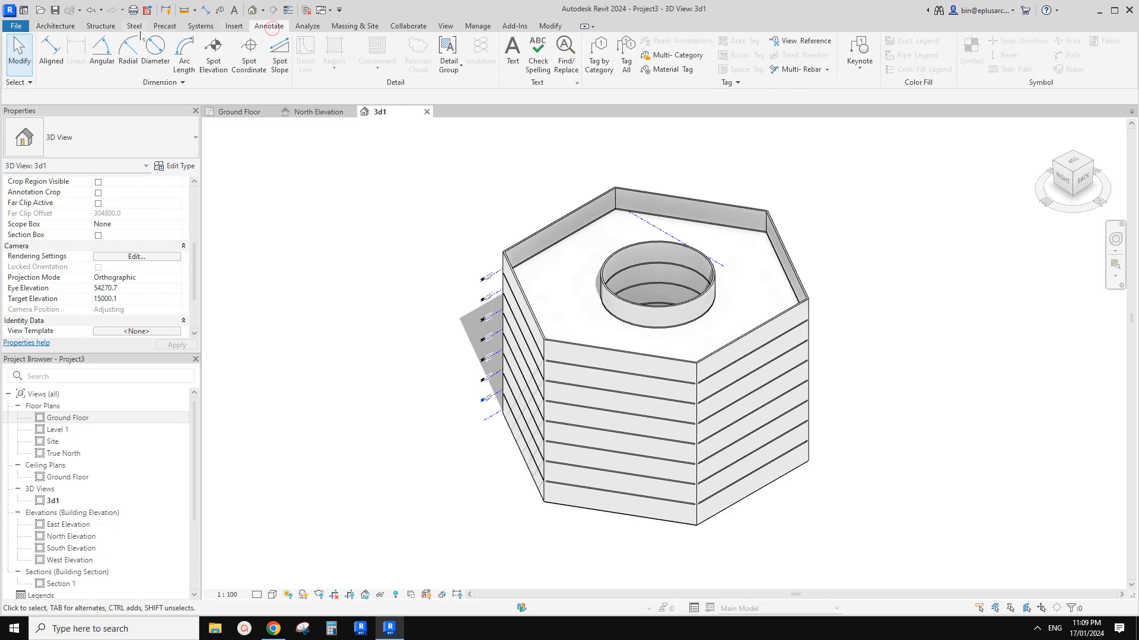
left_click(52, 26)
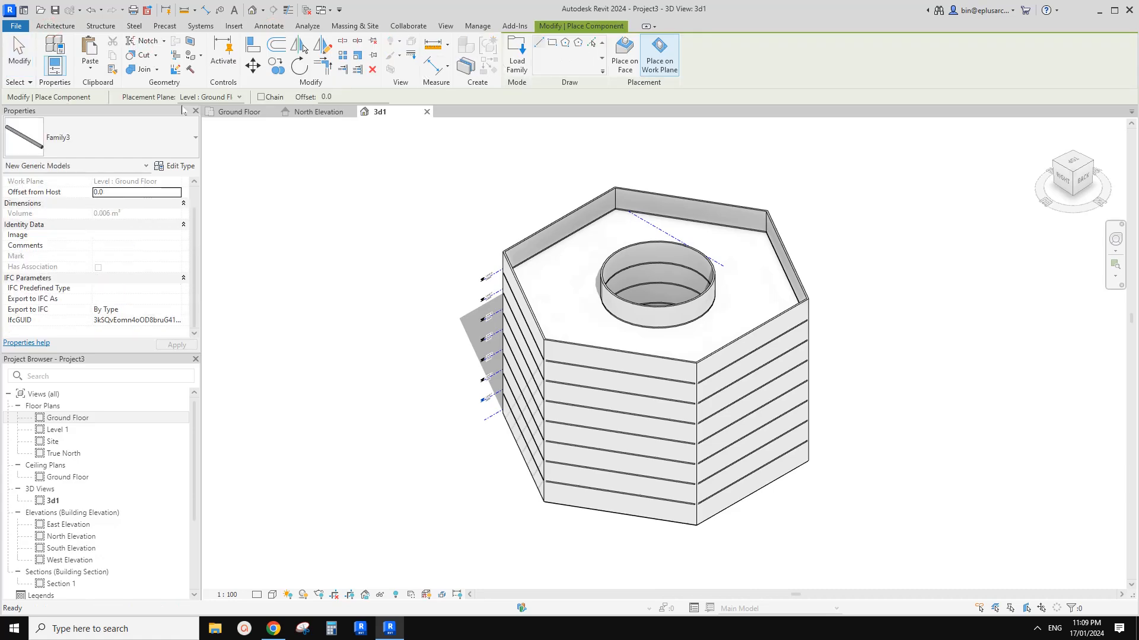
left_click(517, 57)
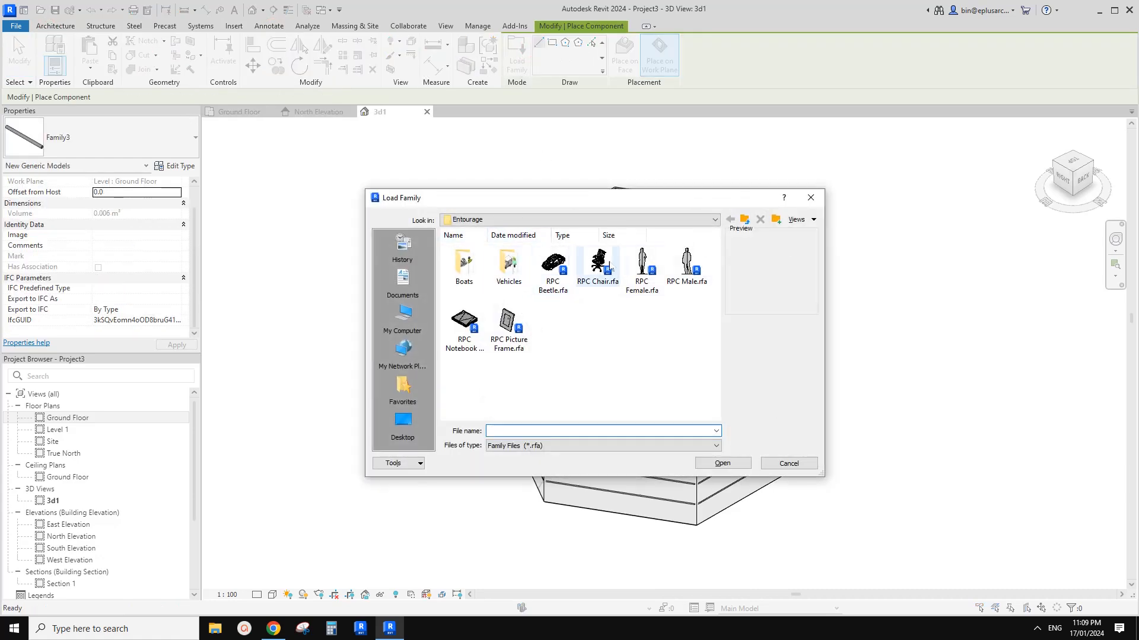
key("Escape")
Step: Place two RPC Tree - Deciduous site components, Scarlet Oak - 12.5 Meters, on the Ground Floor beside the building
left_click(353, 29)
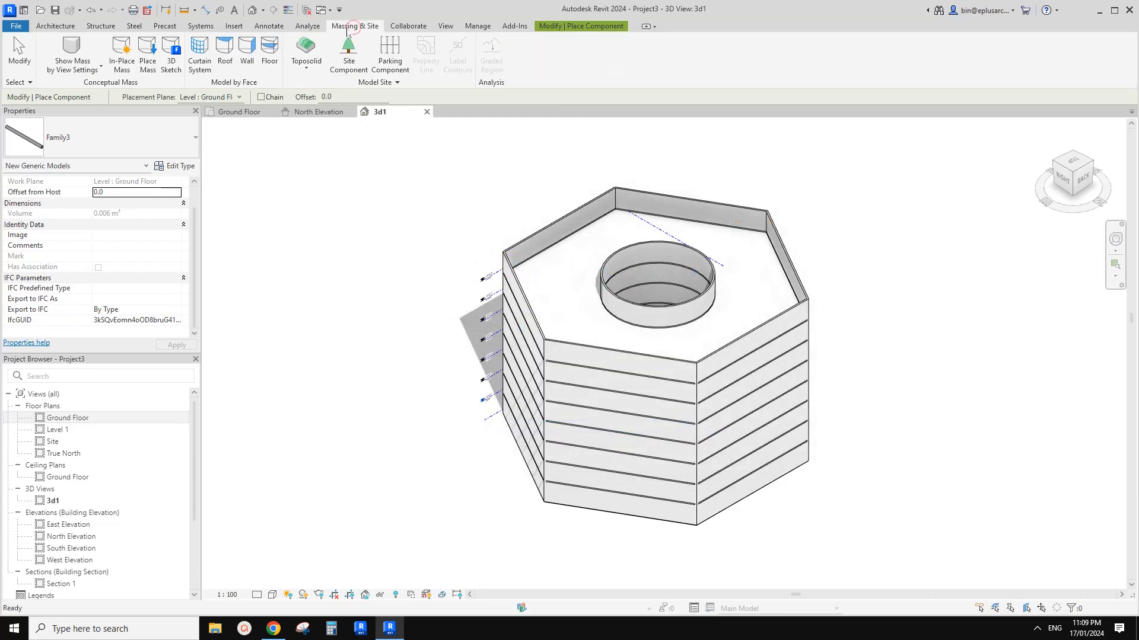
left_click(354, 64)
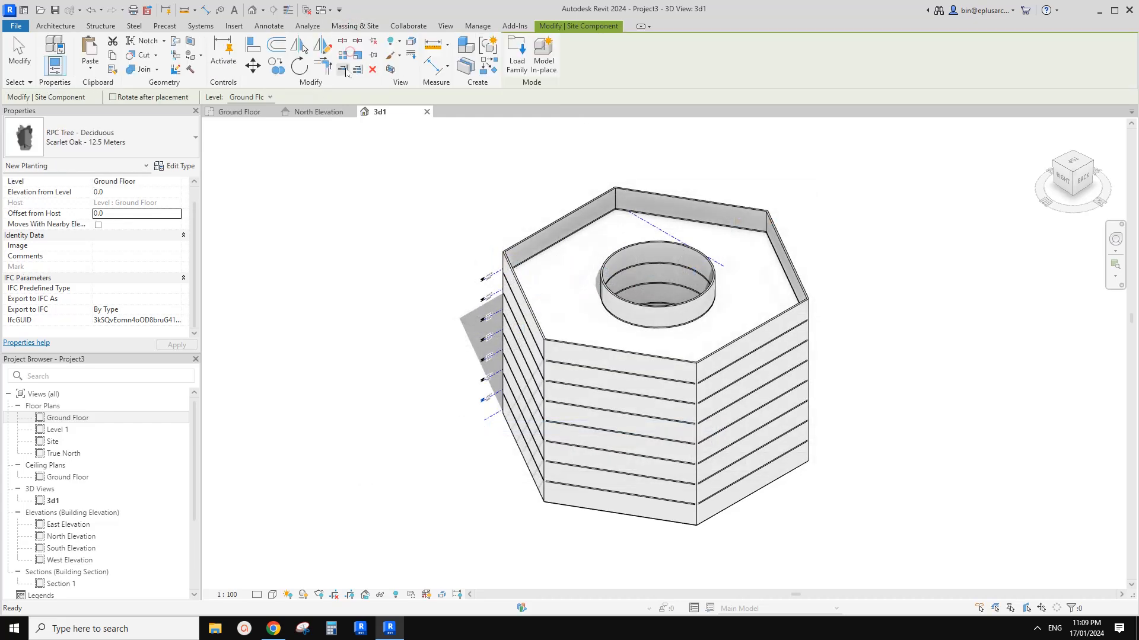
left_click(108, 141)
left_click(101, 433)
left_click(360, 412)
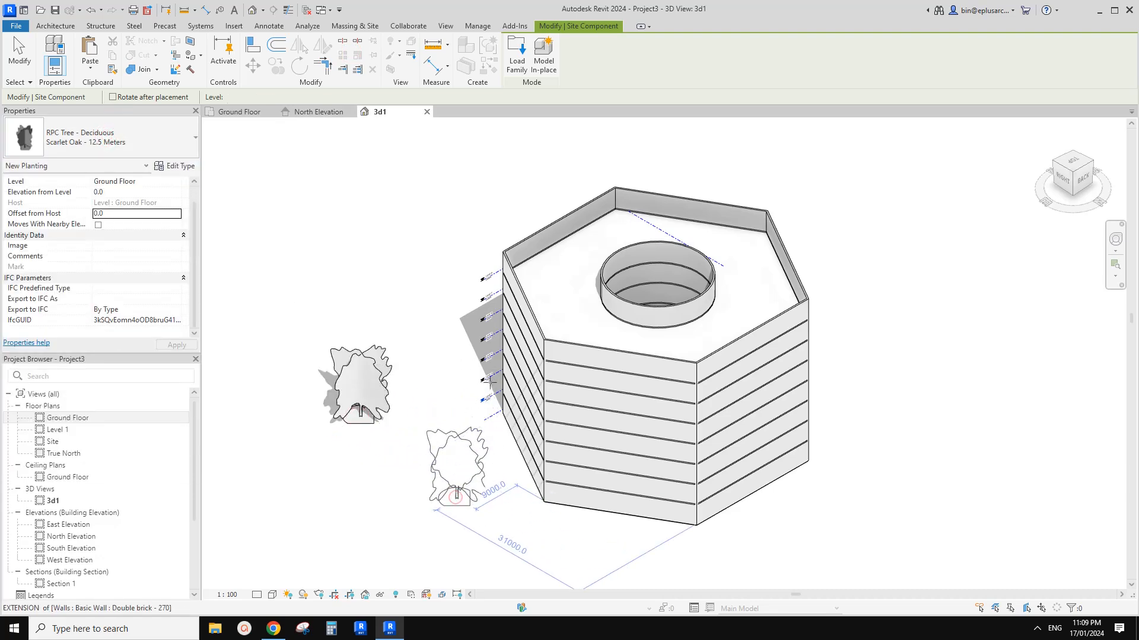
left_click(456, 497)
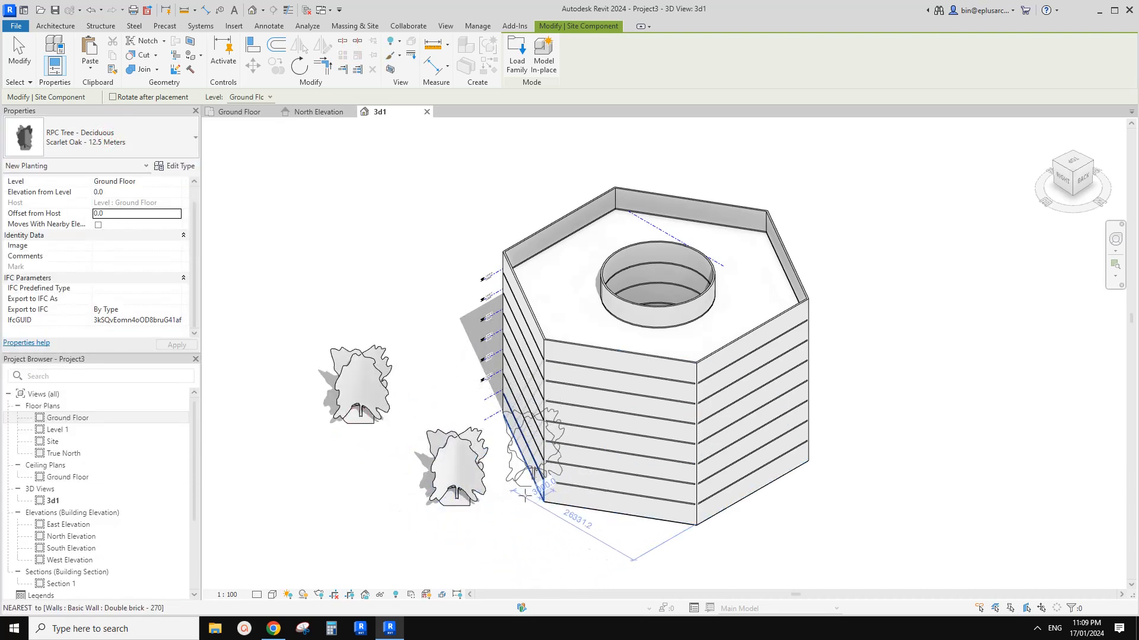
Step: Finish placing trees and move the second tree away from the building, to about 13000 from it
middle_click_drag(509, 499, 506, 490)
key("Escape")
left_click_drag(437, 478, 415, 453)
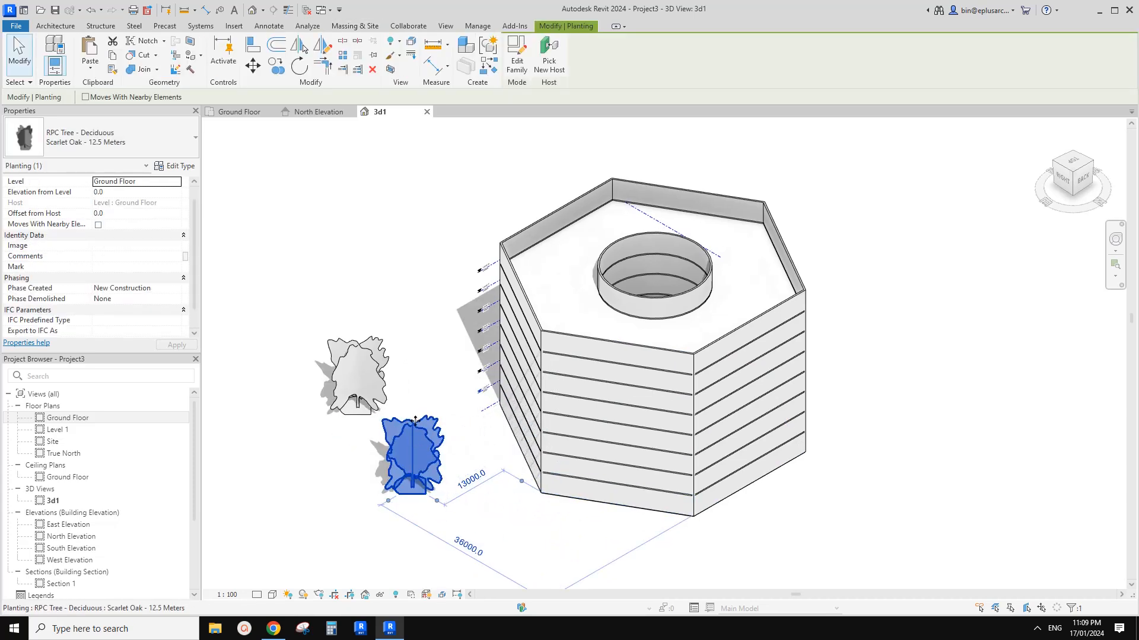
Step: Switch to the browser document and find the next question, on creating soft, beautiful graphic settings in Revit
left_click(273, 624)
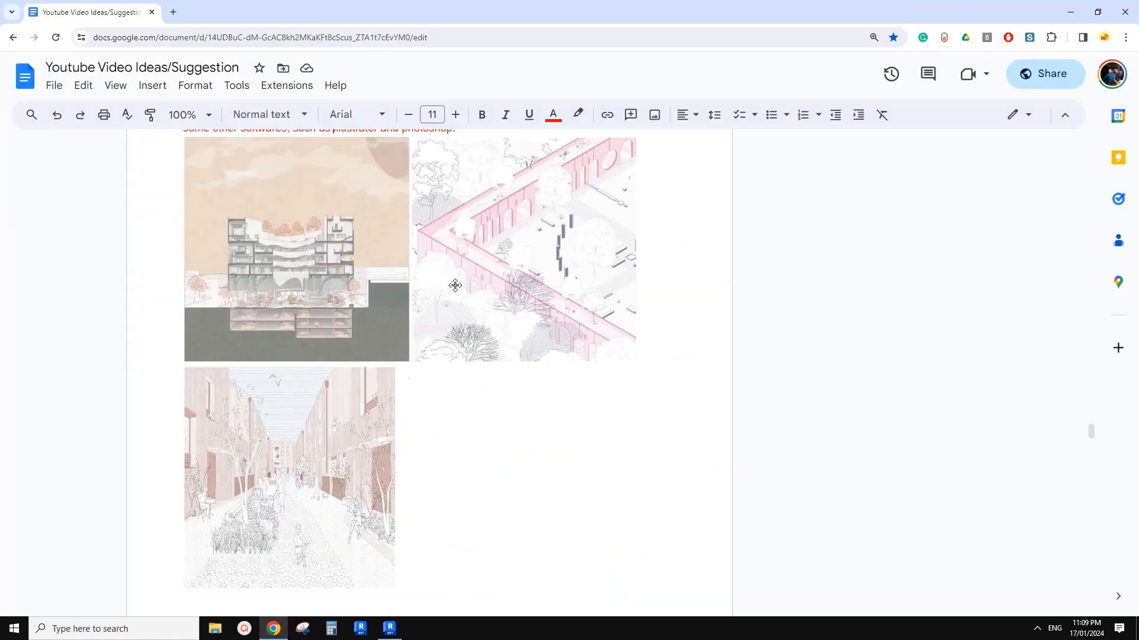
scroll(399, 369, "down", 10)
scroll(401, 367, "up", 2)
scroll(361, 407, "down", 4)
scroll(369, 412, "up", 8)
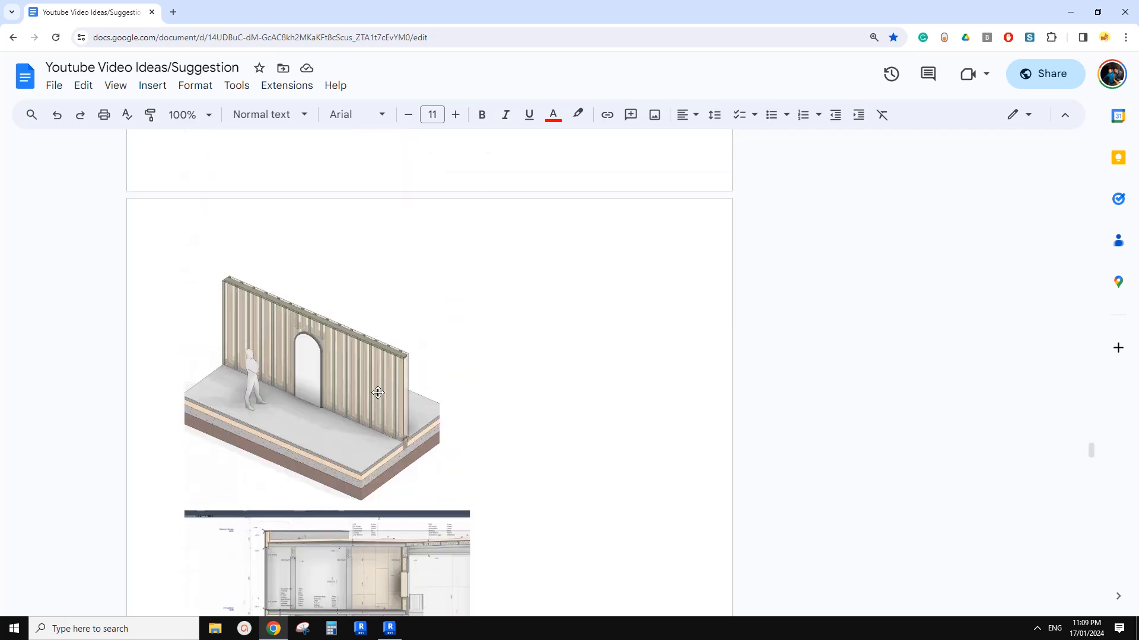
scroll(343, 391, "down", 2)
scroll(346, 408, "down", 1)
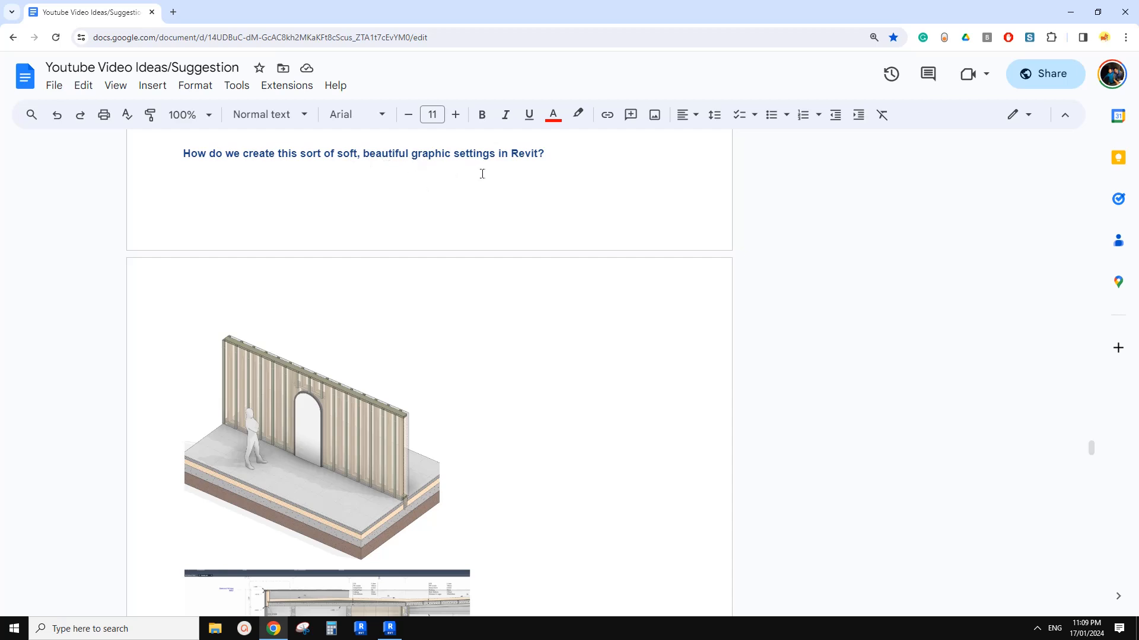
Step: Look over the soft-style example images in the document and switch back to the 3D view in Revit
scroll(443, 262, "down", 4)
scroll(363, 346, "up", 1)
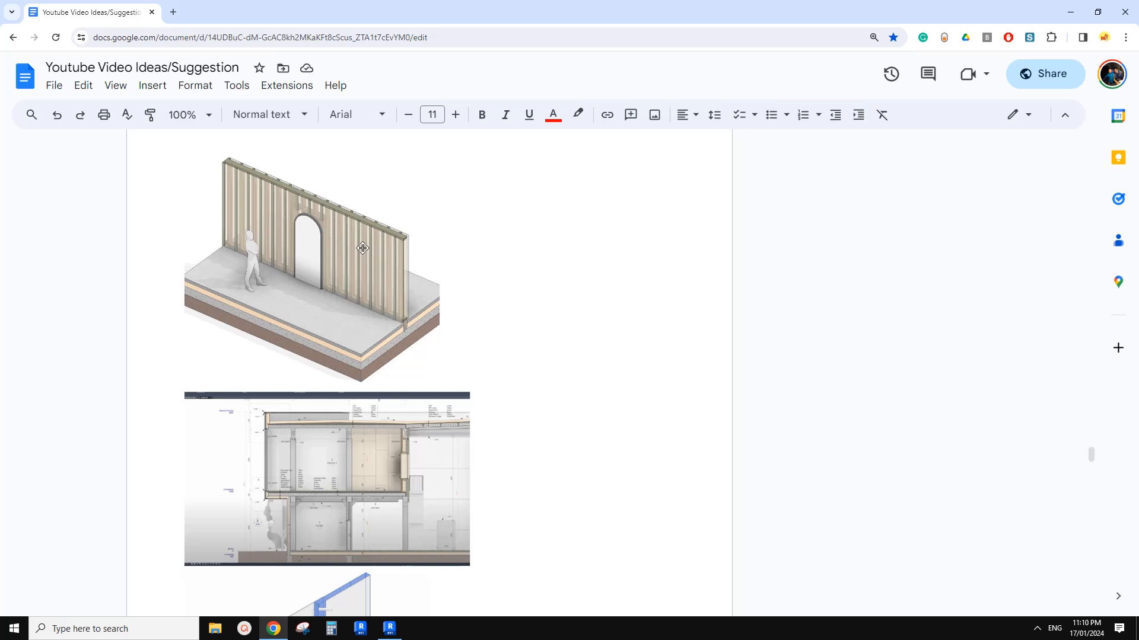
left_click(390, 629)
scroll(550, 417, "up", 5)
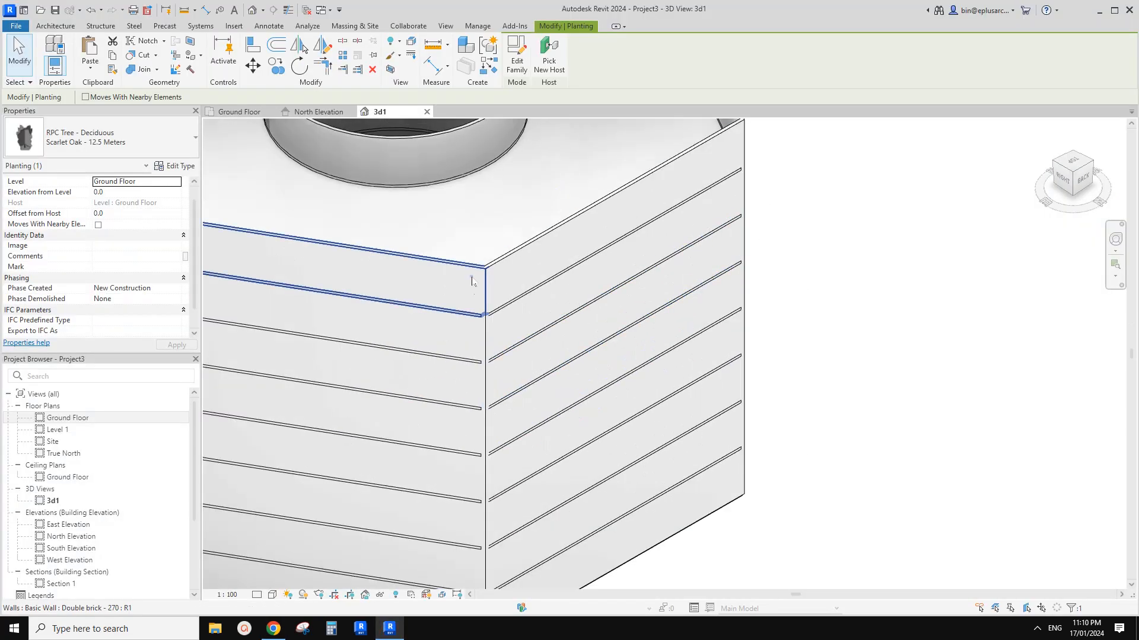
Step: Override the Level 8 Double brick wall's graphics by element in this view, setting surface transparency to 20
right_click(473, 260)
left_click(653, 357)
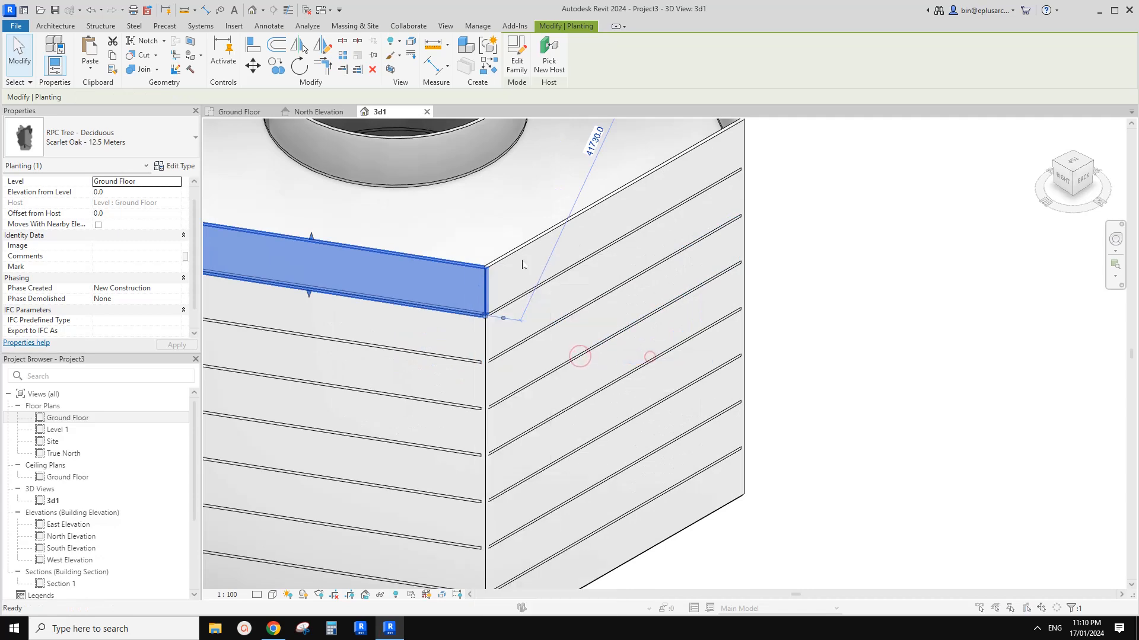
left_click_drag(542, 307, 559, 307)
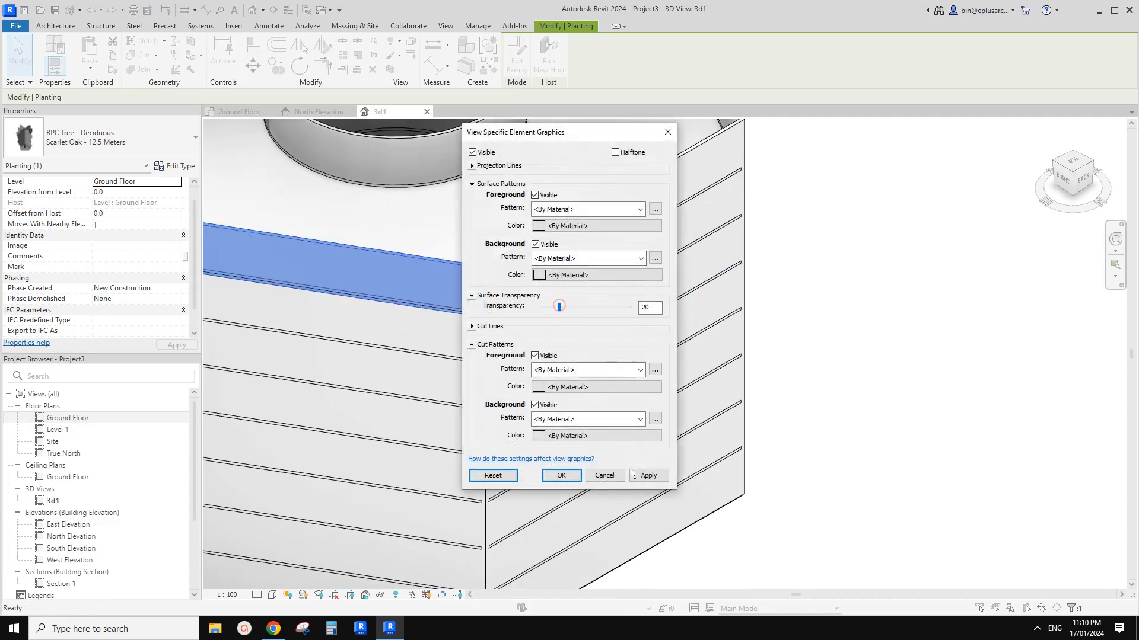
left_click(648, 475)
left_click(569, 474)
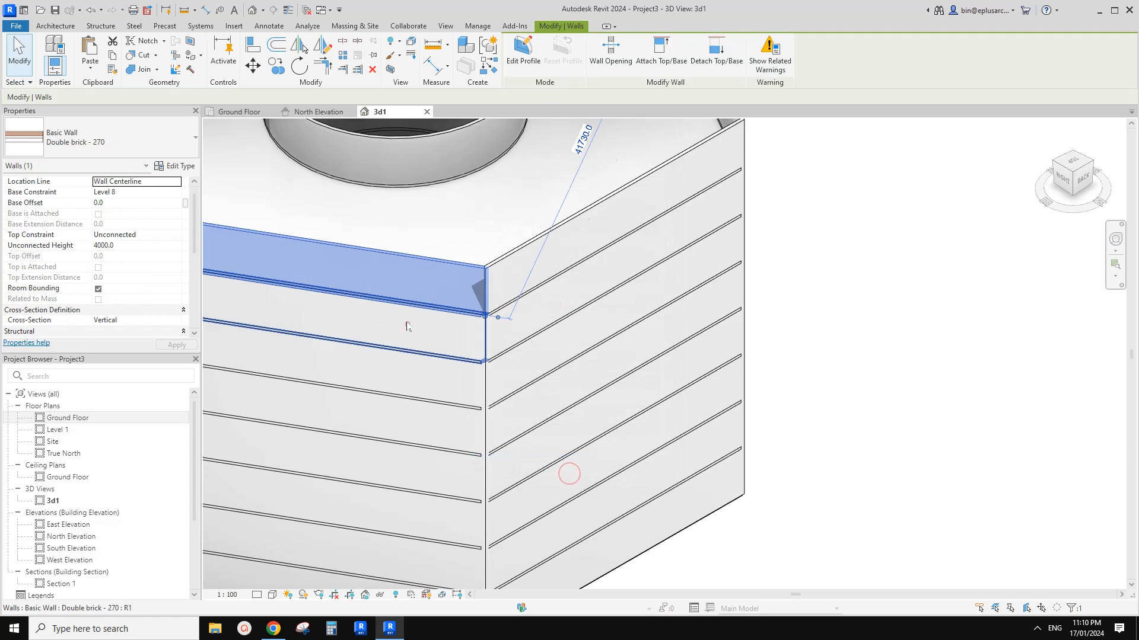
Step: Raise the shading transparency of Masonry - Brick - Brown, the exterior finish material in the Double brick - 270 wall type
left_click(408, 325)
left_click(532, 267)
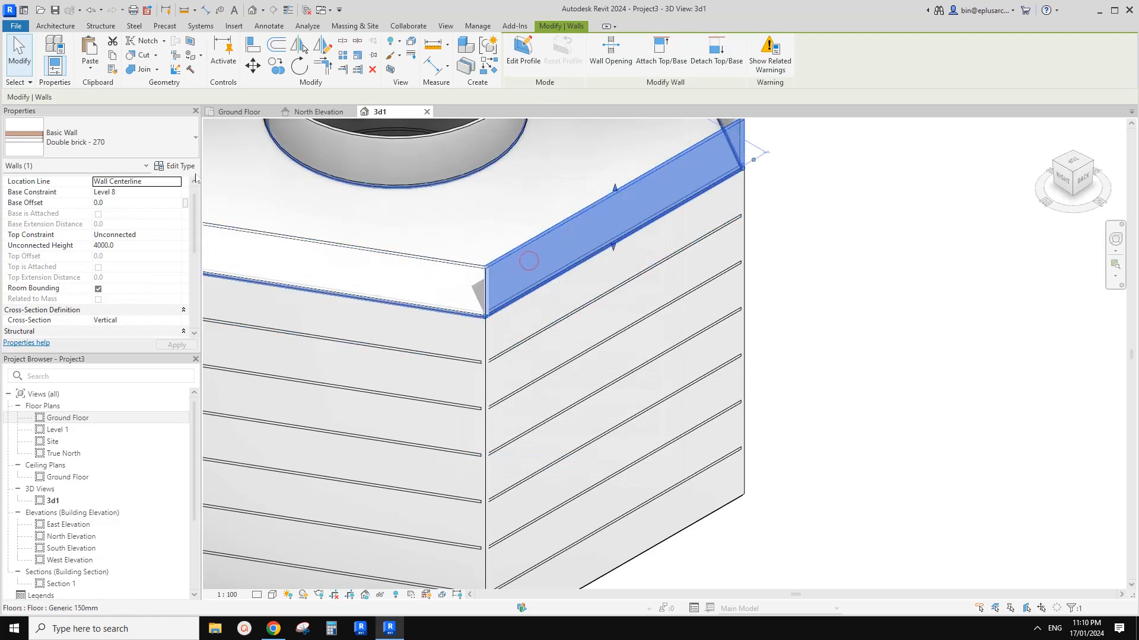
left_click(174, 166)
left_click(464, 224)
left_click(267, 212)
left_click(277, 212)
left_click(281, 212)
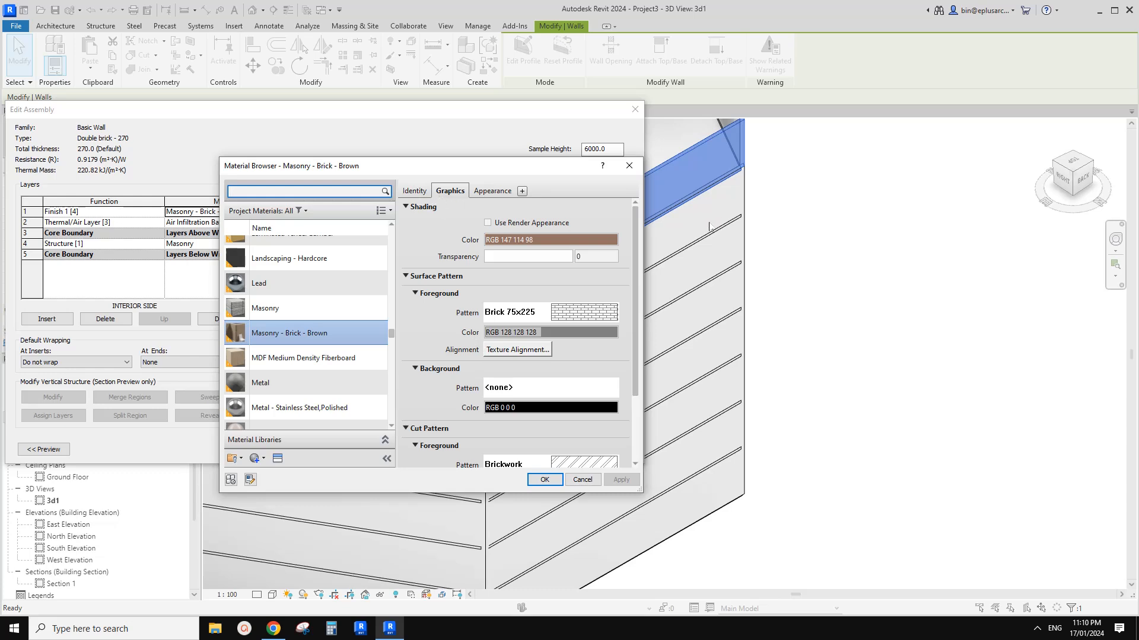
left_click(487, 257)
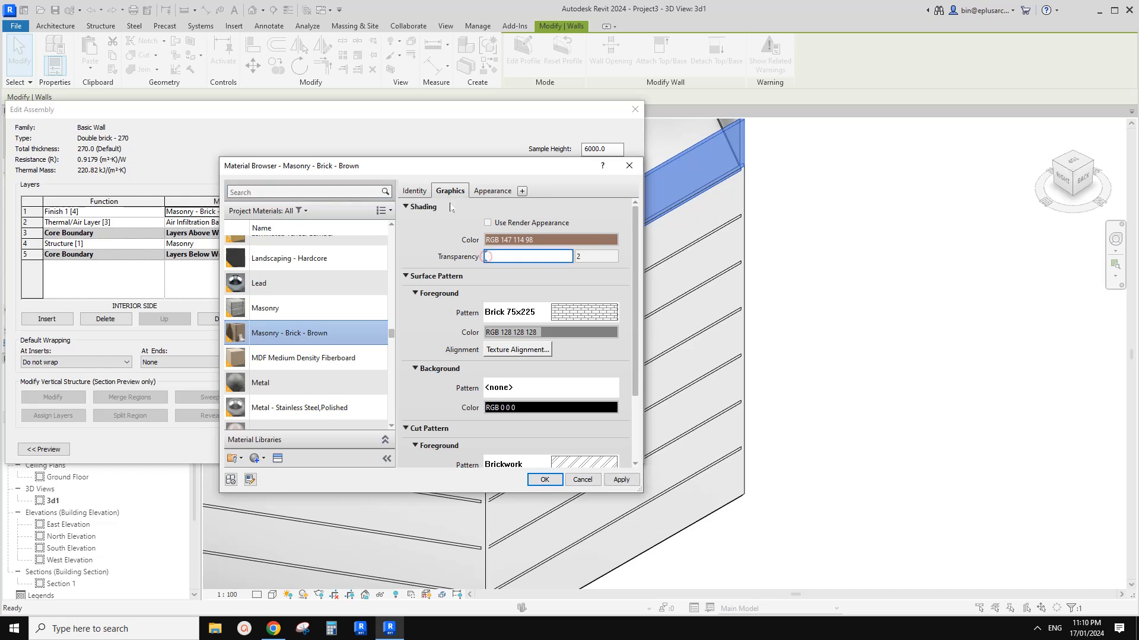
left_click_drag(486, 257, 500, 263)
left_click(620, 480)
left_click(544, 480)
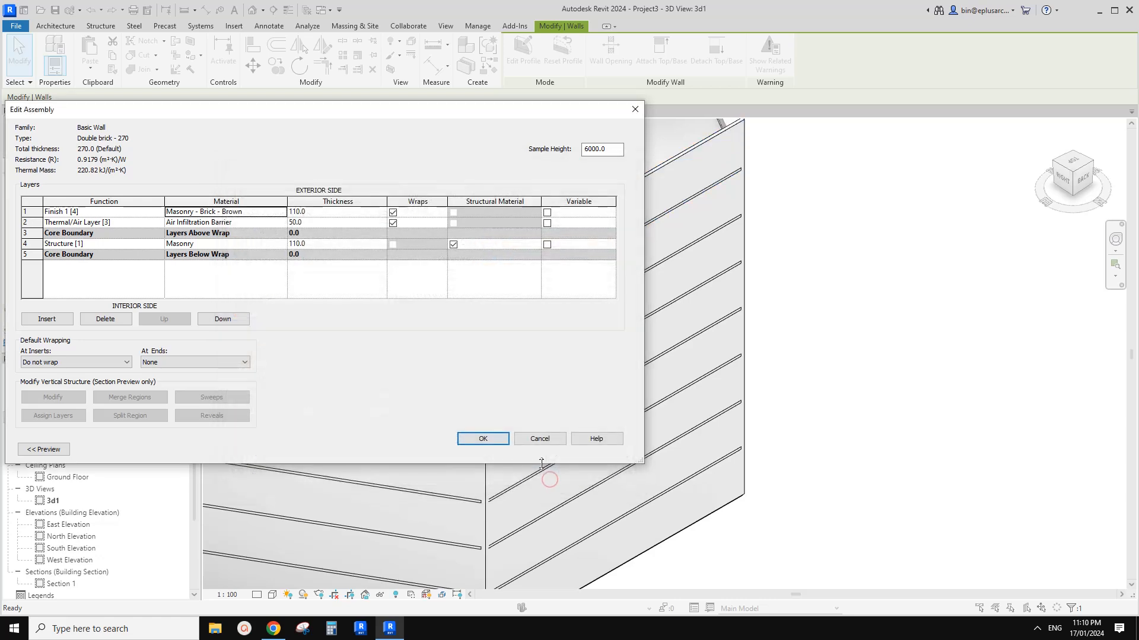
left_click(483, 444)
left_click(494, 444)
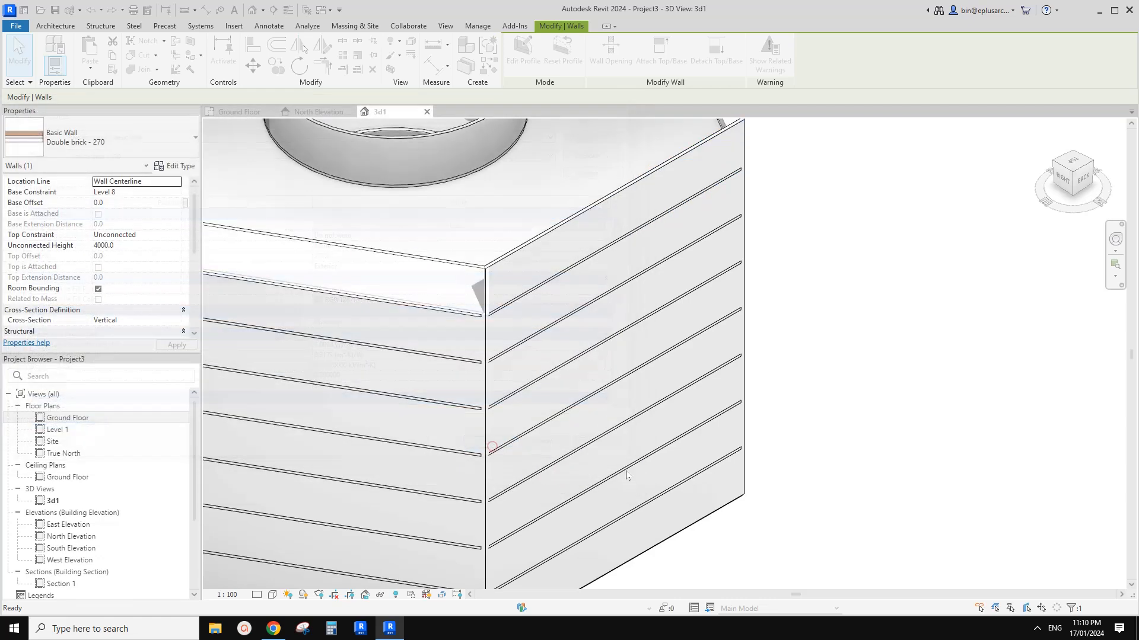
left_click(913, 352)
middle_click_drag(792, 360, 756, 424)
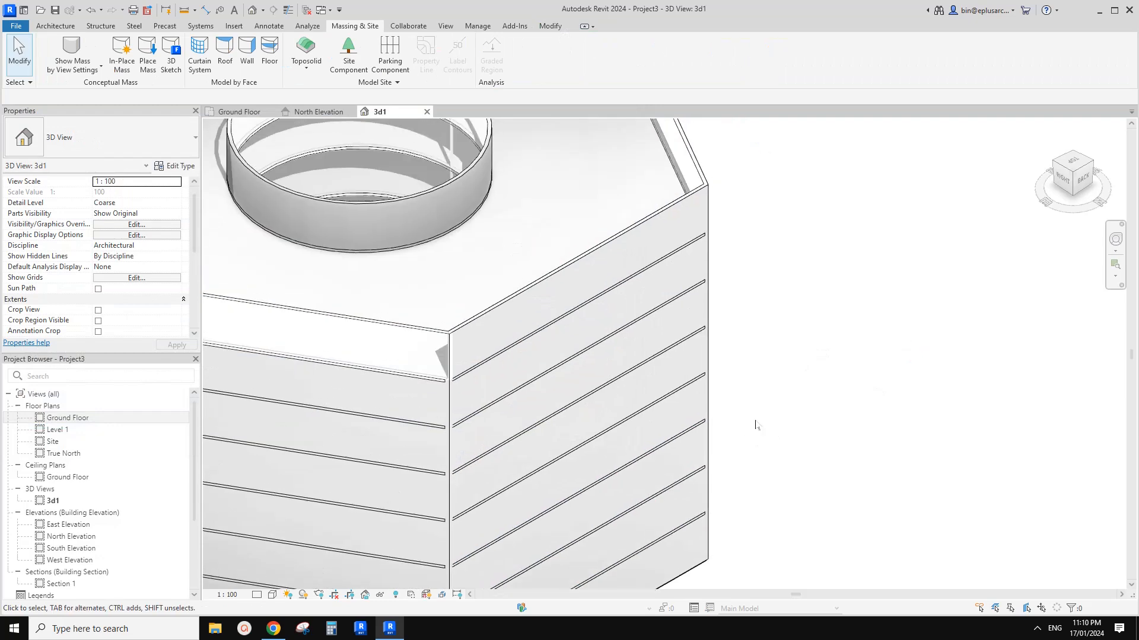
left_click(463, 317)
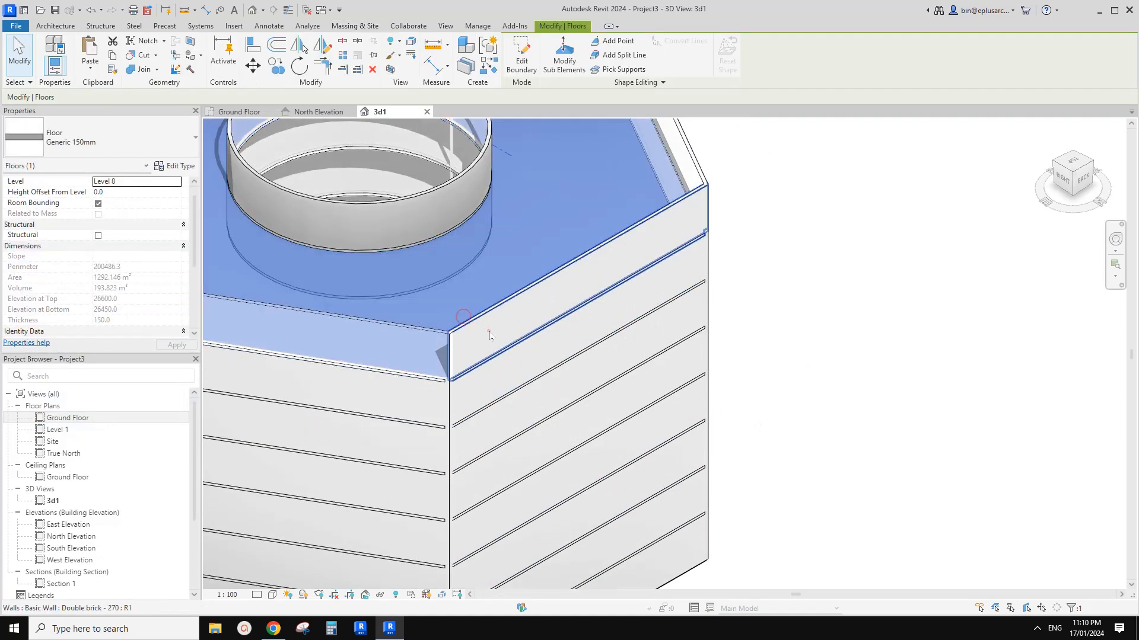
left_click(488, 330)
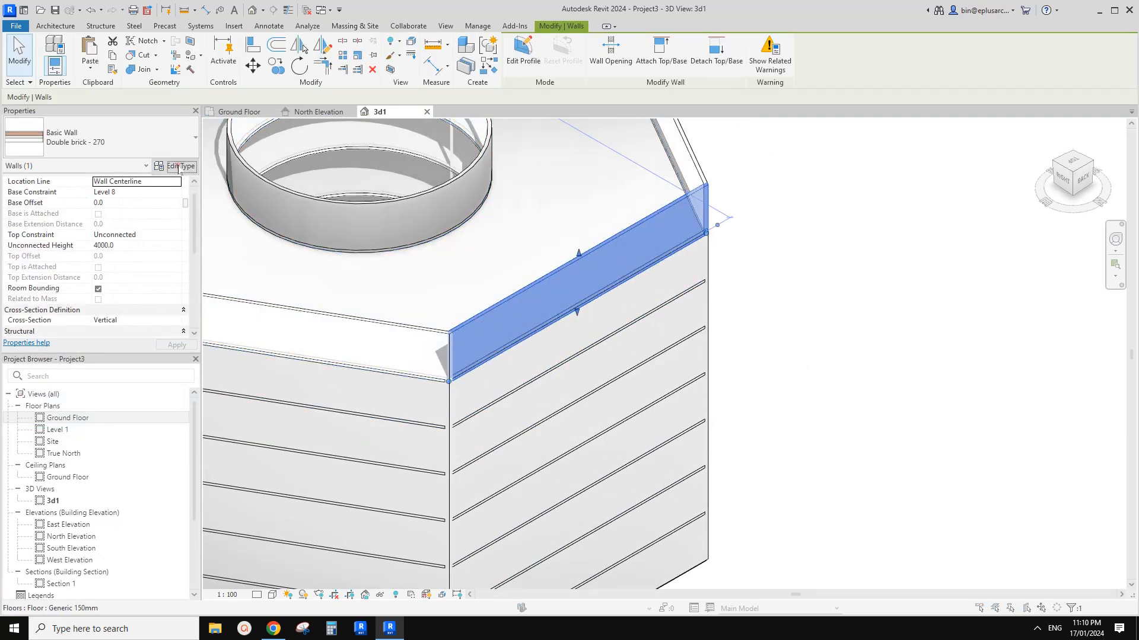
left_click(174, 166)
left_click(436, 225)
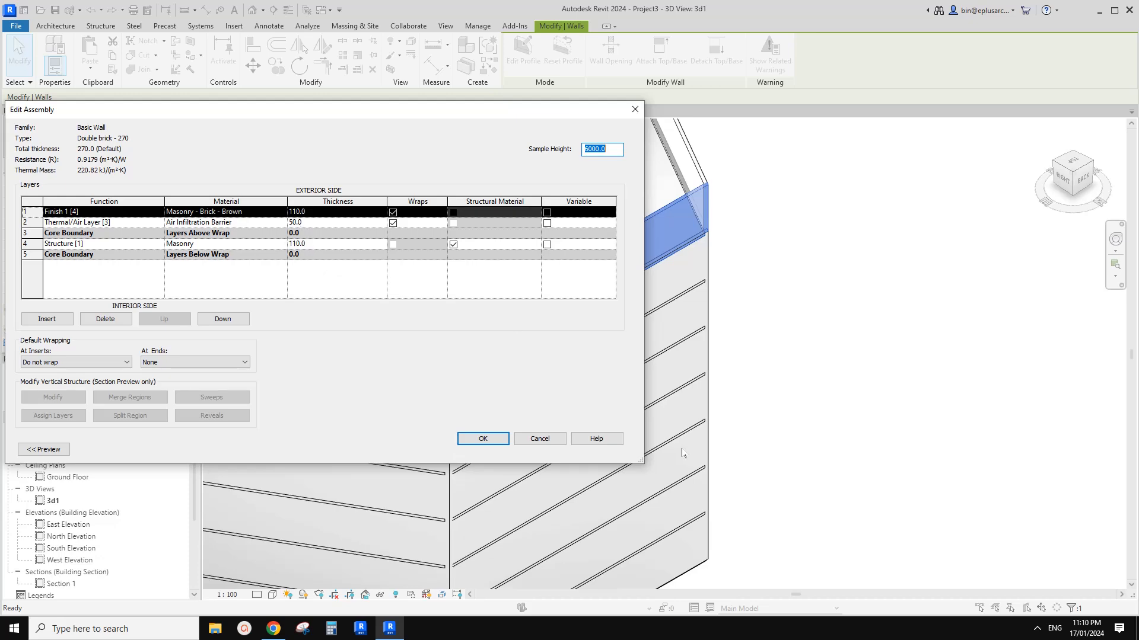
left_click(541, 439)
left_click(556, 448)
key("Escape")
Step: Change the adjoining Level 8 wall's type to Generic 300mm Wall
left_click(538, 322)
left_click(125, 136)
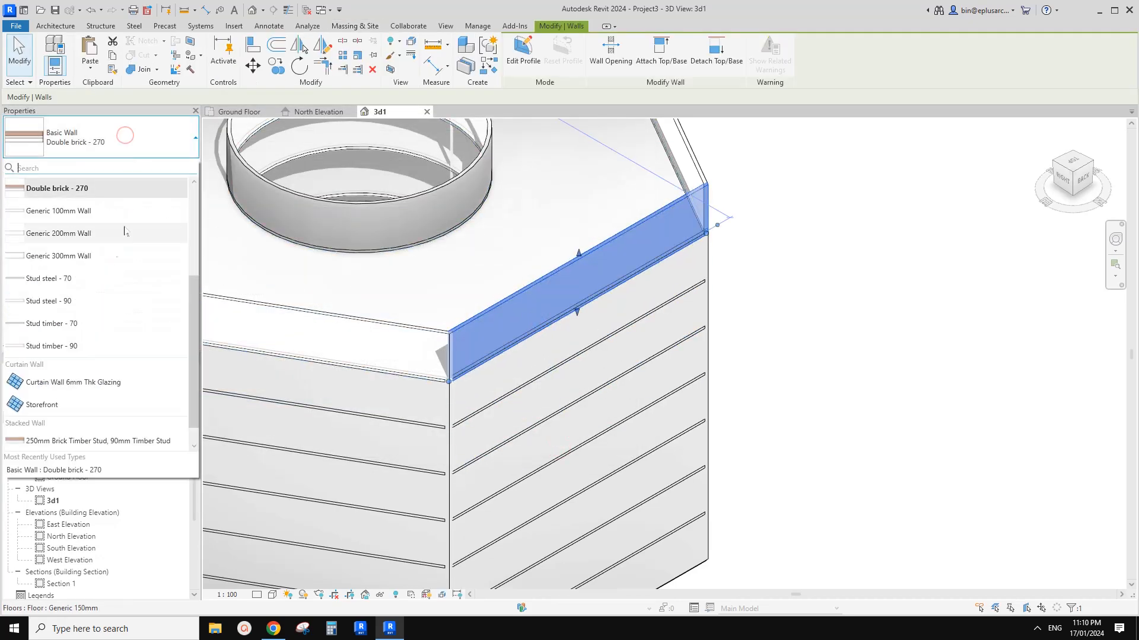
left_click(63, 255)
Step: Raise the shading transparency of the Finish material in the Generic 300mm Wall type's structure layer
left_click(175, 165)
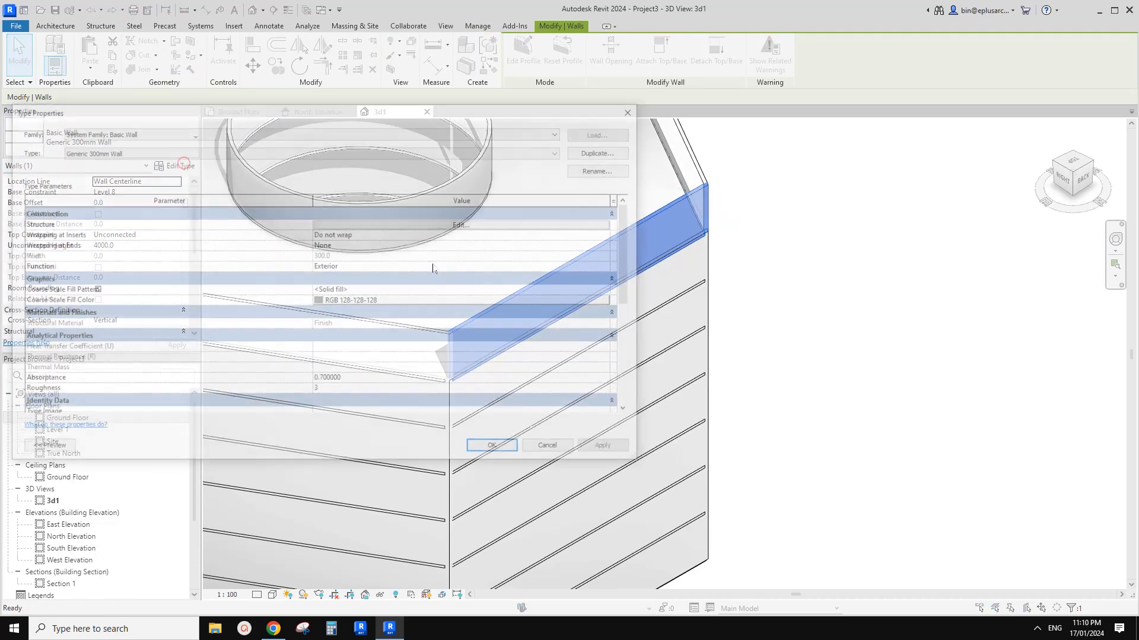
left_click(466, 224)
left_click(270, 223)
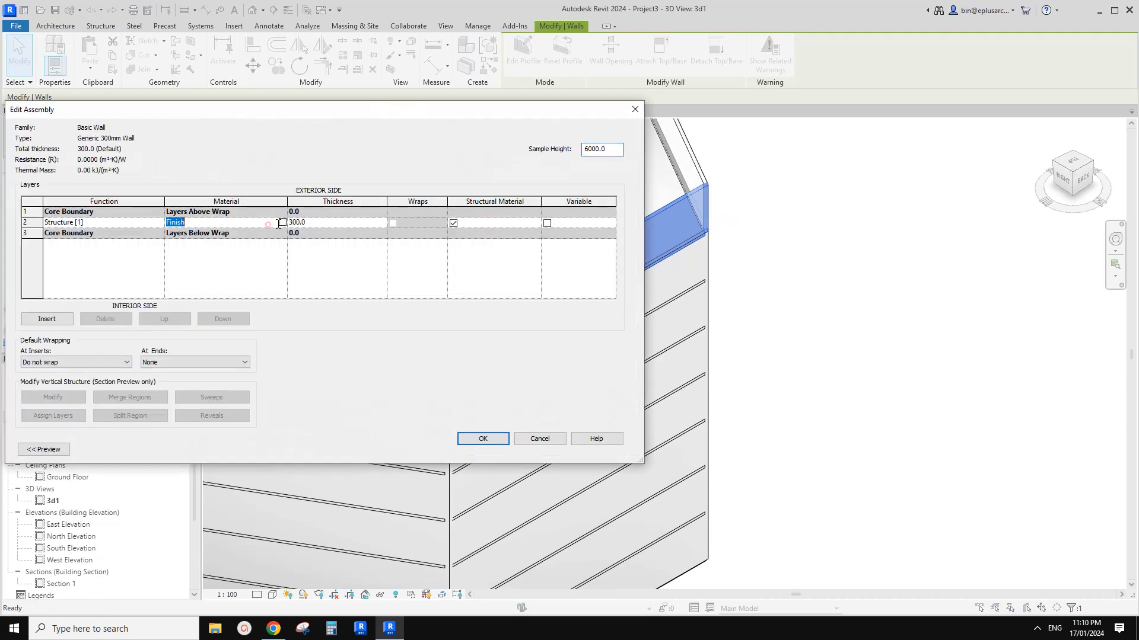
left_click(281, 222)
left_click_drag(484, 255, 496, 256)
left_click(545, 479)
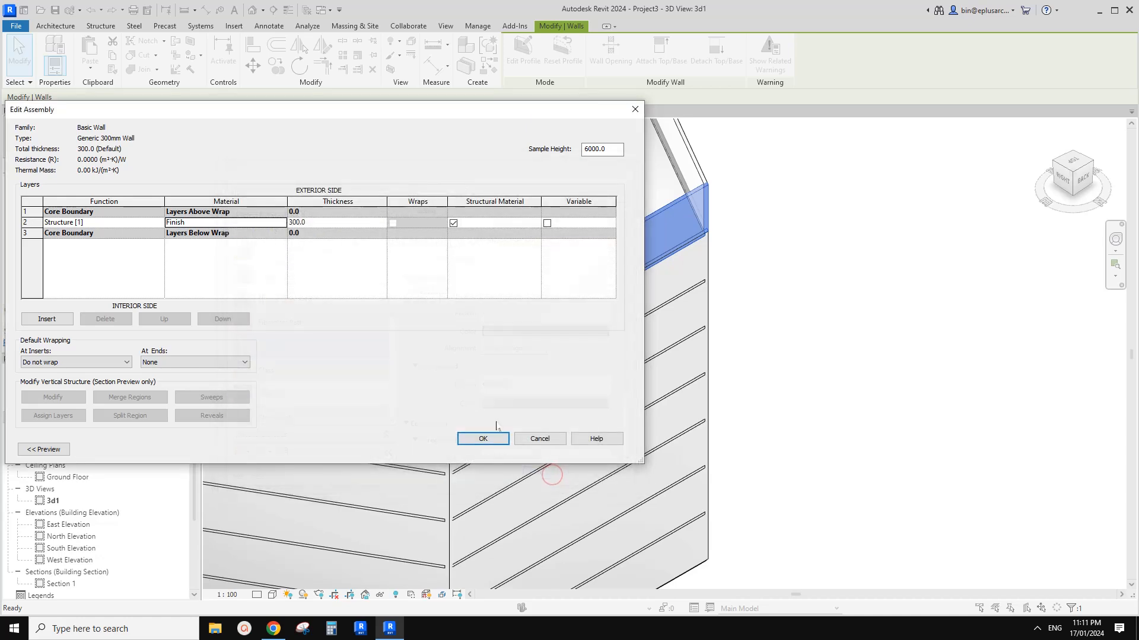
left_click(484, 442)
left_click(496, 448)
left_click(862, 329)
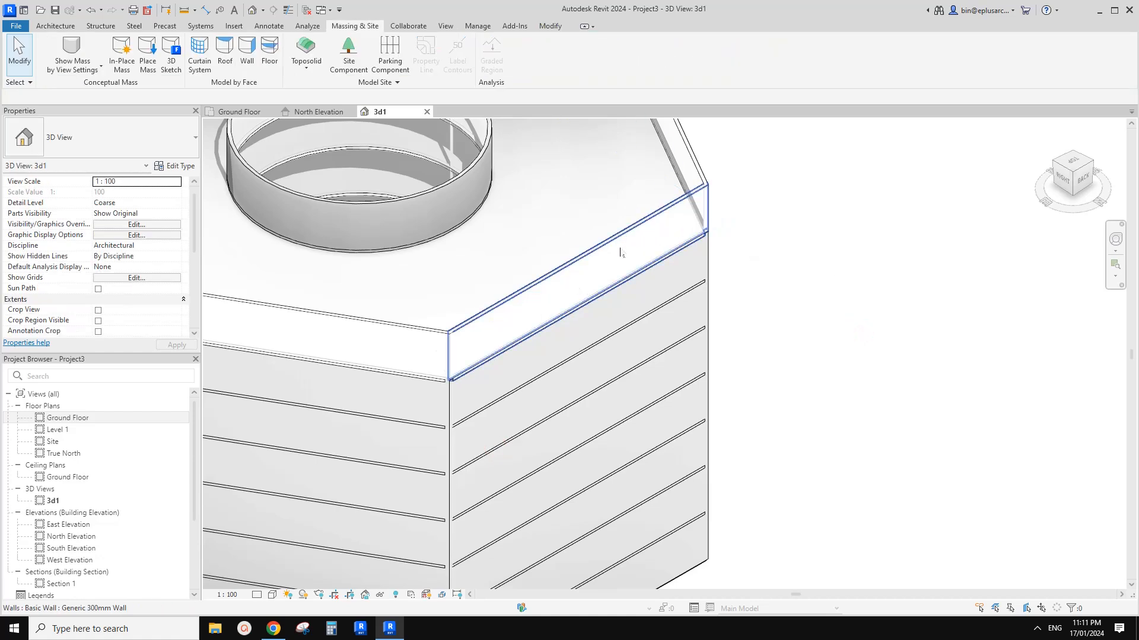
Step: Compare the Level 8 walls and the building's shading with the example images in the browser document
scroll(686, 228, "down", 3)
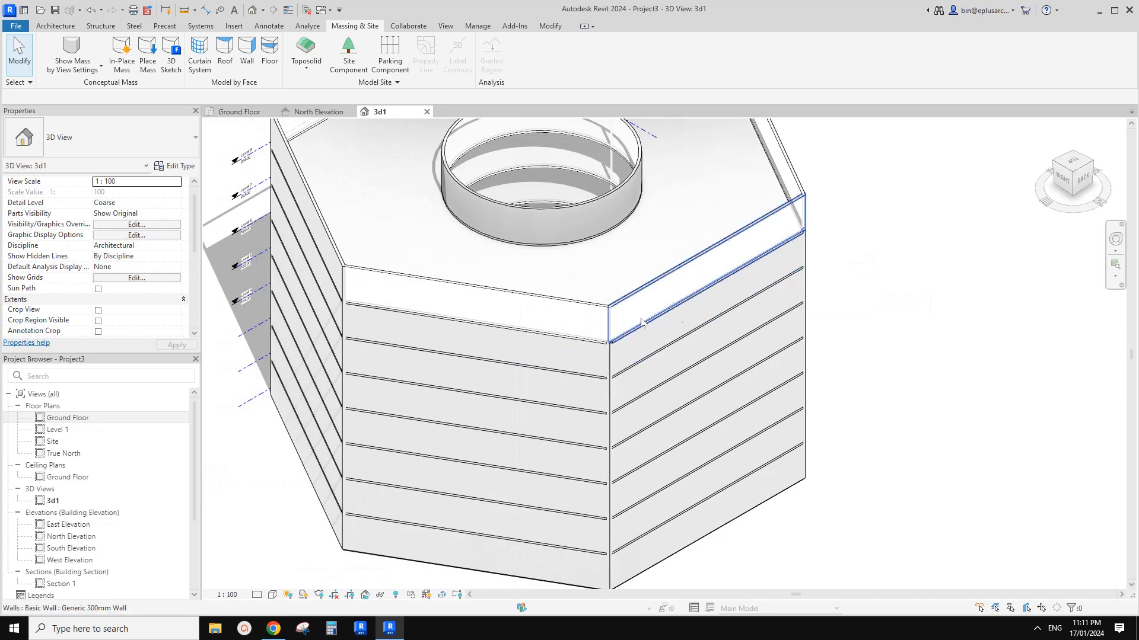
right_click(555, 322)
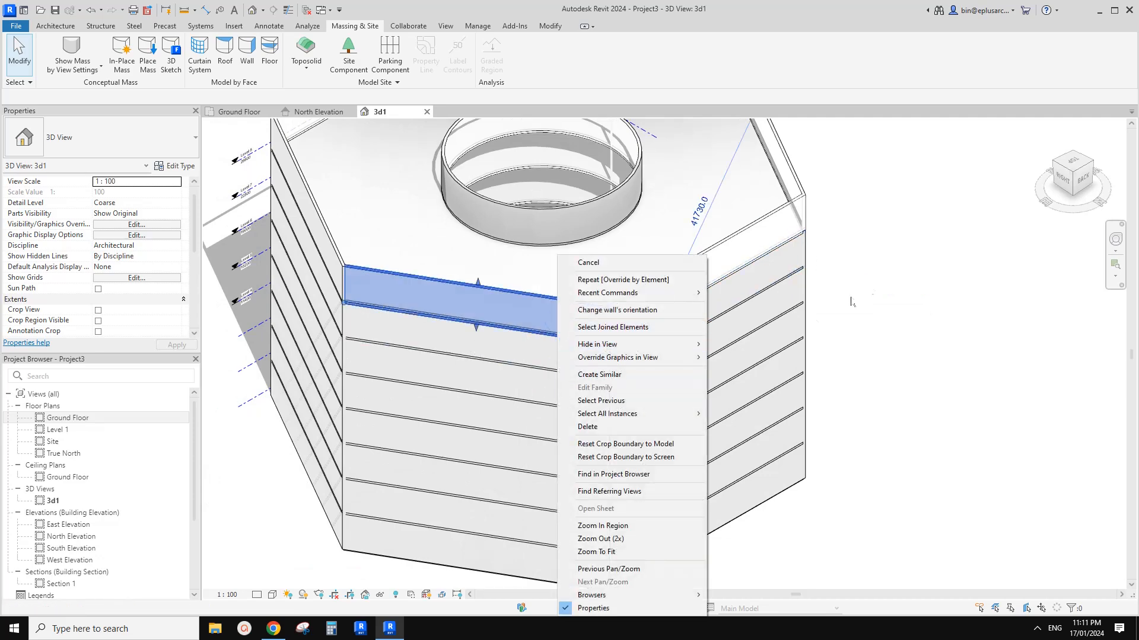
left_click(870, 284)
middle_click_drag(656, 304, 564, 302)
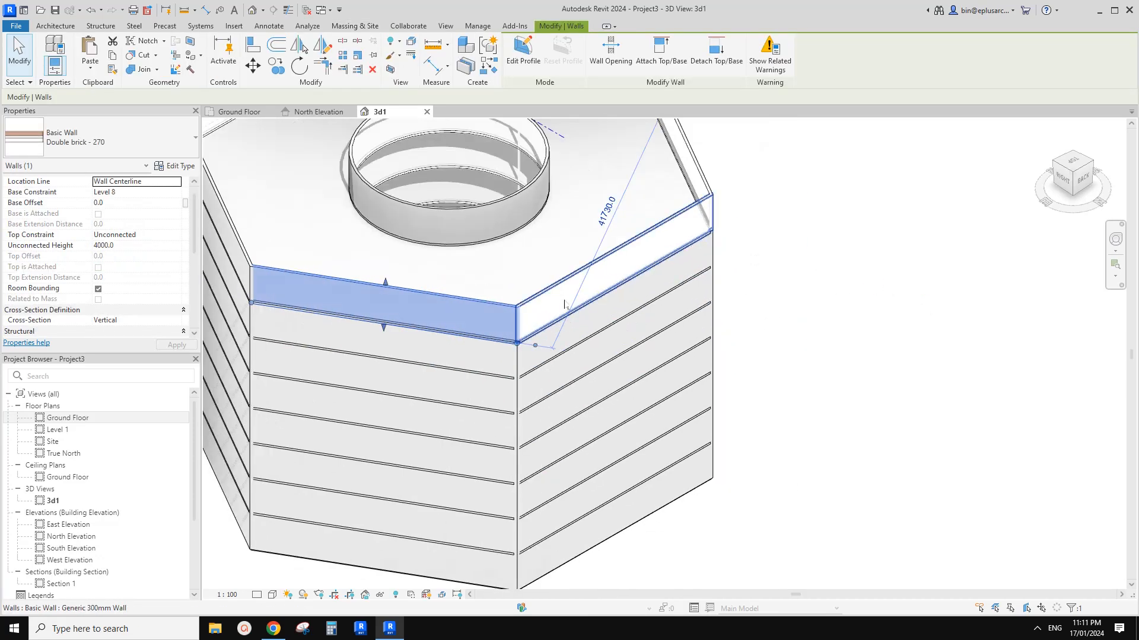
left_click(564, 293)
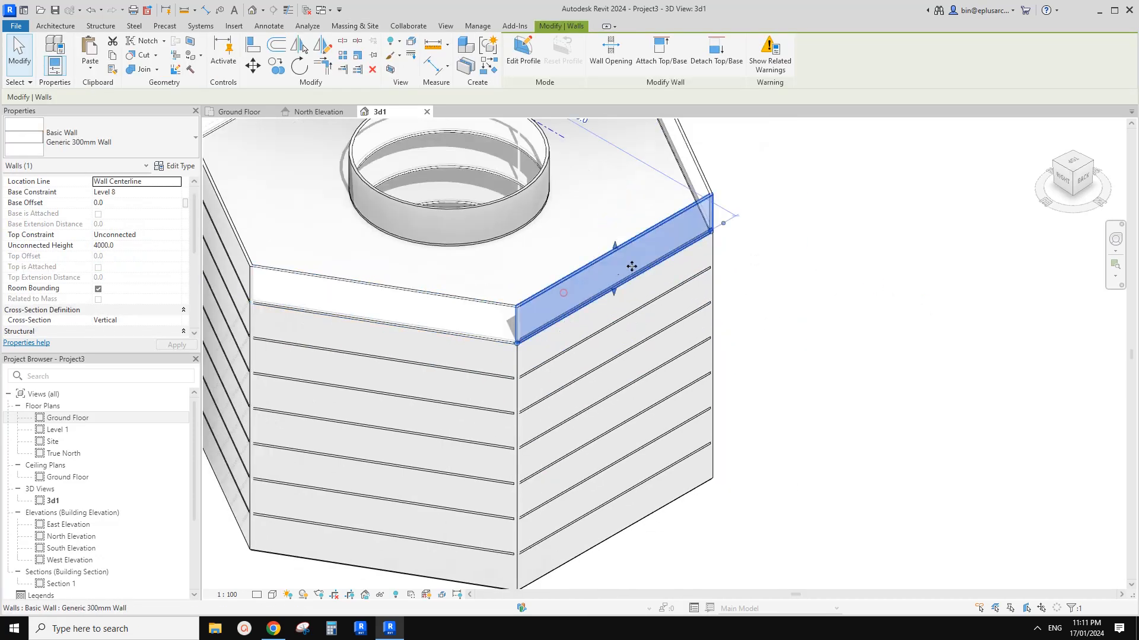
left_click(773, 255)
left_click(274, 629)
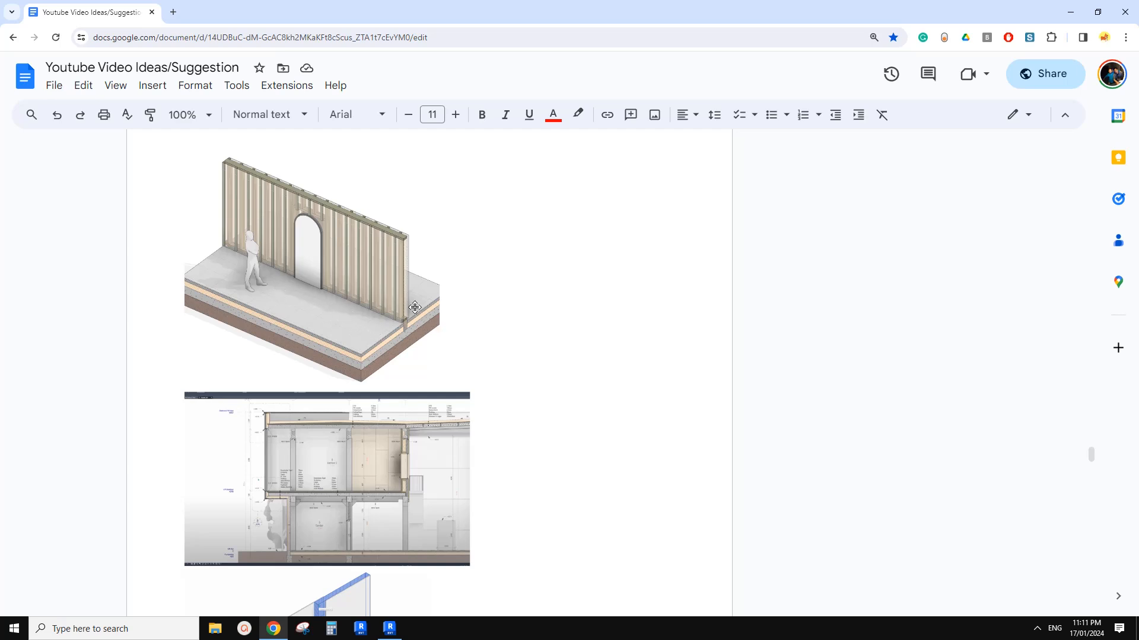
left_click(389, 628)
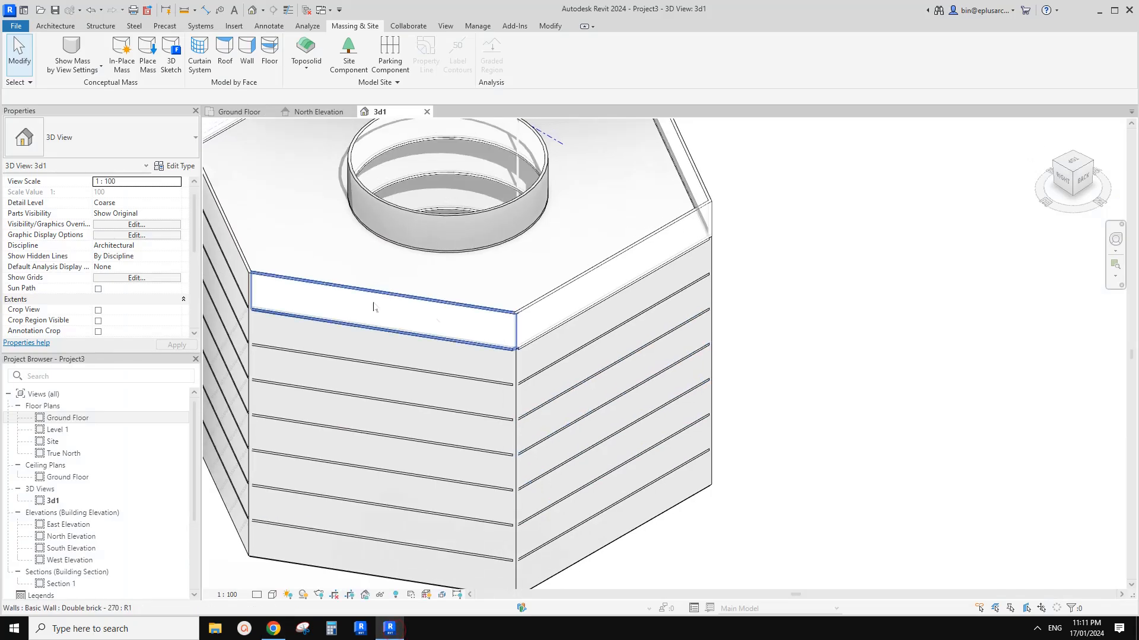
scroll(533, 362, "up", 1)
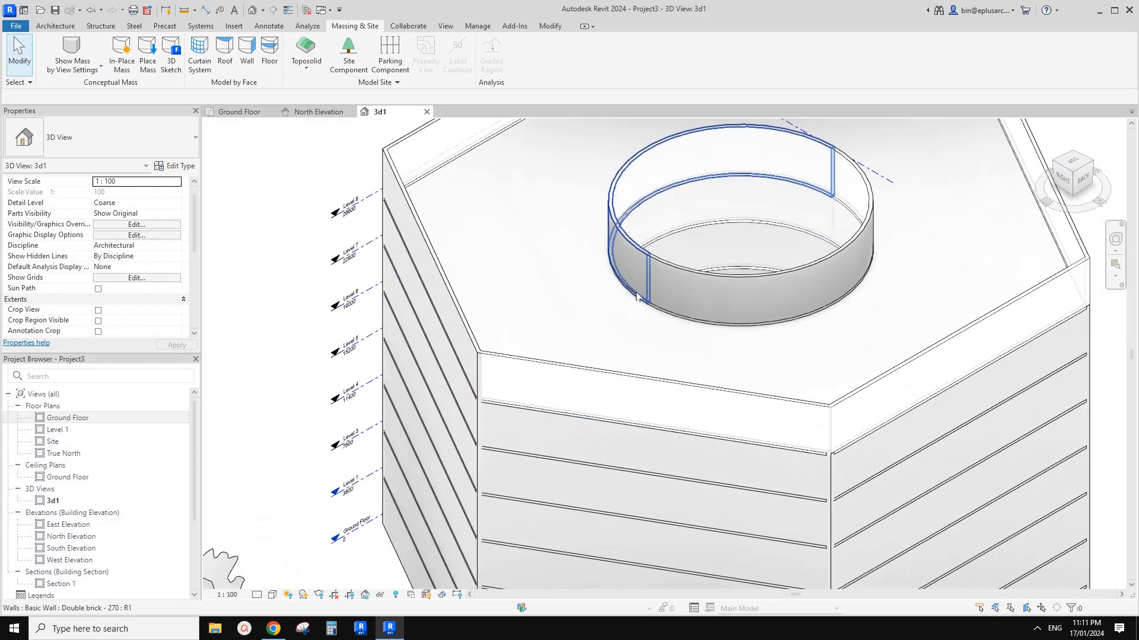
scroll(582, 312, "down", 1)
middle_click_drag(560, 311, 468, 254)
scroll(394, 415, "up", 1)
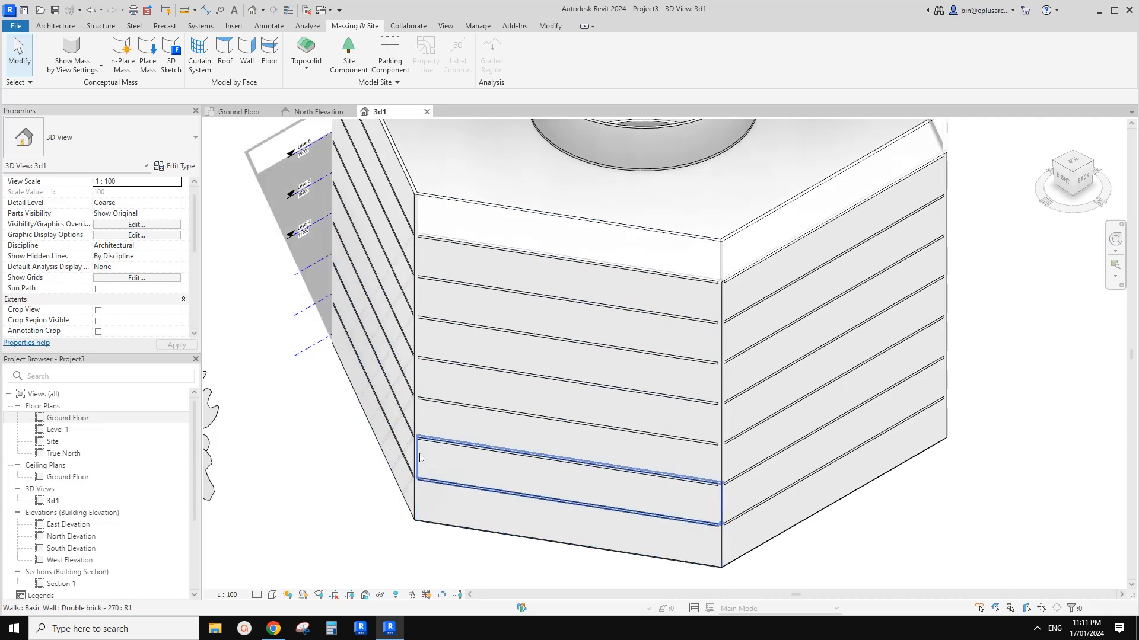
left_click(273, 630)
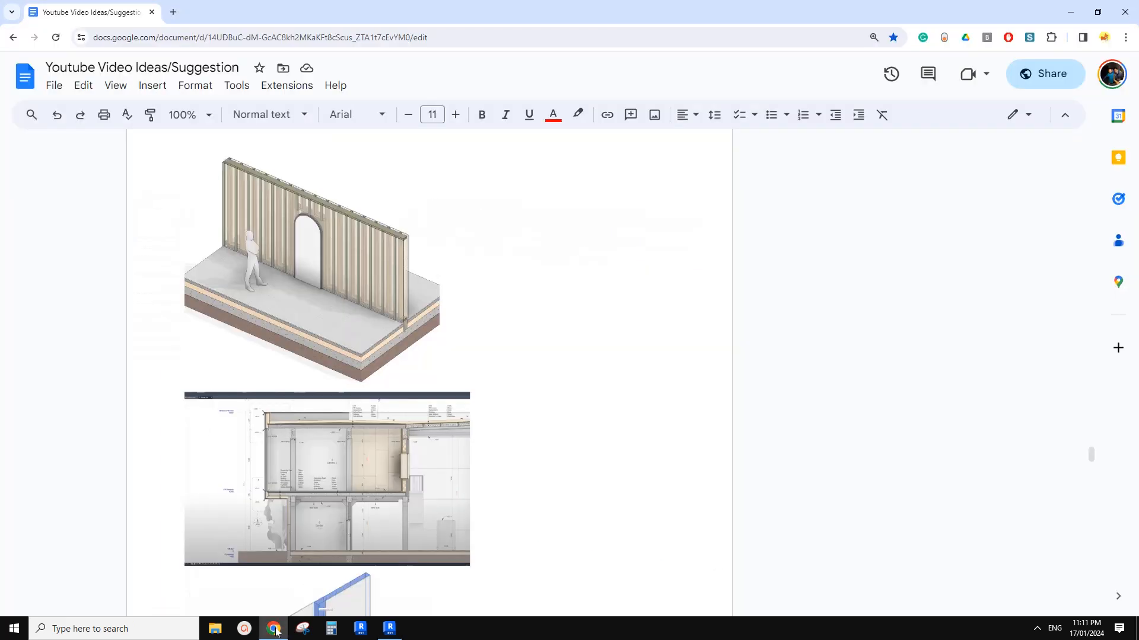
left_click(389, 629)
Step: Turn the 3D view's ambient shadows off and back on in Graphic Display Options, applying each to compare the shading
middle_click_drag(546, 407, 478, 564)
key("d")
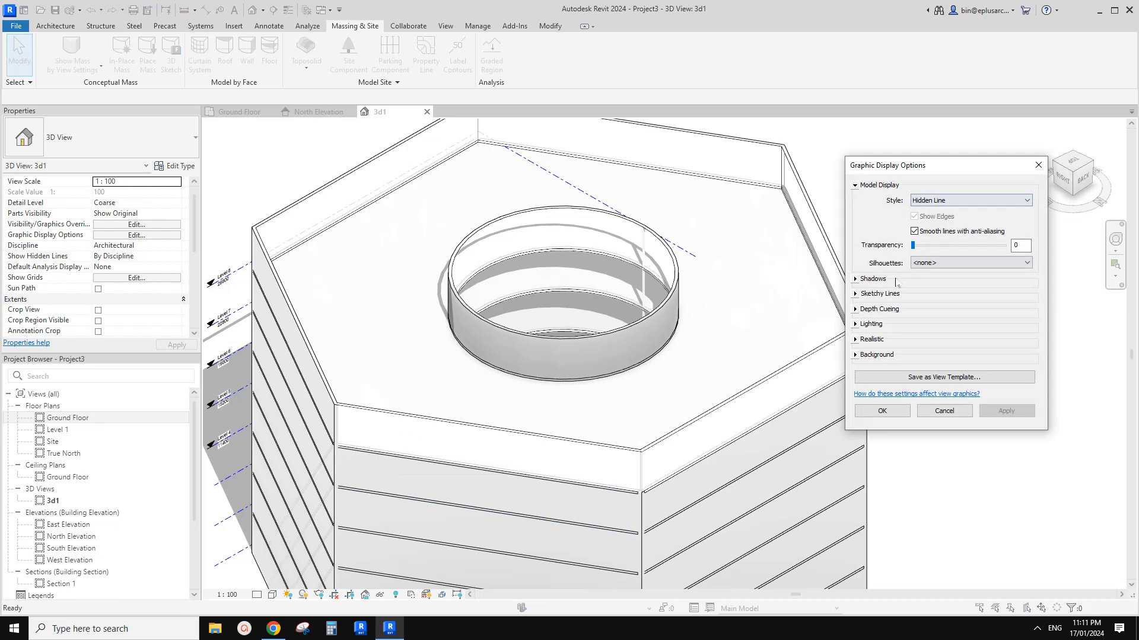
left_click(855, 280)
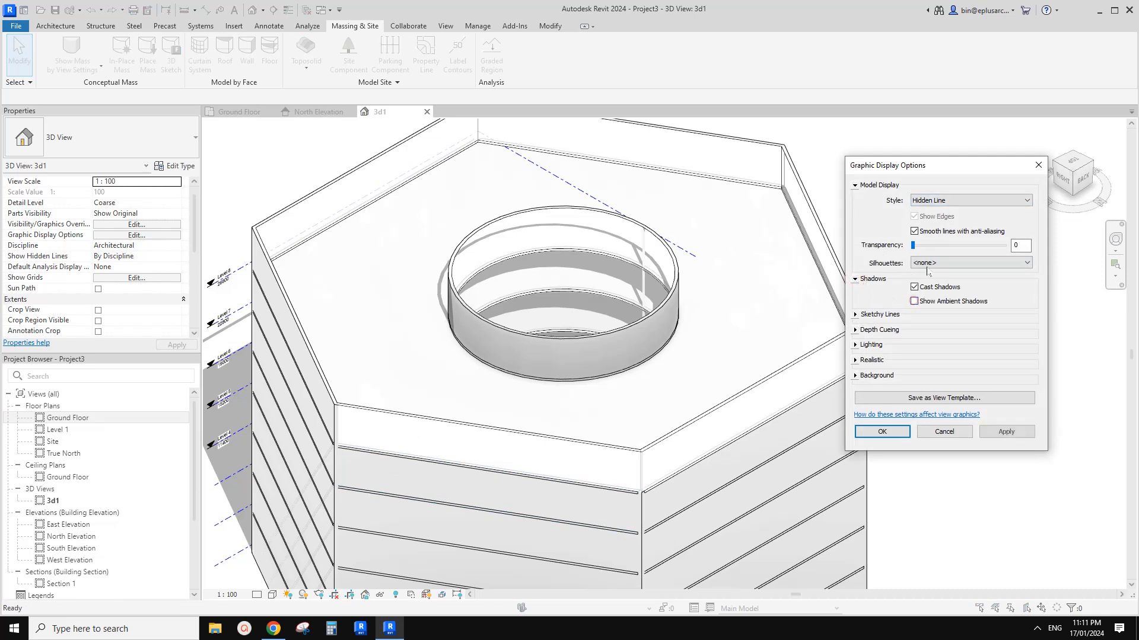
left_click(1004, 432)
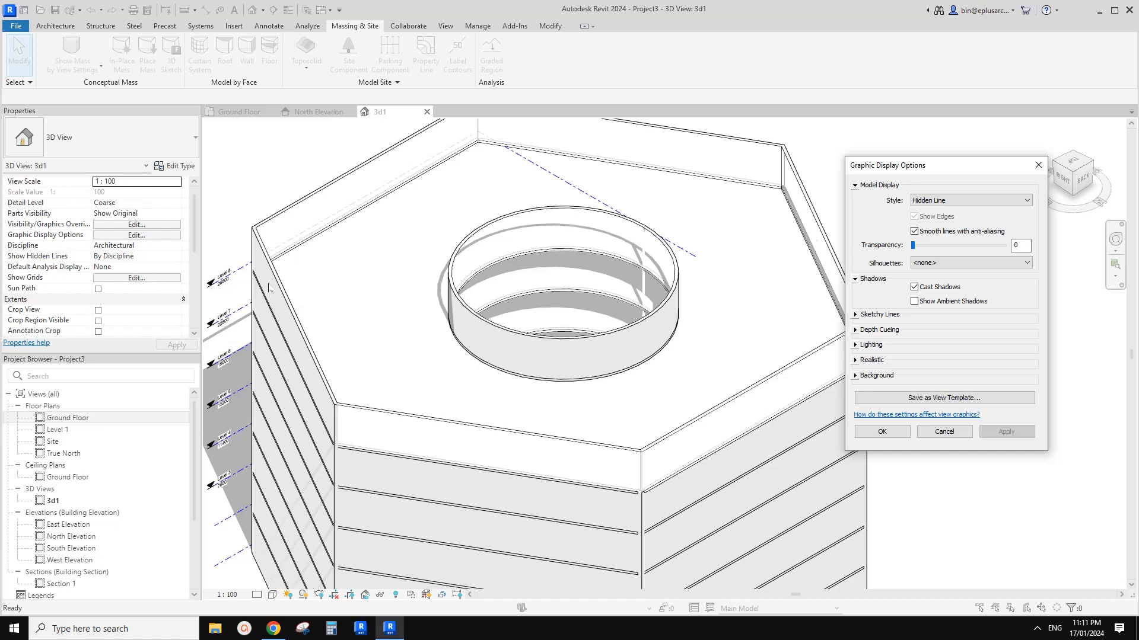
left_click(925, 302)
left_click(1005, 432)
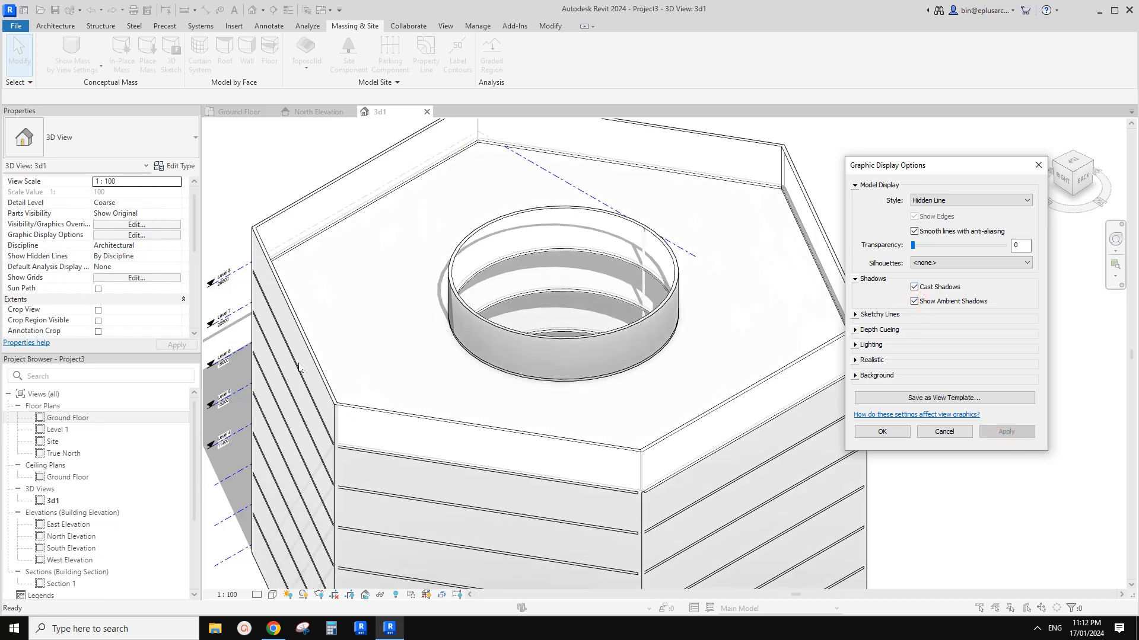
Step: Set the 3D view's sun setting to the Sunlight from Top Right lighting preset in Graphic Display Options
left_click(855, 346)
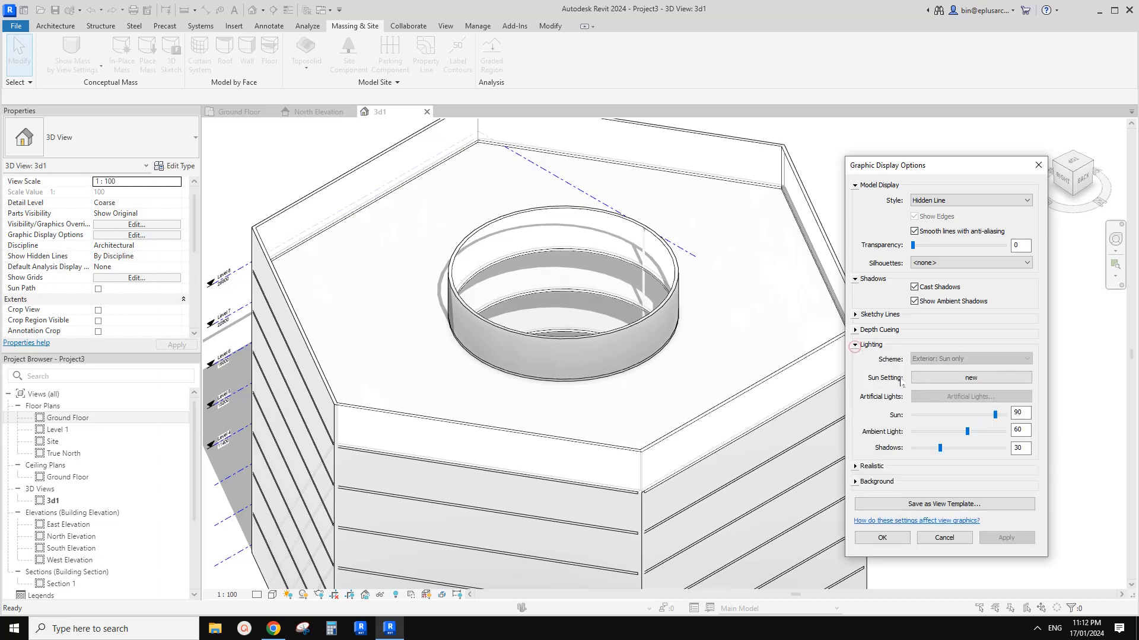
left_click(952, 379)
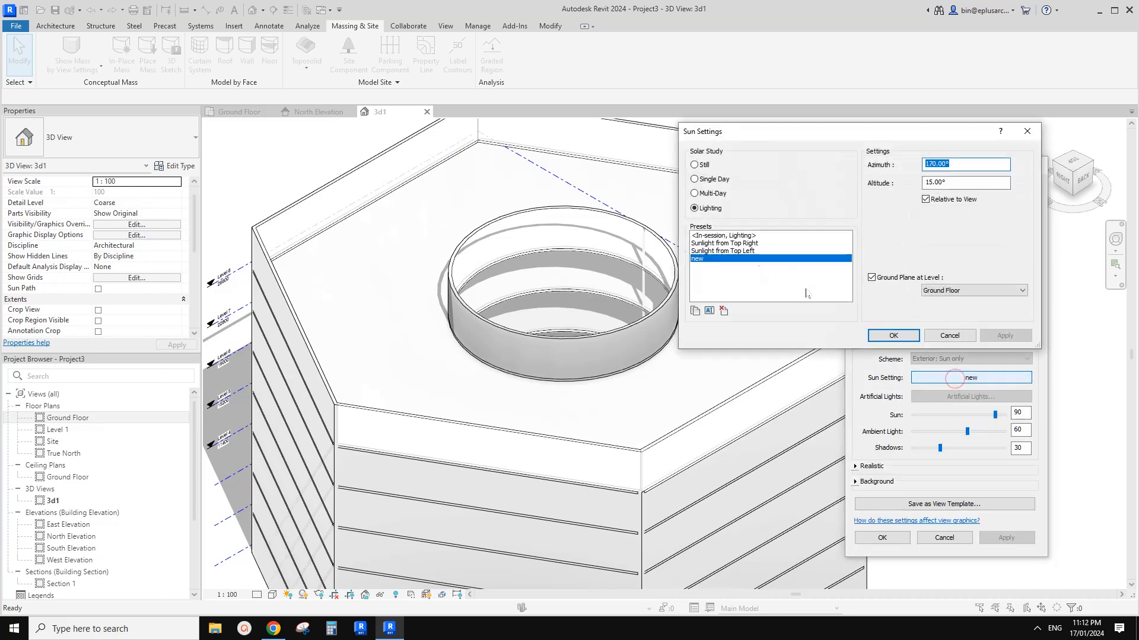
left_click(735, 244)
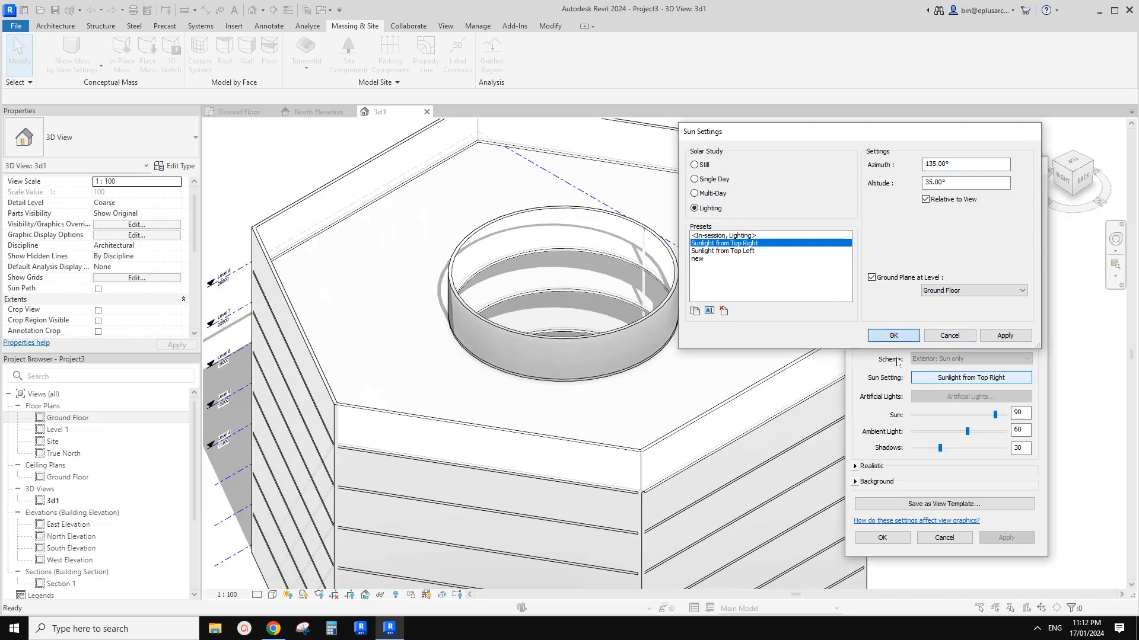
left_click(893, 336)
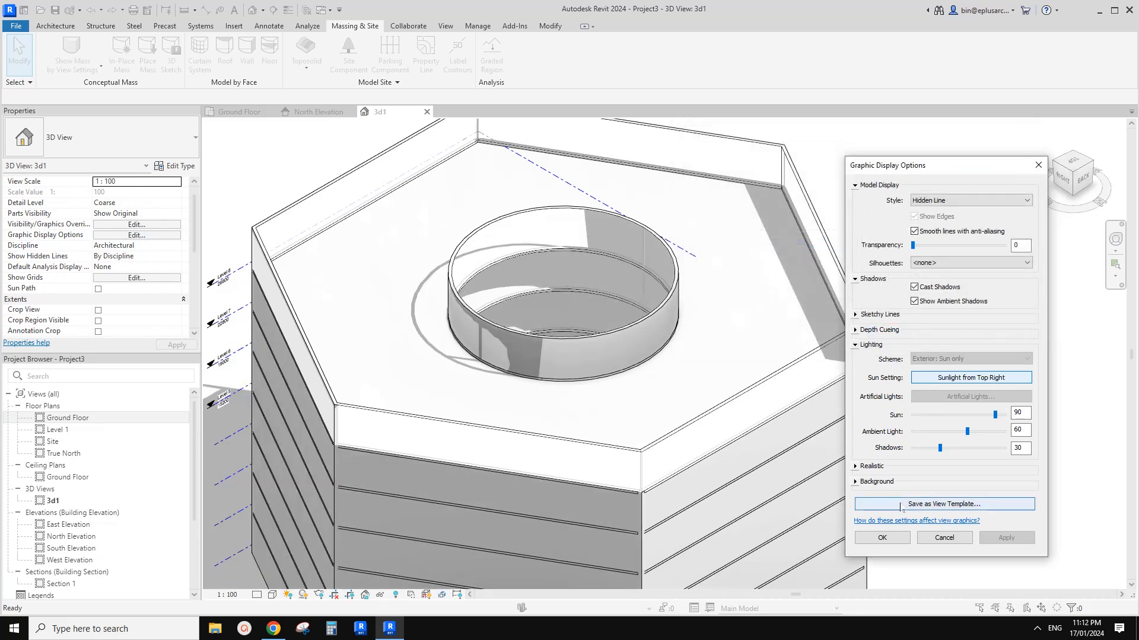
left_click(882, 537)
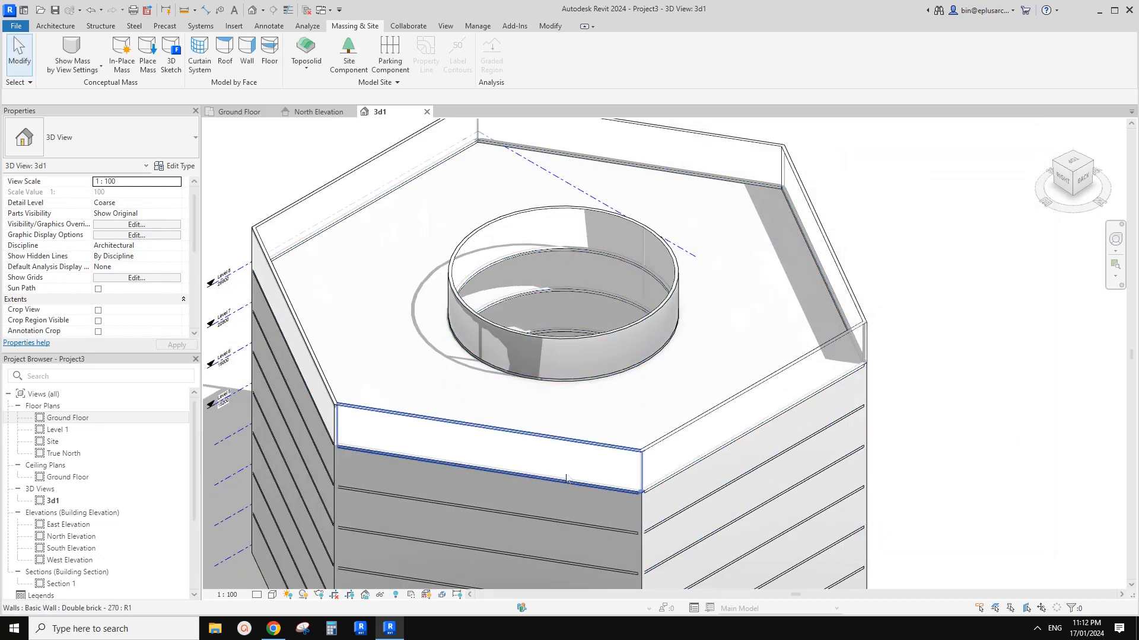
Step: Lower the shading transparency of the Finish material to 1 in the Generic 300mm Wall type's structure layer
scroll(656, 331, "down", 3)
scroll(640, 323, "up", 2)
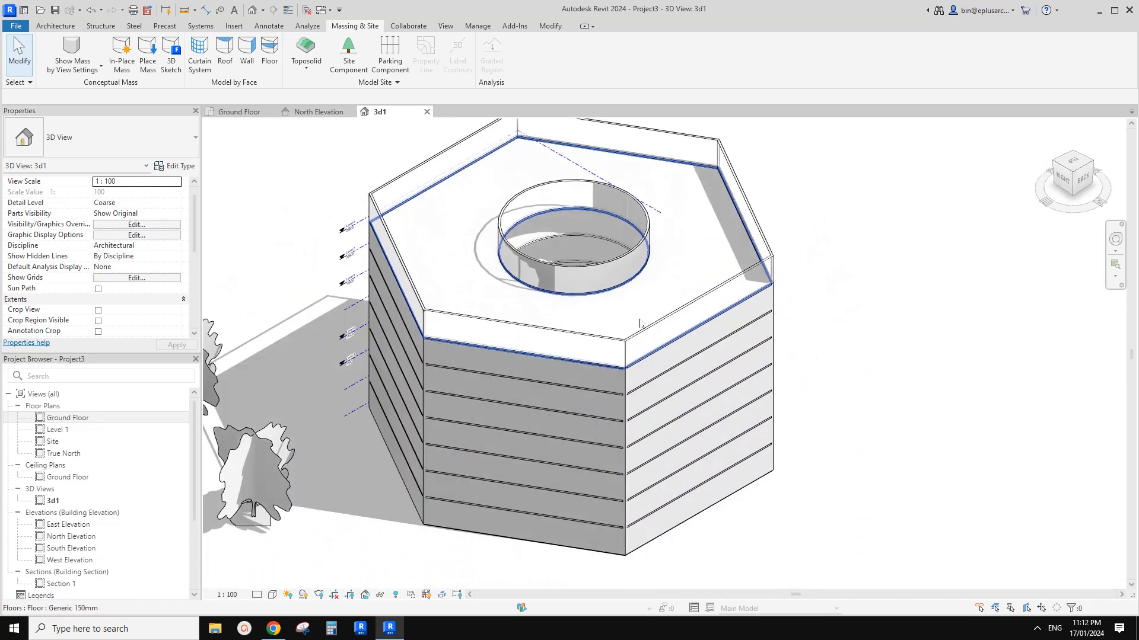
middle_click_drag(672, 266, 614, 309)
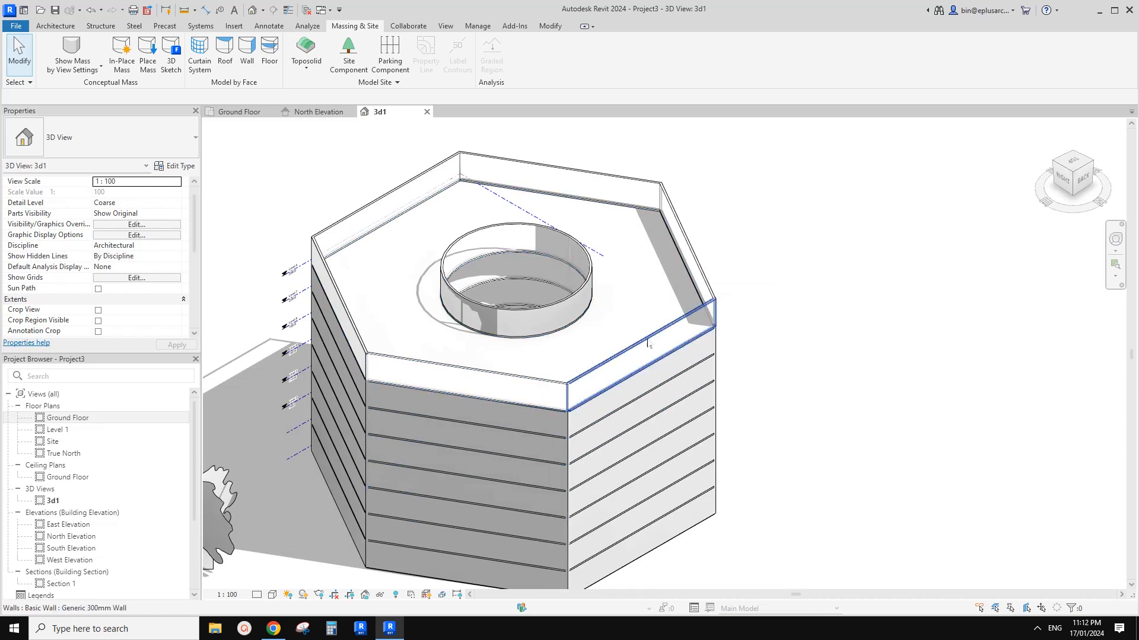
left_click(699, 260)
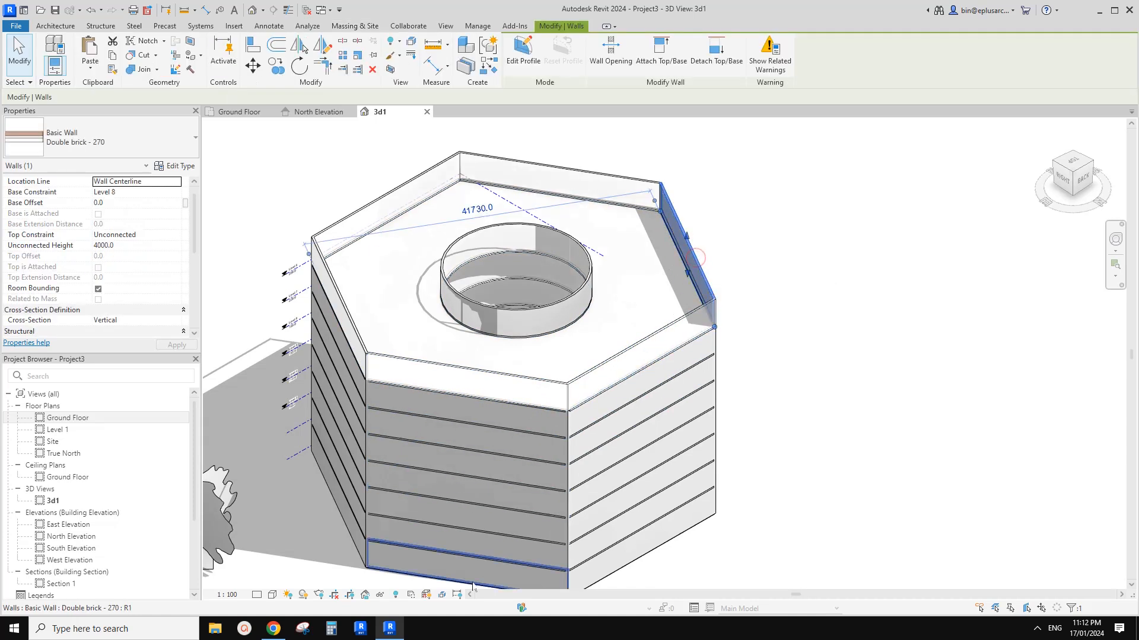
left_click(681, 329)
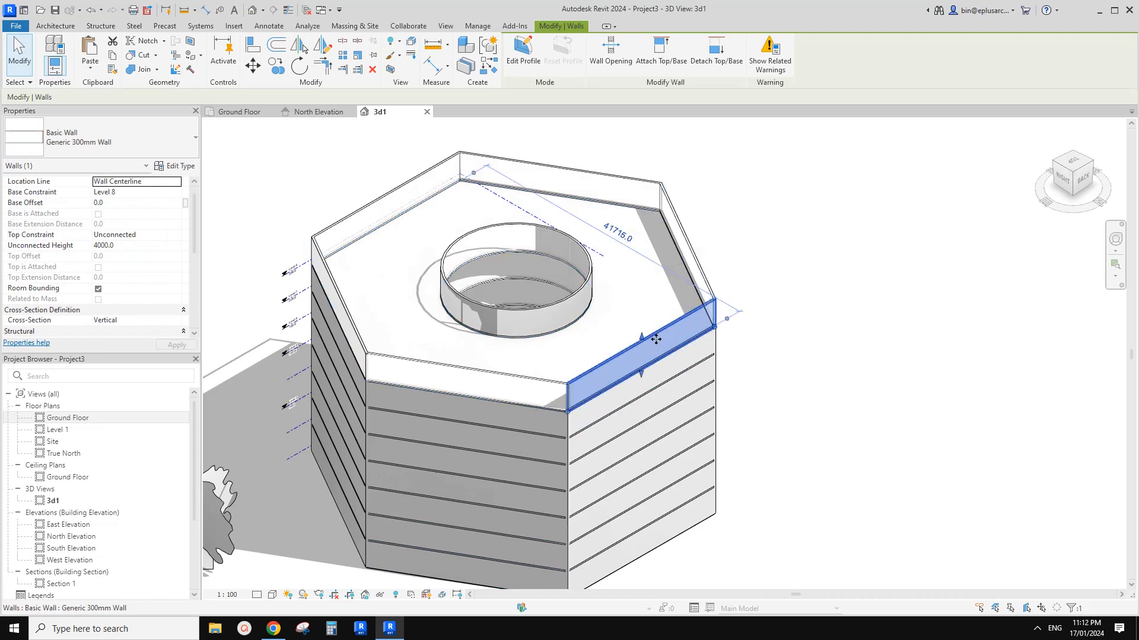
left_click(177, 166)
left_click(509, 225)
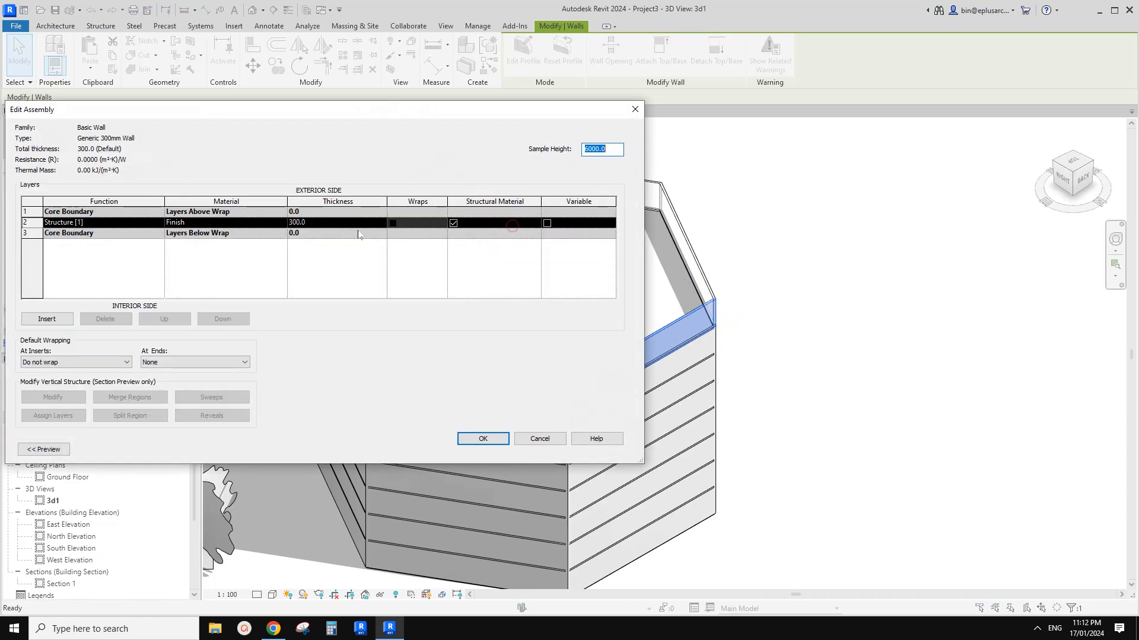
left_click(255, 222)
left_click(283, 222)
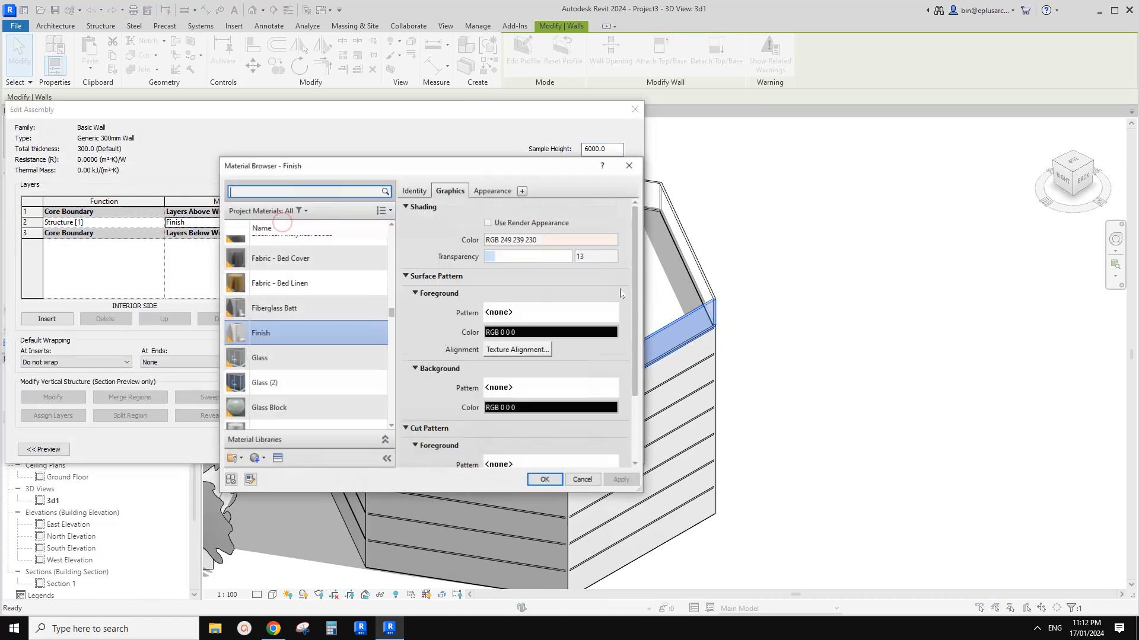
left_click(495, 256)
left_click_drag(496, 258, 487, 261)
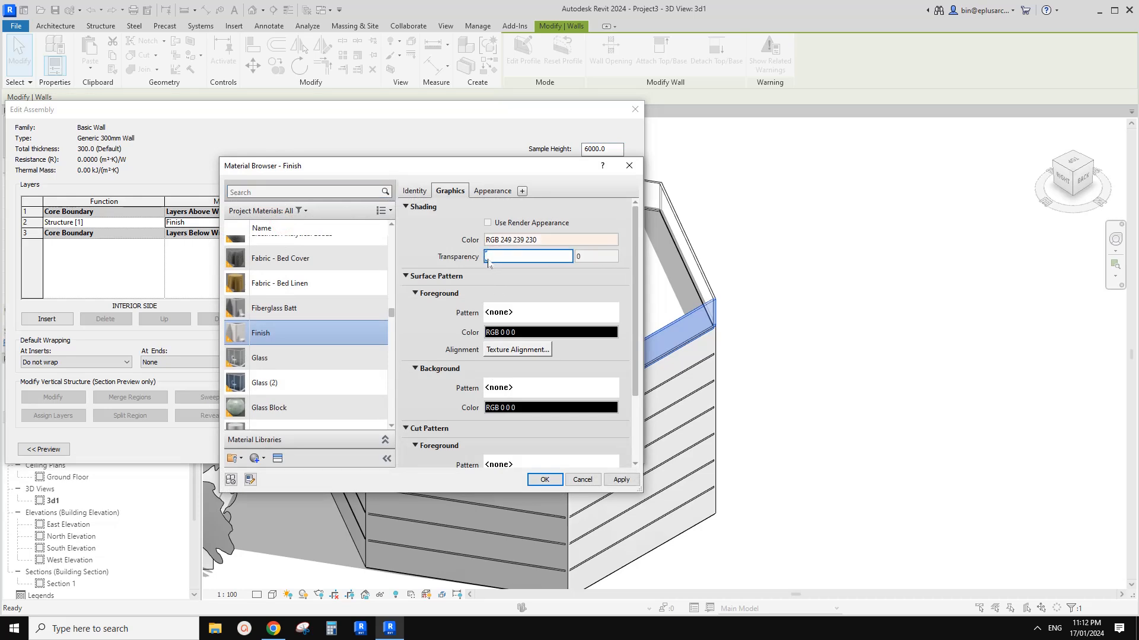
left_click(556, 482)
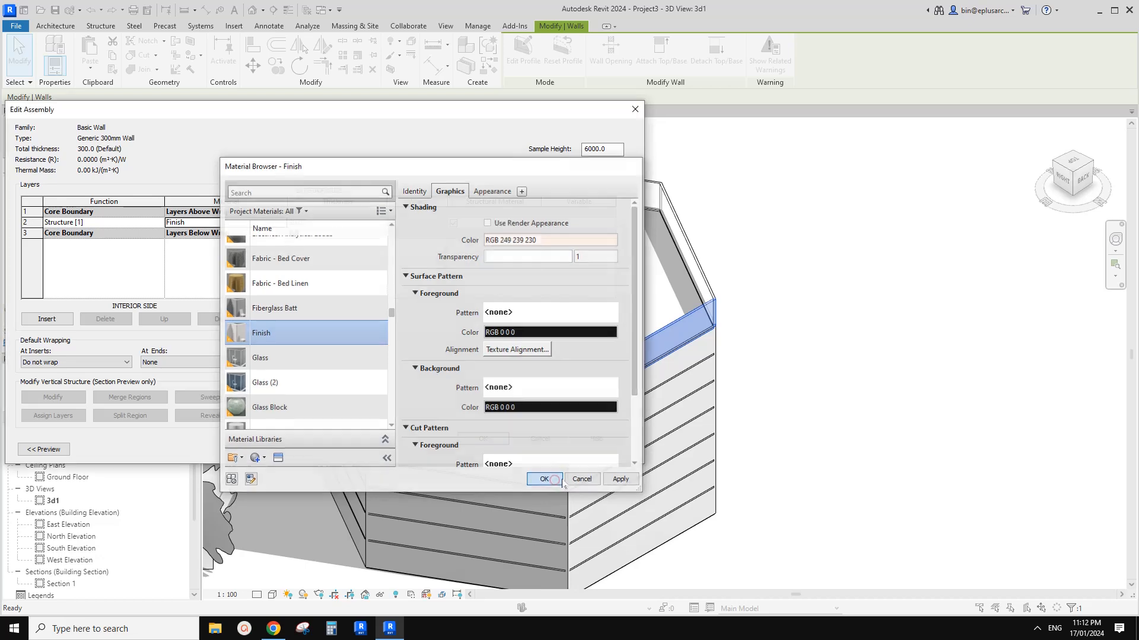
left_click(491, 442)
left_click(496, 449)
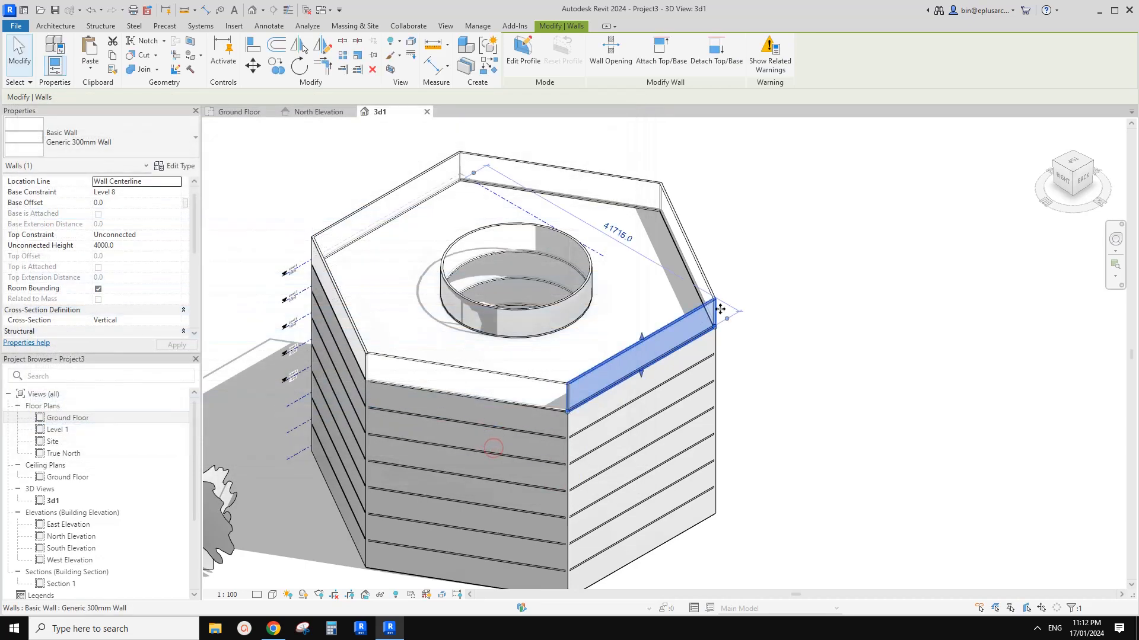
Step: Match the adjoining Double brick - 270 wall on Level 8 to the Generic 300mm Wall type with Match Type
scroll(595, 395, "up", 1)
left_click(844, 302)
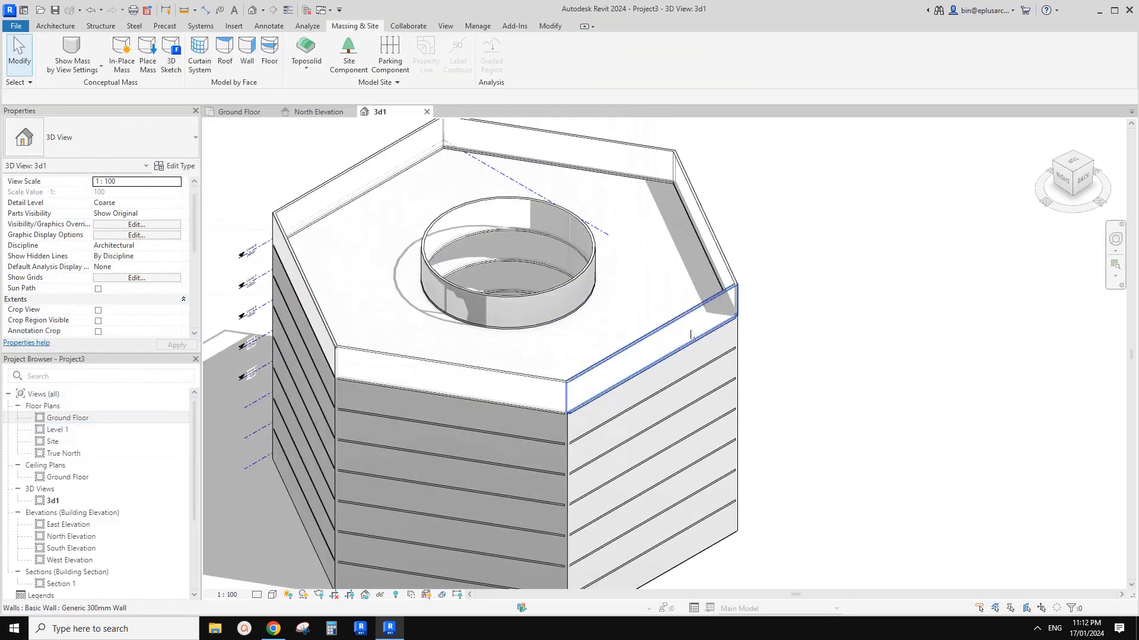
key("m")
key("a")
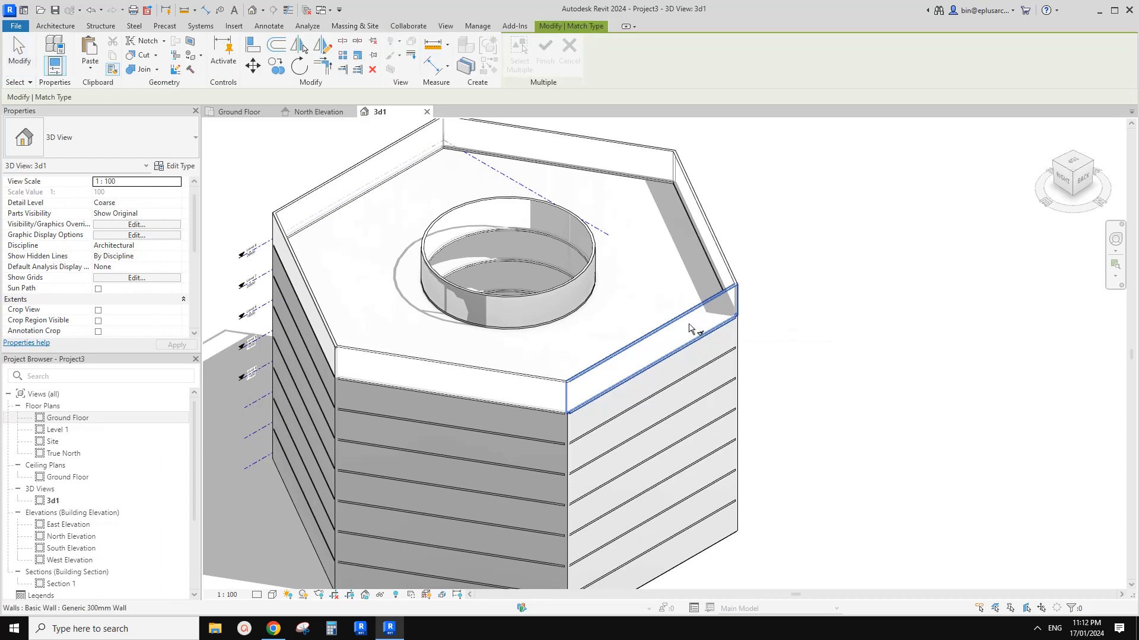
left_click(692, 326)
left_click(722, 254)
key("Escape")
left_click(707, 237)
left_click(785, 221)
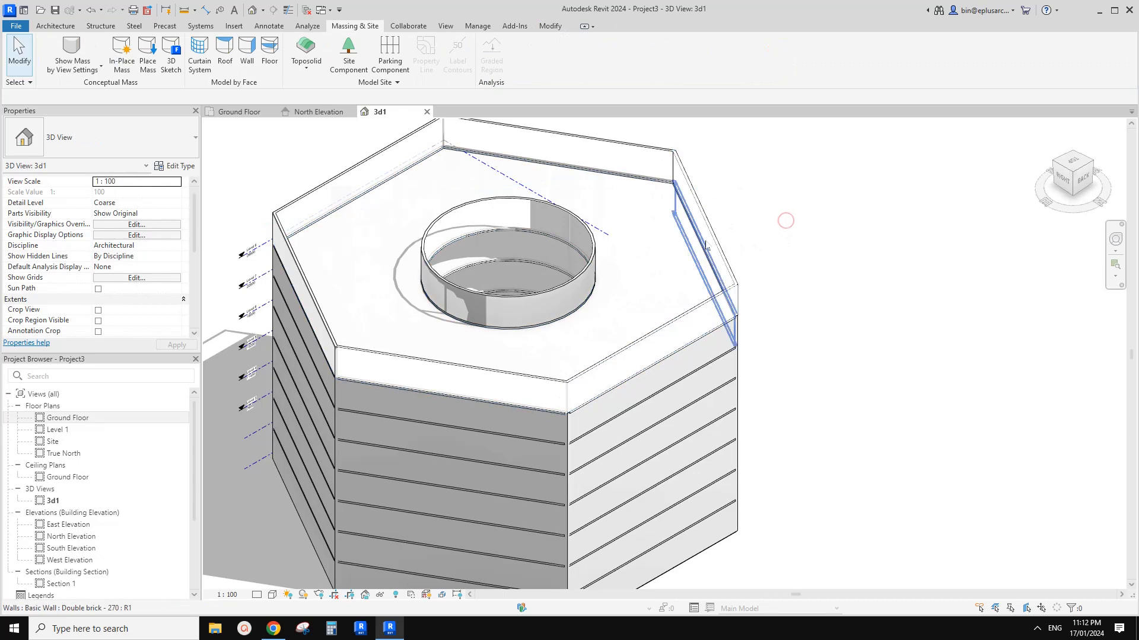
scroll(706, 247, "up", 3)
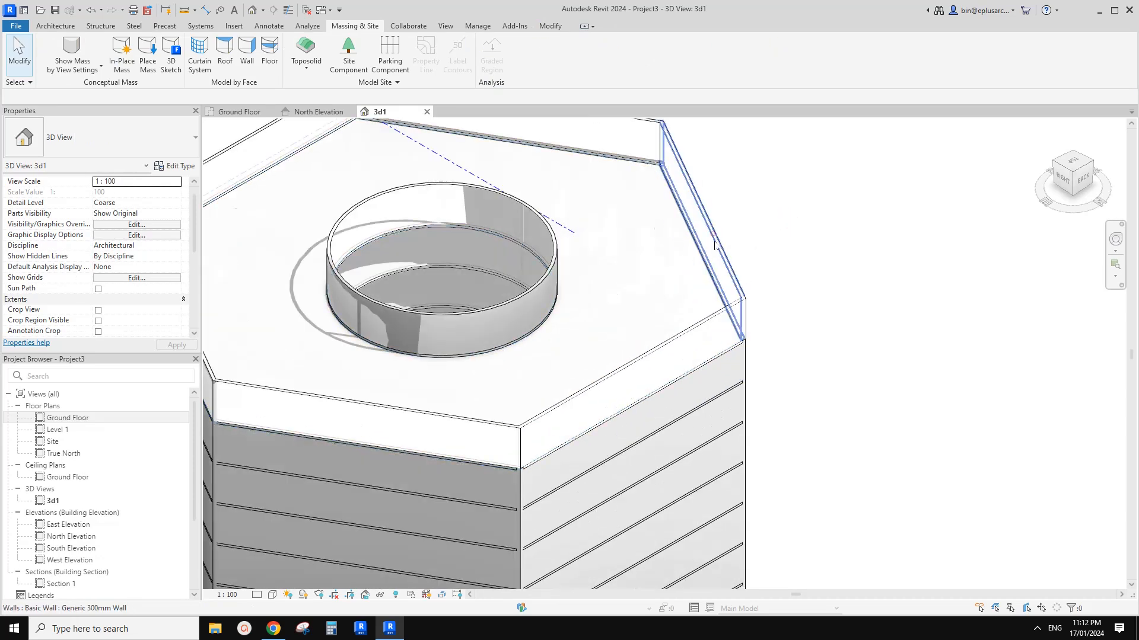
left_click(715, 245)
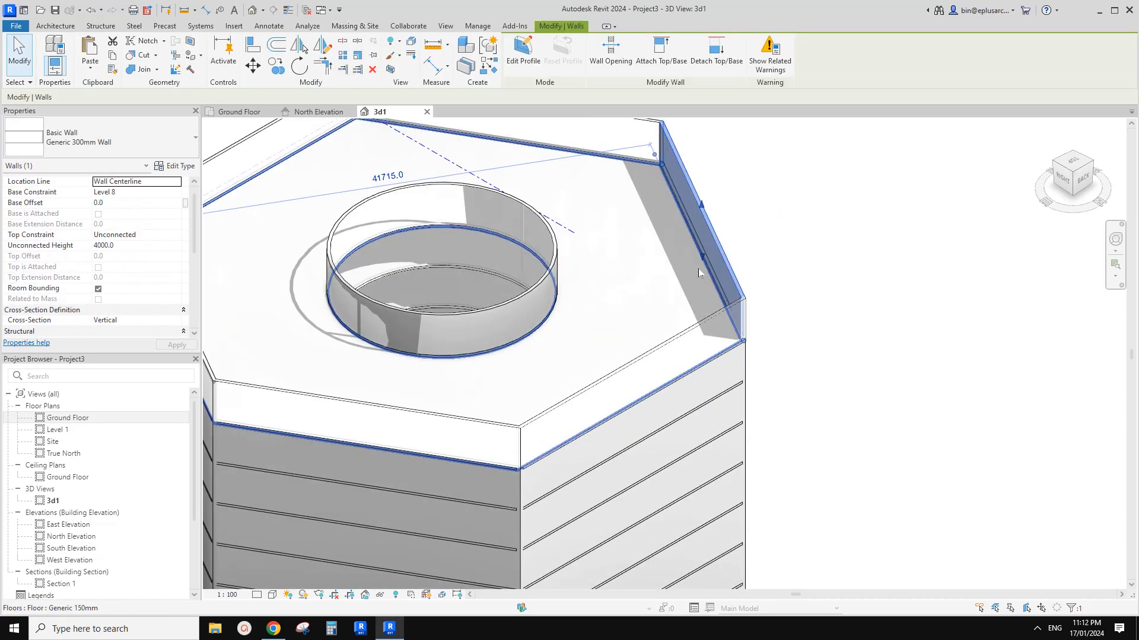
left_click(767, 257)
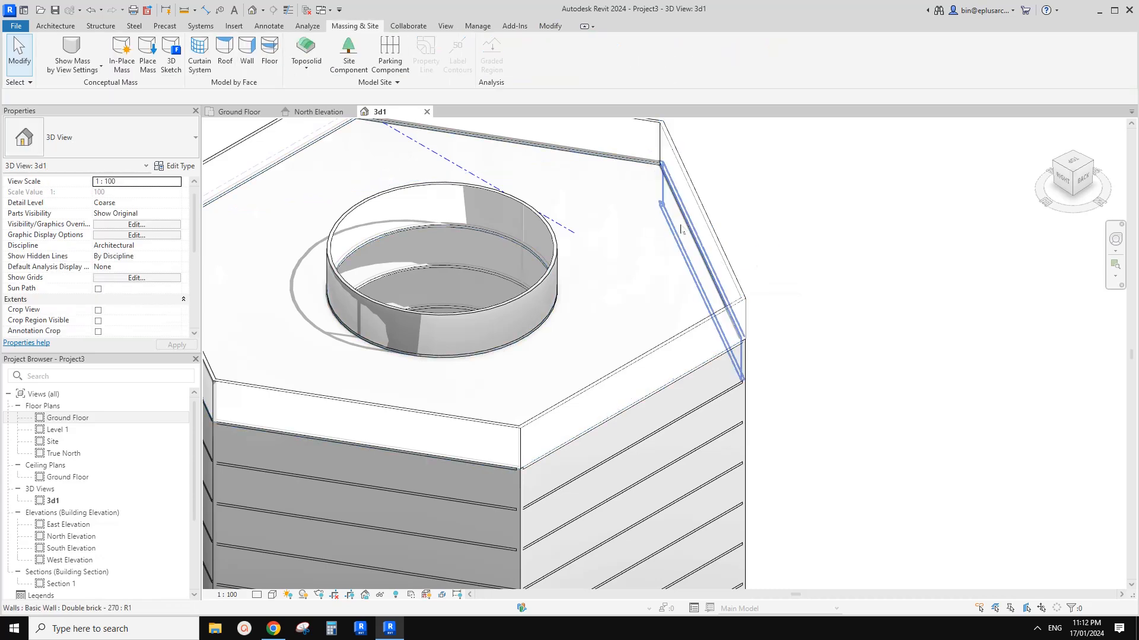
key("m")
key("a")
left_click(718, 384)
key("Escape")
Step: Turn ambient shadows off and on twice, applying each change to compare the shading on the roof's circular wall
scroll(706, 229, "down", 2)
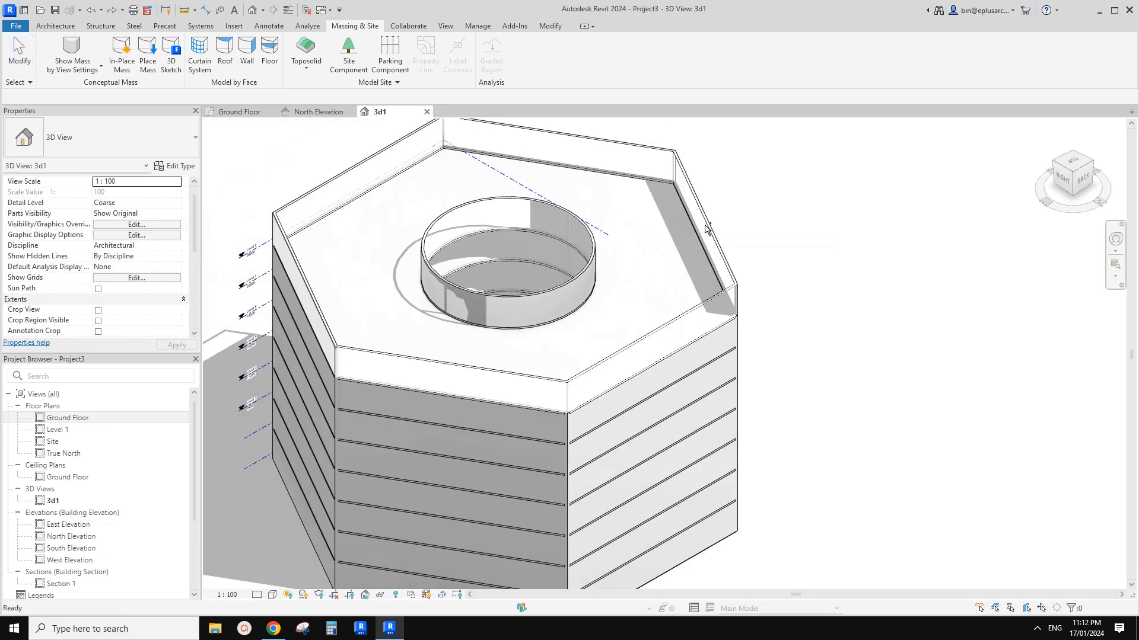
scroll(689, 253, "up", 3)
key("g")
key("d")
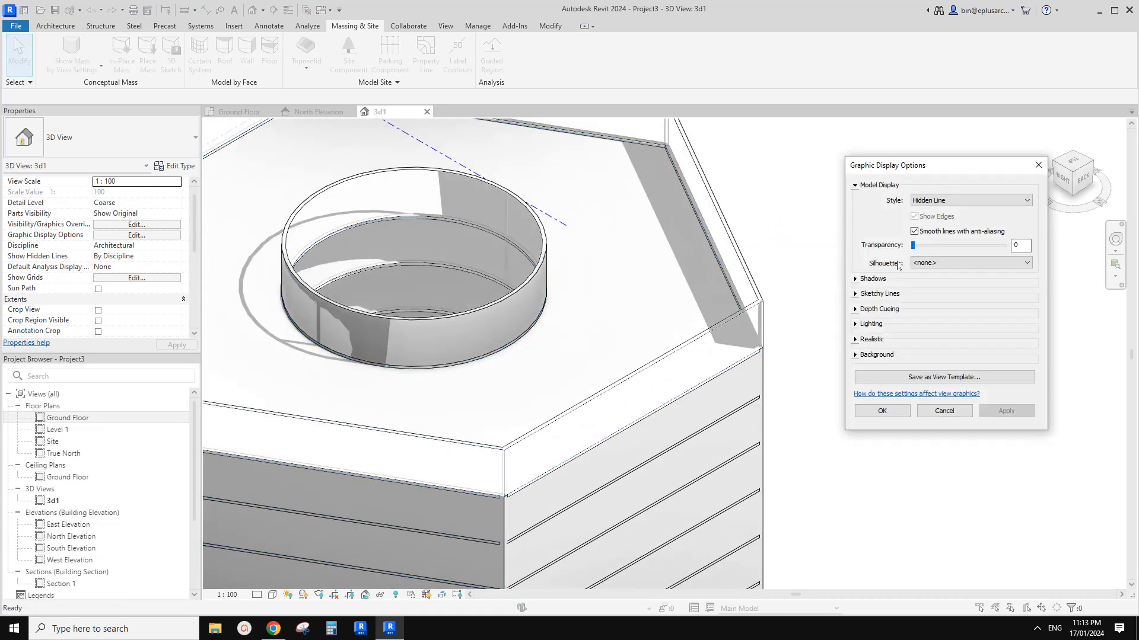
left_click(855, 279)
left_click(915, 301)
left_click(1004, 431)
left_click(914, 301)
left_click(1006, 432)
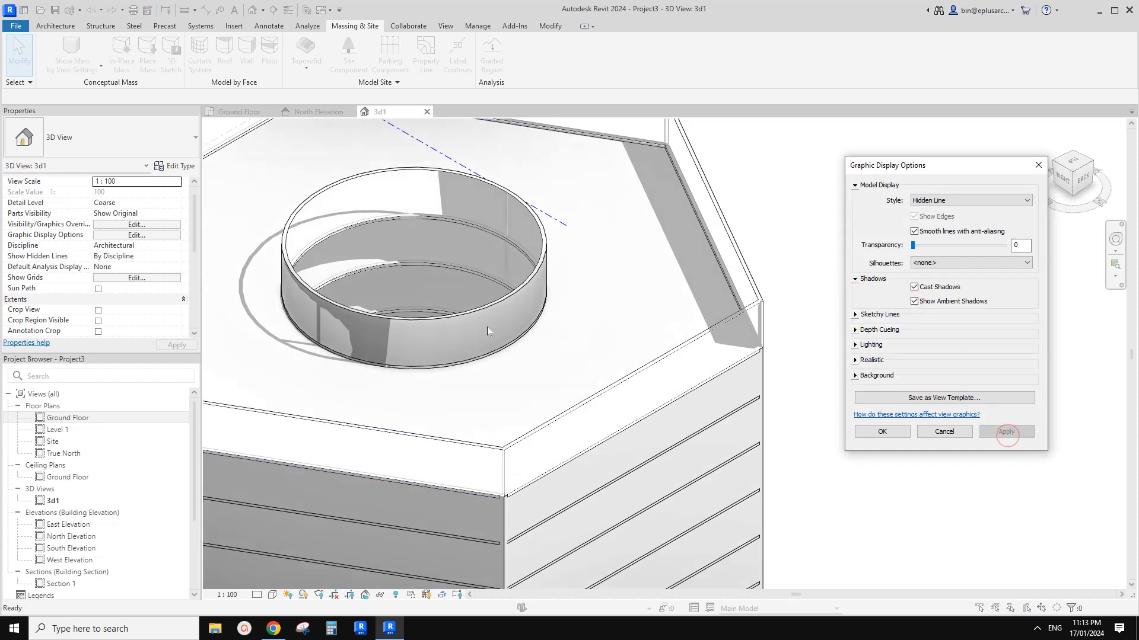
left_click(915, 301)
left_click(985, 430)
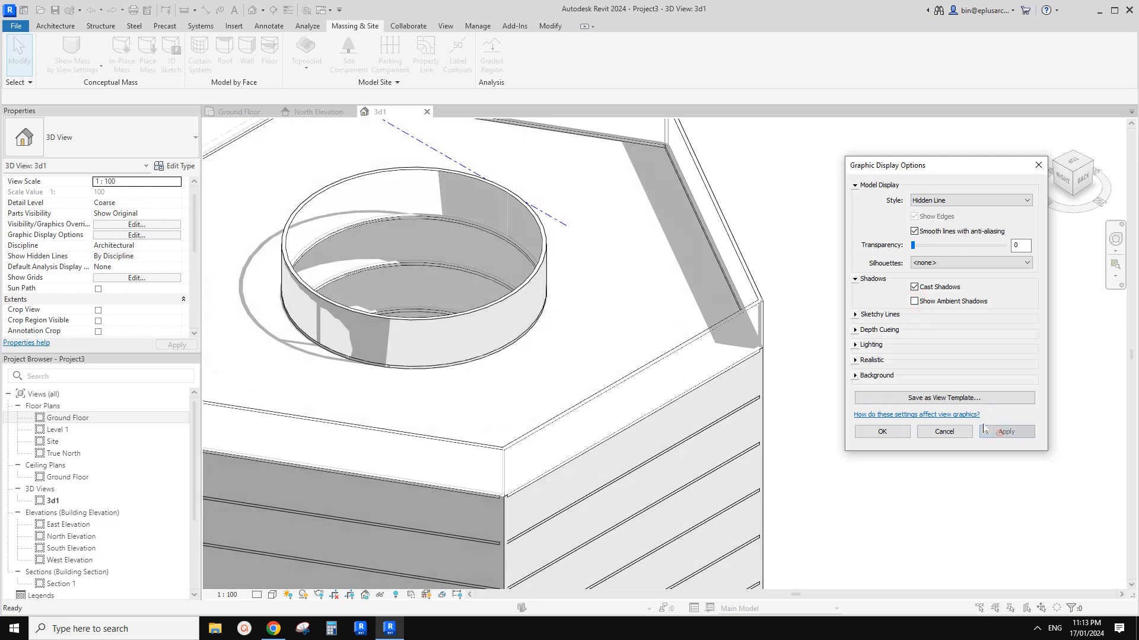
left_click(914, 301)
left_click(1013, 433)
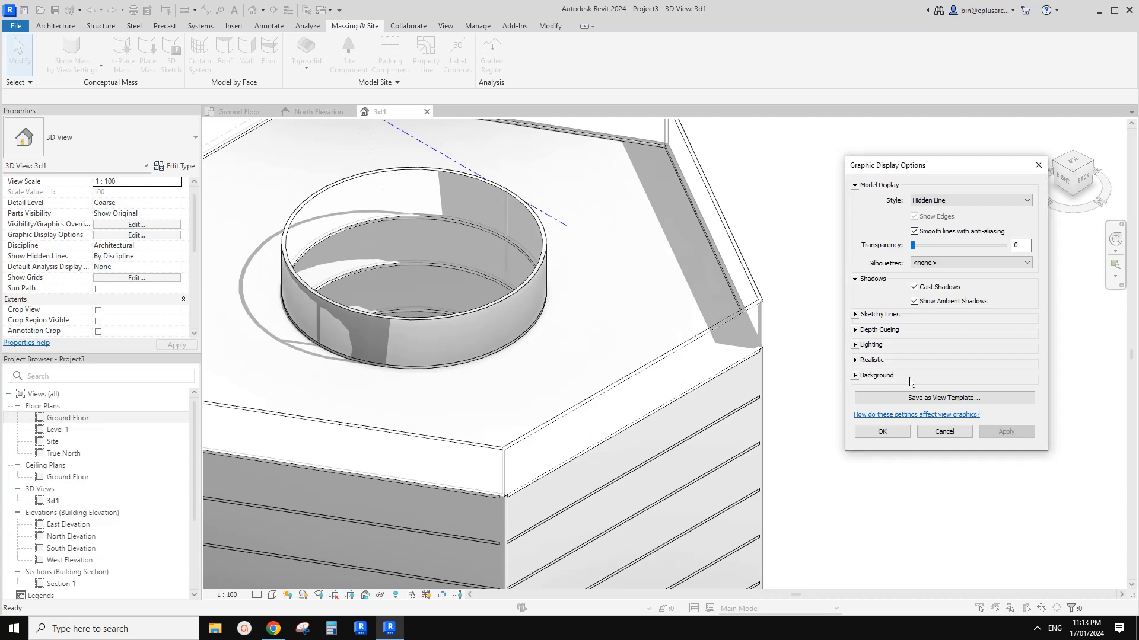
left_click(890, 431)
Step: Examine the ambient shading on the roof floor around the circular opening and at the far parapet corner at different zoom levels
scroll(890, 431, "down", 1)
middle_click_drag(586, 330, 599, 325)
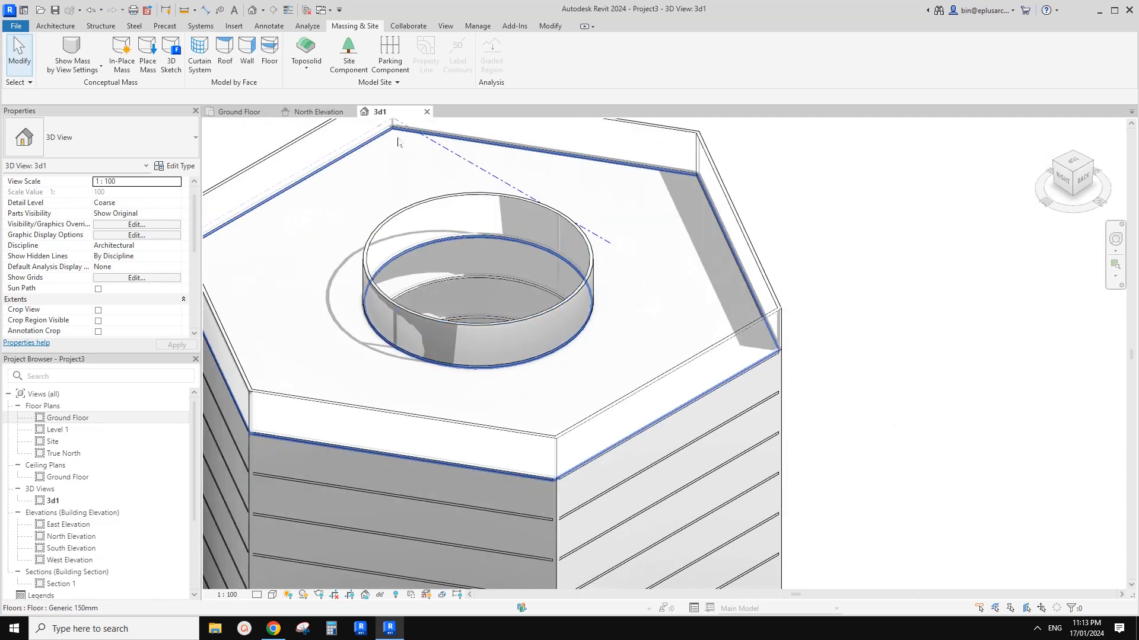
middle_click_drag(413, 171, 467, 210)
scroll(443, 193, "up", 1)
scroll(452, 203, "up", 1)
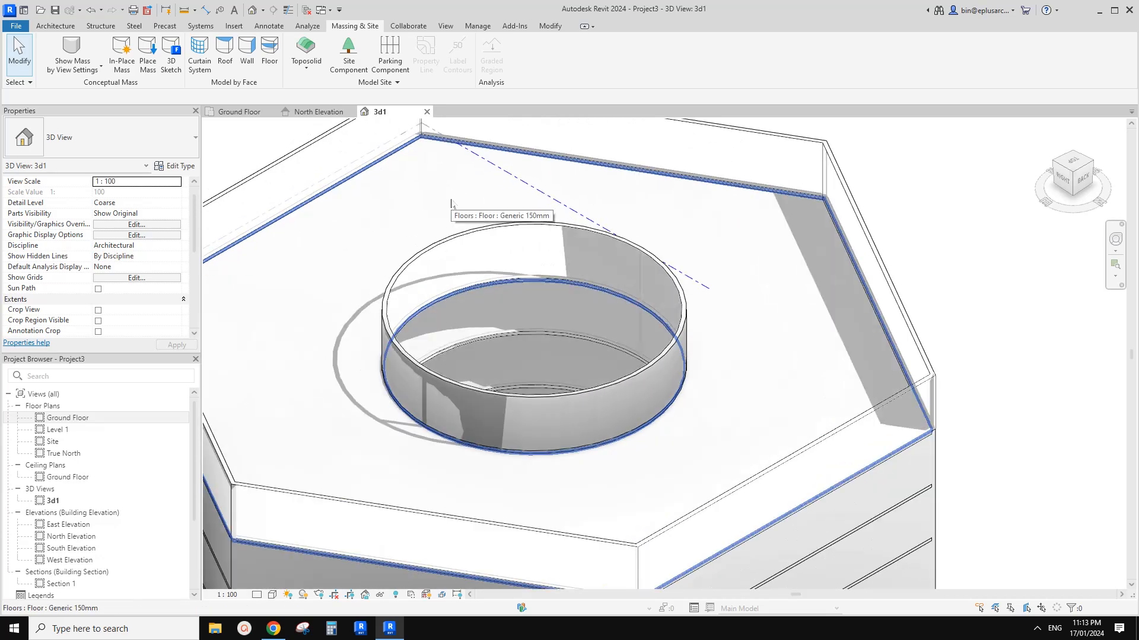
scroll(452, 203, "down", 1)
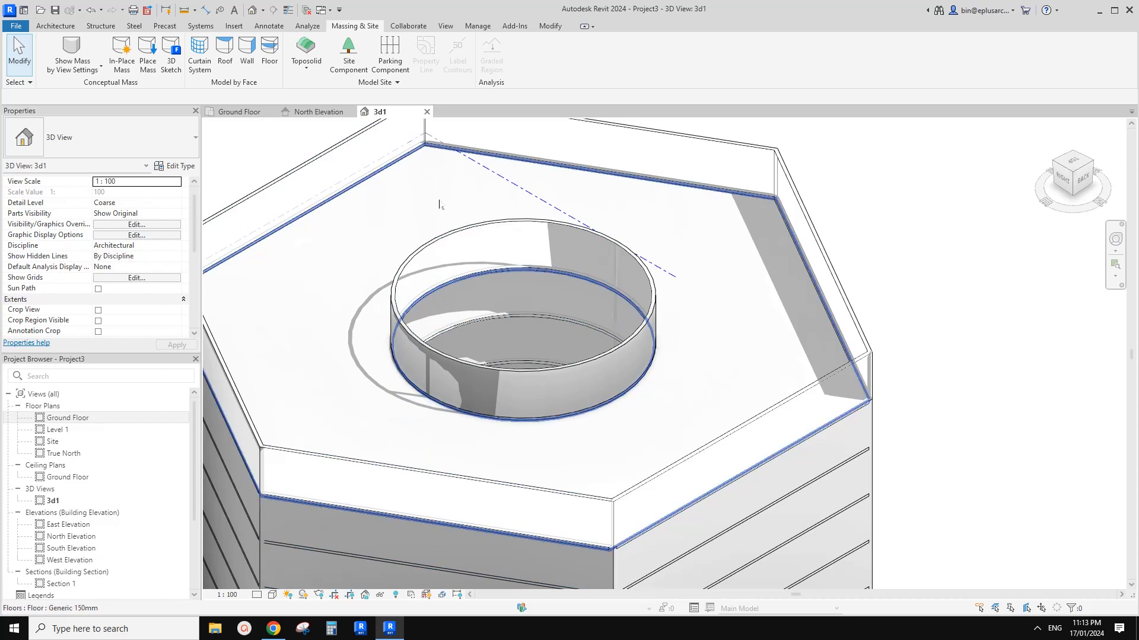
middle_click_drag(461, 205, 484, 201)
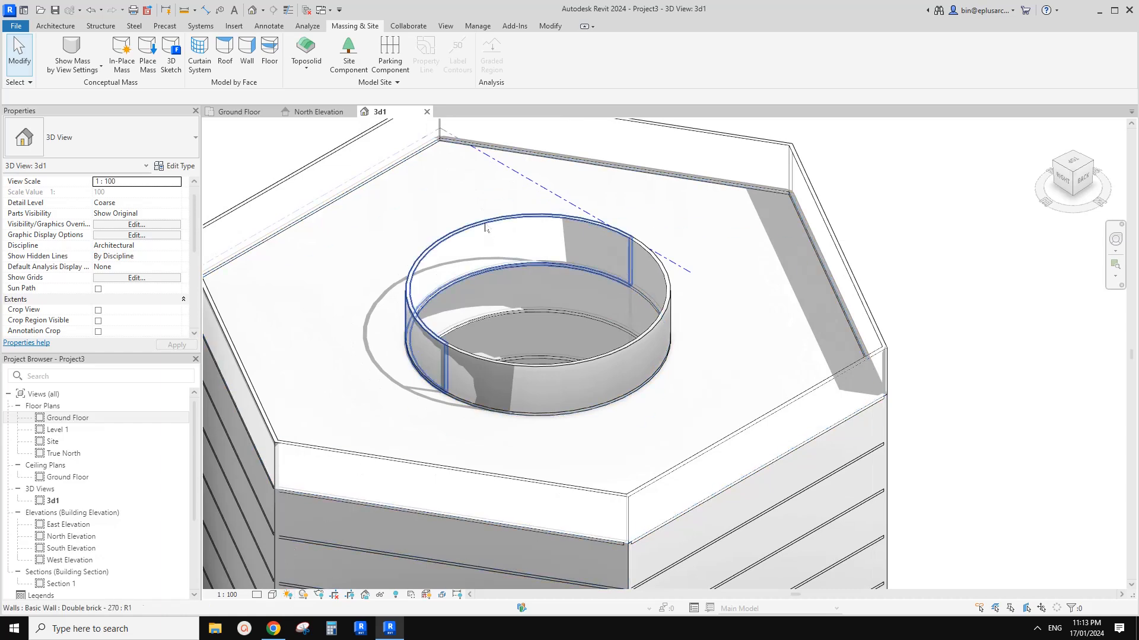
scroll(488, 265, "down", 2)
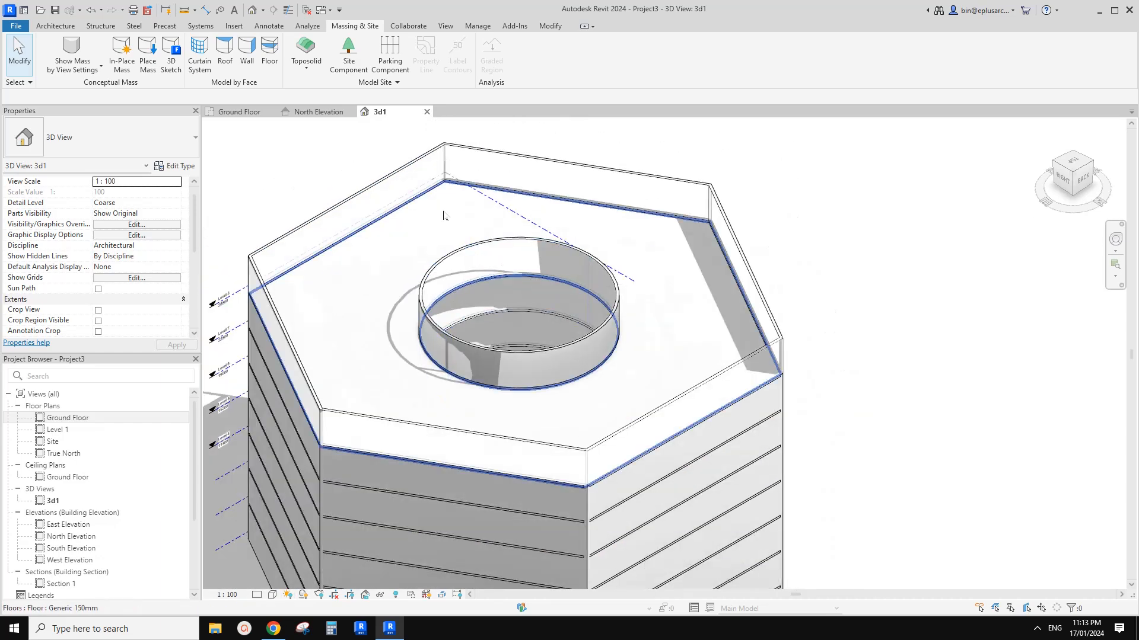
scroll(443, 213, "up", 5)
scroll(442, 193, "up", 3)
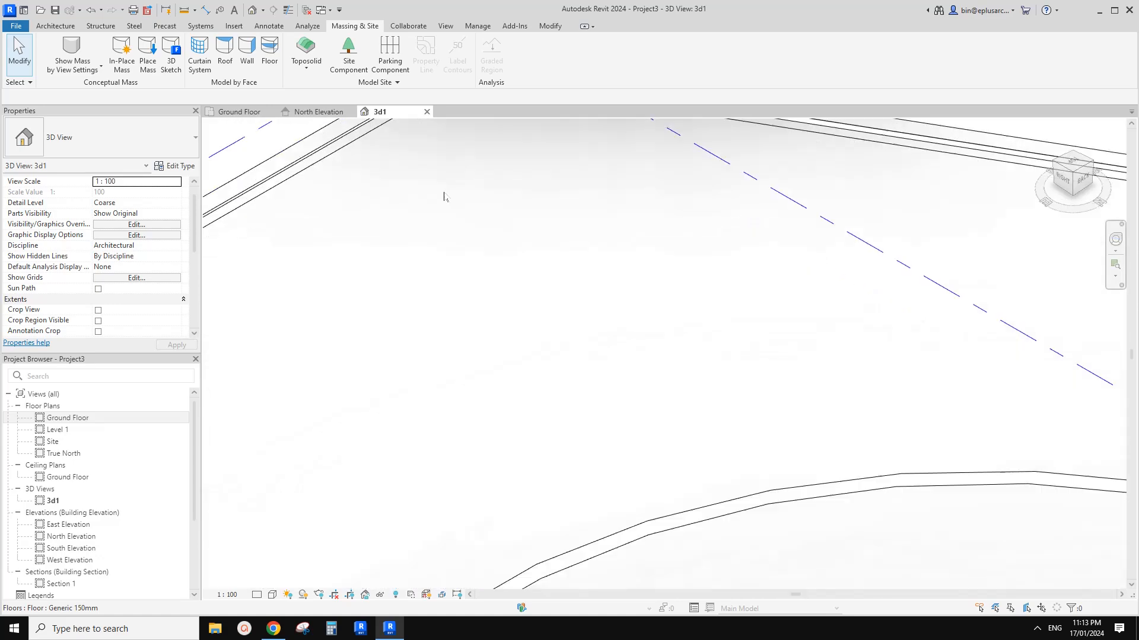
middle_click_drag(445, 195, 491, 377)
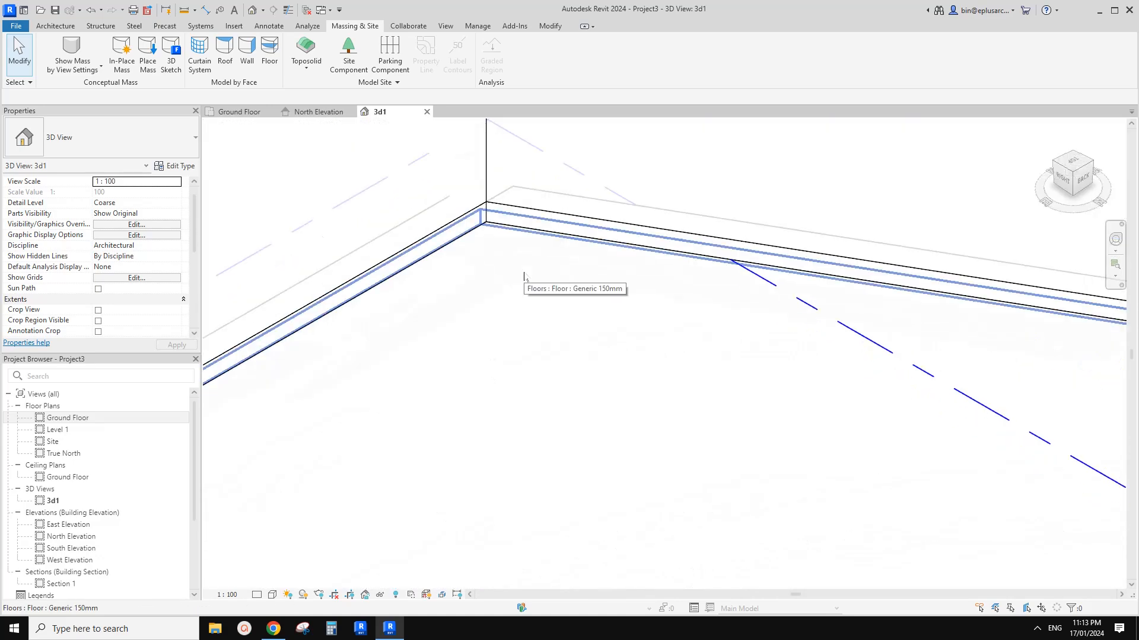
scroll(533, 291, "down", 2)
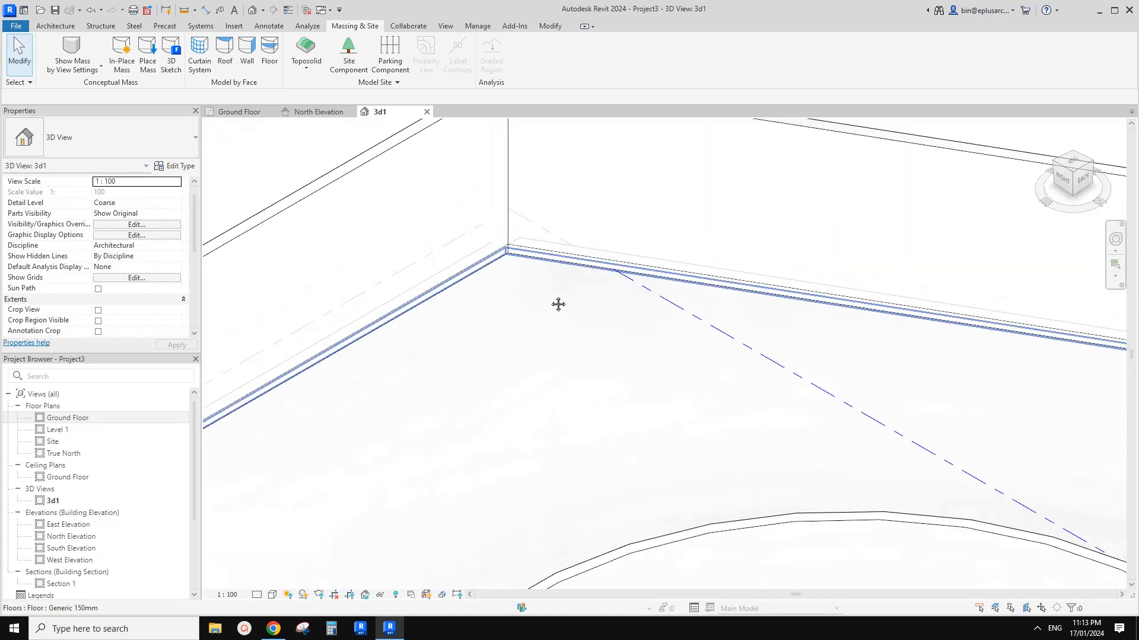
scroll(536, 289, "down", 1)
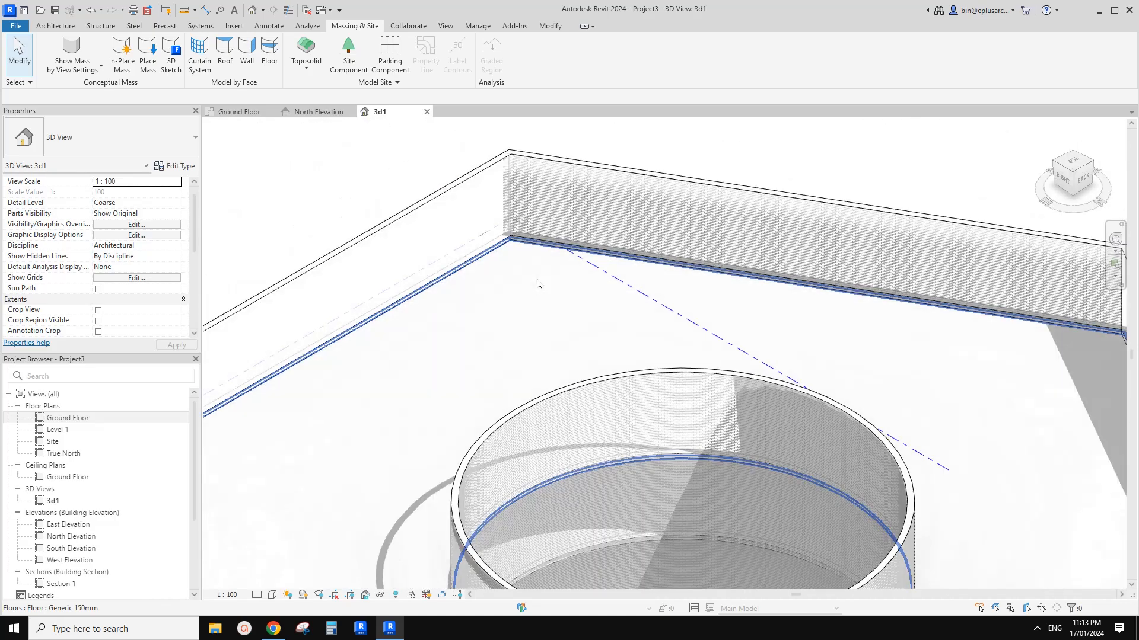
scroll(537, 284, "down", 2)
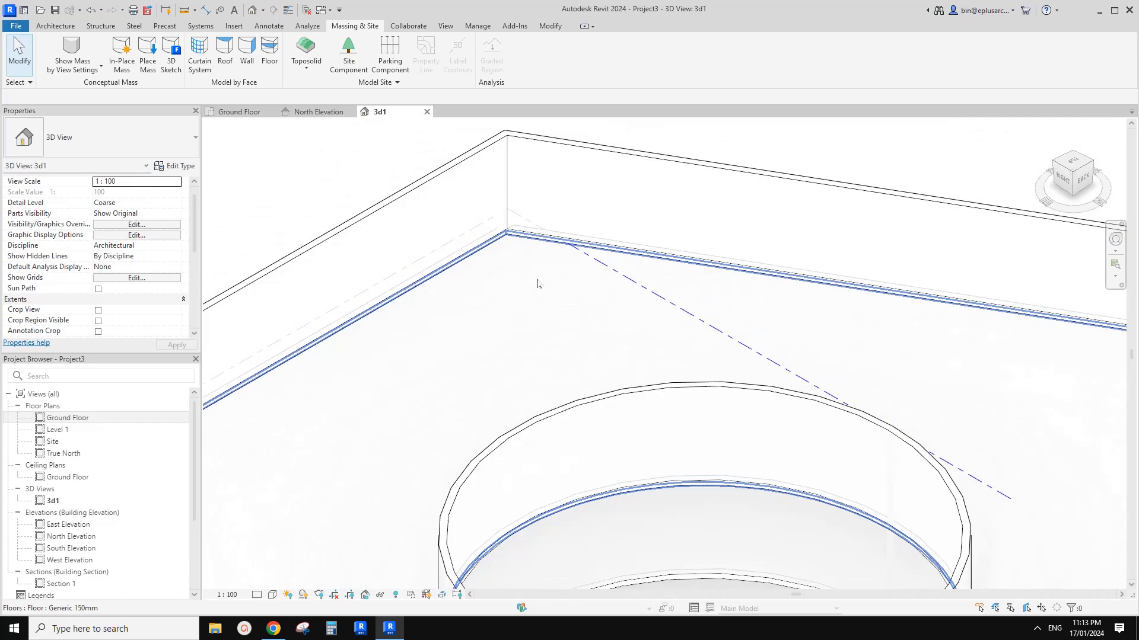
Step: Examine the ambient shading along the parapet base at the roof's far corner, from close up and from farther away
scroll(537, 284, "down", 3)
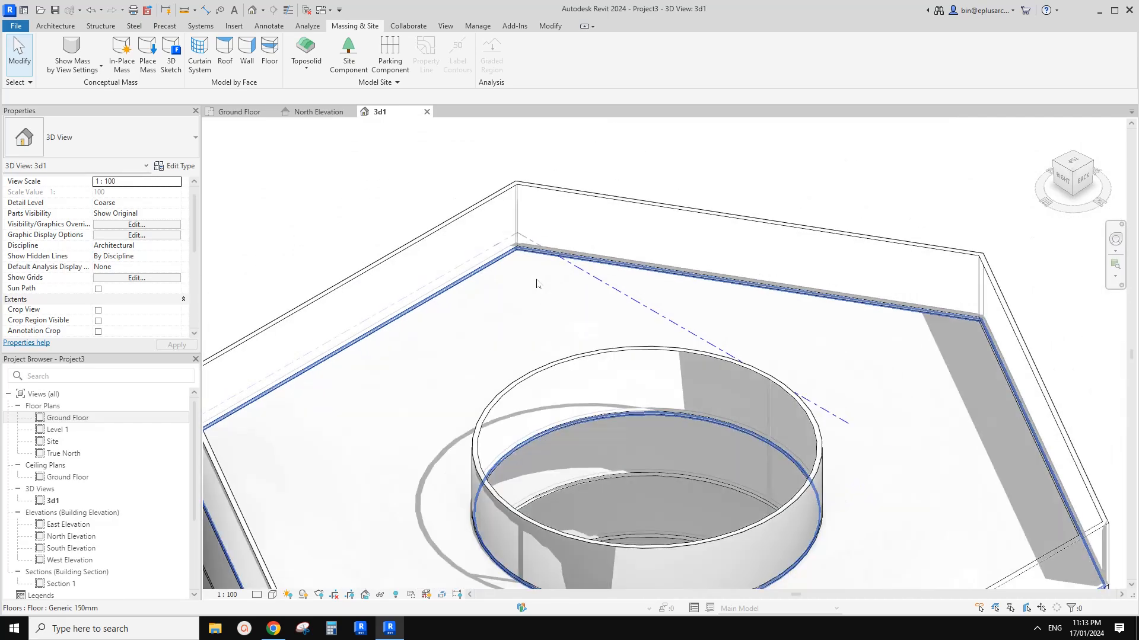
scroll(536, 284, "down", 5)
scroll(527, 281, "up", 4)
scroll(527, 281, "up", 6)
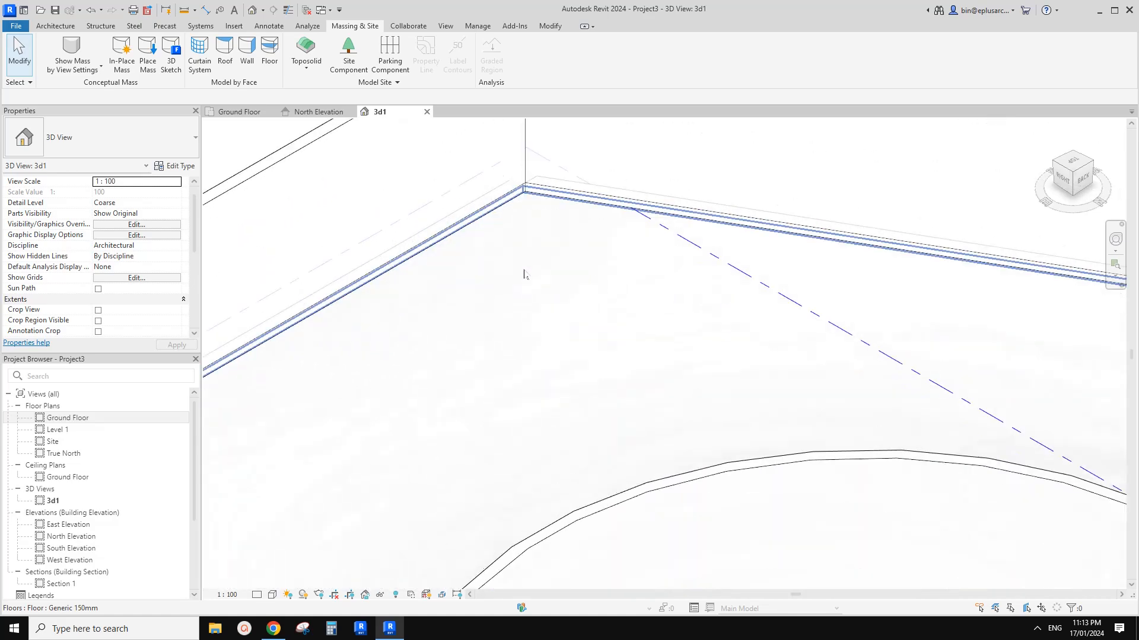
scroll(523, 272, "up", 1)
scroll(544, 257, "up", 1)
middle_click_drag(543, 259, 546, 354)
scroll(562, 225, "up", 1)
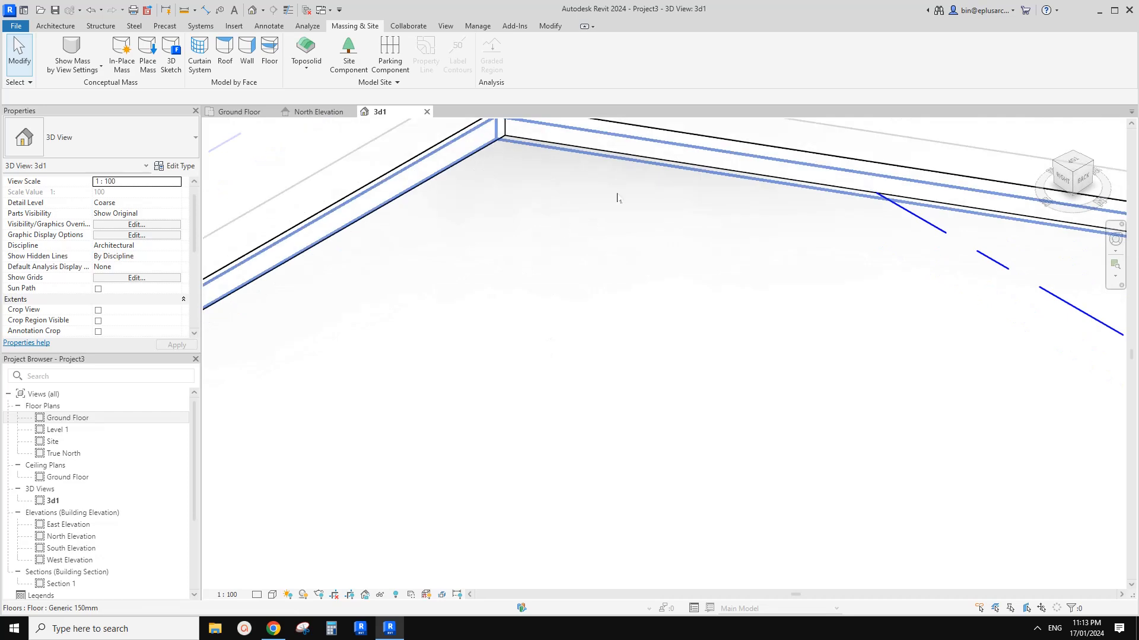
scroll(546, 196, "down", 1)
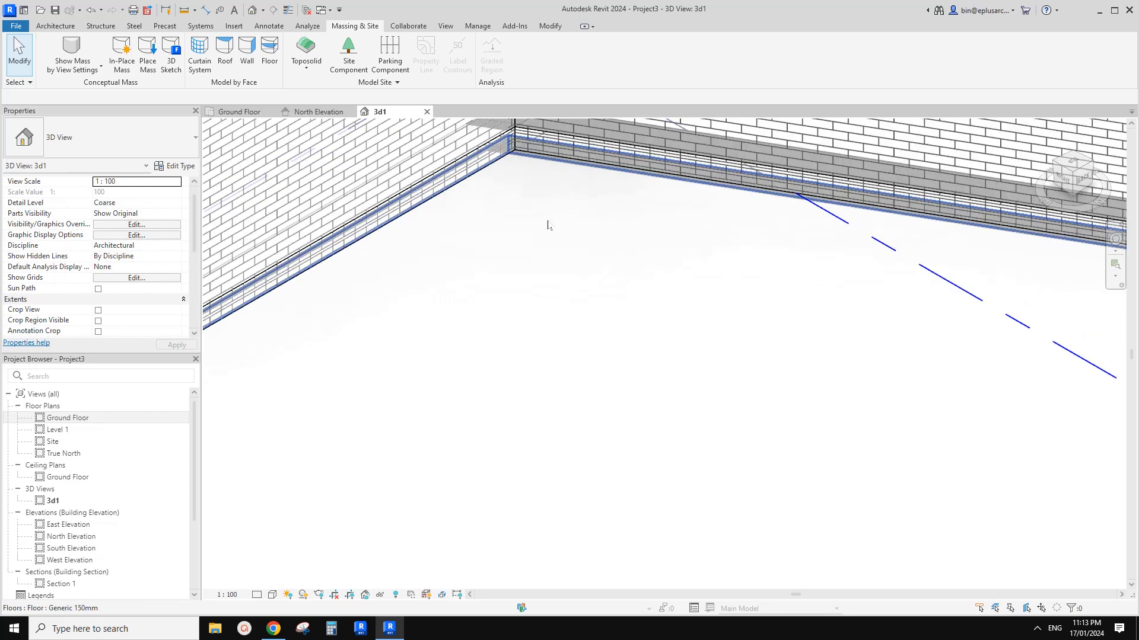
scroll(548, 226, "up", 4)
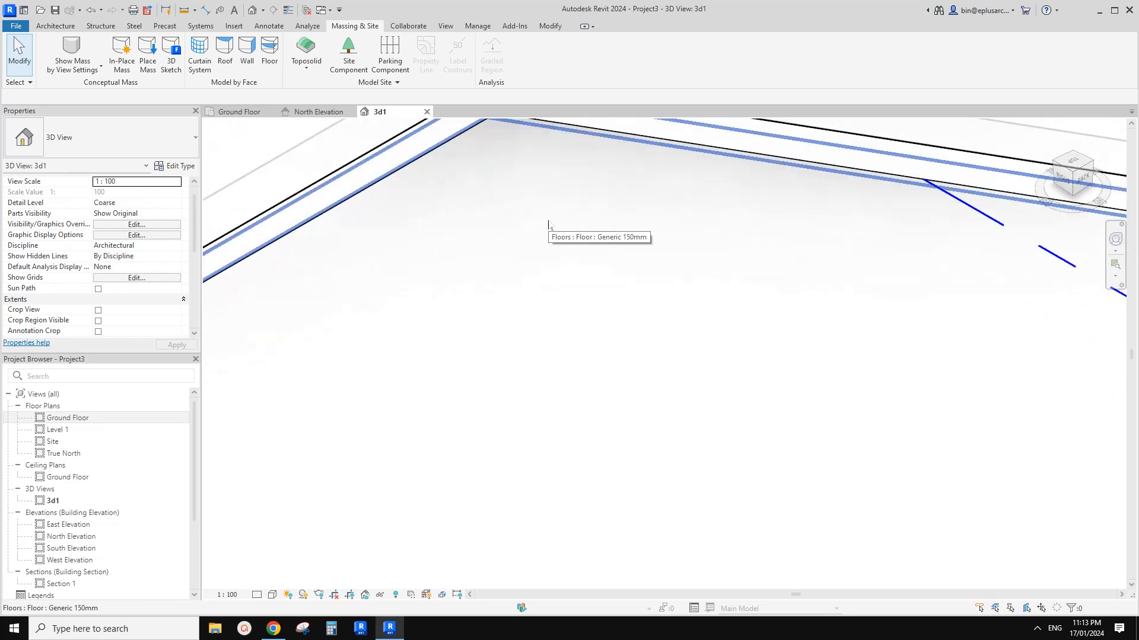
Step: Turn ambient shadows off and back on for the 3D view, applying each change to compare the shading near the parapet corner
key("g")
key("d")
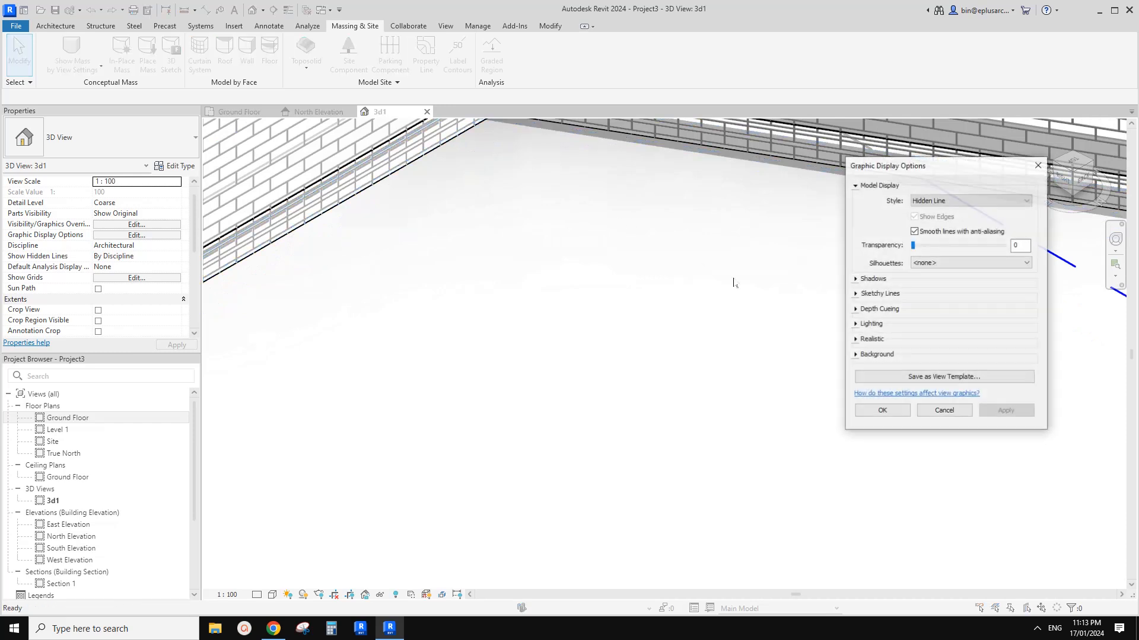
left_click(855, 280)
left_click(915, 301)
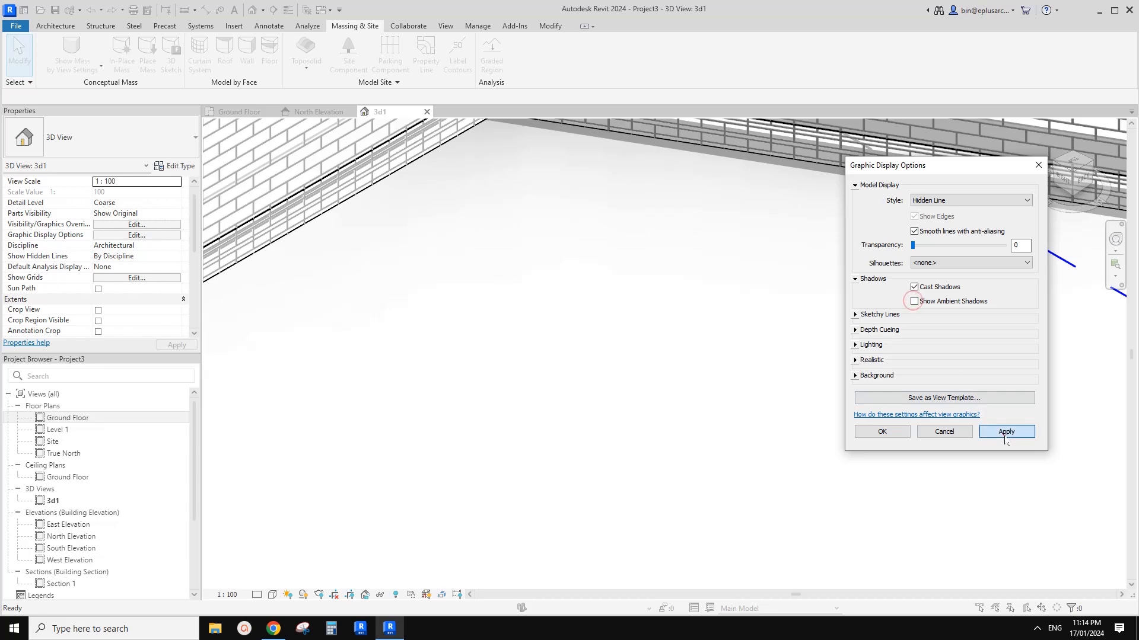
left_click(1006, 432)
left_click(914, 301)
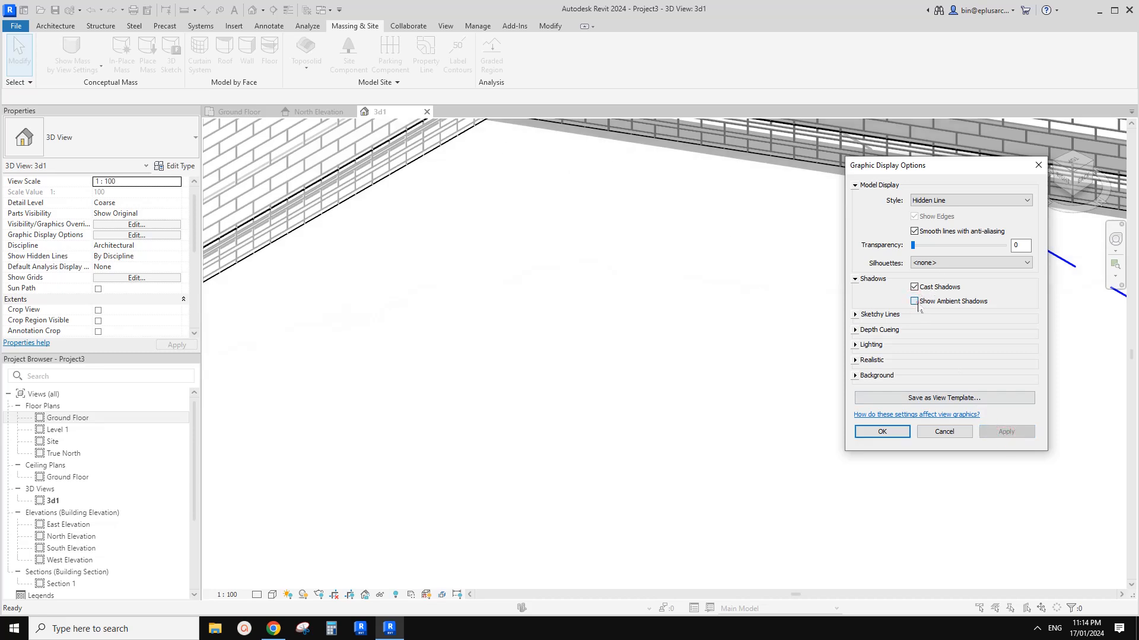
left_click(1006, 432)
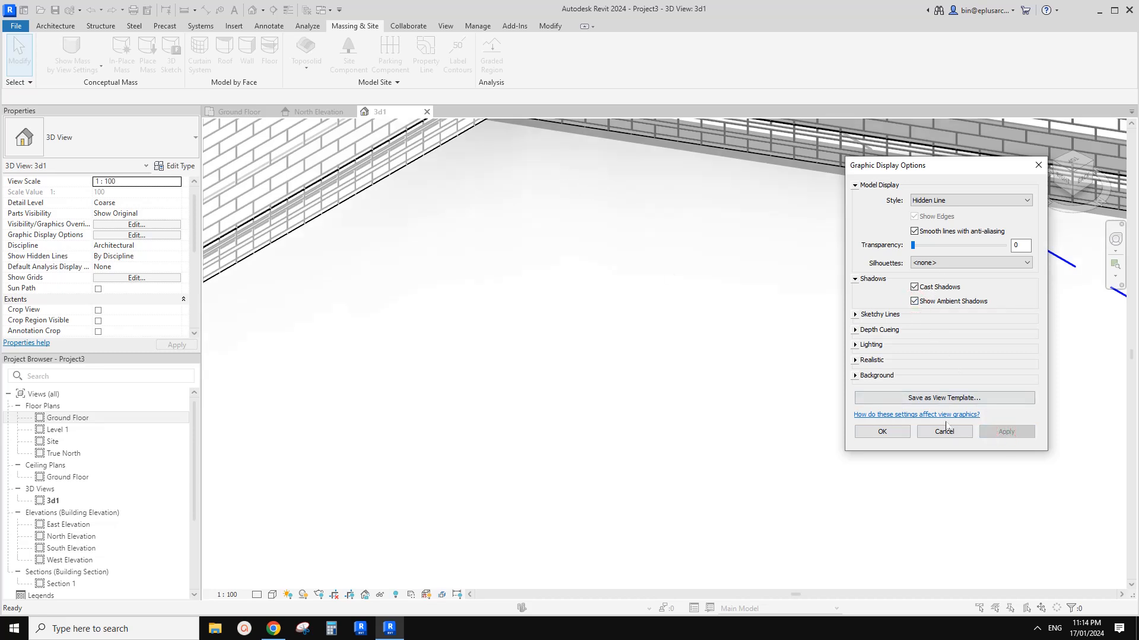
left_click(882, 431)
Step: Export the current window's 3D view of the whole roof as a PDF file named Project3
scroll(451, 308, "down", 5)
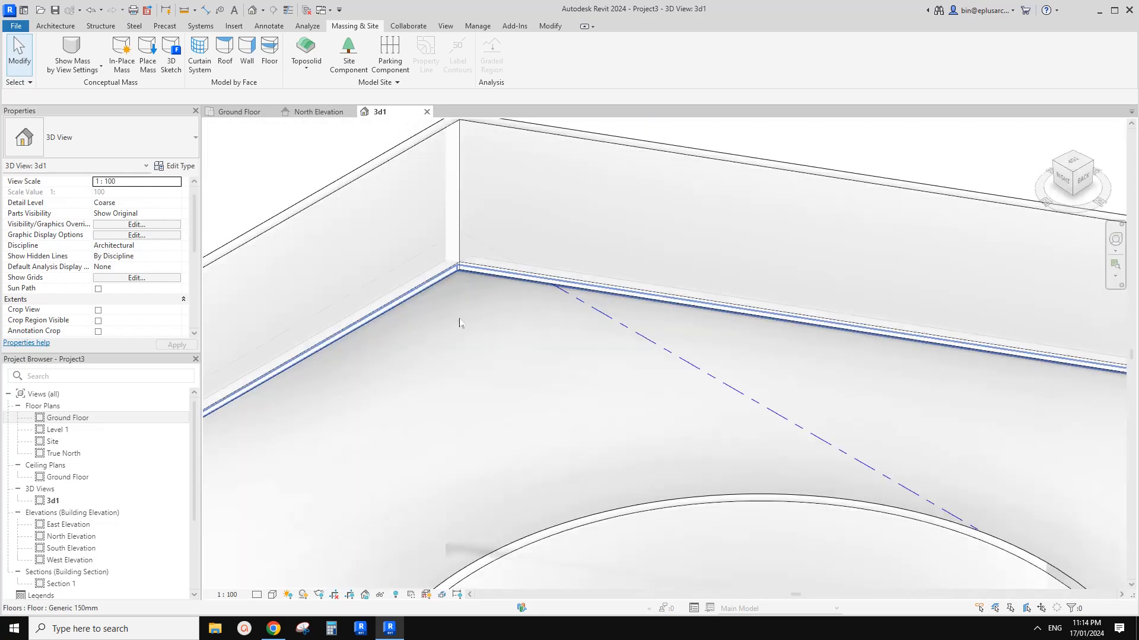
scroll(462, 323, "down", 4)
middle_click_drag(486, 331, 541, 185)
scroll(505, 231, "down", 1)
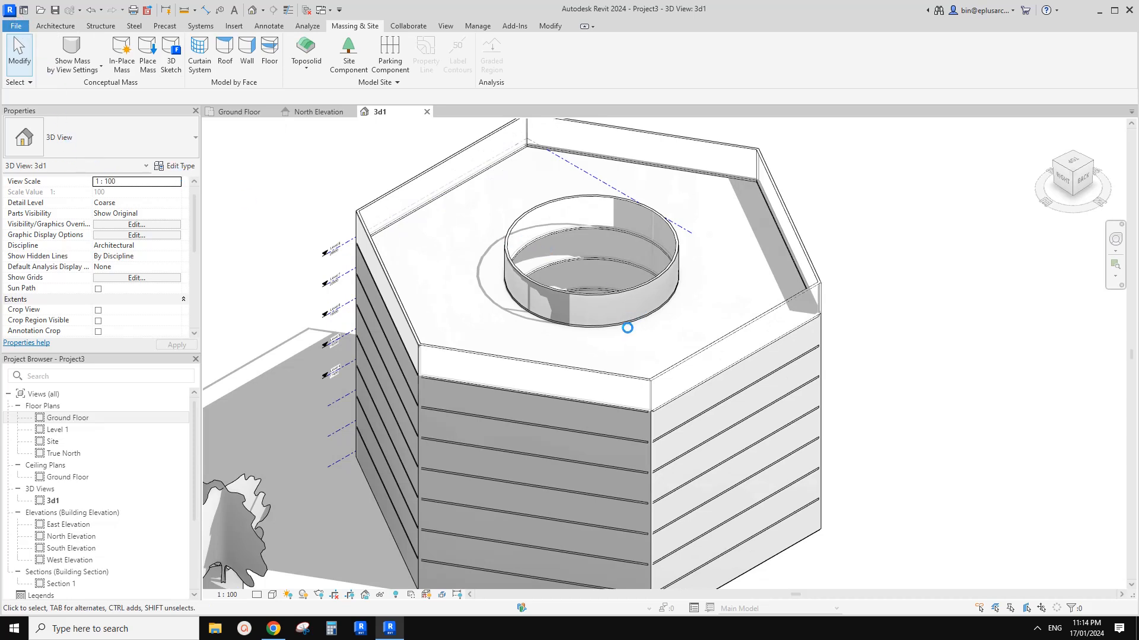
left_click(19, 24)
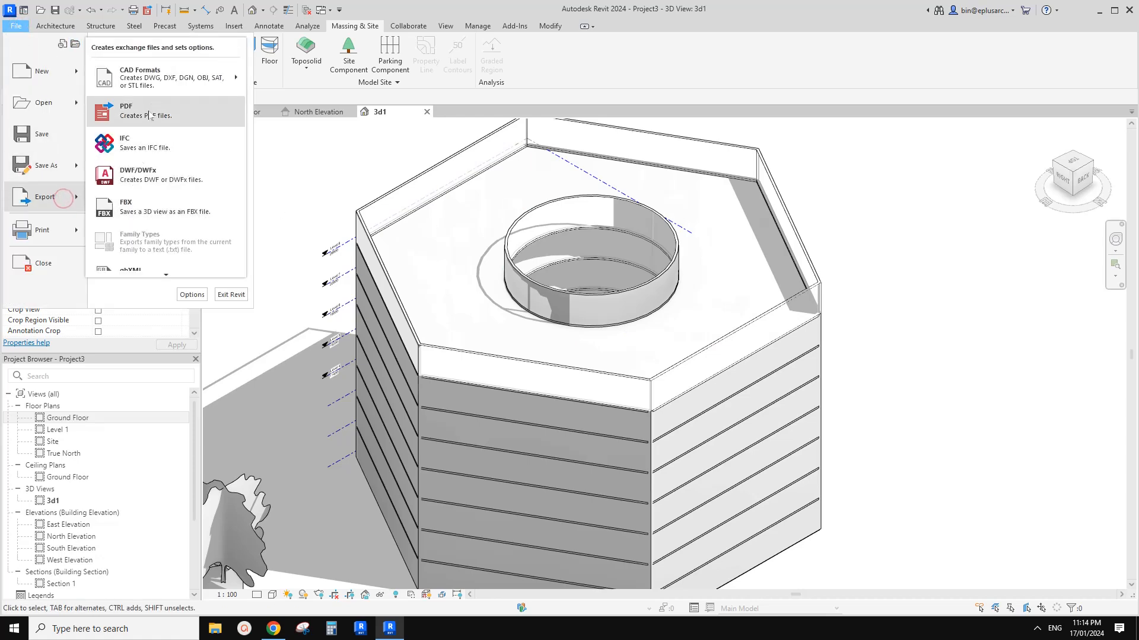
left_click(152, 100)
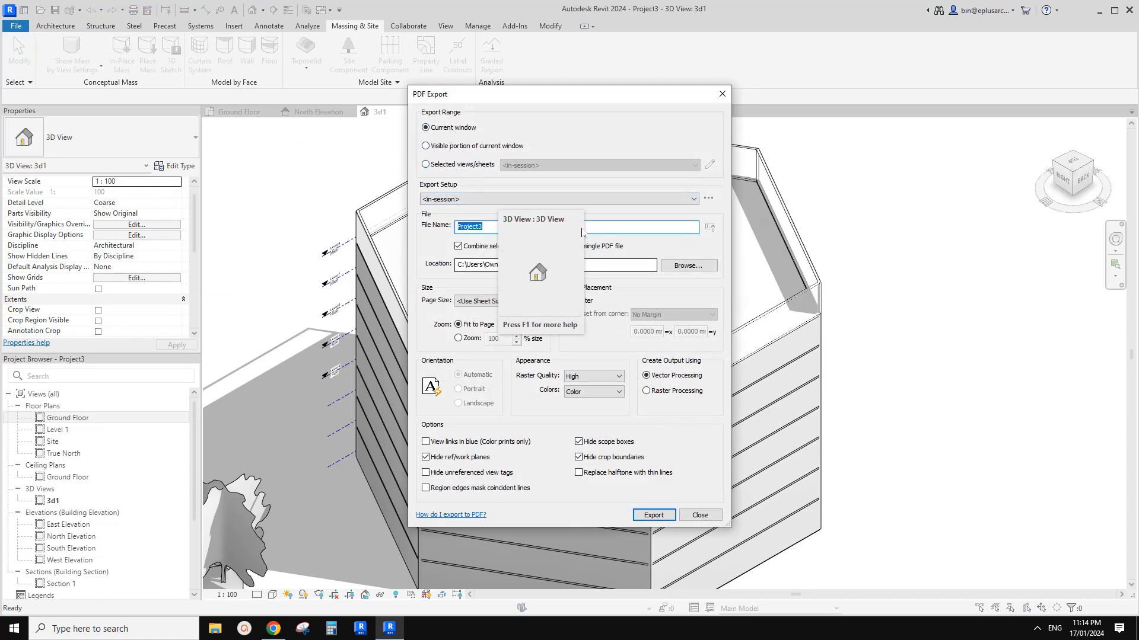
left_click(631, 122)
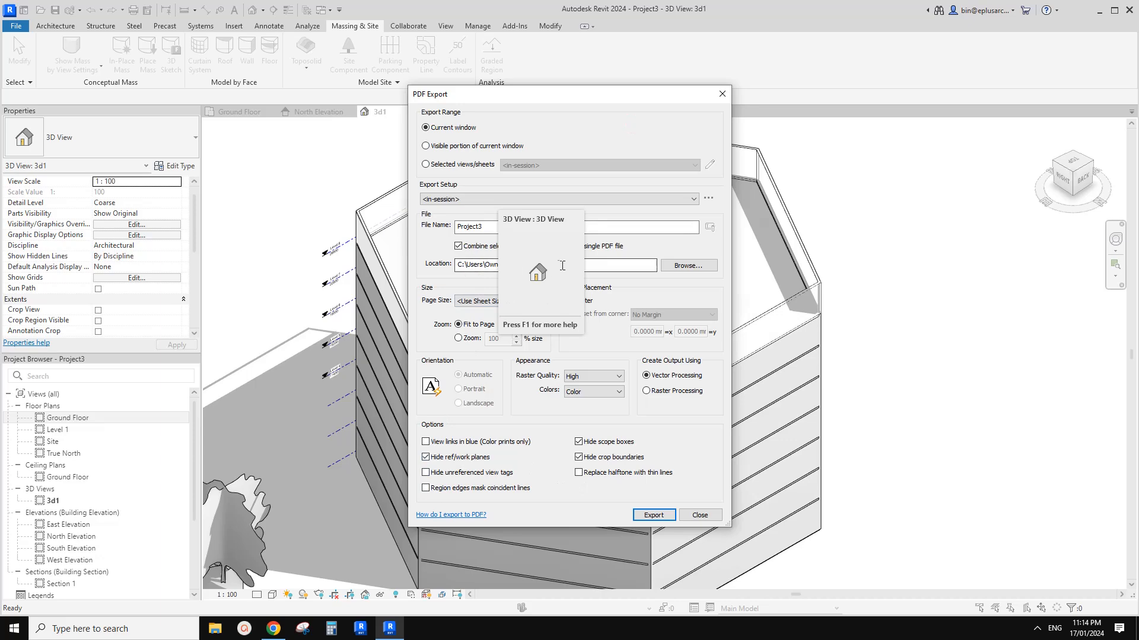
left_click_drag(588, 99, 636, 106)
left_click(707, 522)
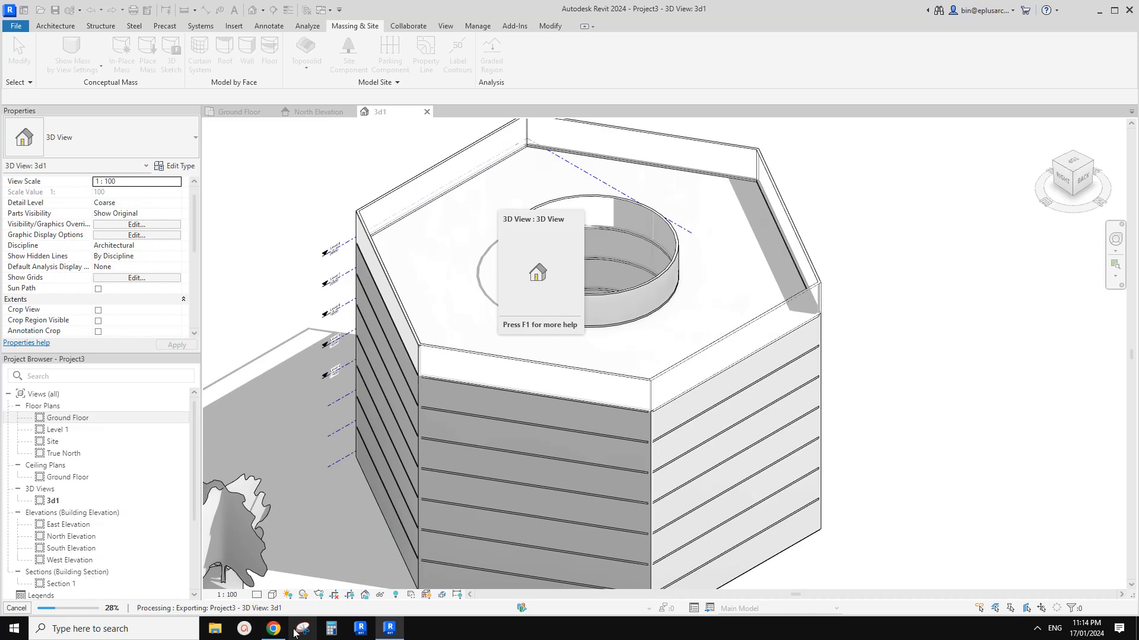
Step: Switch to the Google Docs document in Chrome and examine the viewer's reference images of the timber wall, building section and floor build-up
left_click(274, 630)
scroll(365, 395, "down", 2)
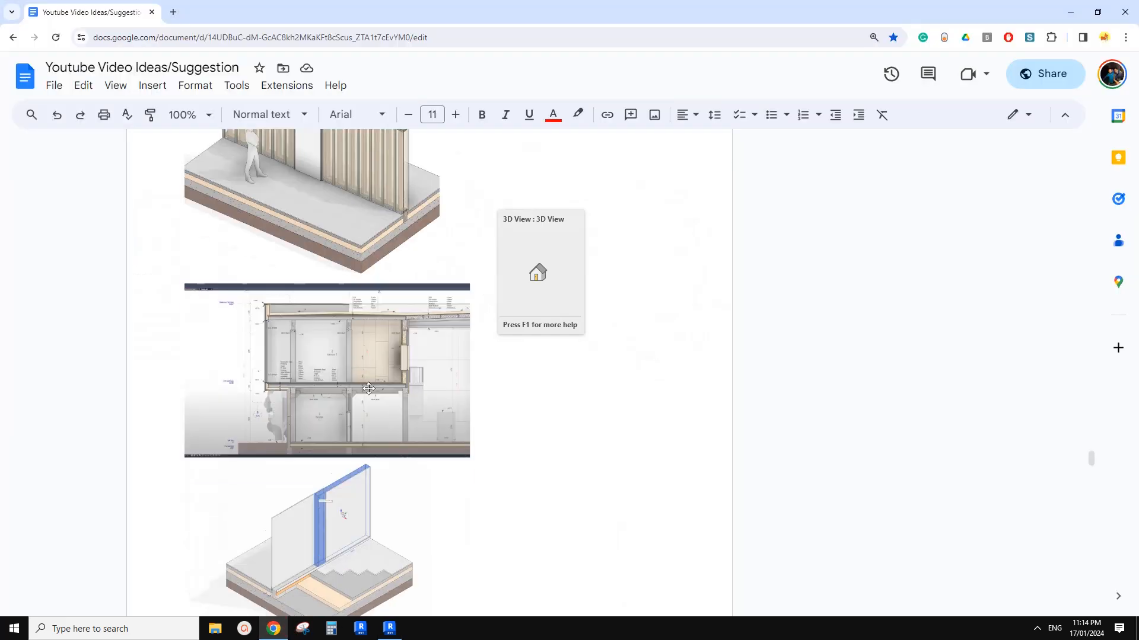
scroll(393, 212, "up", 1)
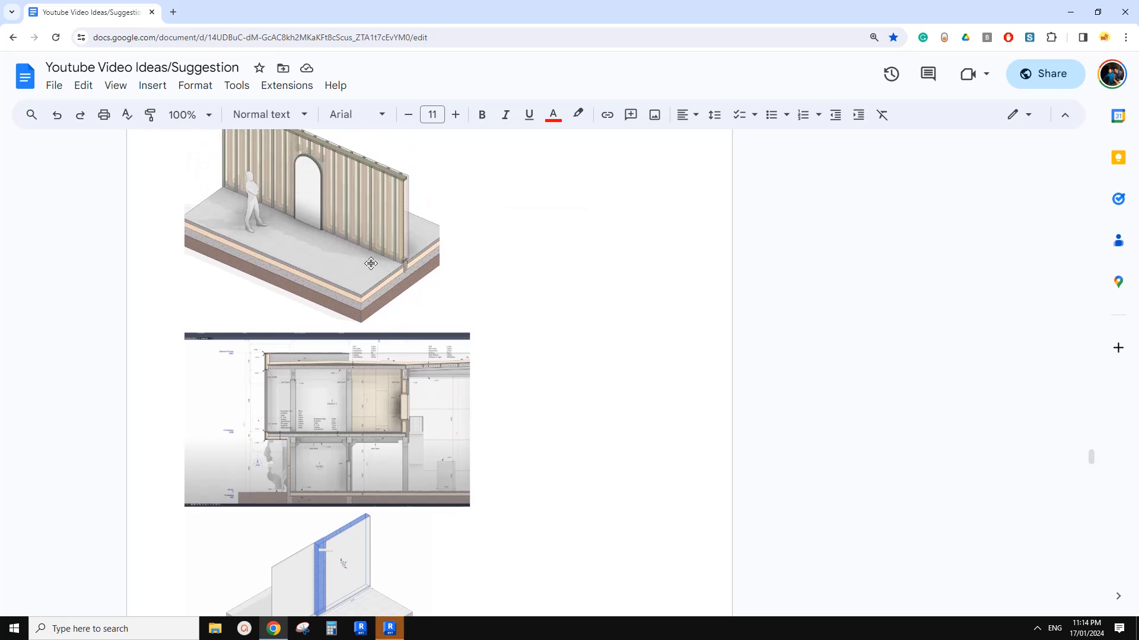
scroll(373, 270, "down", 2)
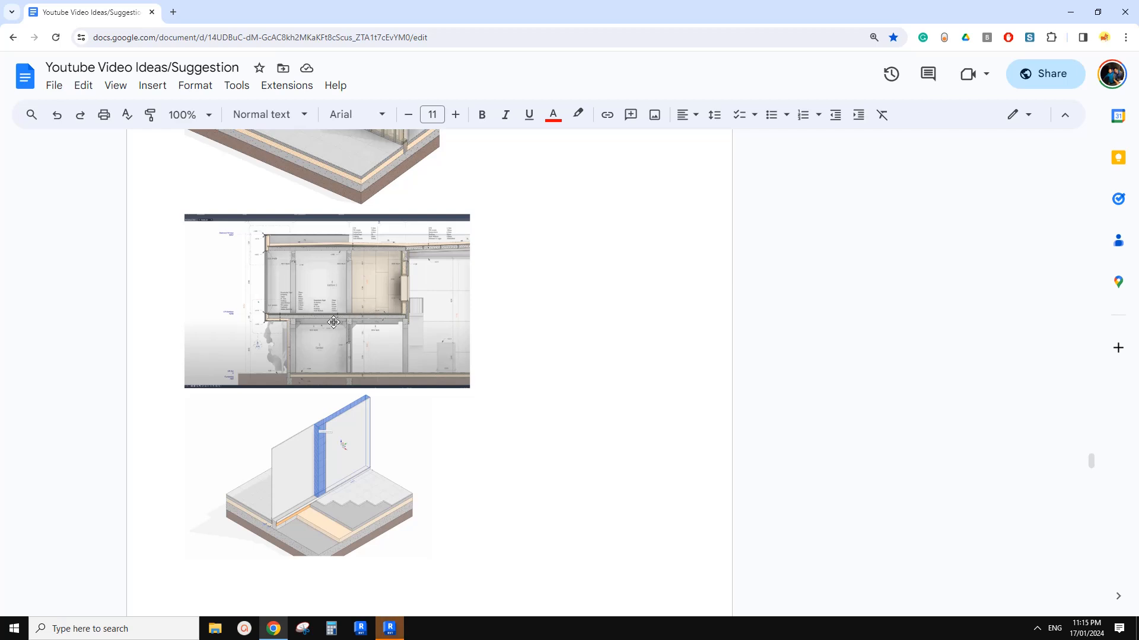
scroll(336, 298, "down", 3)
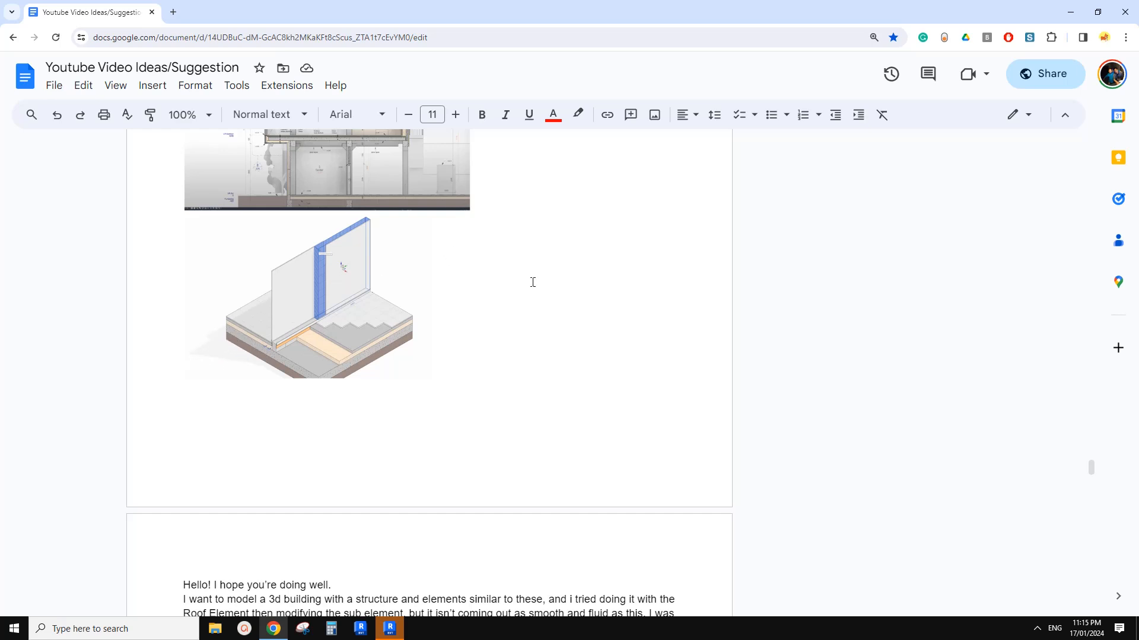
scroll(516, 285, "up", 2)
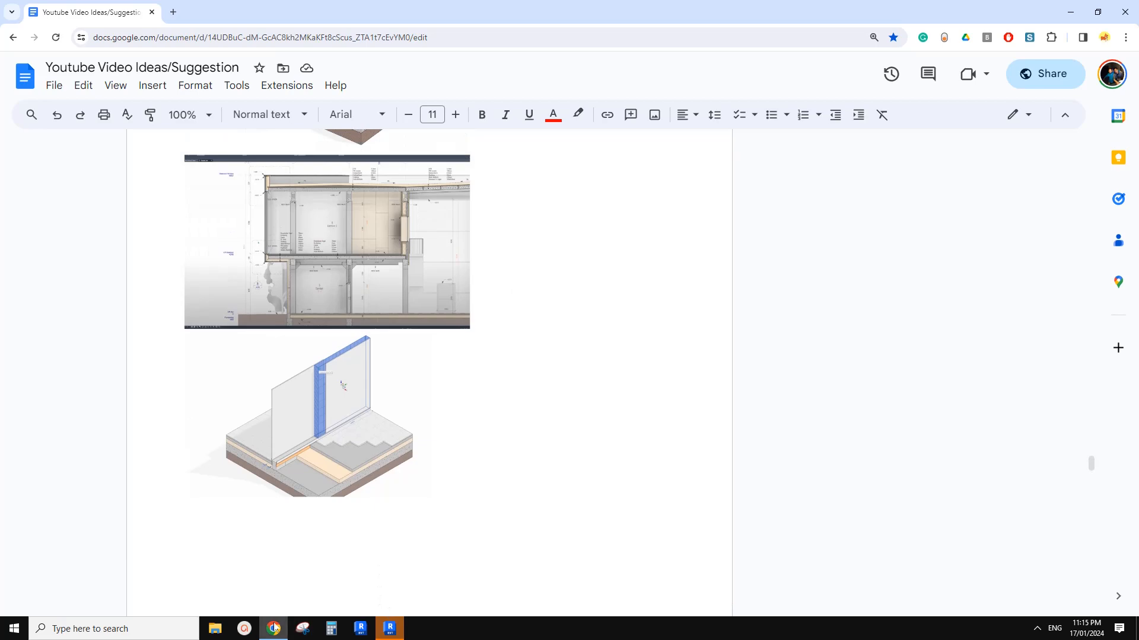
Step: Open the exported Project3.pdf from the Documents folder in Adobe Acrobat Pro and maximize its window
left_click(392, 633)
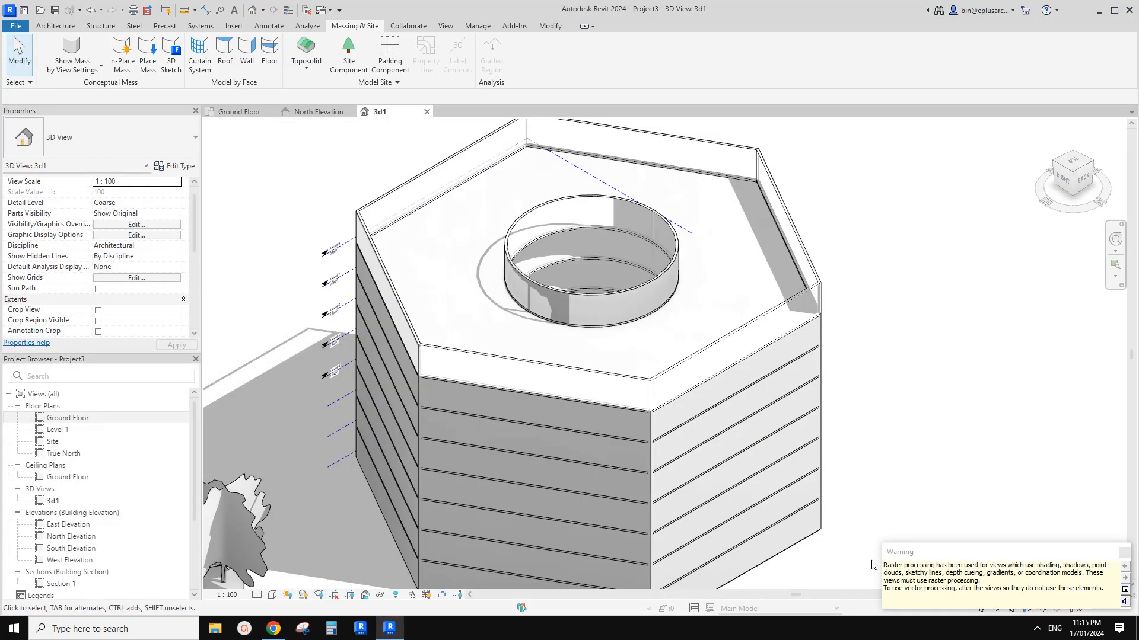
left_click(215, 628)
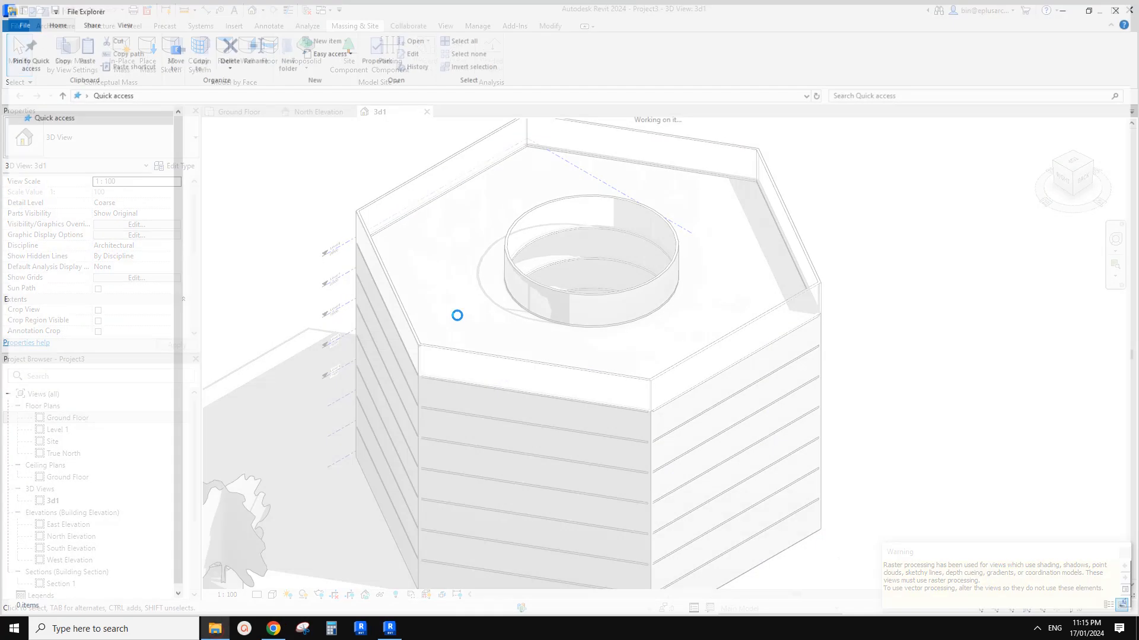
left_click(51, 163)
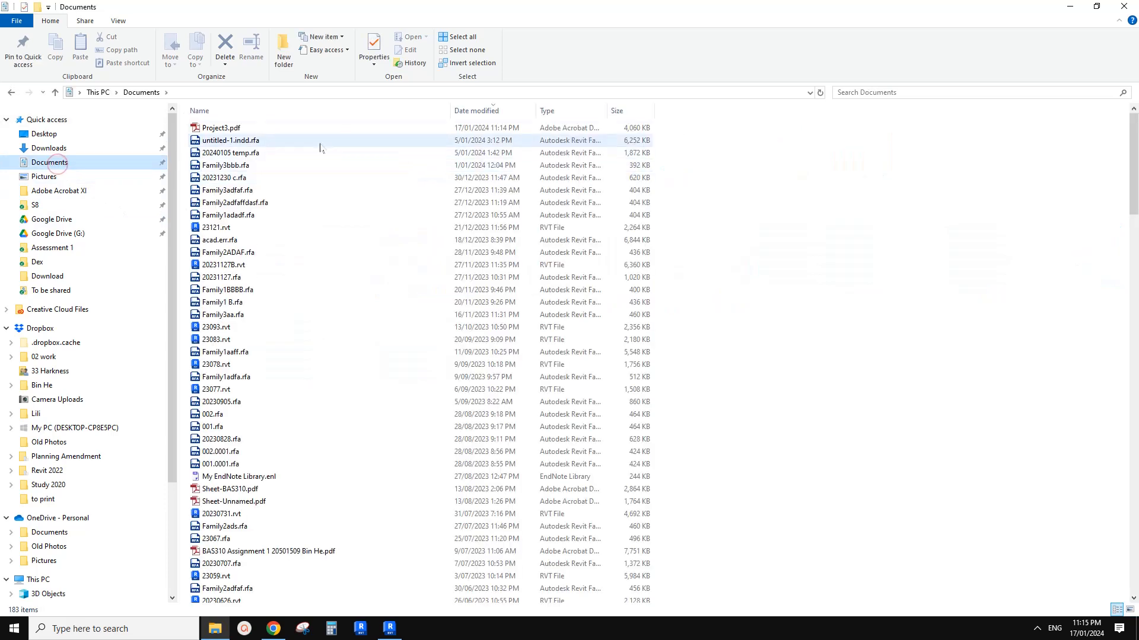
double_click(224, 128)
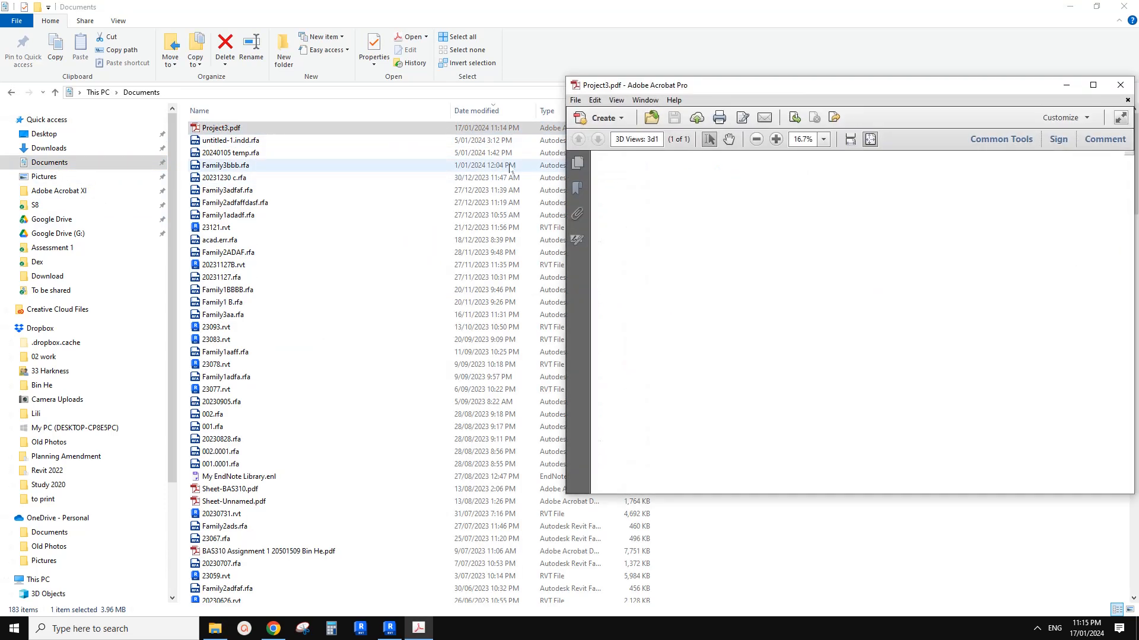
double_click(672, 97)
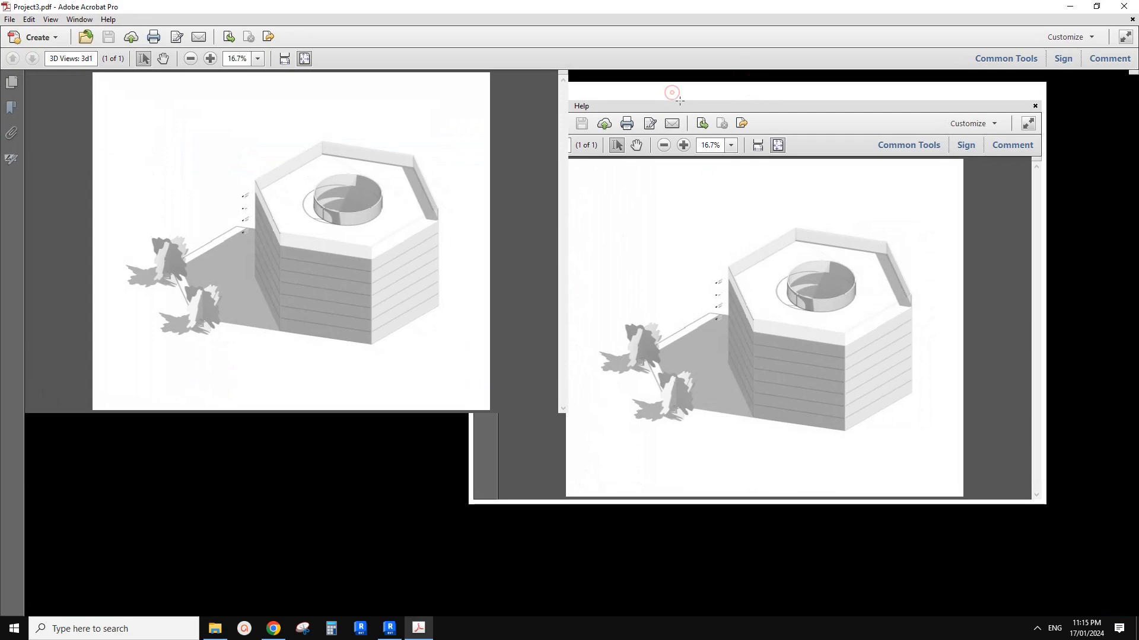
Step: Examine how the shadows and shading are rendered in the PDF around the circular wall, the facades and the far parapet corner
scroll(650, 238, "up", 3)
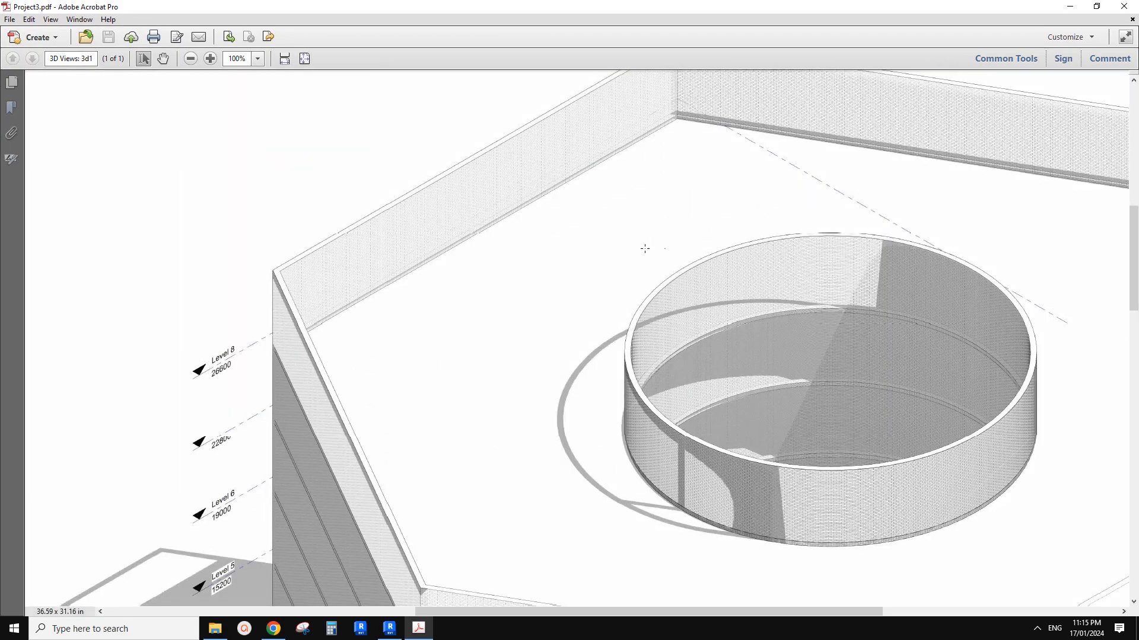
scroll(645, 249, "right", 5)
scroll(736, 255, "up", 1, "ctrl")
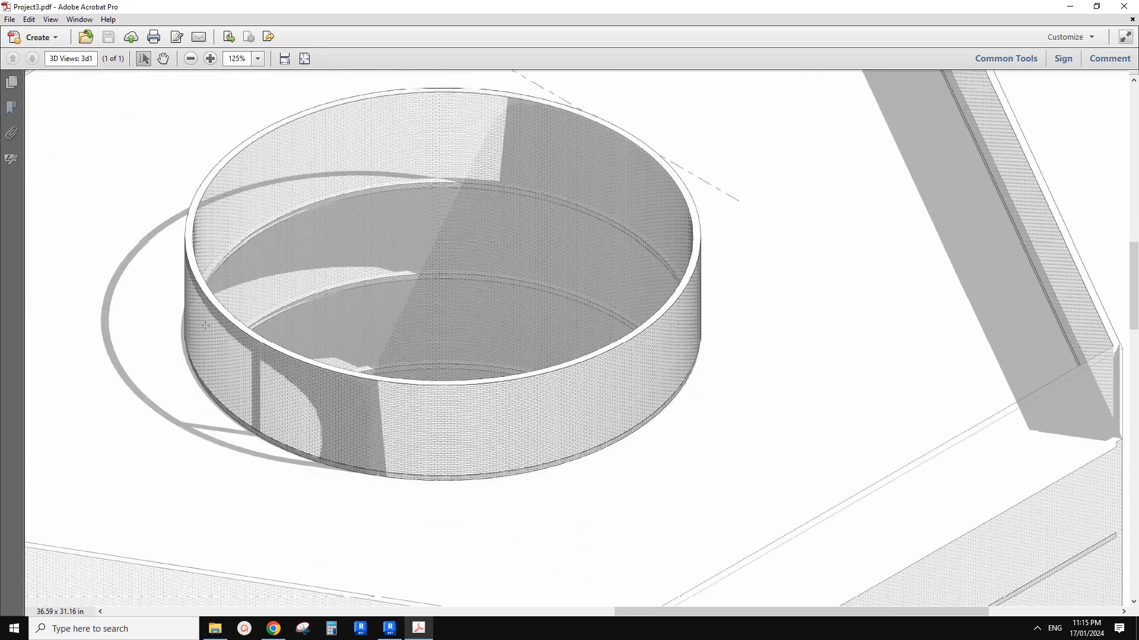
scroll(518, 372, "down", 2, "ctrl")
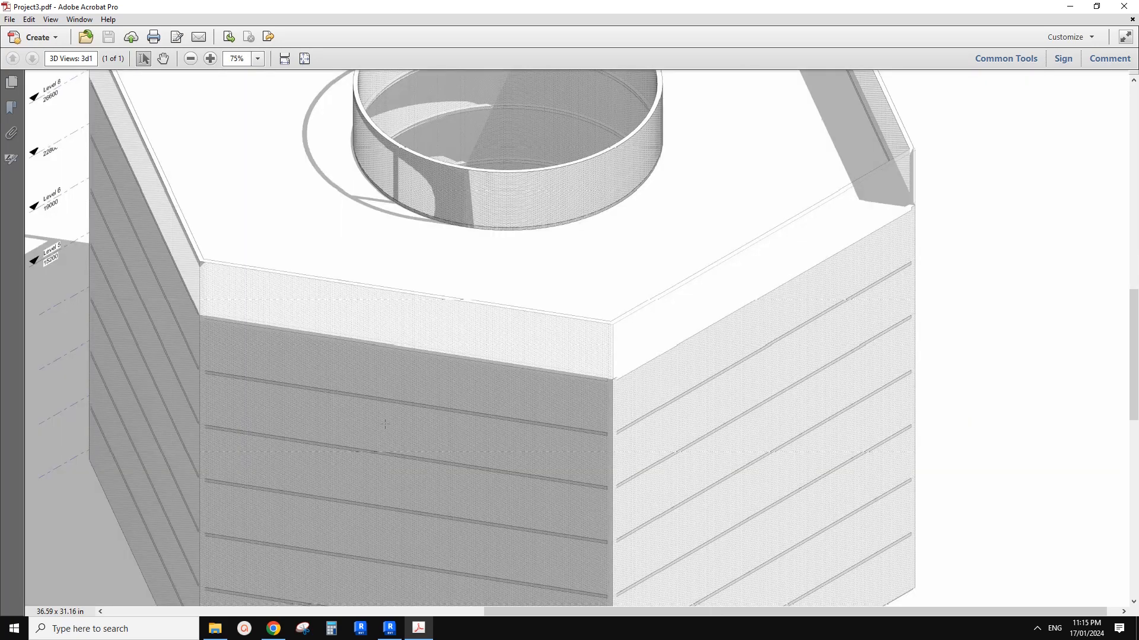
middle_click_drag(385, 424, 448, 368)
mouse_move(448, 368)
left_mouse_down()
mouse_move(442, 300)
mouse_move(438, 324)
mouse_move(461, 351)
left_mouse_up()
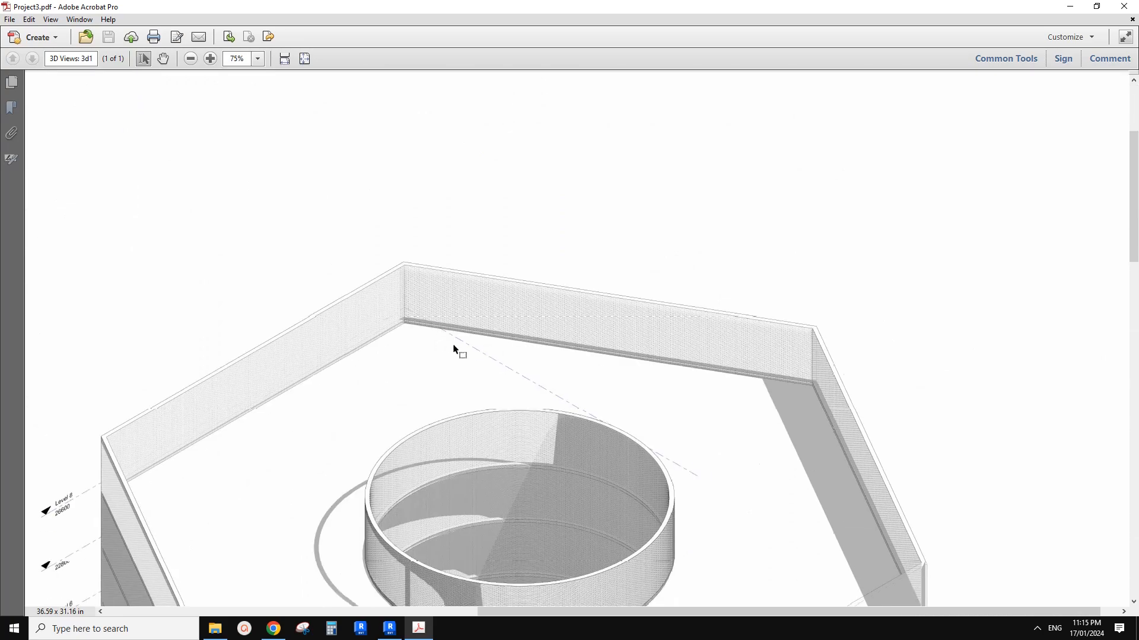
scroll(462, 356, "up", 1, "ctrl")
scroll(451, 357, "up", 4, "ctrl")
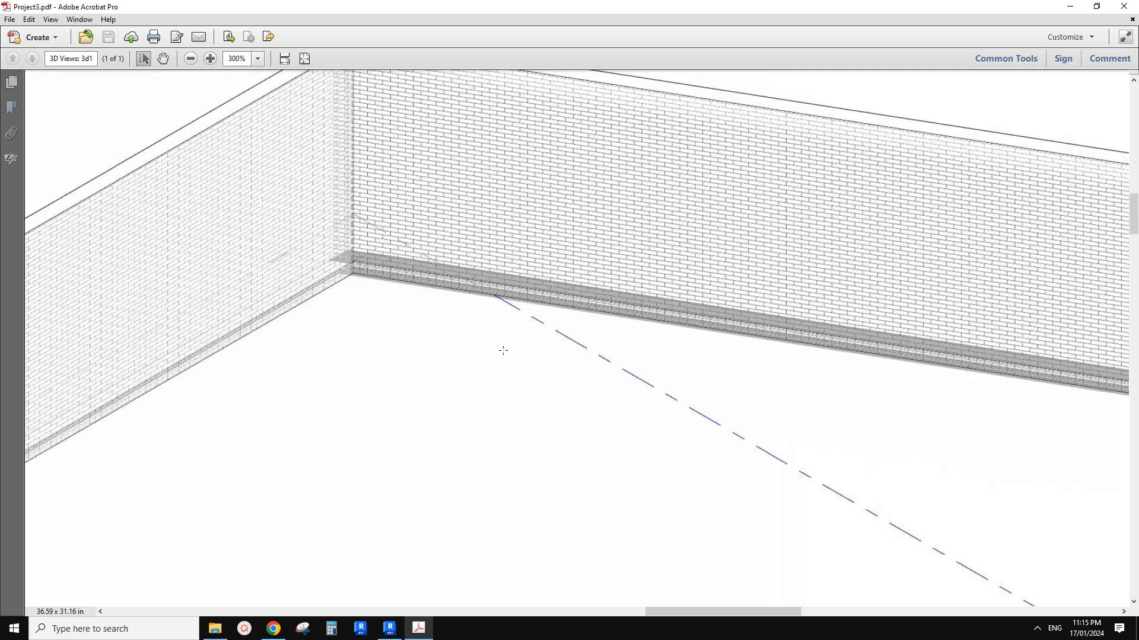
scroll(516, 350, "down", 3, "ctrl")
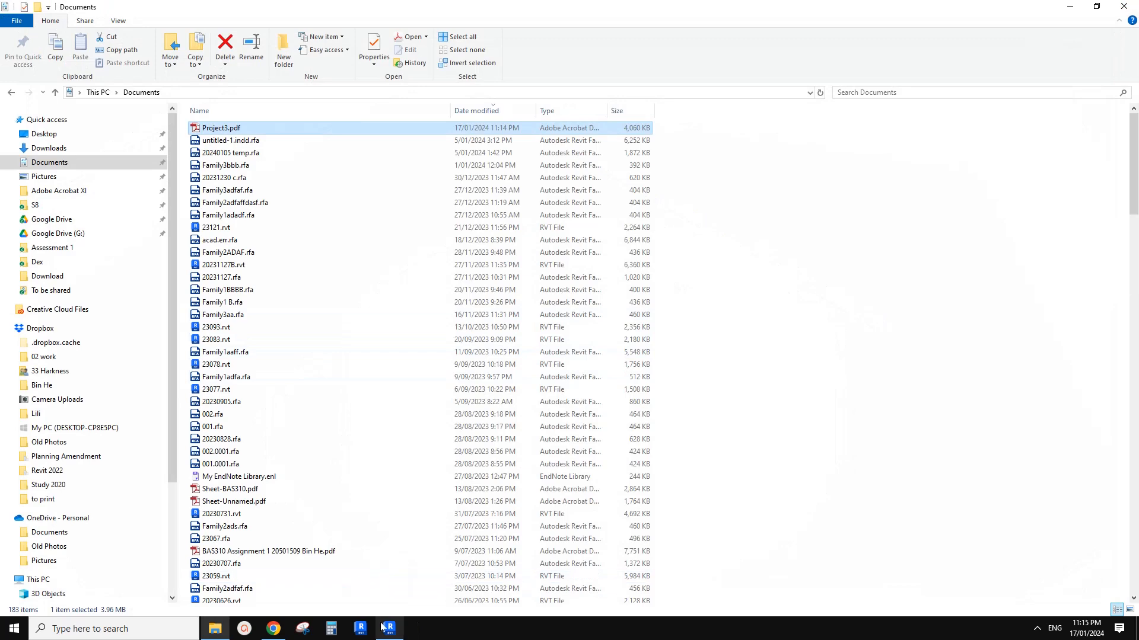
Step: Switch back to Revit and check the shadow settings in the Graphic Display Options of the 3d1 view without changing them
left_click(389, 628)
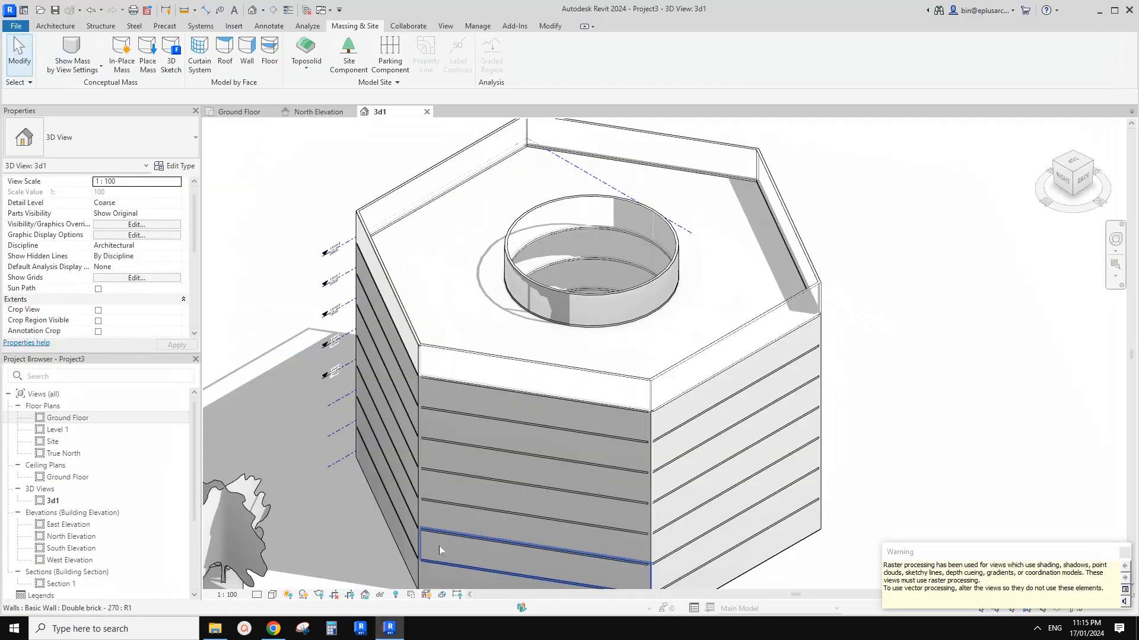
scroll(518, 431, "down", 2)
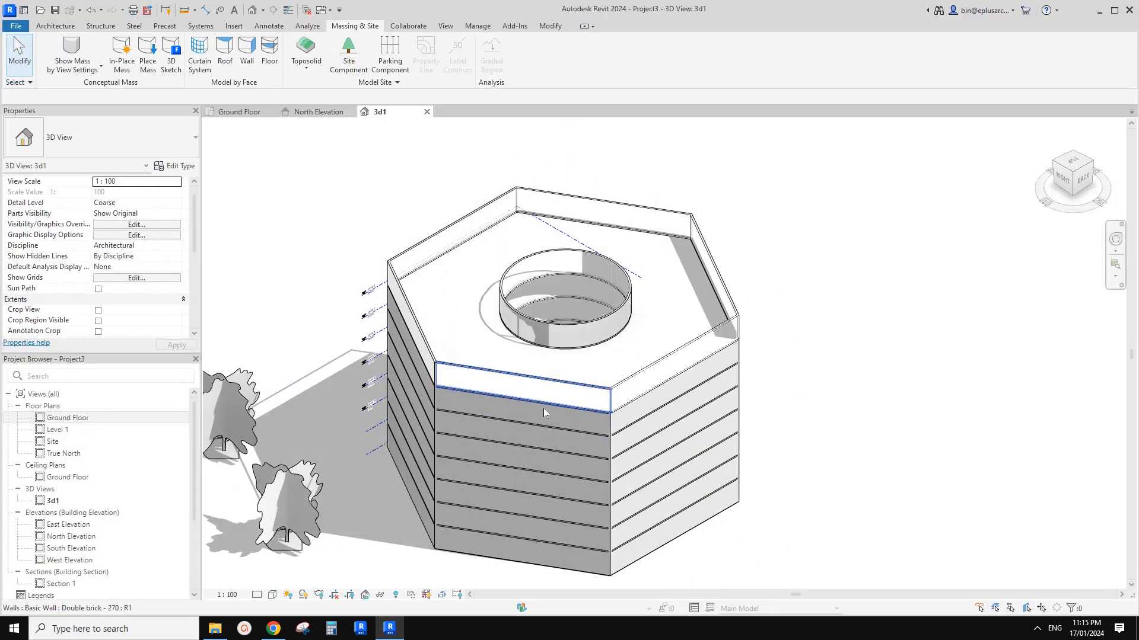
middle_click_drag(567, 406, 553, 381)
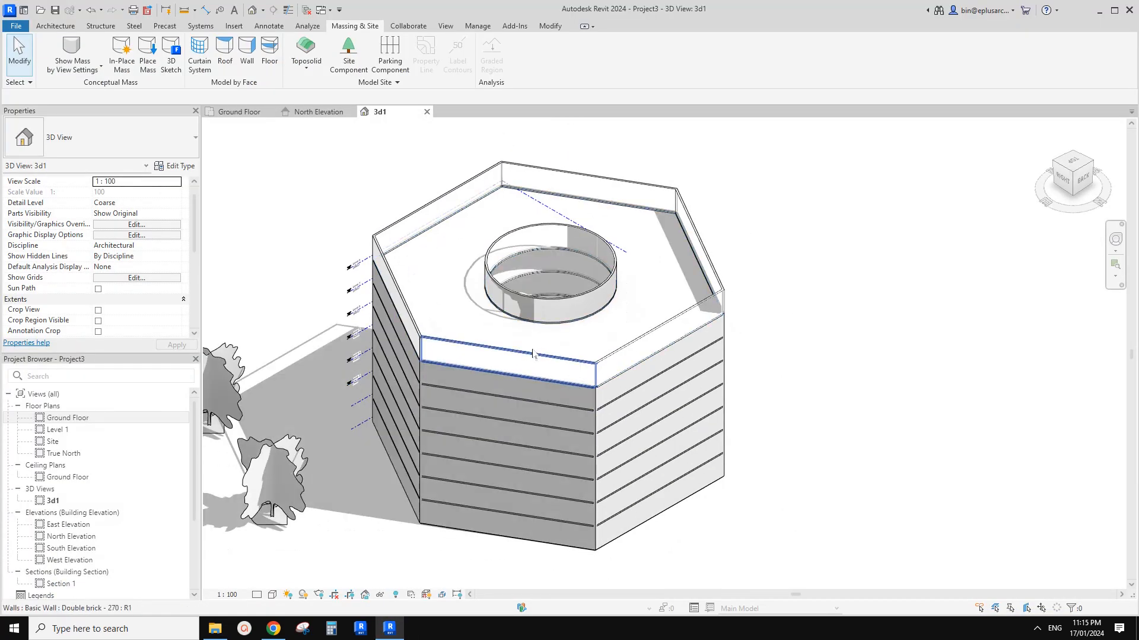
key("g")
key("d")
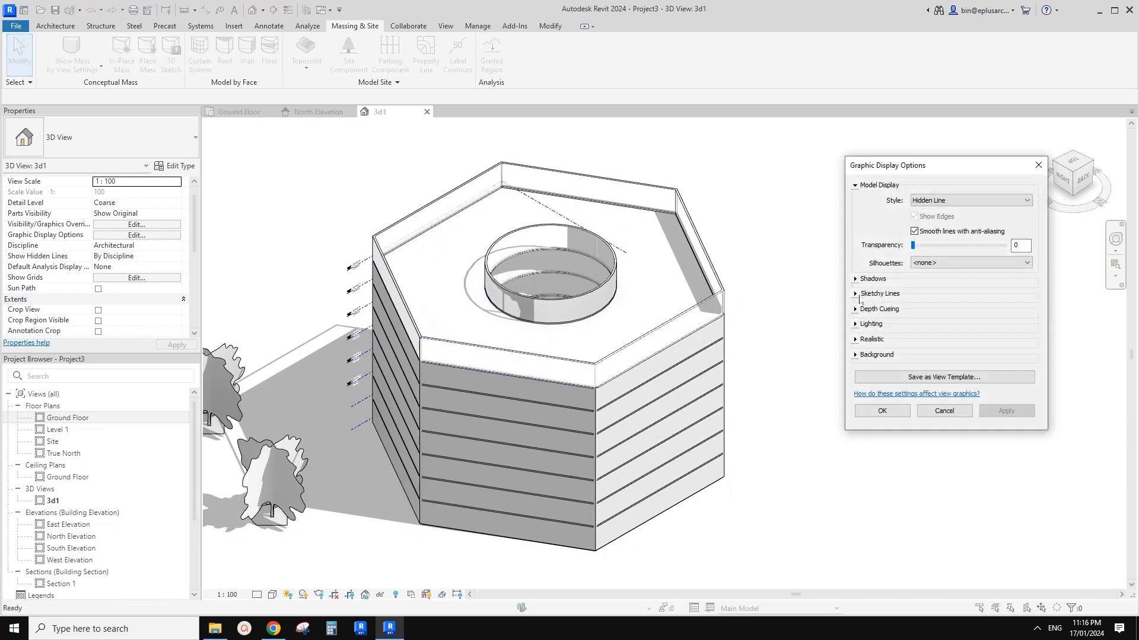
left_click(855, 324)
left_click(856, 324)
left_click(855, 280)
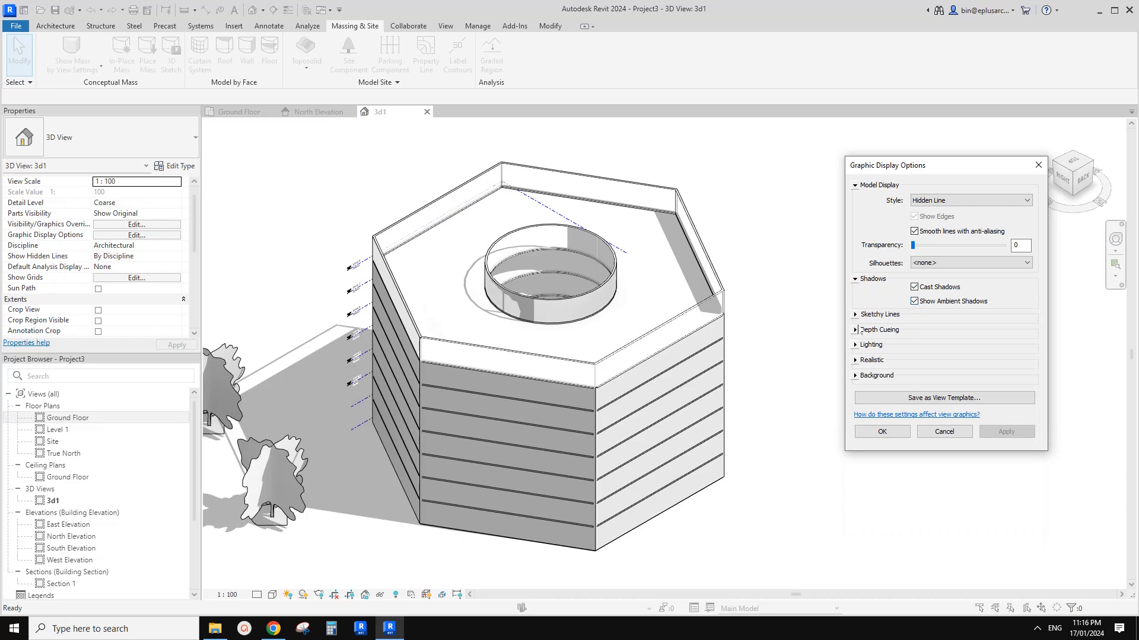
left_click(944, 431)
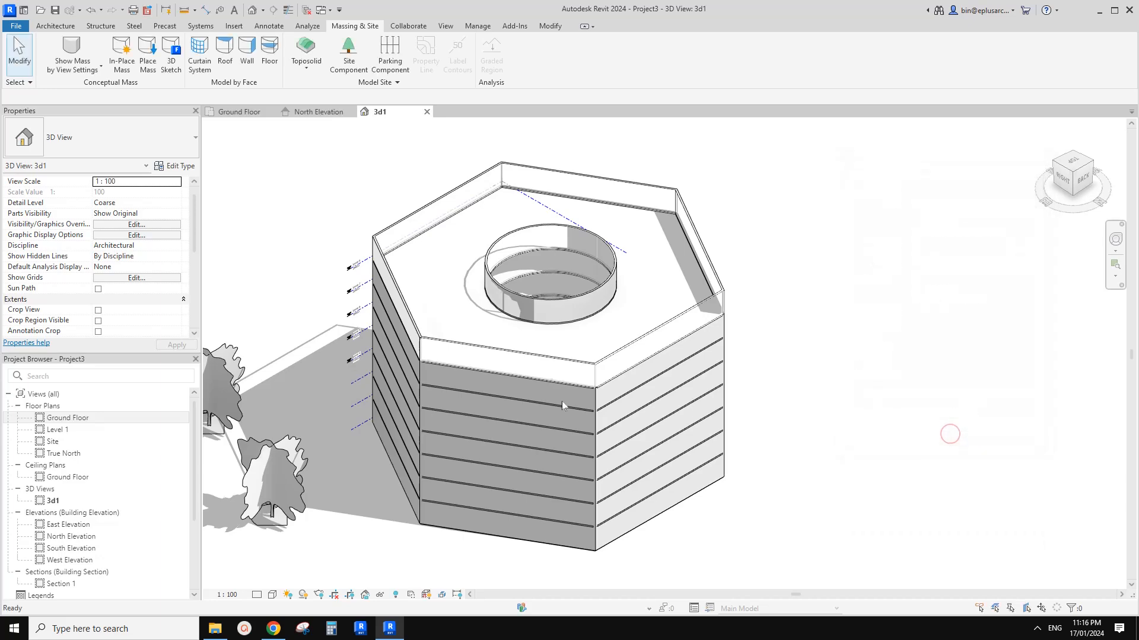
Step: Delete the Level 5 wall from one facade of the hexagonal tower
scroll(630, 389, "up", 1)
left_click(631, 389)
scroll(630, 388, "up", 2)
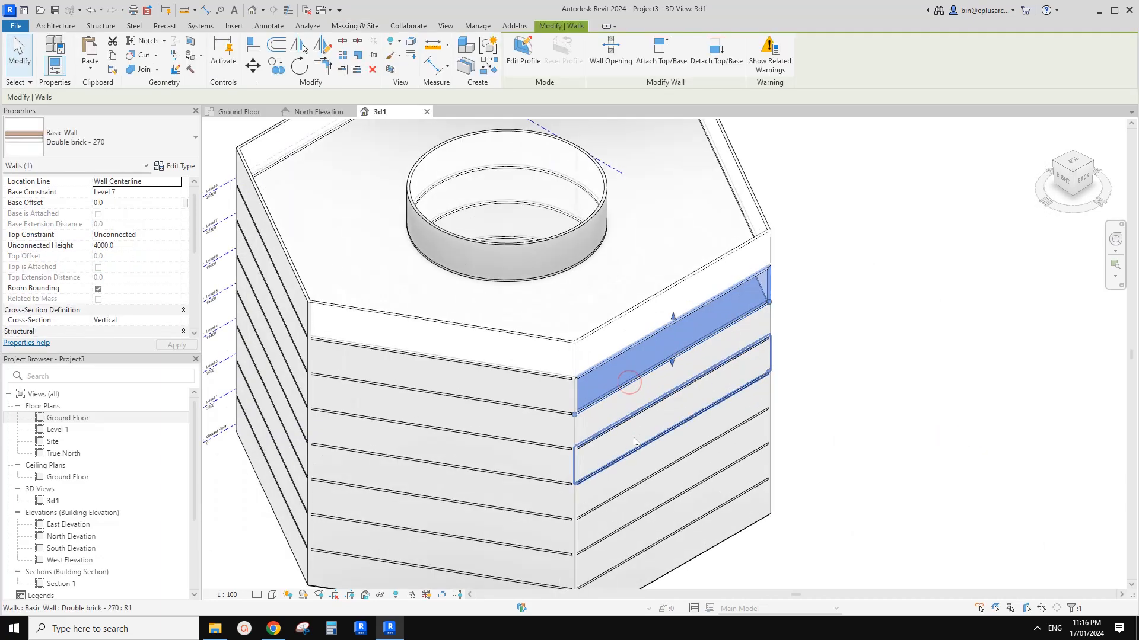
key("Delete")
scroll(746, 358, "down", 2)
middle_click_drag(746, 358, 673, 296, "shift")
scroll(682, 344, "up", 1)
middle_click_drag(682, 344, 625, 305, "shift")
scroll(603, 325, "up", 2)
middle_click_drag(520, 316, 544, 338, "shift")
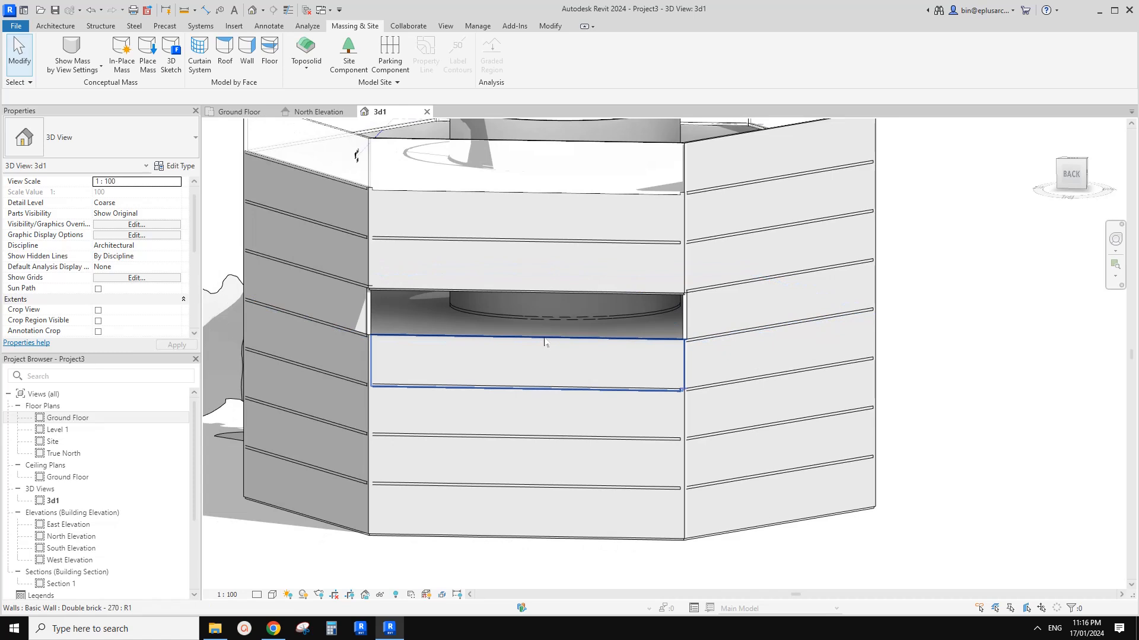
Step: Turn ambient shadows off and back on in the 3D view to compare the shading inside the wall opening
key("g")
key("d")
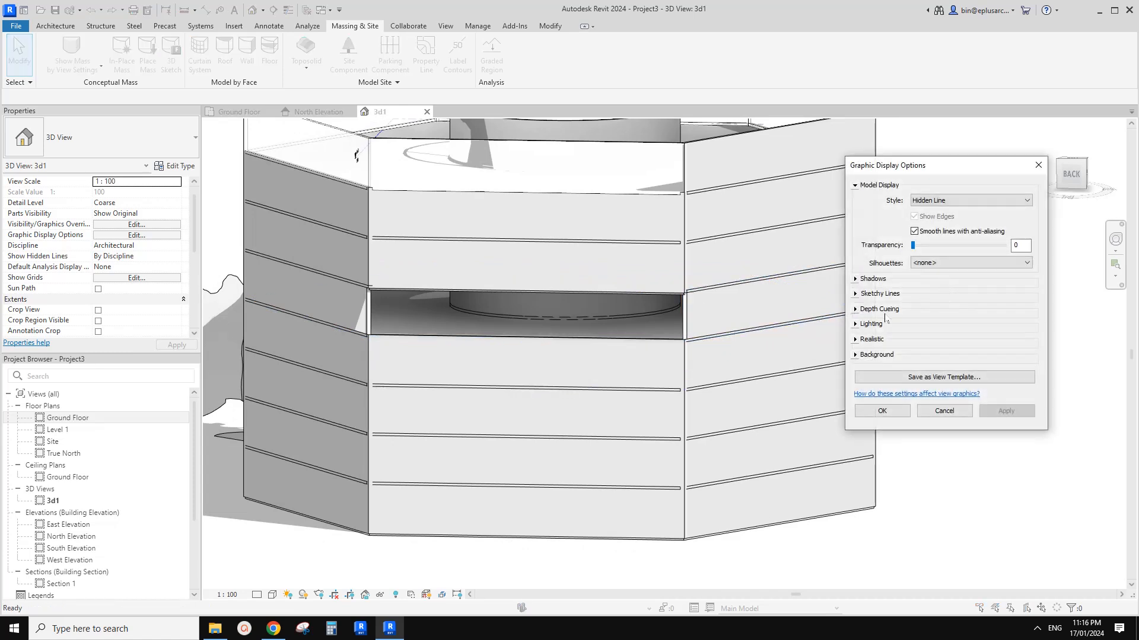
left_click(855, 279)
left_click(914, 302)
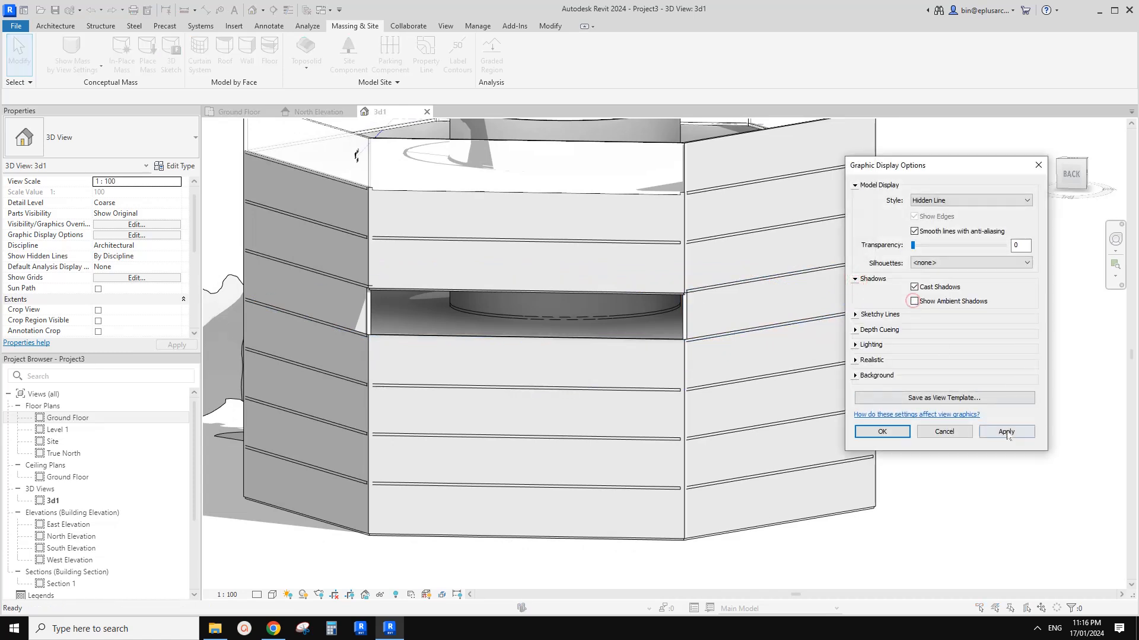
left_click(1006, 432)
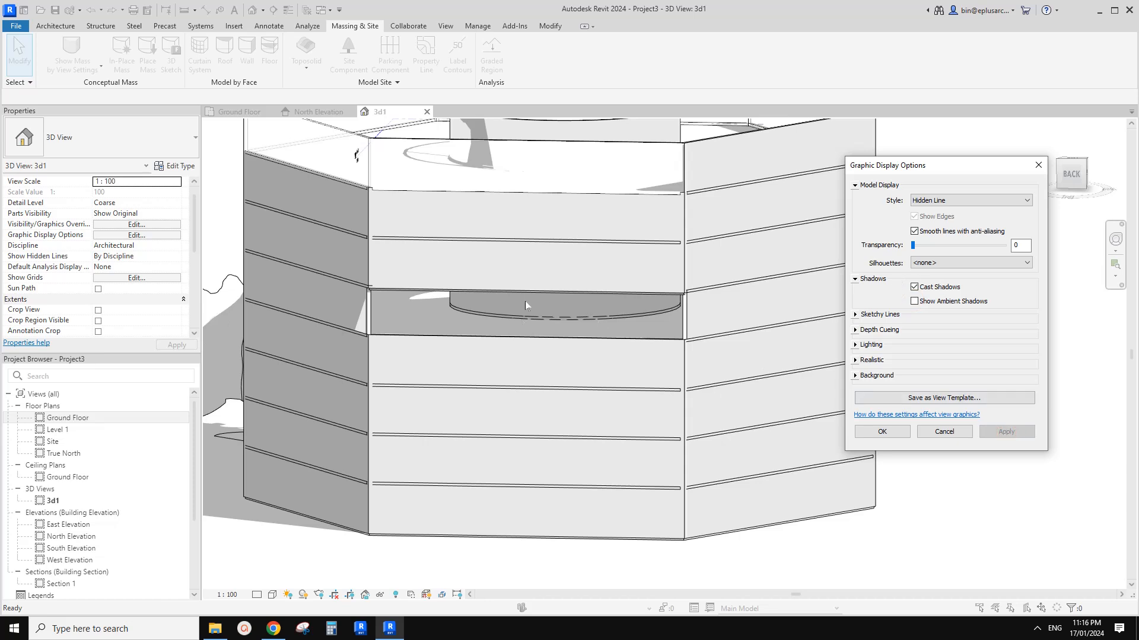
left_click(913, 301)
left_click(1006, 432)
left_click(898, 434)
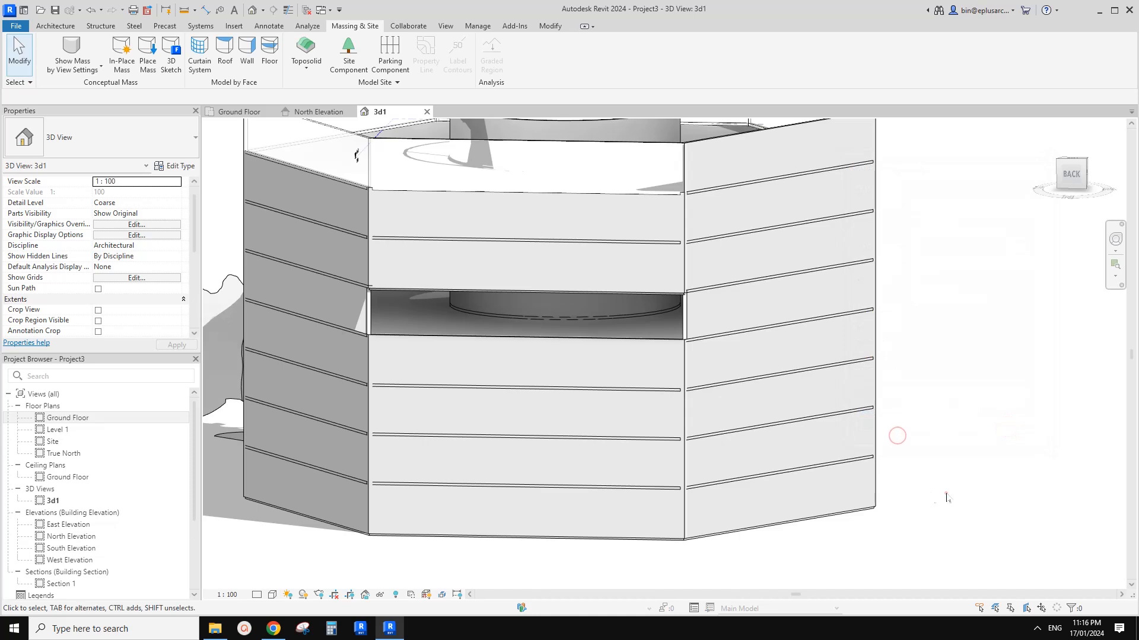
Step: Glance at the building section reference in the Google Docs document, return to Revit and open the Ground Floor plan
key("alt+Tab")
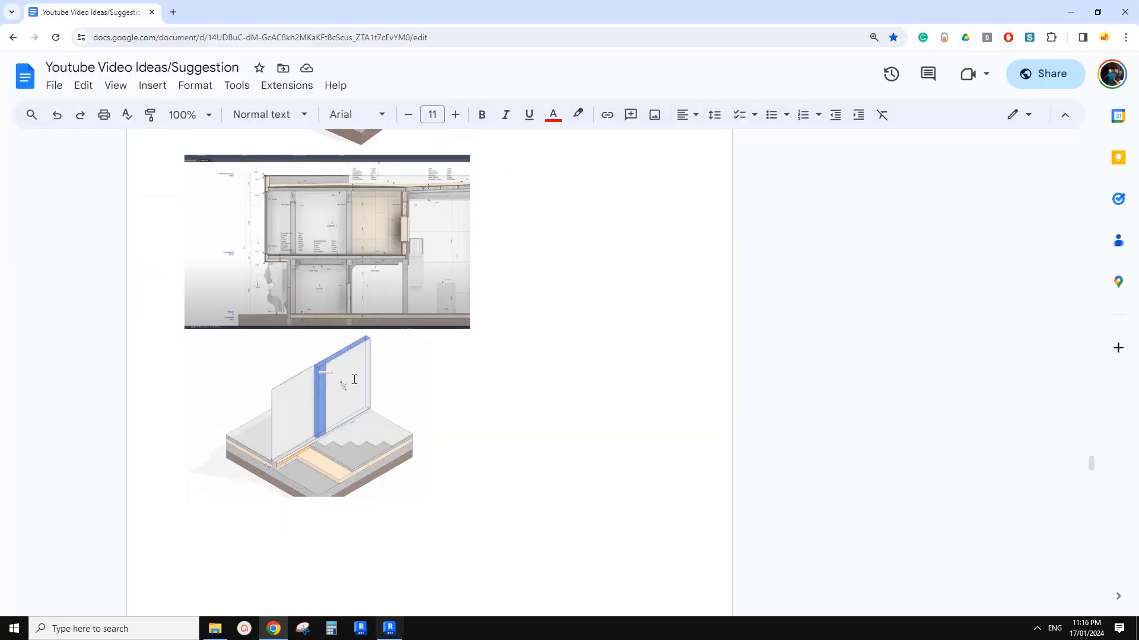
key("alt+Tab")
double_click(68, 417)
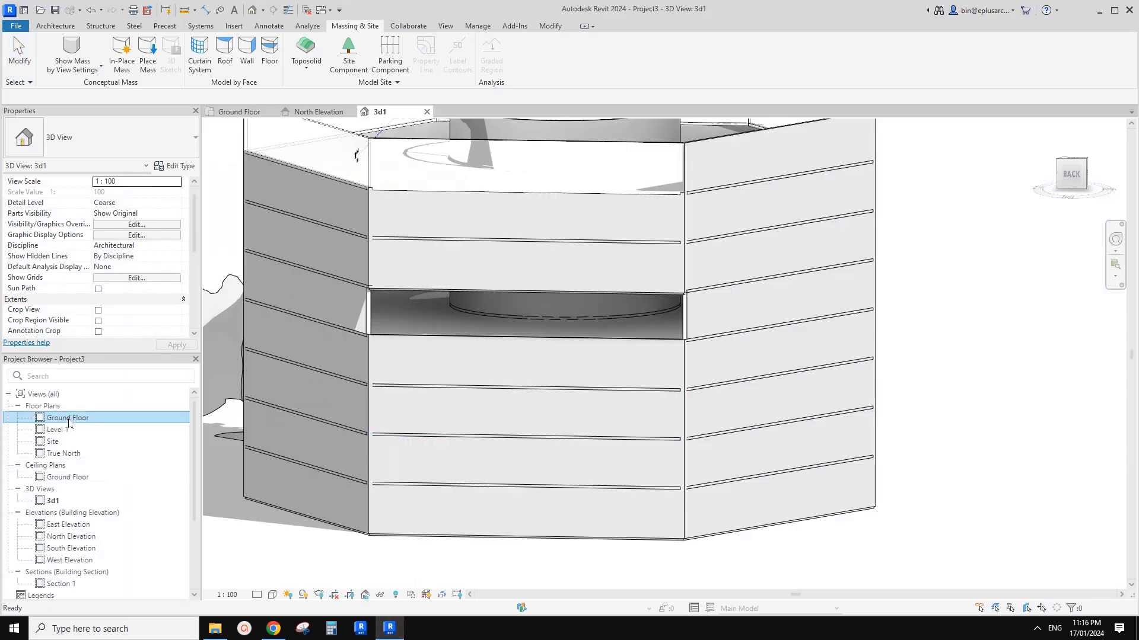
Step: Extend the building section's east end and its side view boundary to the hexagon's east corner, undoing the stray change to its west end
left_click(689, 425)
right_click(675, 428)
key("Escape")
key("Escape")
left_click_drag(687, 425, 730, 389)
left_click_drag(693, 340, 716, 341)
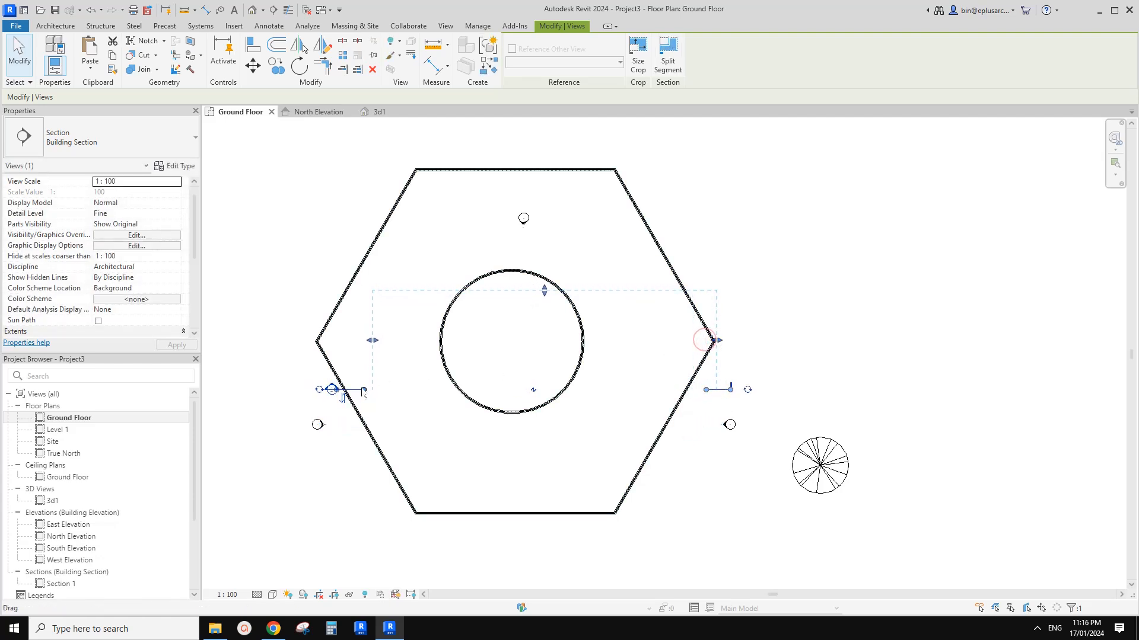
left_click_drag(363, 390, 335, 391)
key("ctrl+z")
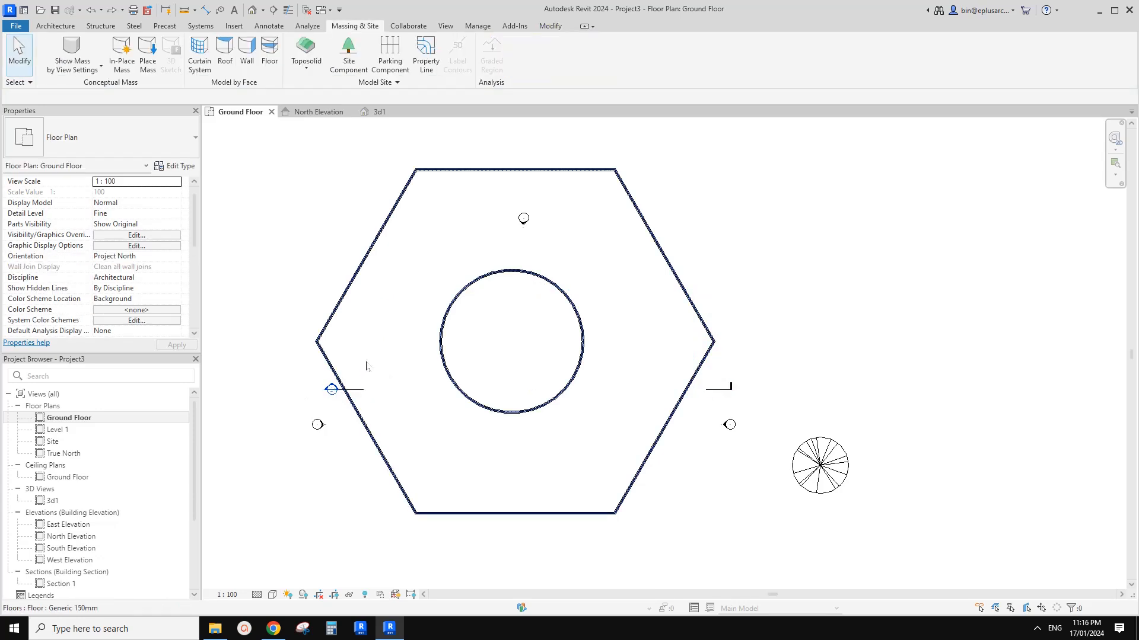
Step: Extend the section's west boundary past the hexagon's west corner and its far clip beyond the north wall
left_click(355, 390)
left_click_drag(372, 340, 309, 340)
middle_click_drag(395, 373, 392, 382)
key("Escape")
left_click(351, 399)
left_click_drag(509, 300, 521, 170)
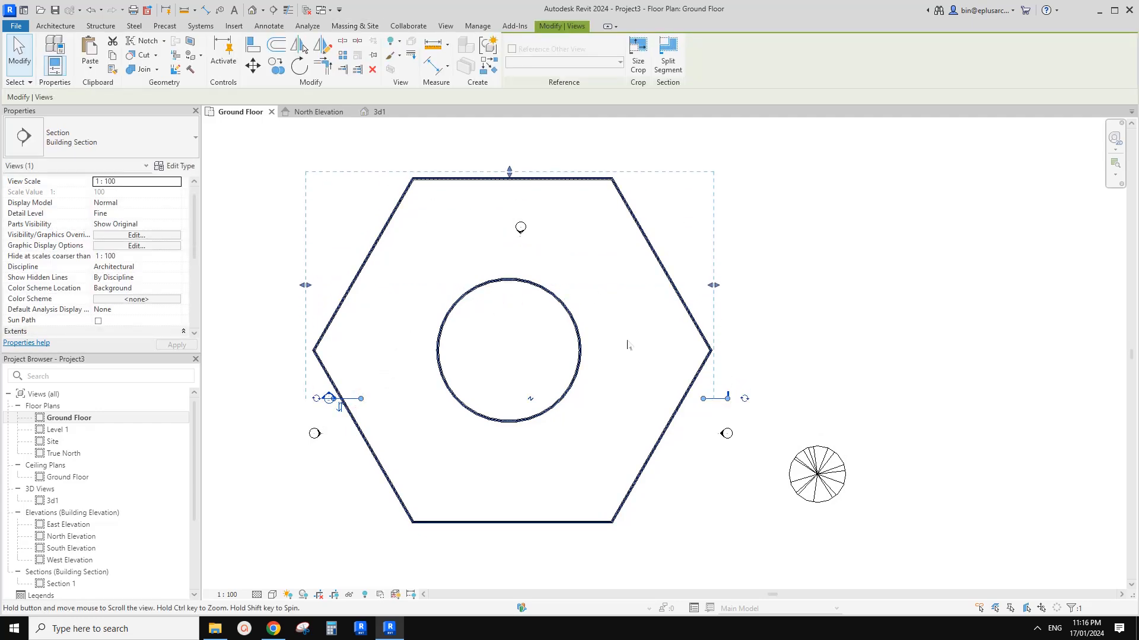
Step: Open the Section 1 view from its section mark and bring the whole building section into view
right_click(715, 403)
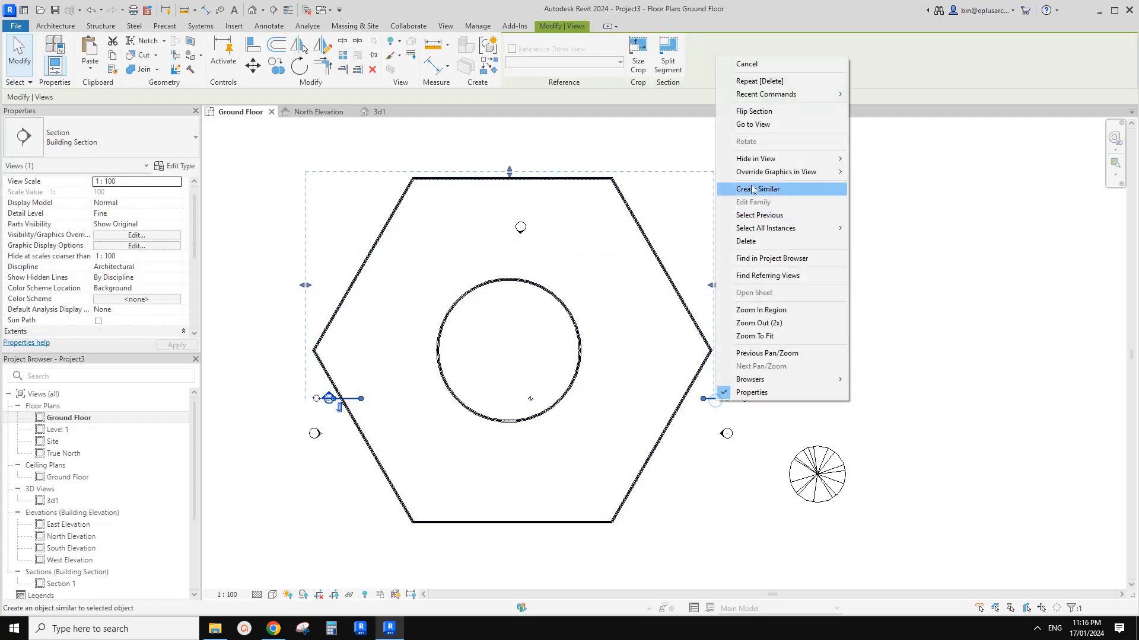
left_click(753, 124)
middle_click_drag(647, 304, 612, 299)
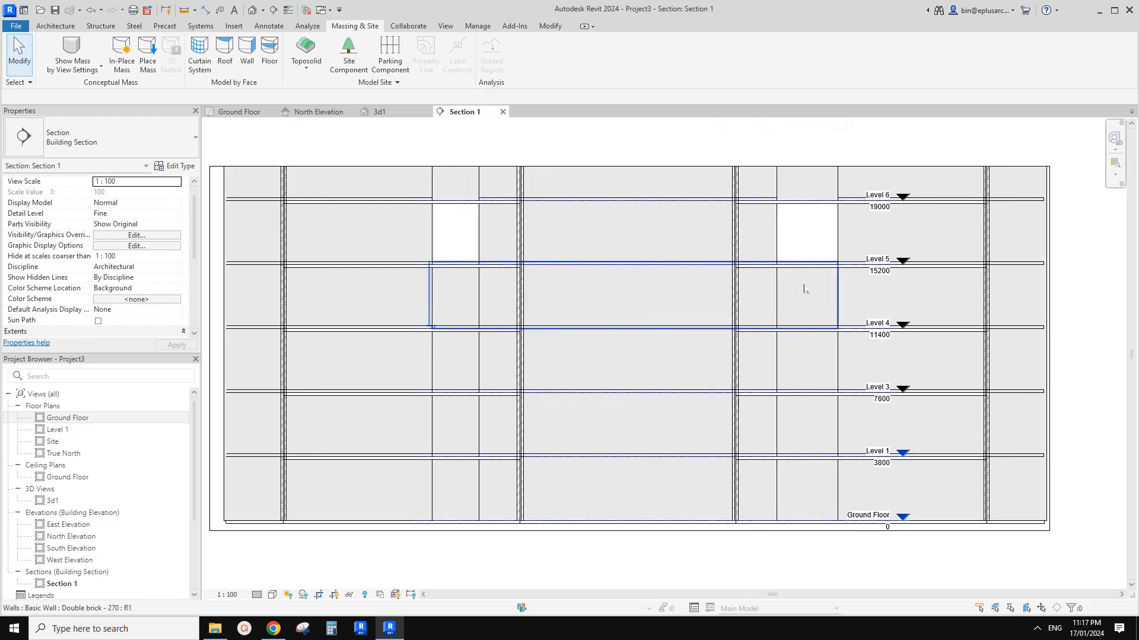
scroll(753, 332, "down", 1)
middle_click_drag(753, 332, 739, 336)
middle_click_drag(665, 409, 639, 409)
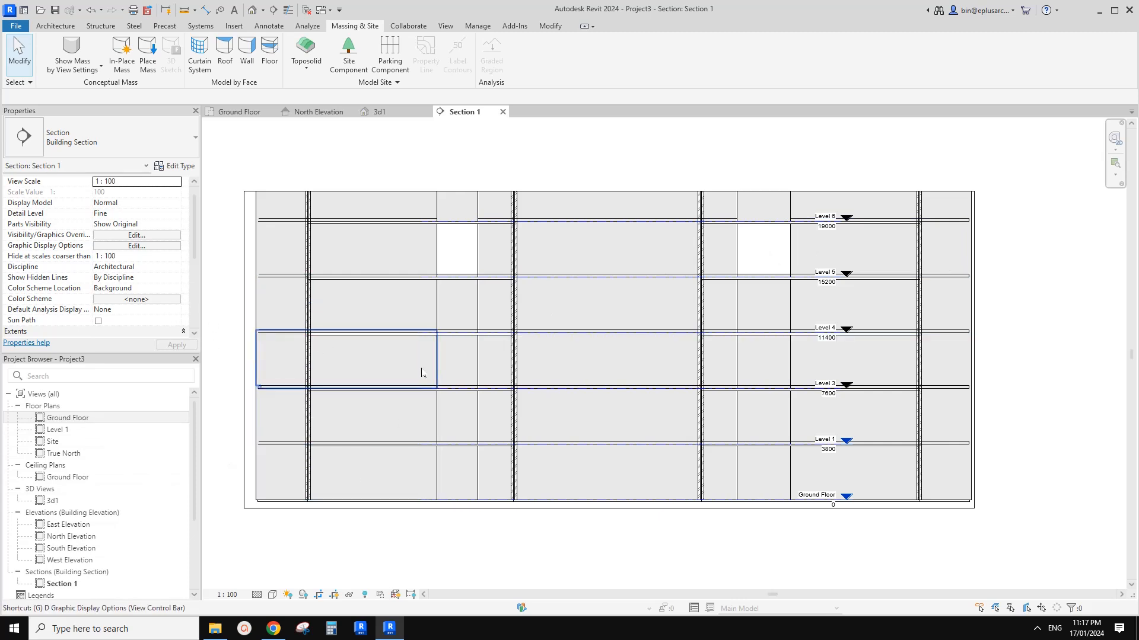
Step: Turn on Cast Shadows and Show Ambient Shadows in the Graphic Display Options of Section 1
key("d")
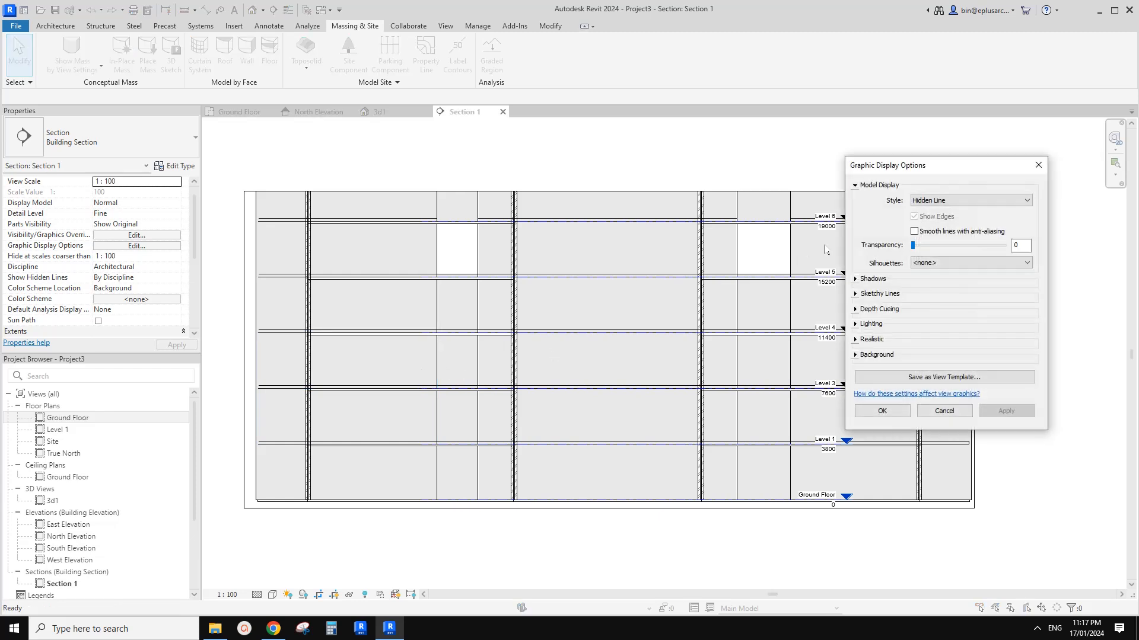
left_click_drag(924, 169, 840, 211)
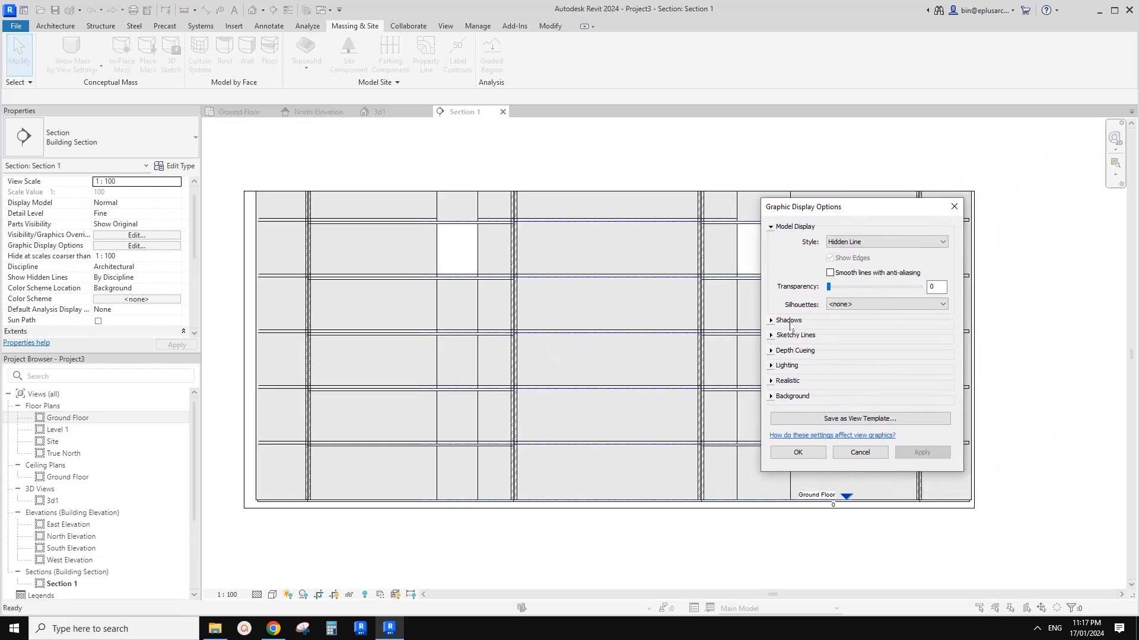
left_click(772, 321)
left_click(831, 329)
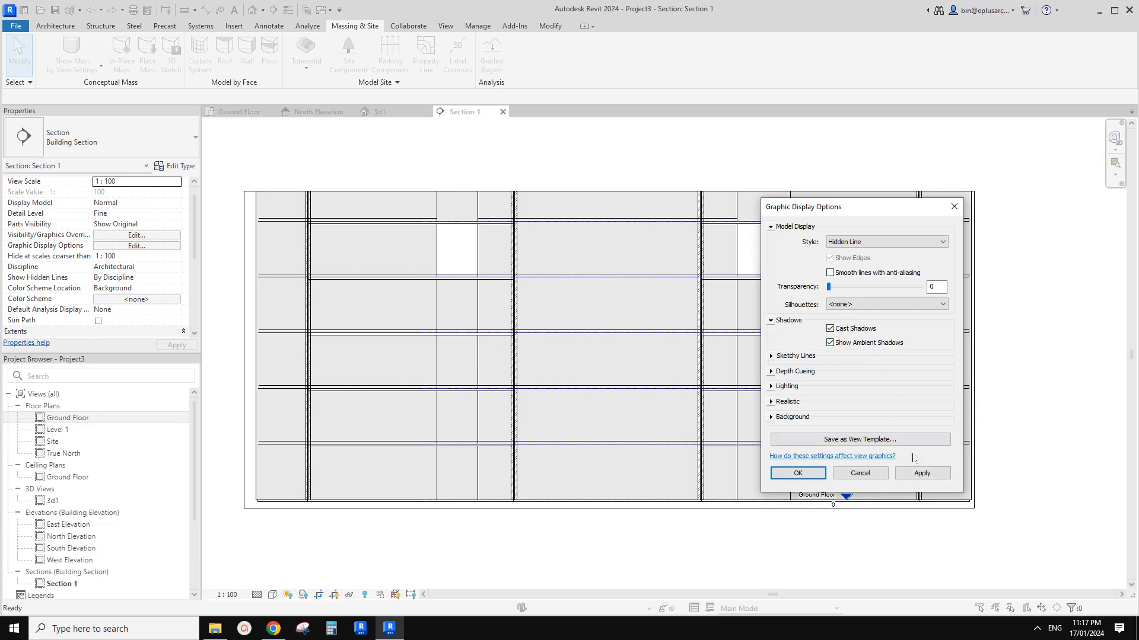
left_click(930, 477)
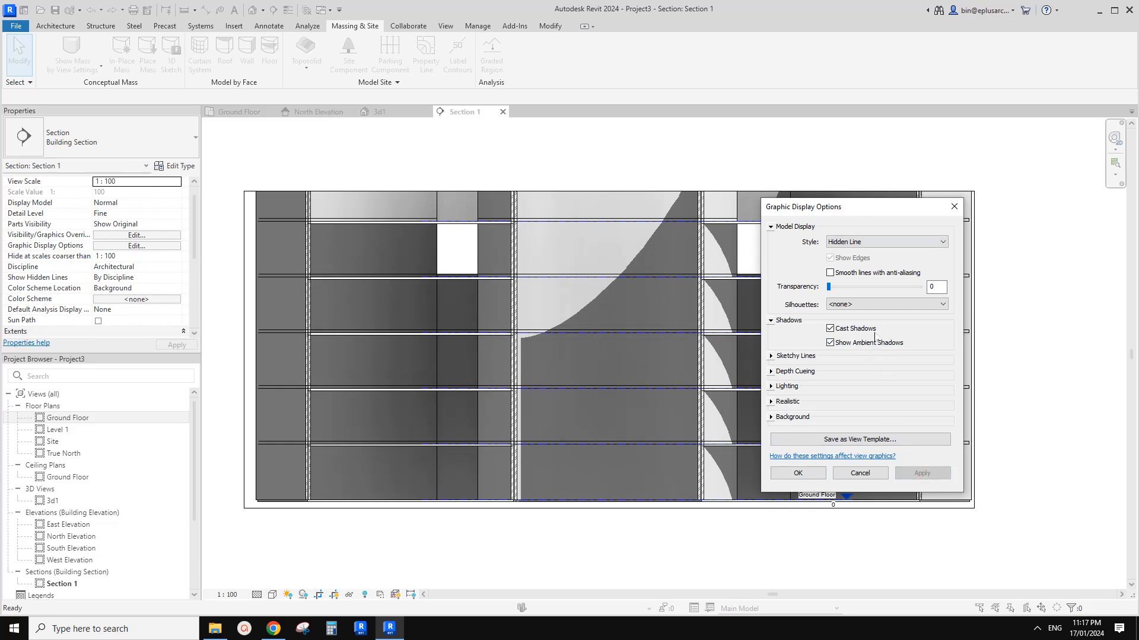
Step: Turn ambient shadows off and back on in Section 1 to compare the shading on the interior walls
left_click(830, 343)
left_click(937, 473)
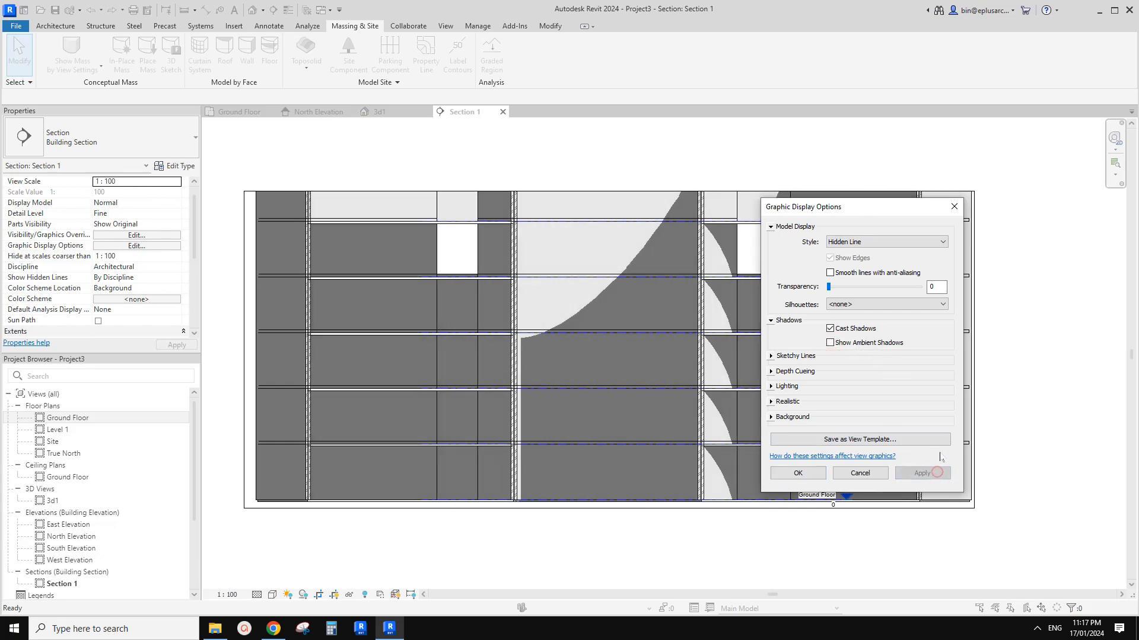
left_click_drag(816, 202, 863, 251)
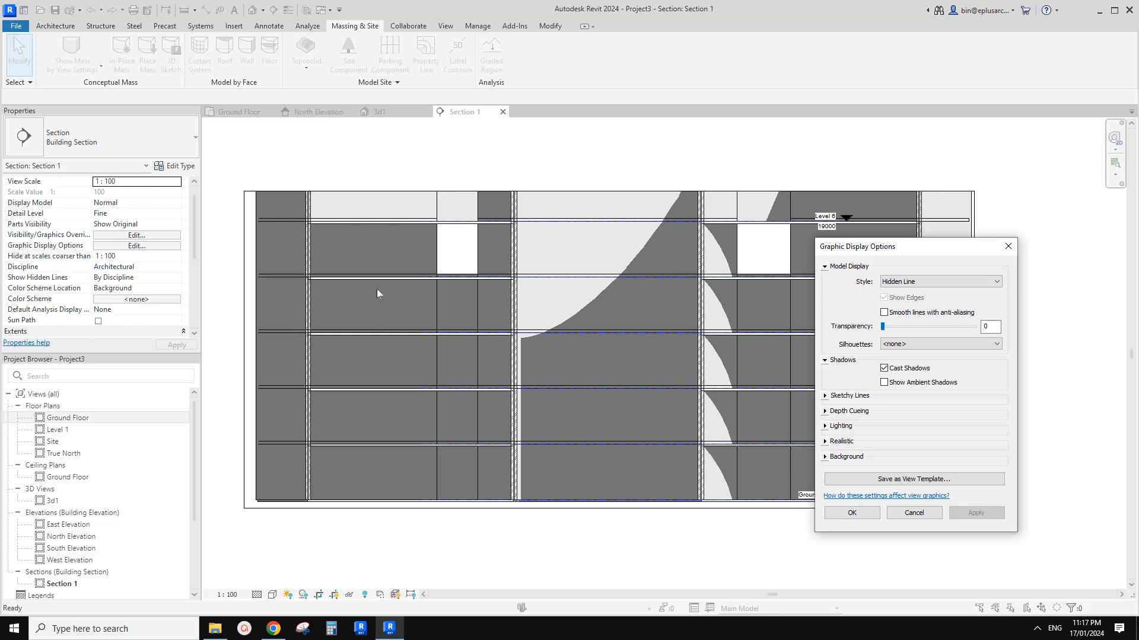
left_click(884, 383)
left_click(976, 513)
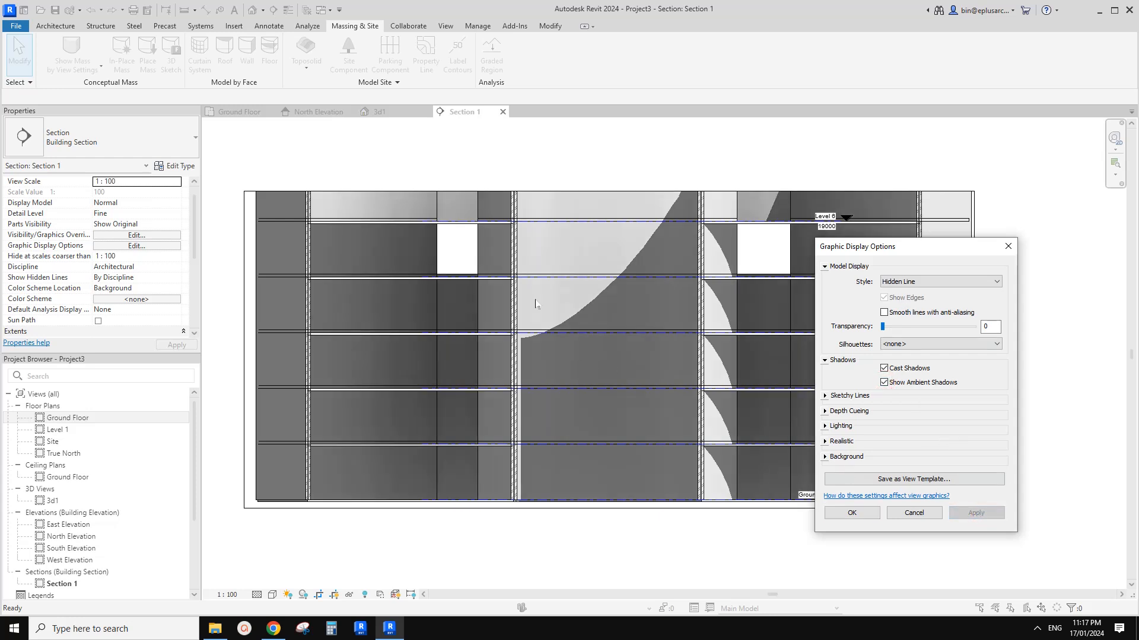
Step: Enable Show Depth under Depth Cueing for Section 1 and apply it
left_click_drag(873, 254, 968, 282)
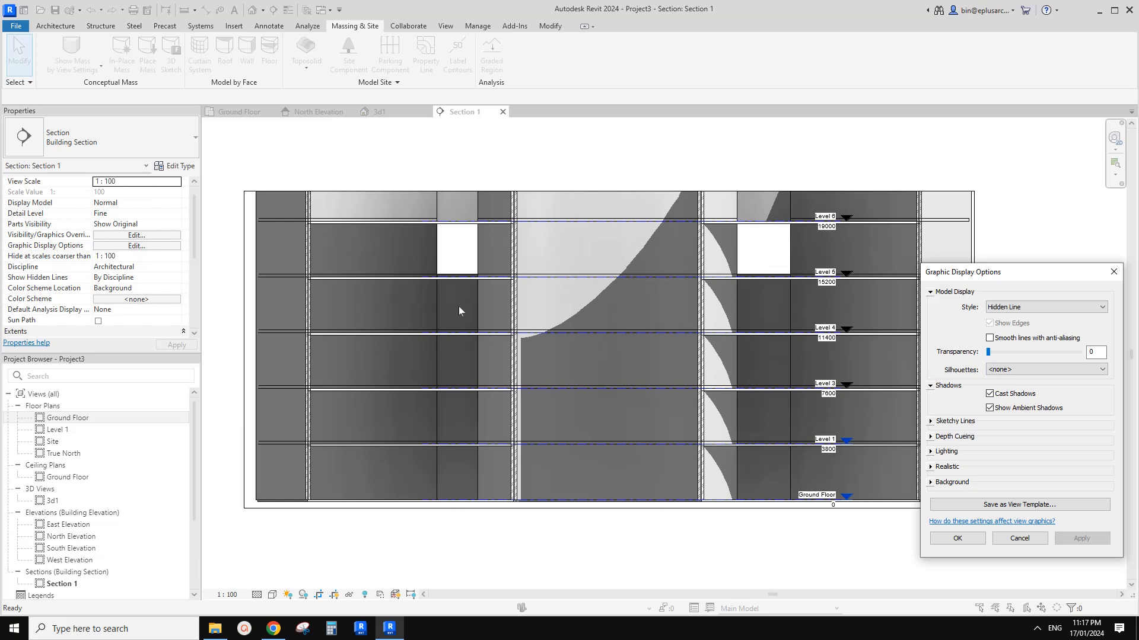
left_click_drag(1013, 277, 900, 292)
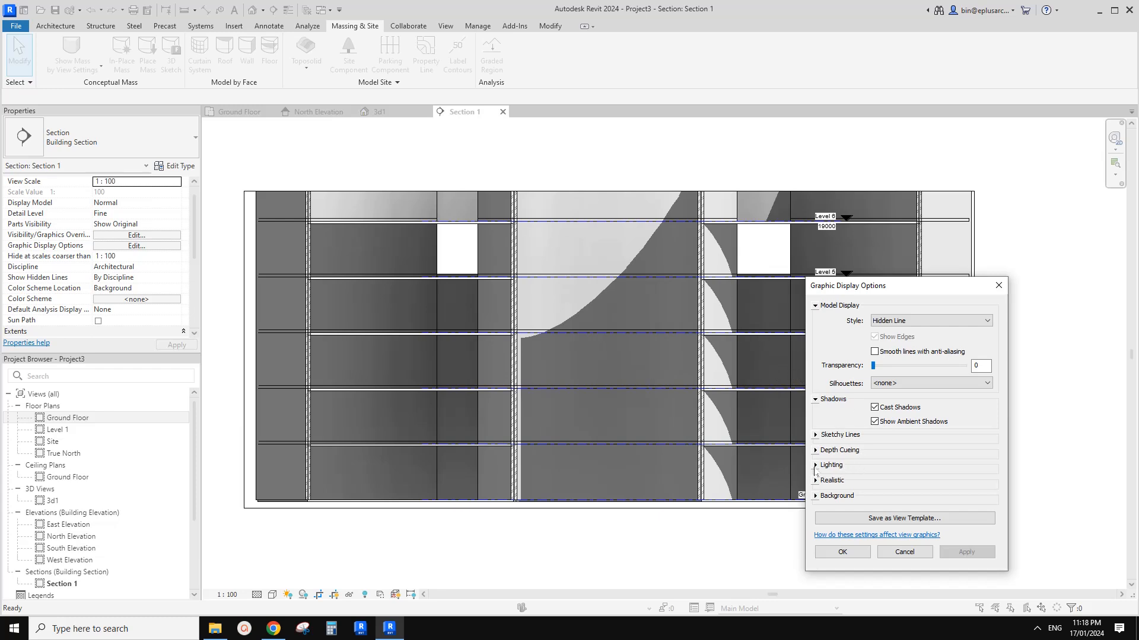
left_click(816, 450)
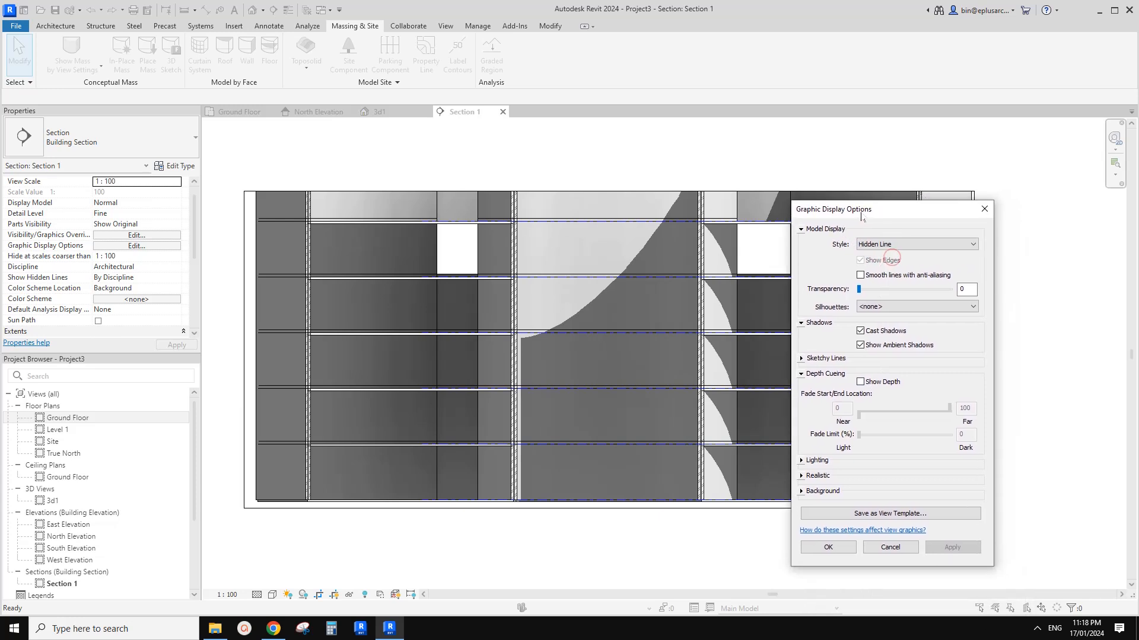
left_click(860, 384)
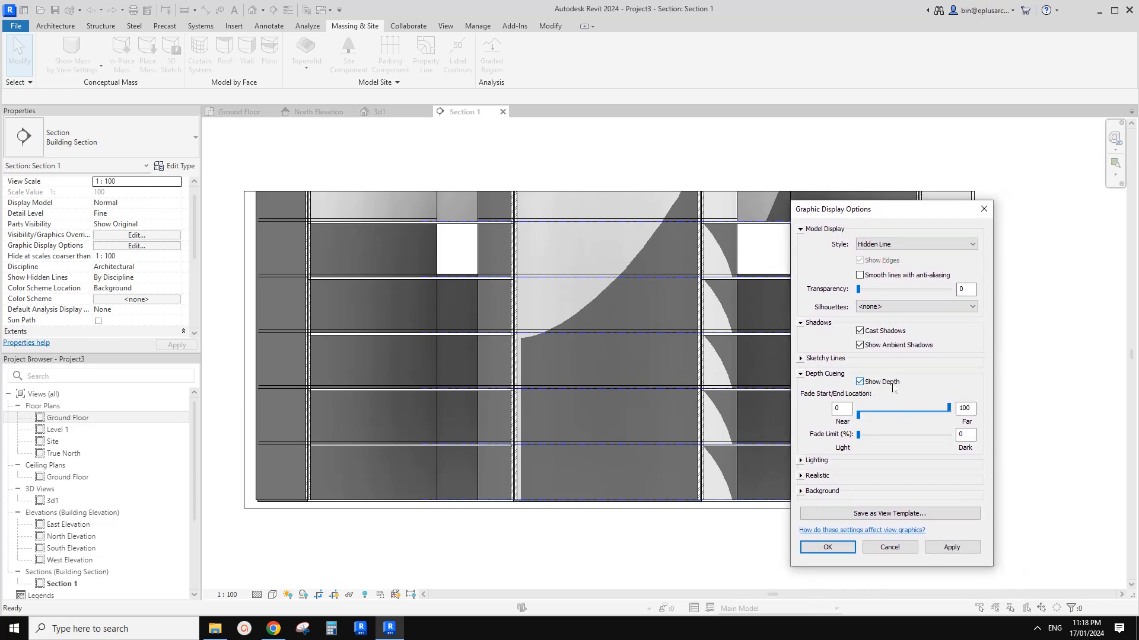
left_click(937, 546)
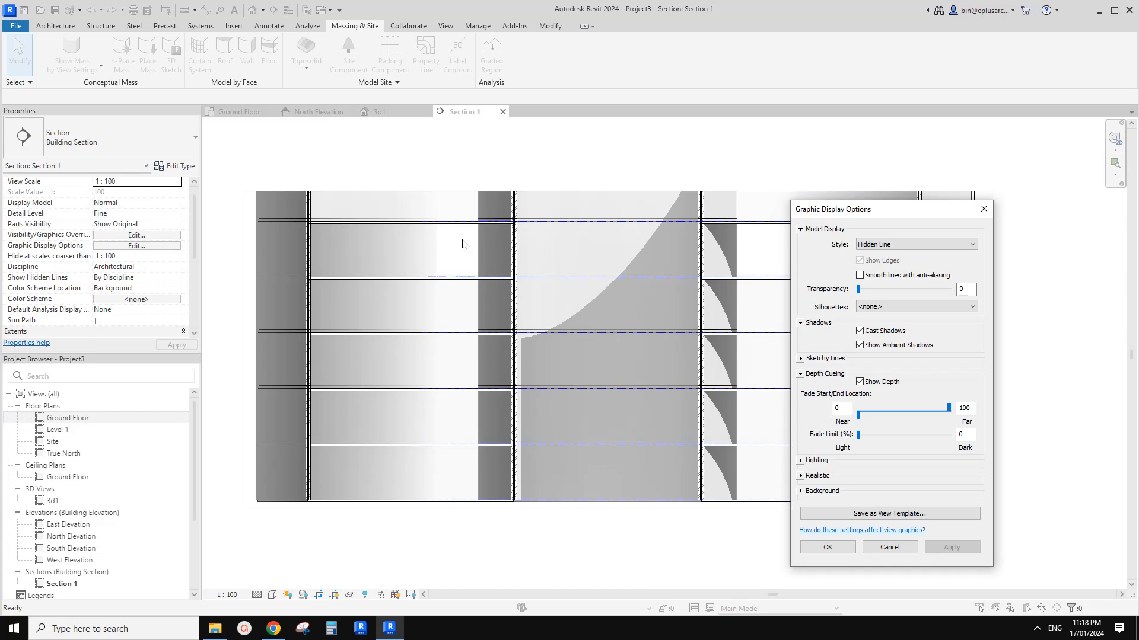
Step: Switch ambient shadows off and on again in Section 1 with depth cueing active to compare the effect
left_click(859, 345)
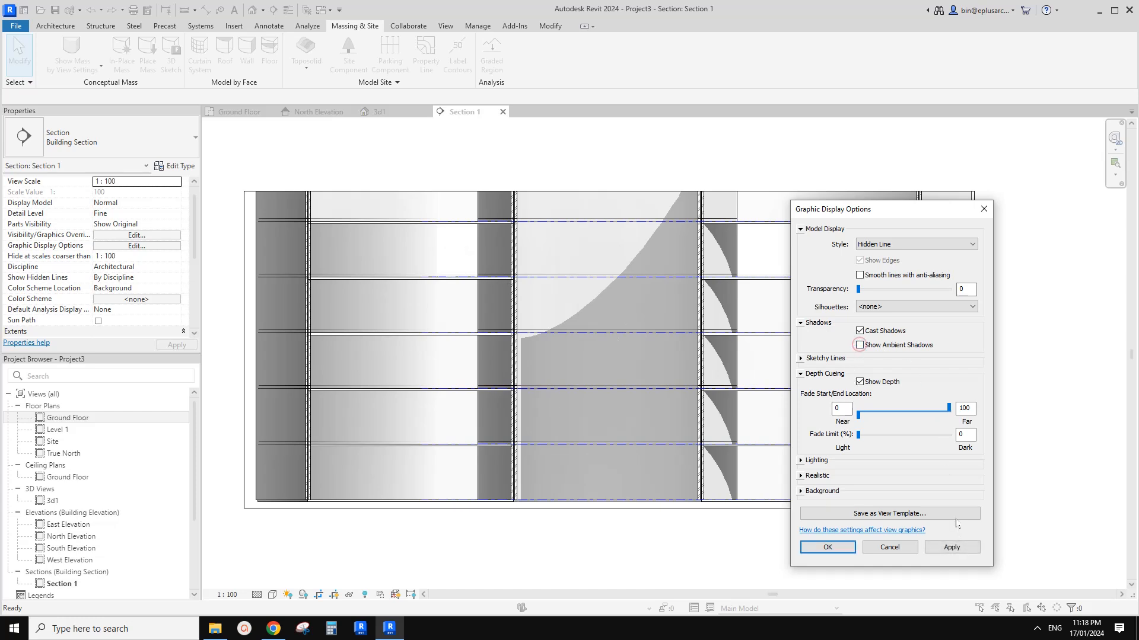
left_click(954, 547)
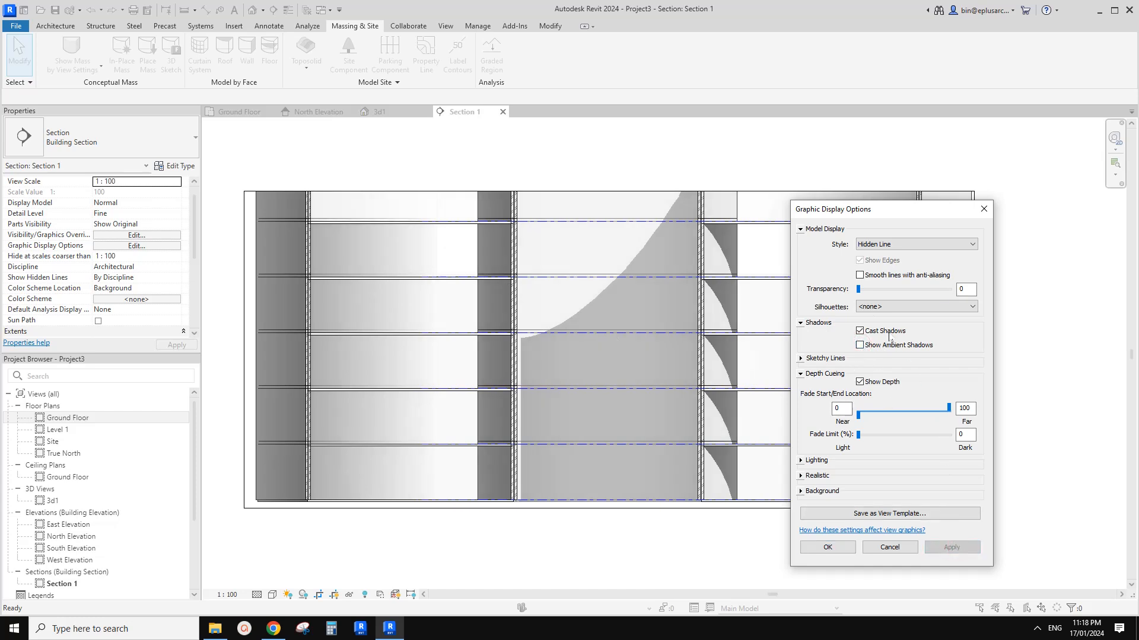
left_click(859, 345)
left_click(954, 548)
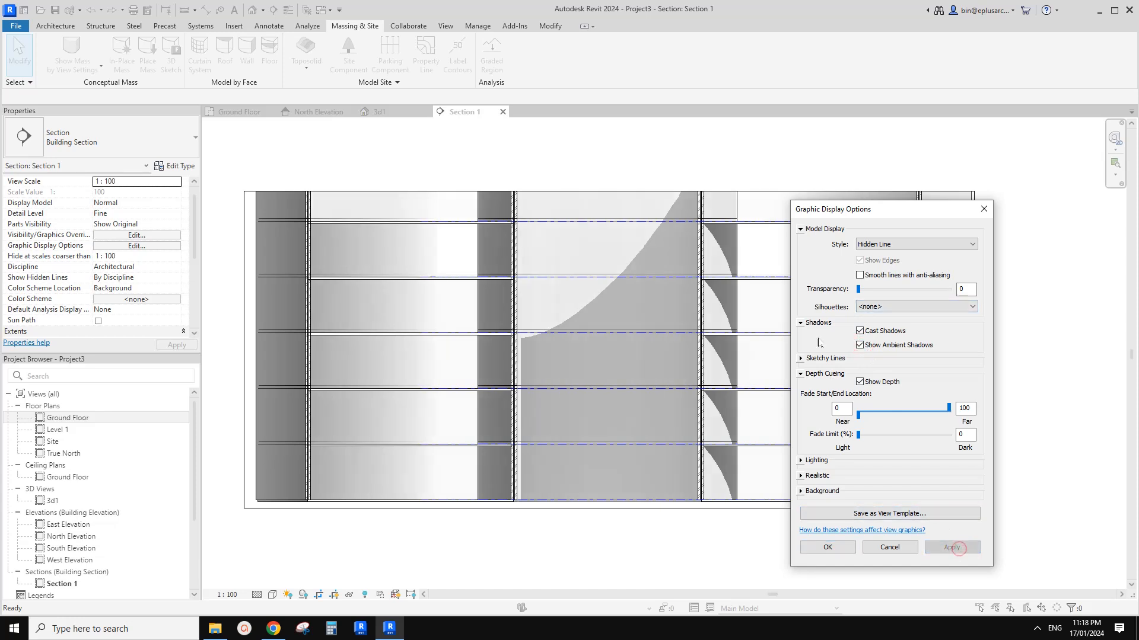
Step: Turn off ambient shadows in Section 1 and set the depth cueing fade location to 19 near and 87 far
left_click(860, 346)
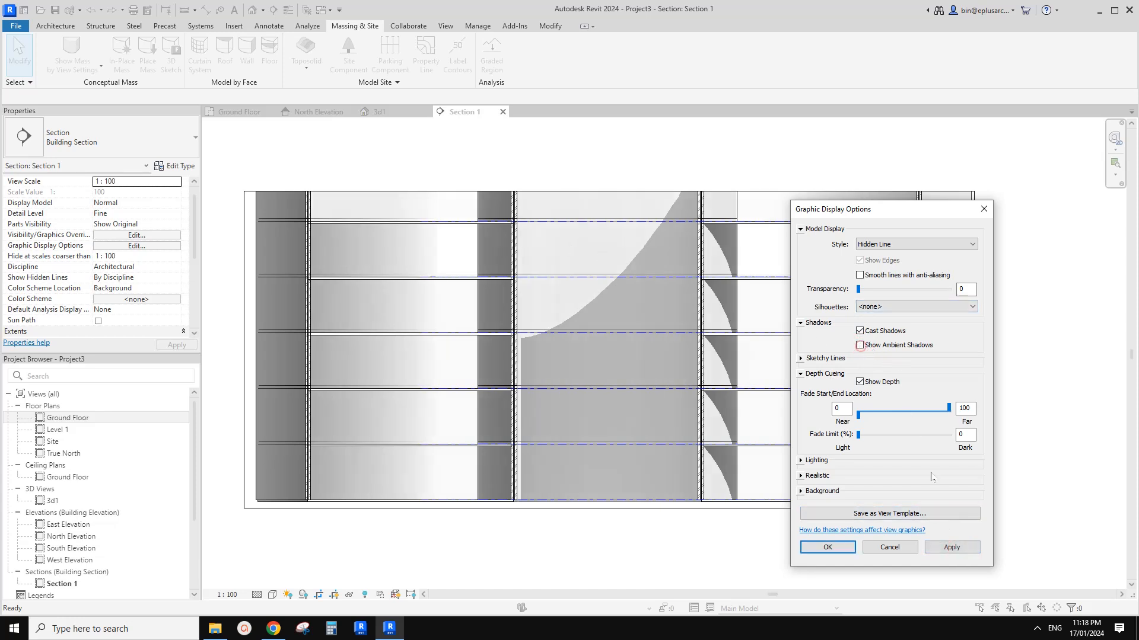
left_click(951, 547)
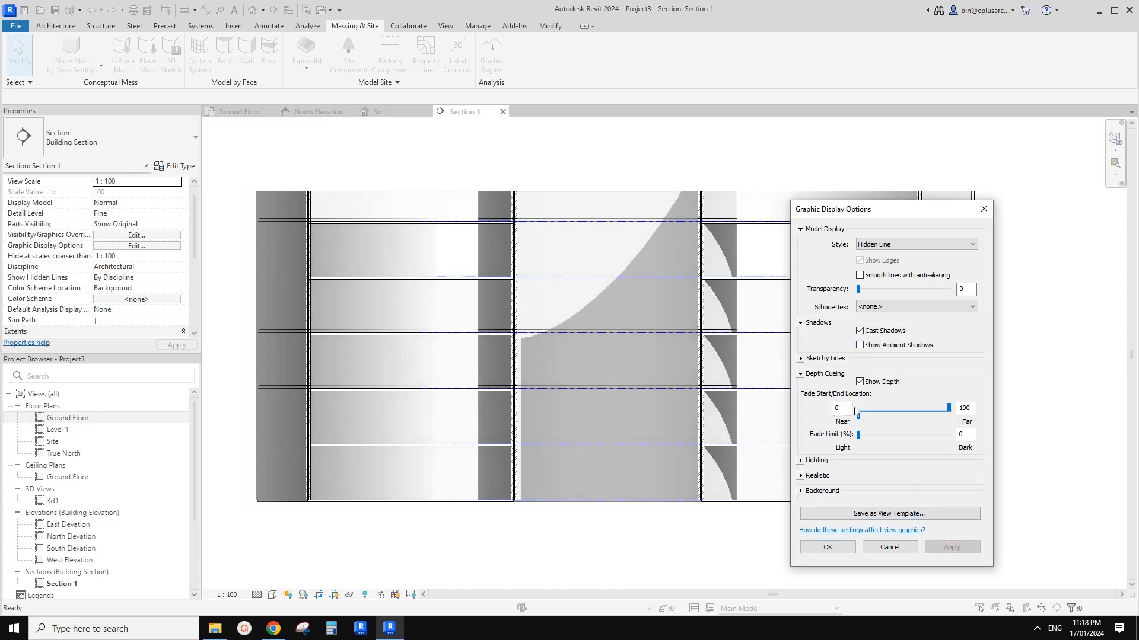
double_click(838, 409)
mouse_move(859, 415)
left_mouse_down()
mouse_move(937, 409)
mouse_move(876, 414)
left_mouse_up()
left_click(951, 547)
left_click(952, 547)
left_click(965, 545)
left_click(954, 548)
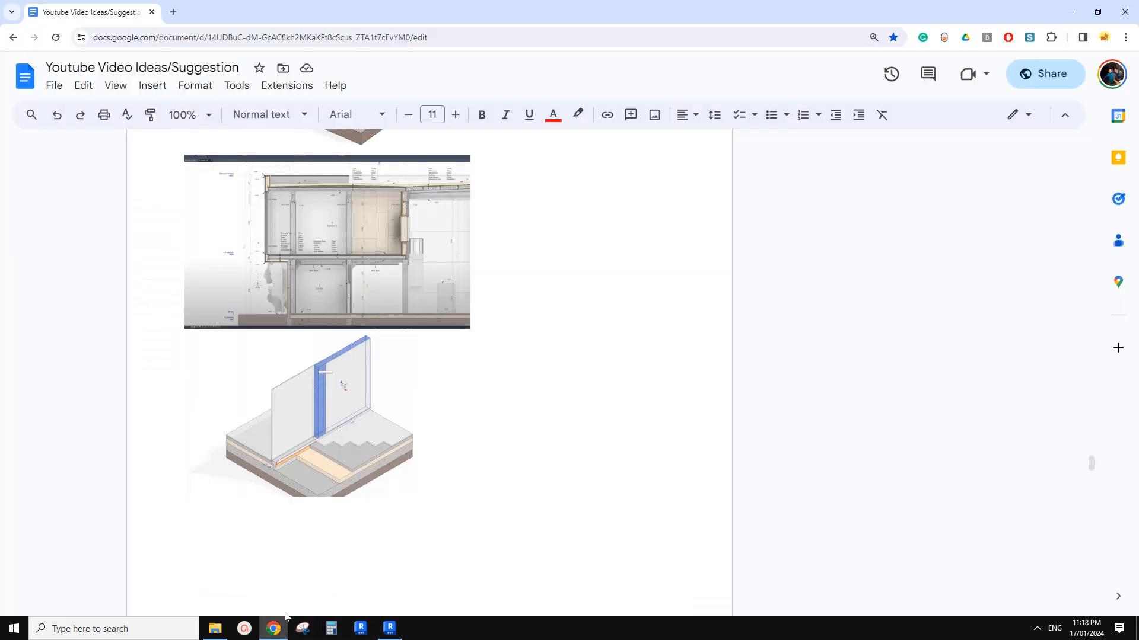
Step: Check the reference section image in Google Docs, then return to Revit and apply Show Ambient Shadows in Section 1
left_click(272, 628)
left_click(386, 637)
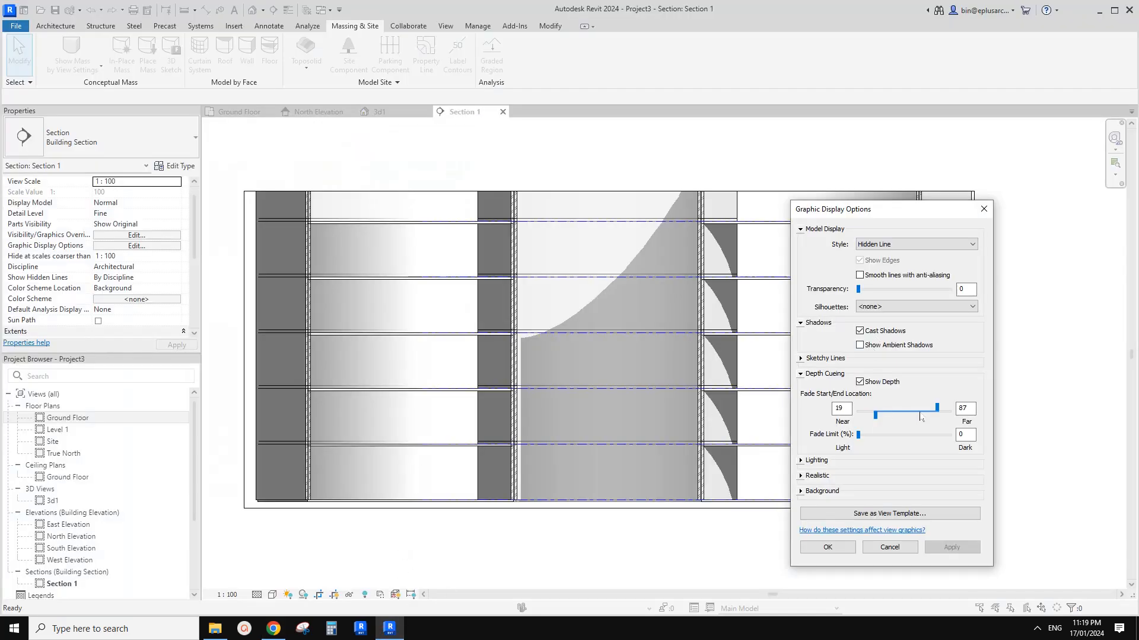
left_click(860, 345)
left_click(952, 547)
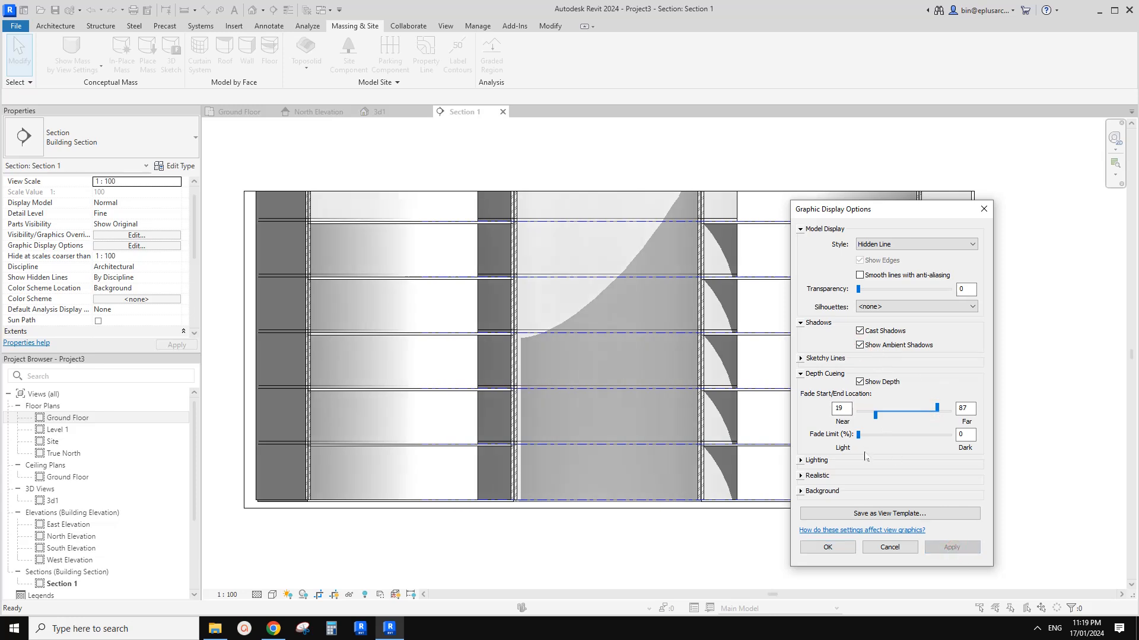
Step: Set the Section 1 lighting to Sun 50, Ambient Light 20 and Shadows 30 and apply it
left_click(801, 460)
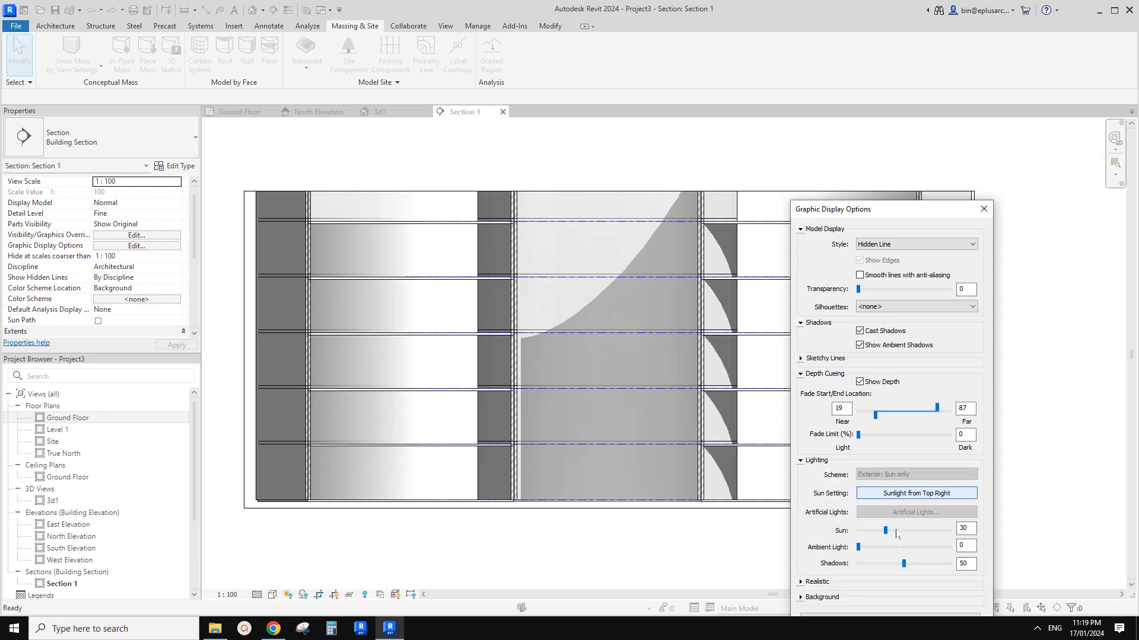
left_click(888, 563)
left_click(900, 530)
left_click_drag(871, 207, 847, 152)
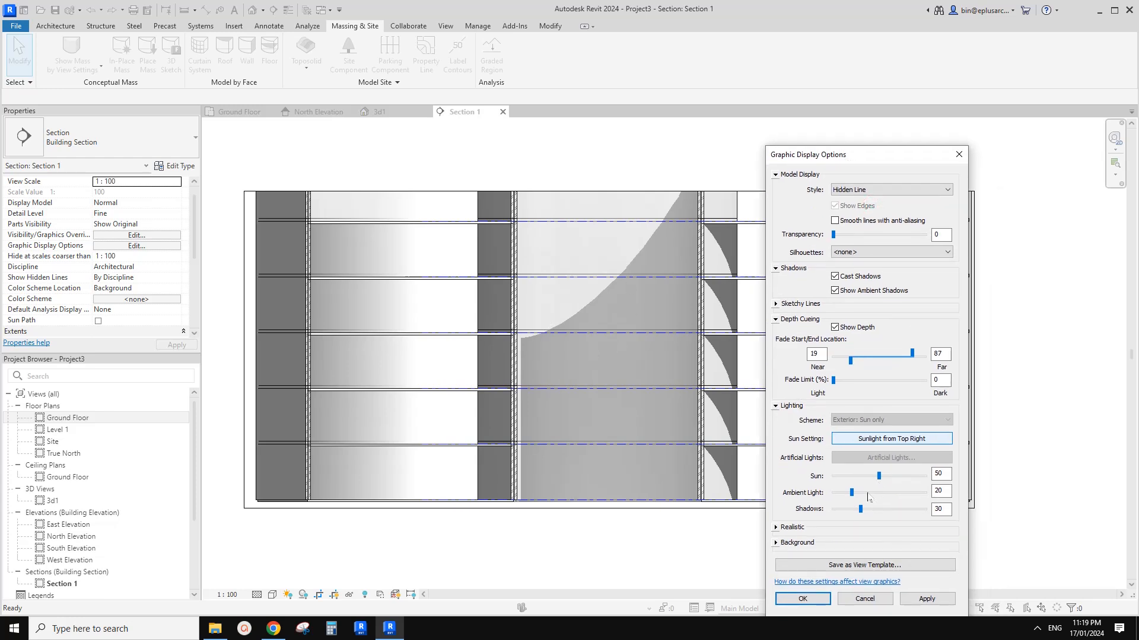
left_click(918, 599)
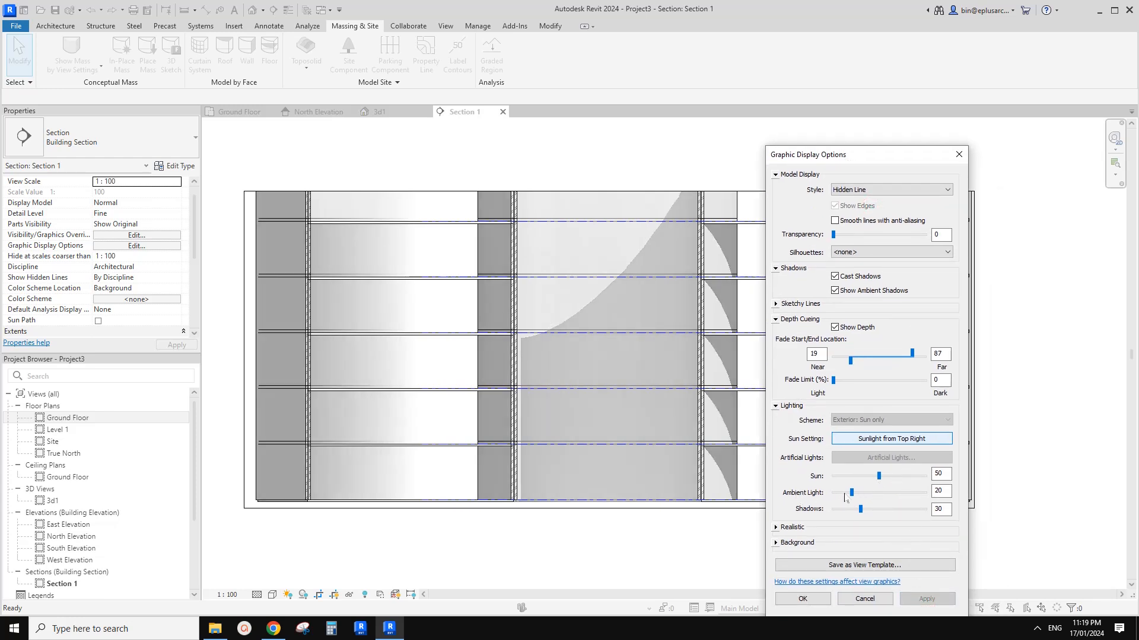
Step: Set Sun to 30, try Shadows at 50, then set Shadows to 30 and accept the Section 1 display options
left_click(872, 475)
left_click(873, 509)
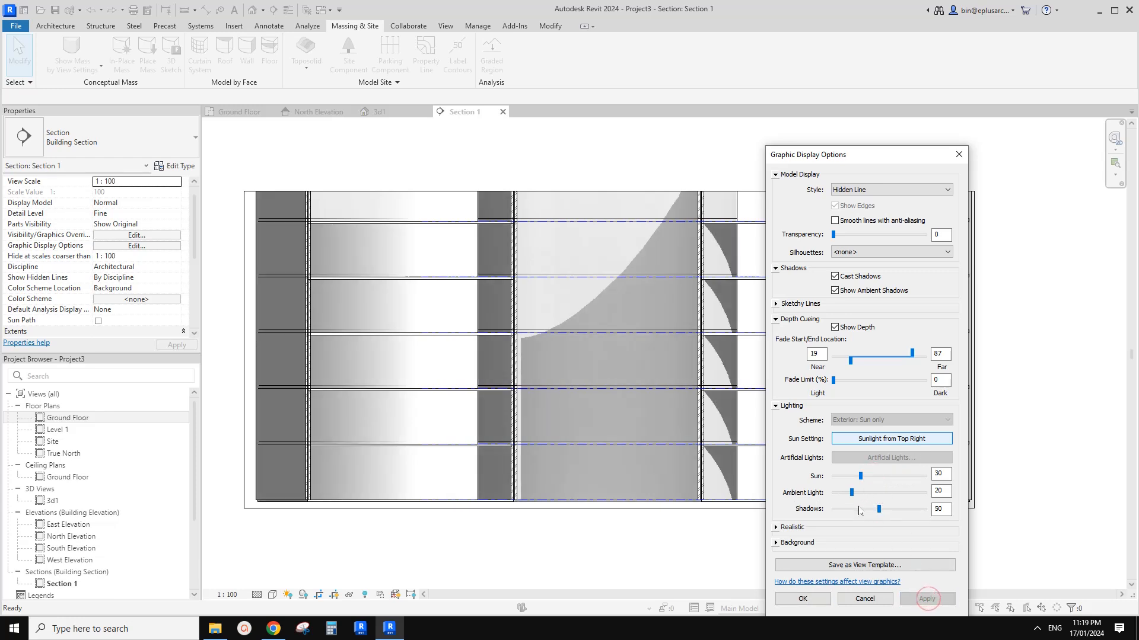
left_click(869, 509)
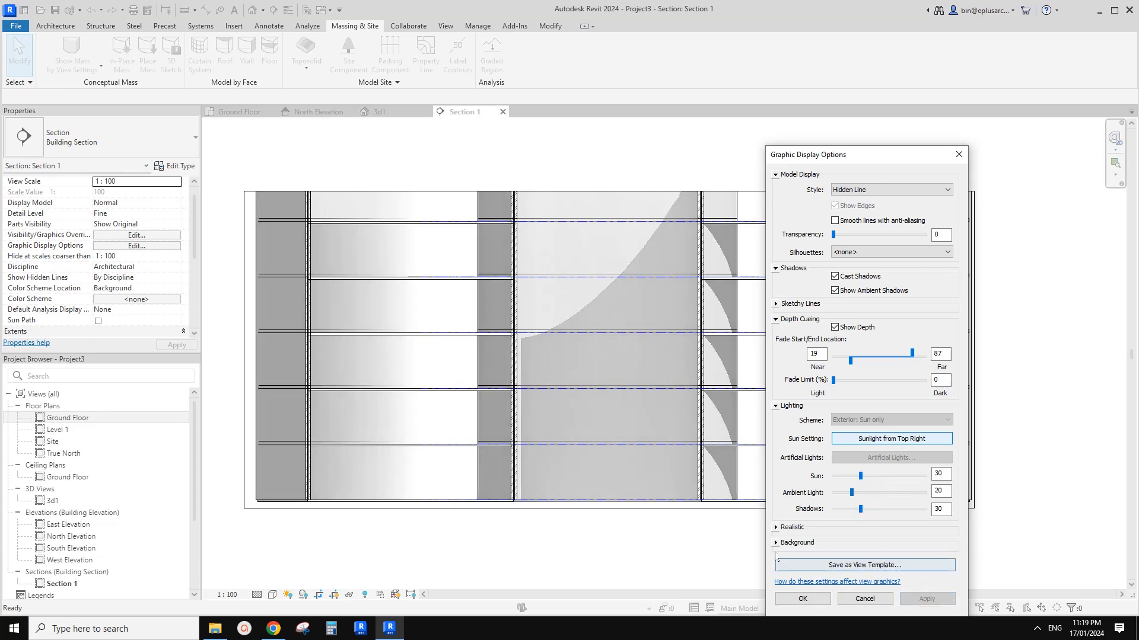
left_click(800, 598)
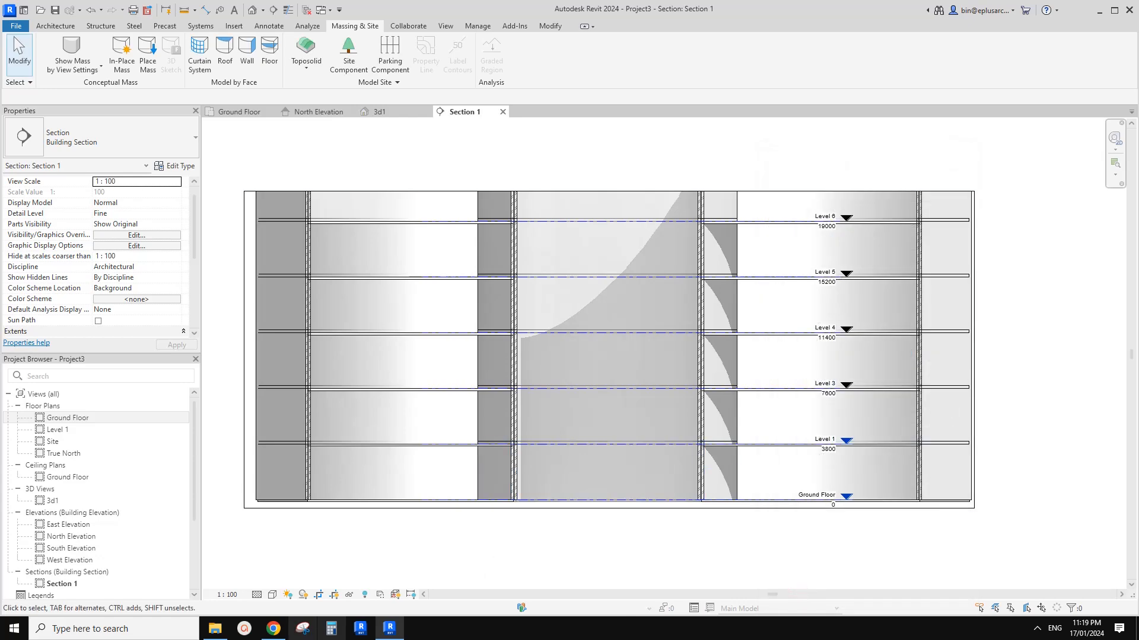
Step: Switch to Google Docs and review the question about line-based family auto-snap and 3D graphics overrides with its example images
left_click(273, 629)
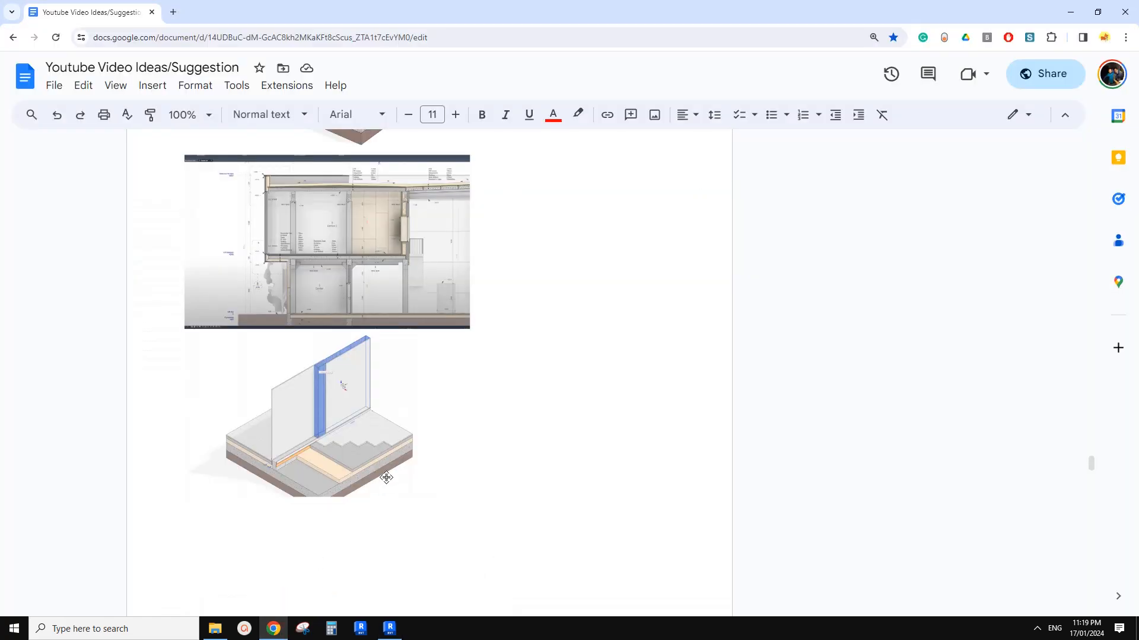
scroll(386, 478, "down", 4)
scroll(381, 483, "up", 15)
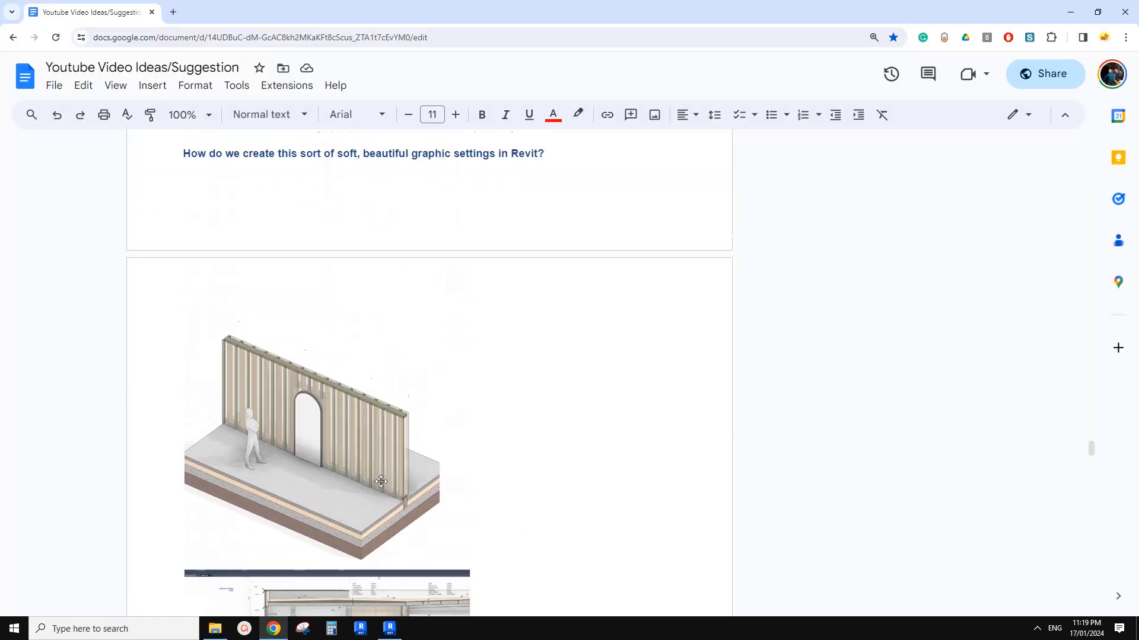
scroll(381, 483, "up", 6)
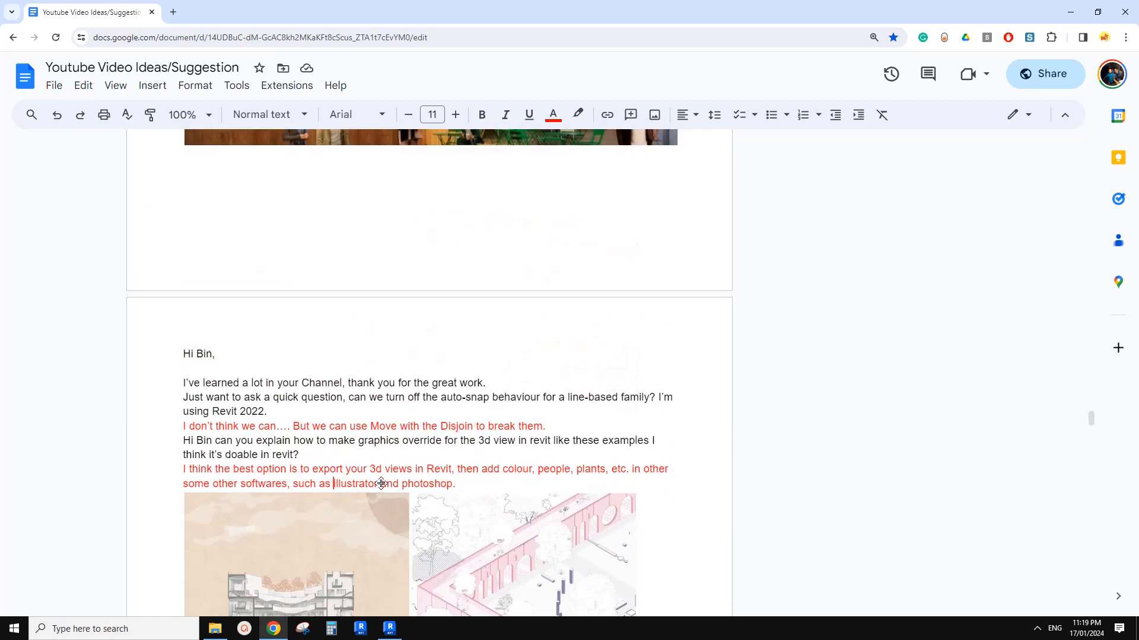
scroll(388, 471, "down", 2)
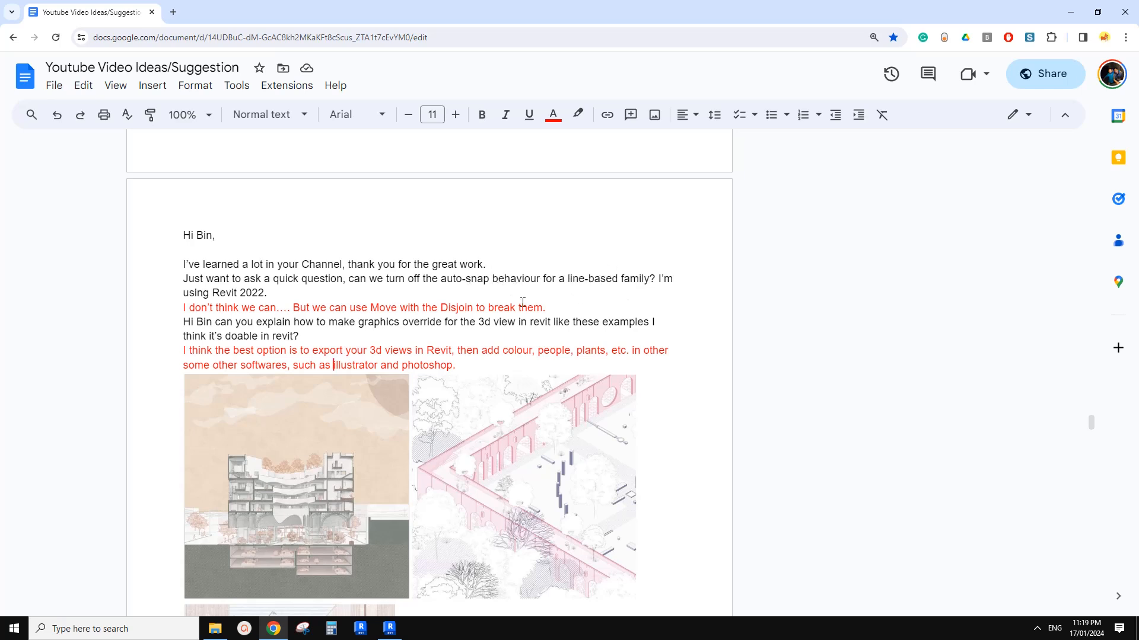
Step: Return to Revit and start moving a curved Level 4 wall in Section 1 with the Disjoin option, then cancel the move
left_click(390, 628)
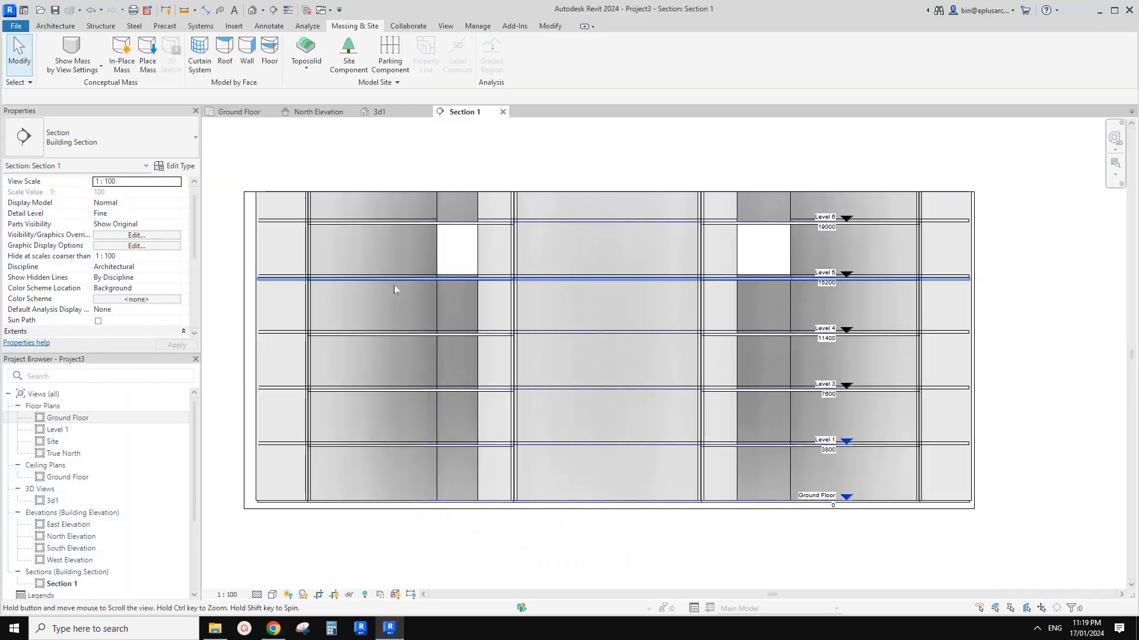
left_click(413, 306)
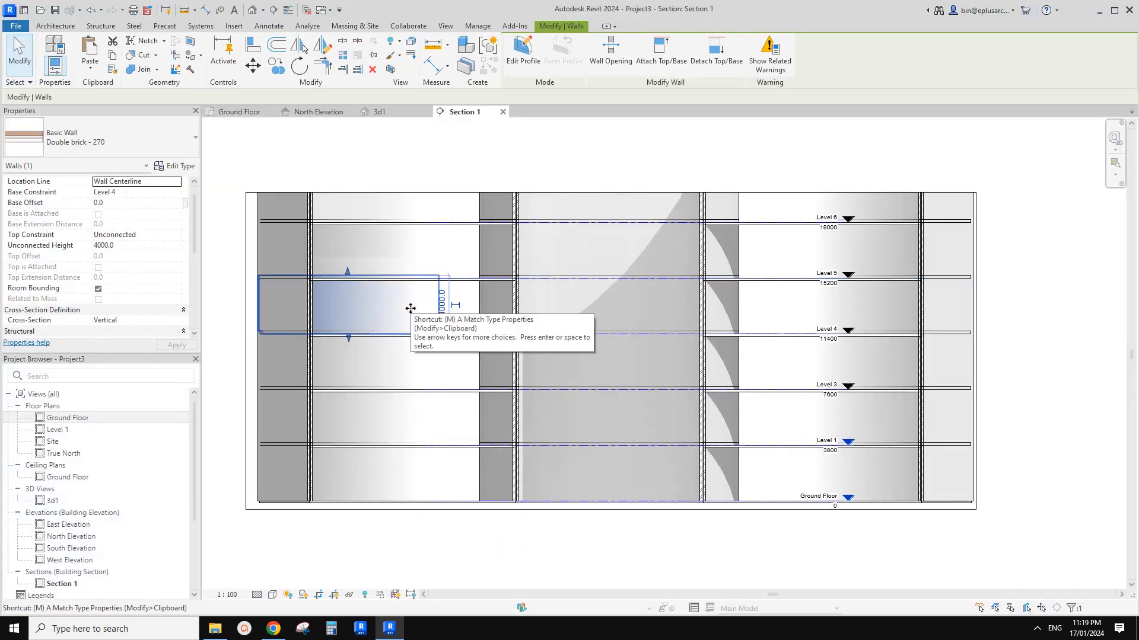
key("m")
key("v")
left_click(126, 97)
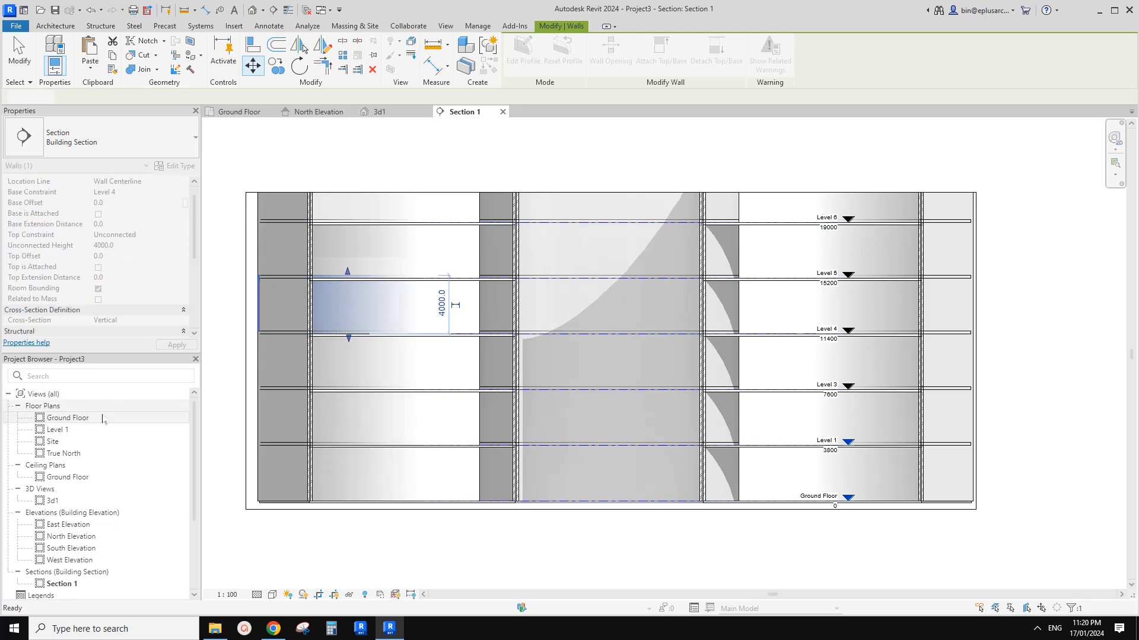
key("Escape")
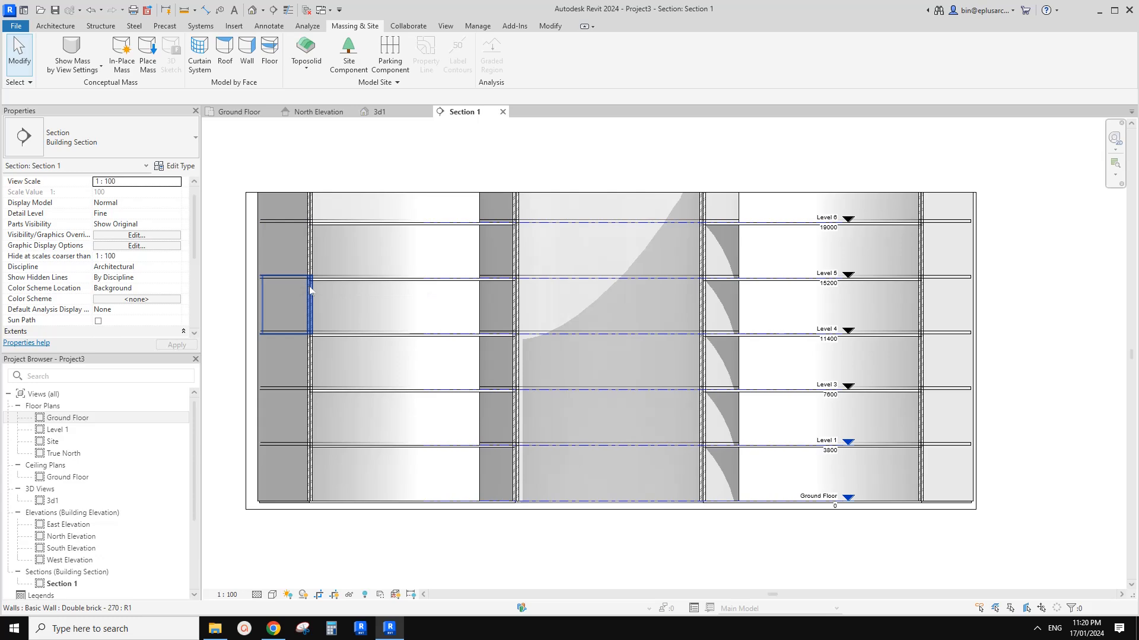
left_click_drag(310, 289, 350, 488)
Step: Switch to Google Docs and examine the example images for the graphics override and soft graphic settings questions
left_click(274, 628)
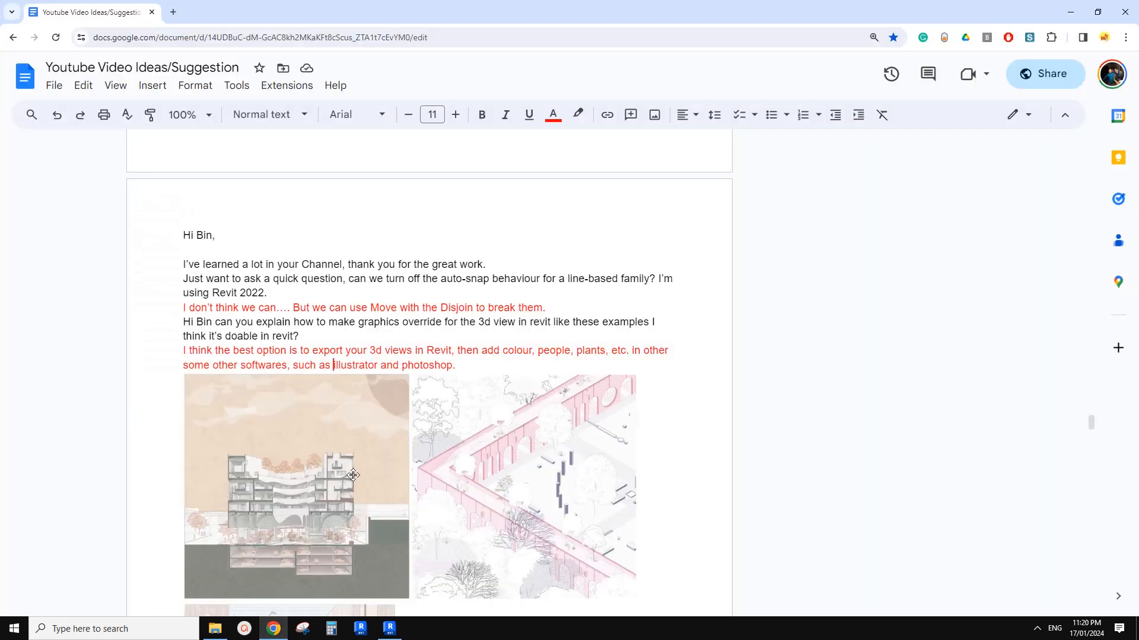
scroll(415, 404, "down", 2)
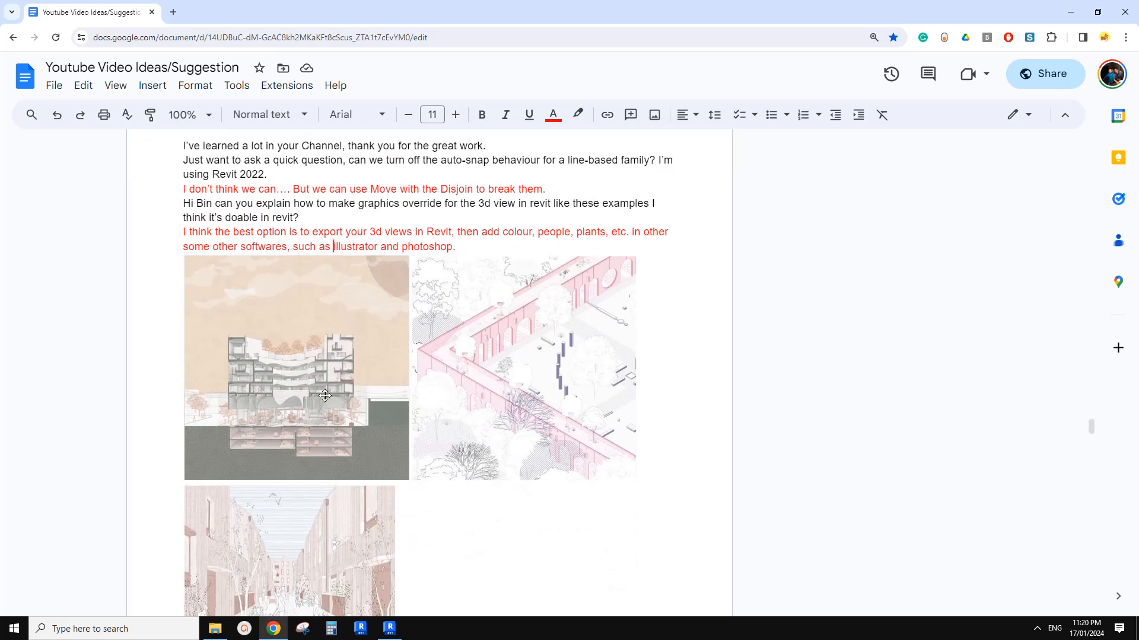
scroll(452, 356, "down", 2)
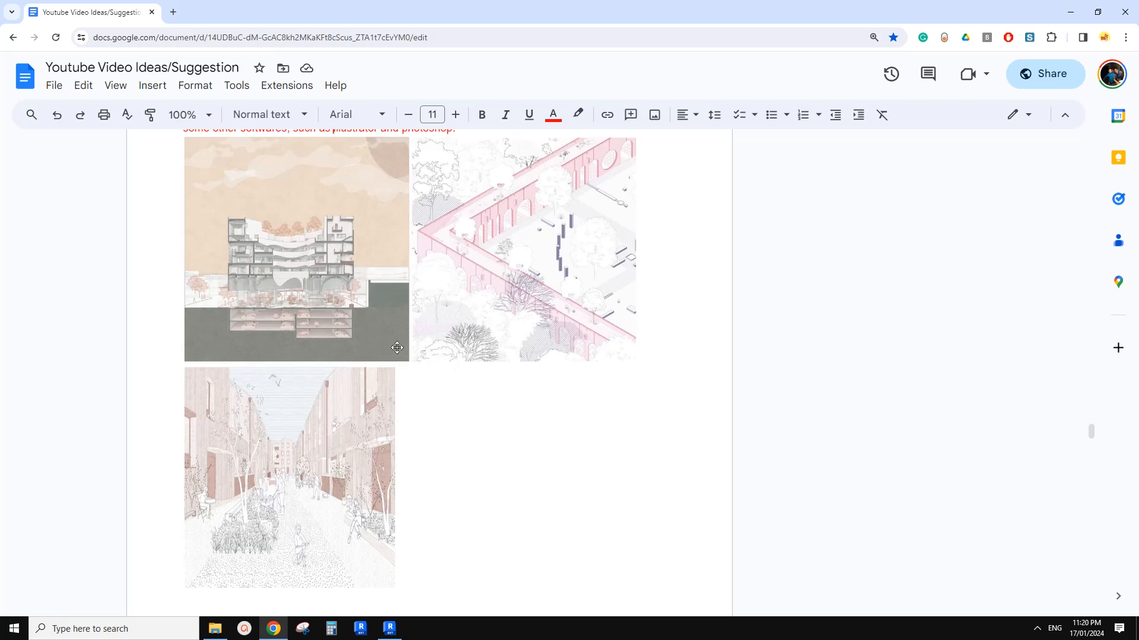
scroll(380, 354, "up", 2)
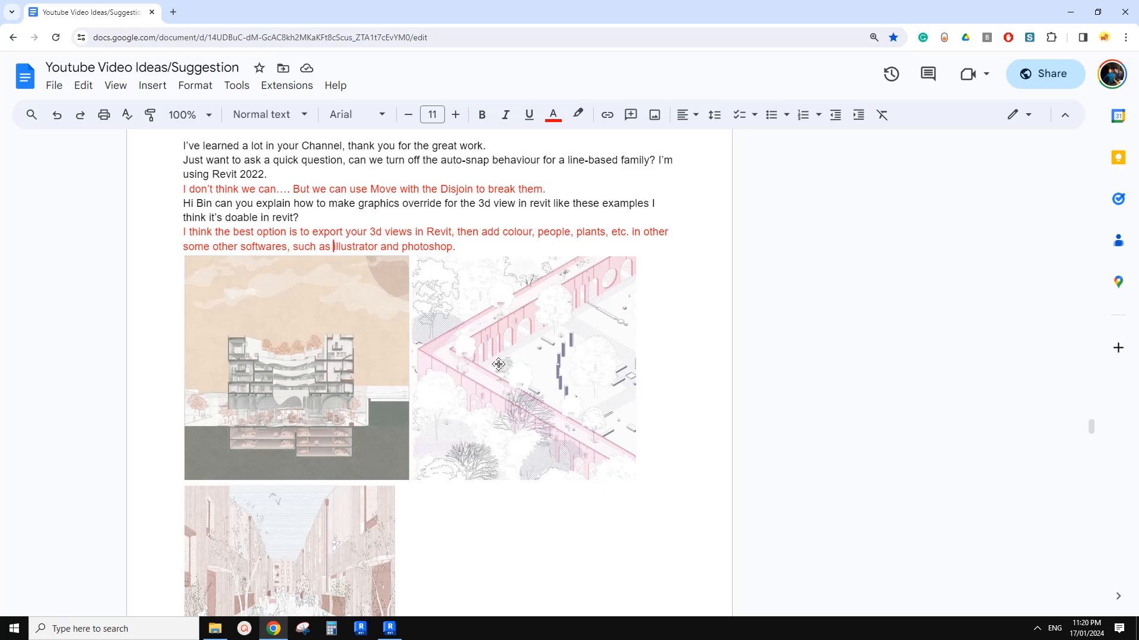
scroll(499, 364, "down", 8)
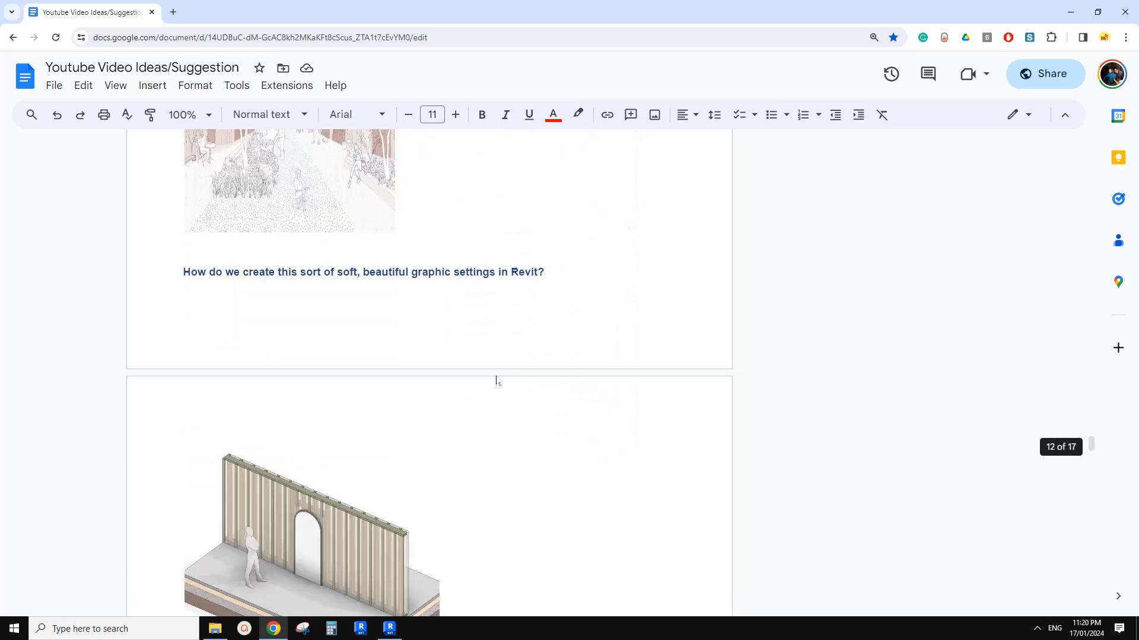
scroll(496, 380, "down", 5)
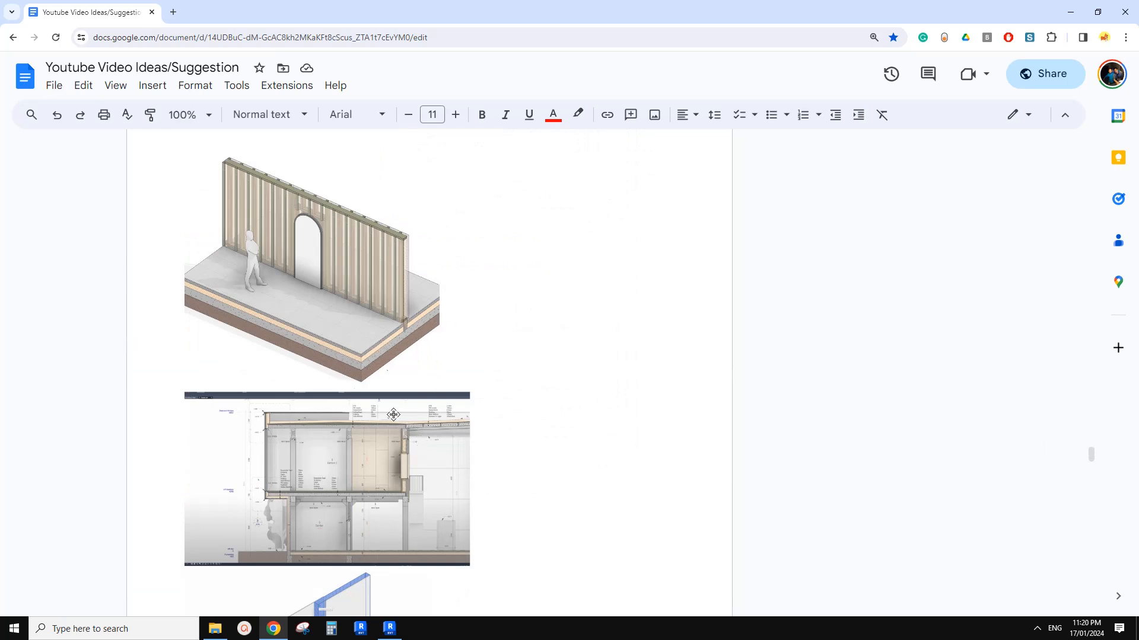
scroll(414, 364, "down", 5)
scroll(376, 353, "up", 3)
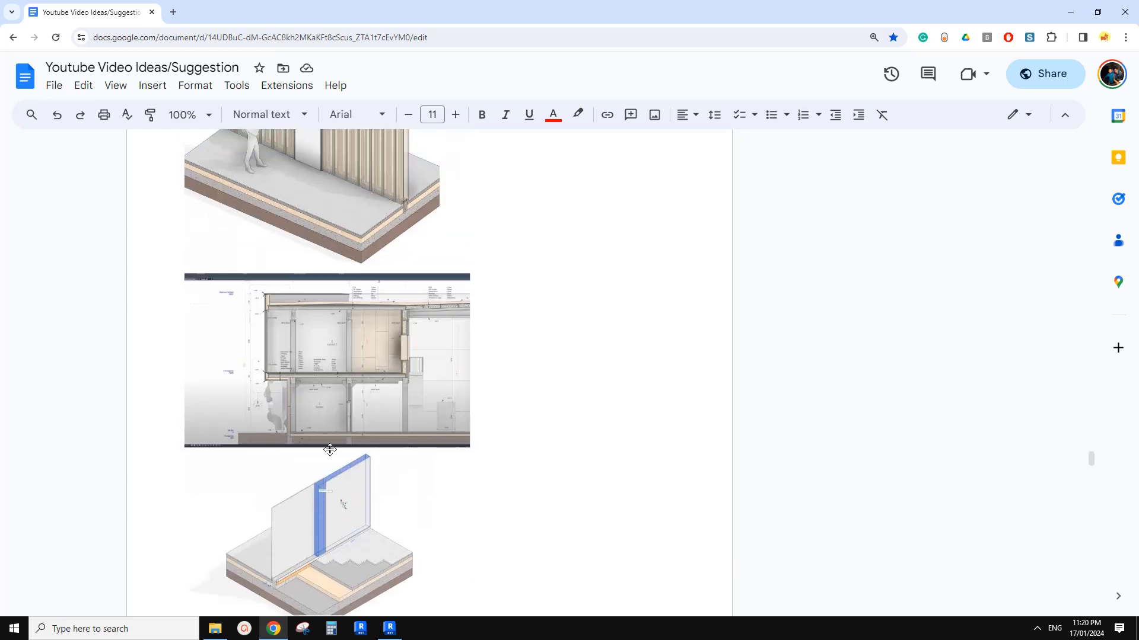
Step: Switch to Revit, open the default 3D view and get a close view of the circular wall on the roof
left_click(389, 628)
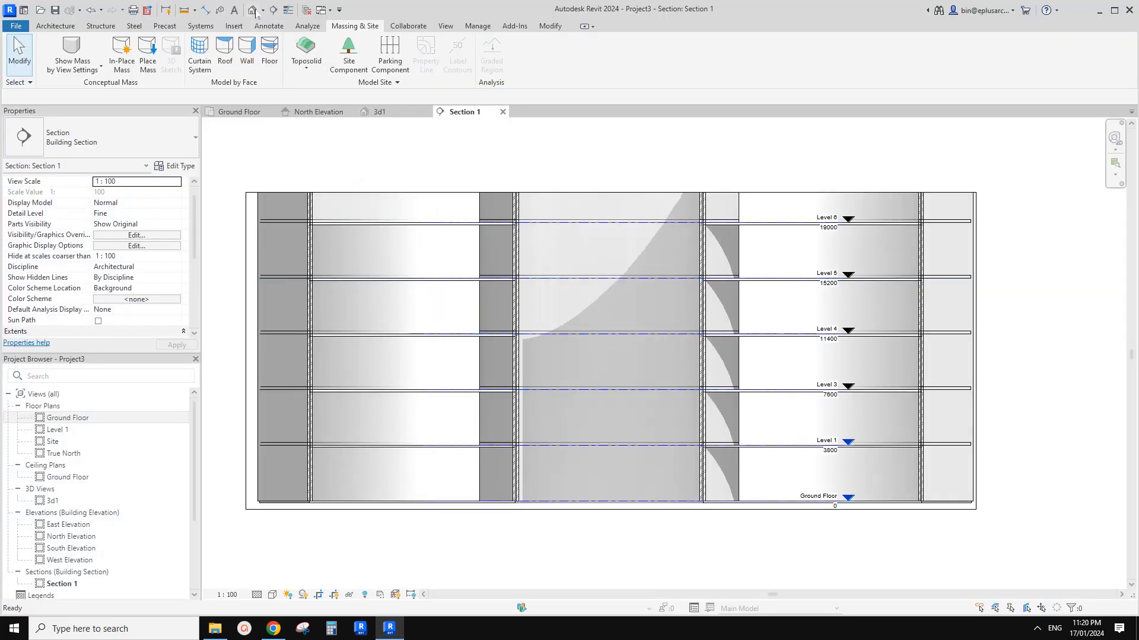
scroll(706, 322, "up", 2)
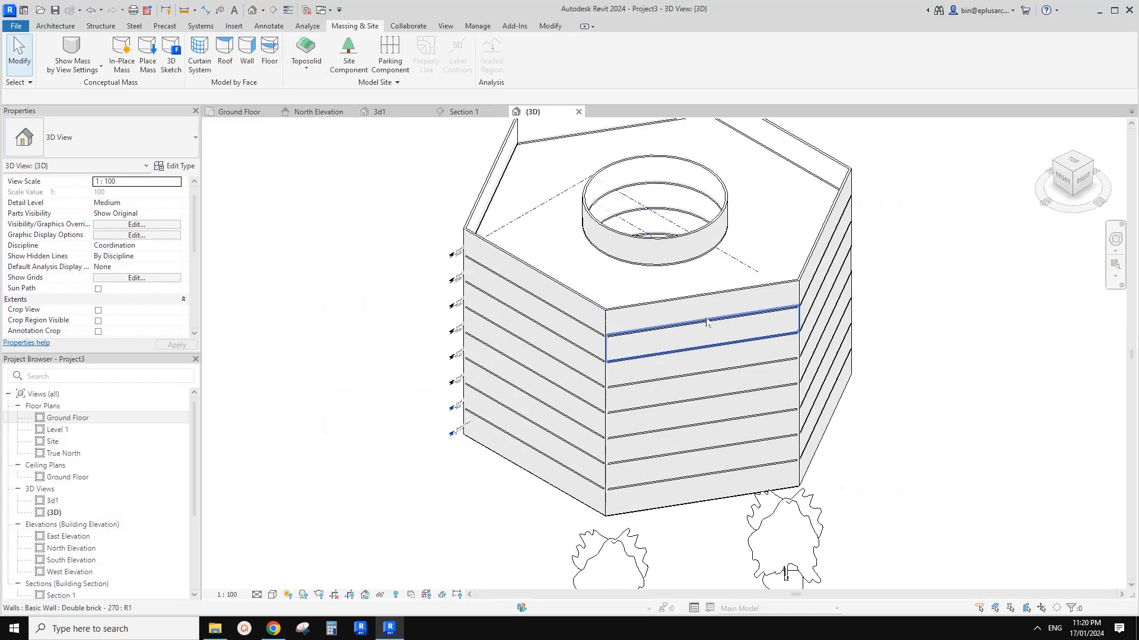
middle_click_drag(707, 321, 600, 370)
scroll(594, 332, "up", 2)
scroll(475, 402, "up", 4)
middle_click_drag(654, 313, 665, 388)
scroll(665, 388, "down", 2)
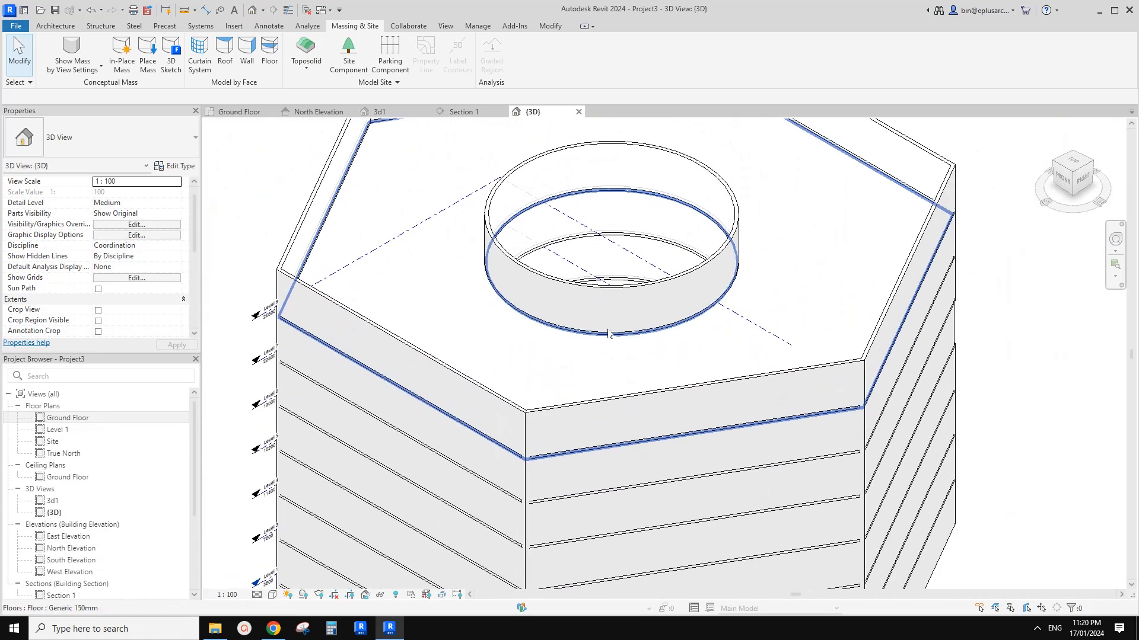
scroll(319, 283, "up", 1)
middle_click_drag(318, 282, 295, 329)
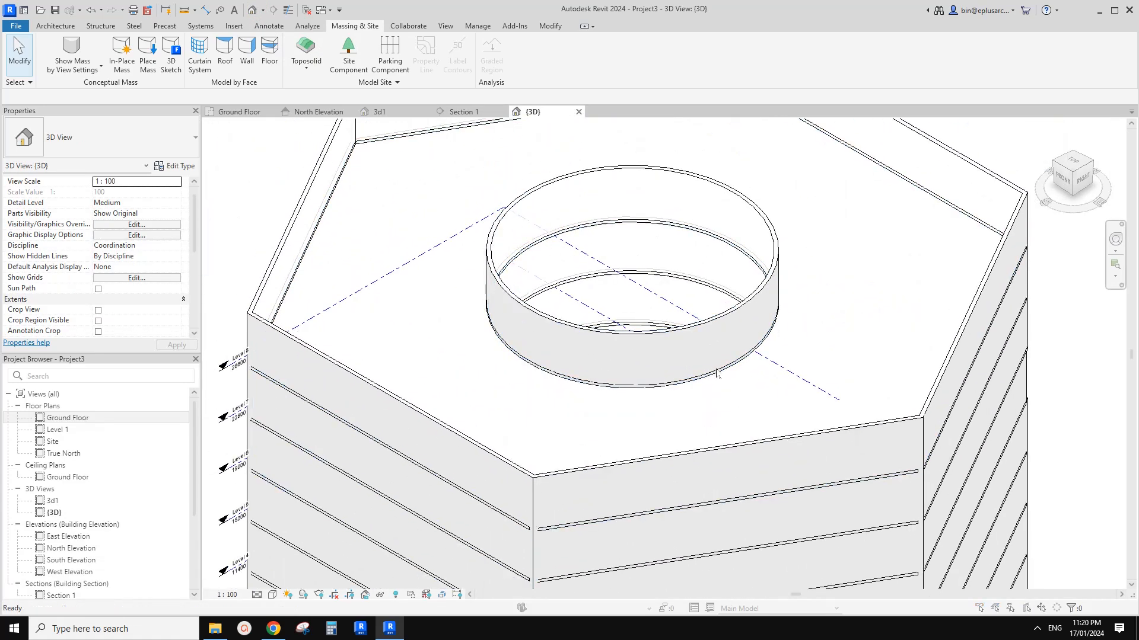
Step: Apply Smooth lines with anti-aliasing to the 3D view, then turn it off again to compare the edges and close the display options
key("g")
key("d")
left_click(835, 215)
left_click(934, 393)
left_click(835, 215)
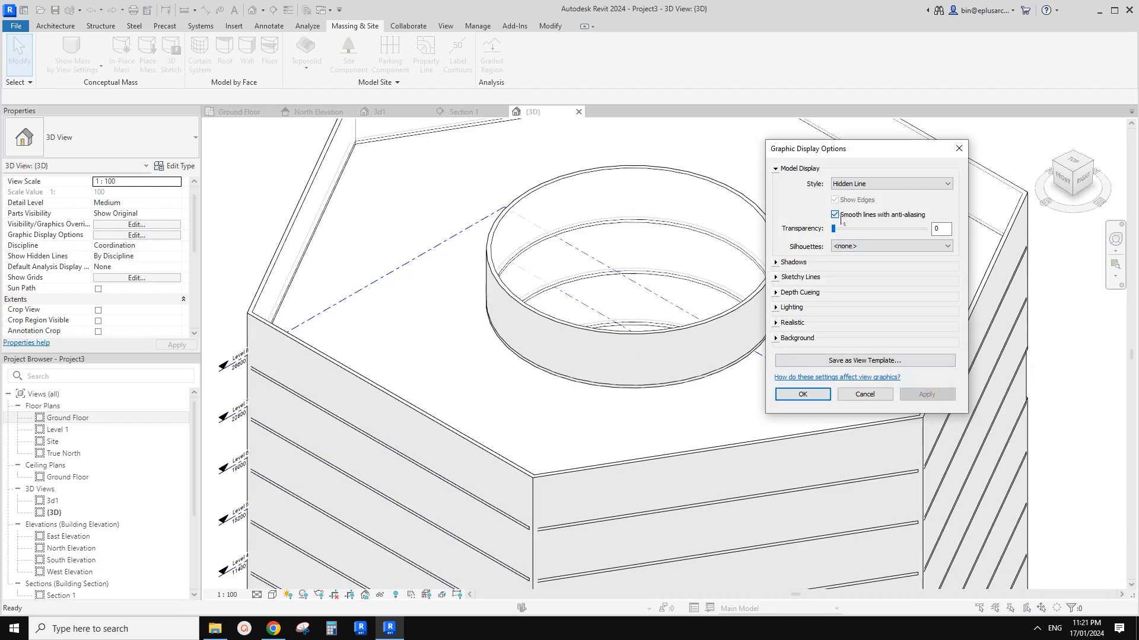
left_click(932, 395)
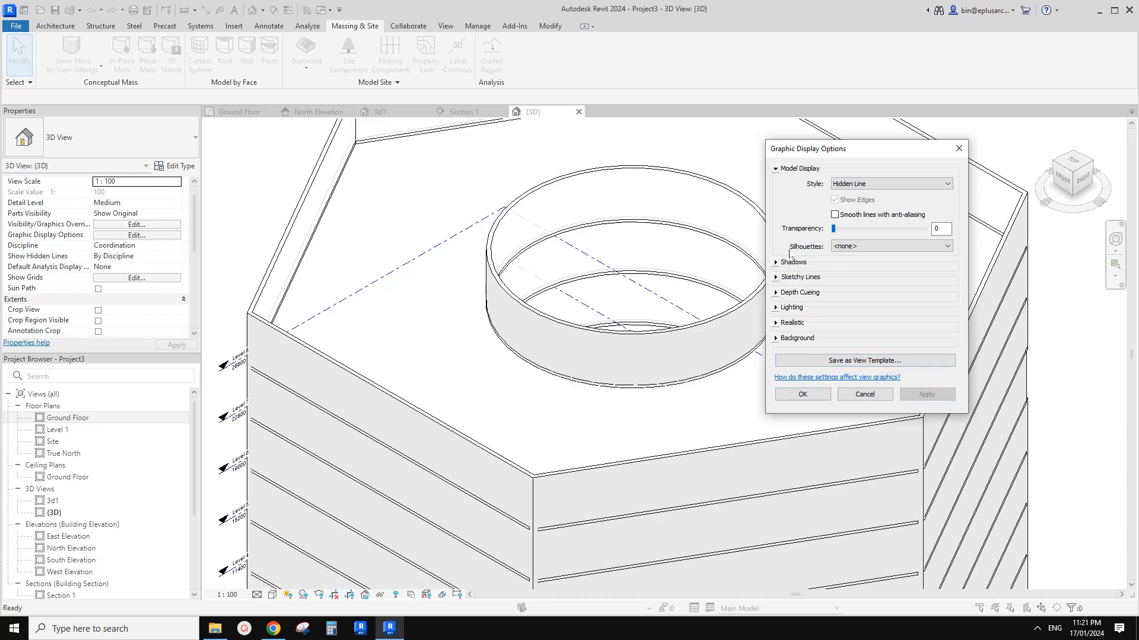
left_click(864, 394)
Step: Turn on Thin Lines while checking the line work of the roof and upper walls in the 3D view
middle_click_drag(499, 406, 540, 402)
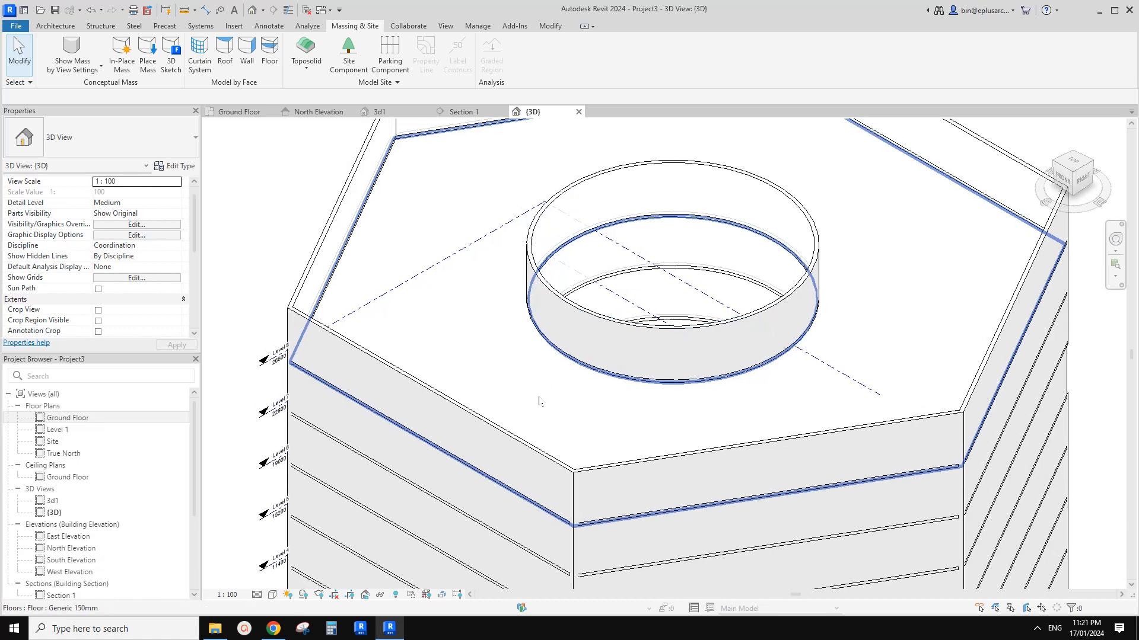
middle_click_drag(472, 423, 482, 444)
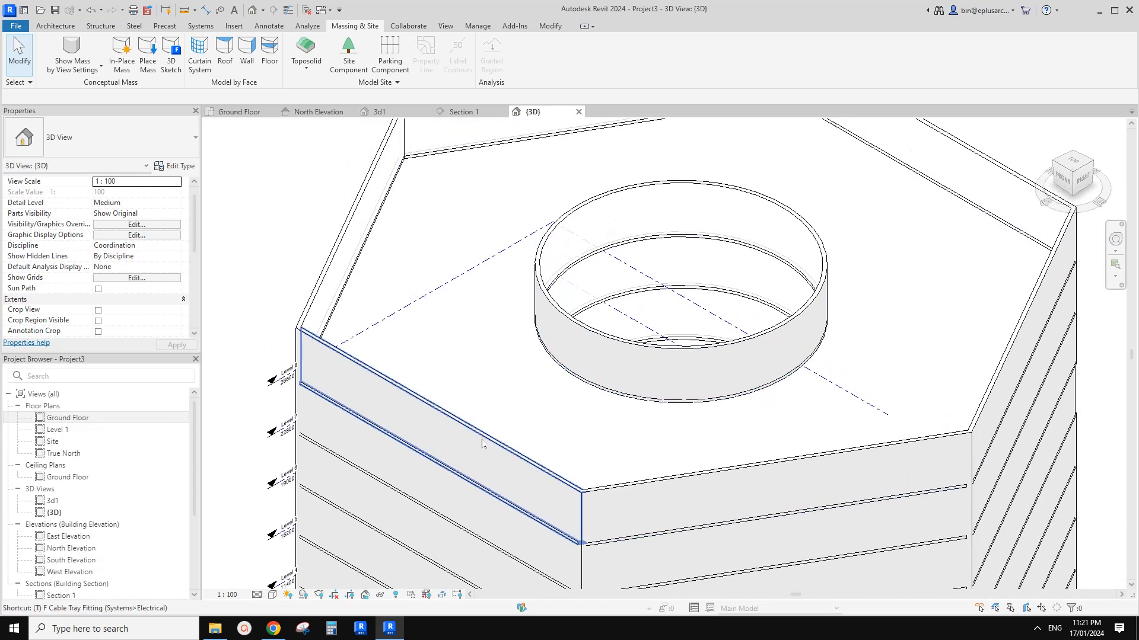
middle_click_drag(379, 342, 379, 349)
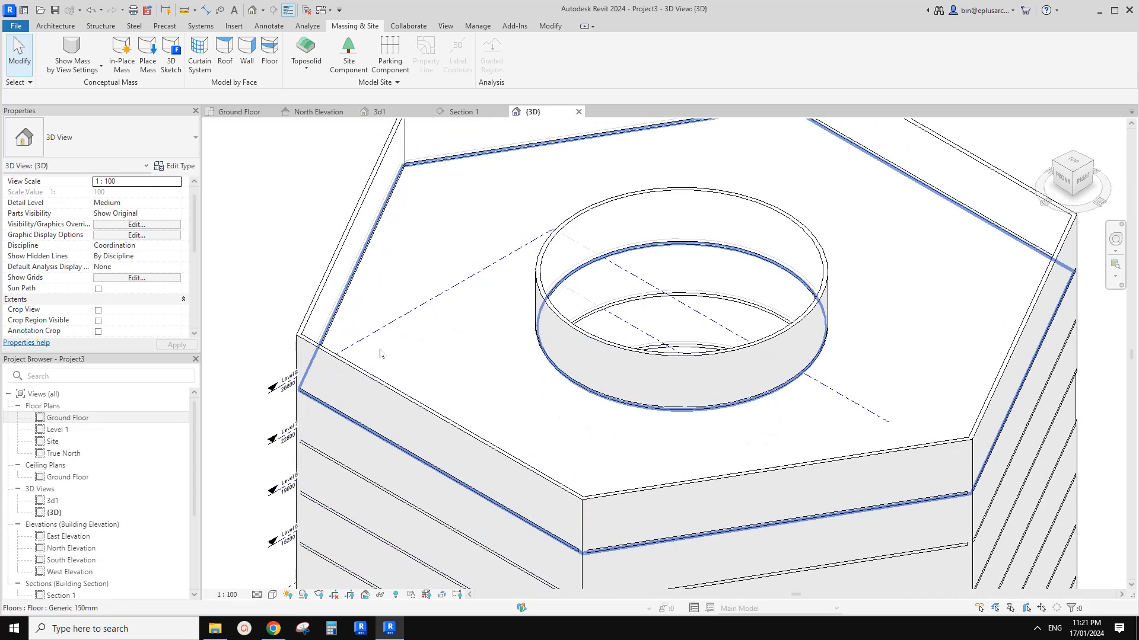
Step: Set the 3D view's scale to 1:1000 and check the line thickness on the roof and walls
left_click(238, 597)
left_click(236, 558)
scroll(391, 350, "down", 4)
scroll(519, 336, "up", 5)
scroll(519, 336, "up", 3)
middle_click_drag(474, 316, 857, 335)
scroll(624, 361, "down", 3)
middle_click_drag(1029, 454, 710, 349)
scroll(368, 212, "down", 5)
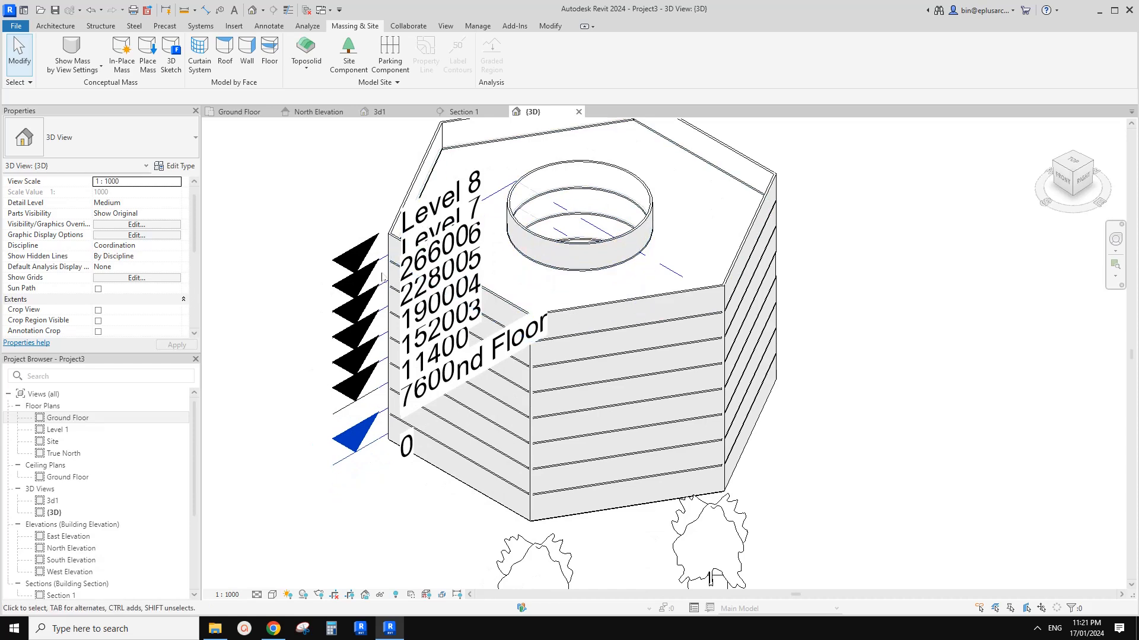
Step: Hide the Levels category in the 3D view and bring the lower walls and the two trees into view
left_click(378, 270)
key("v")
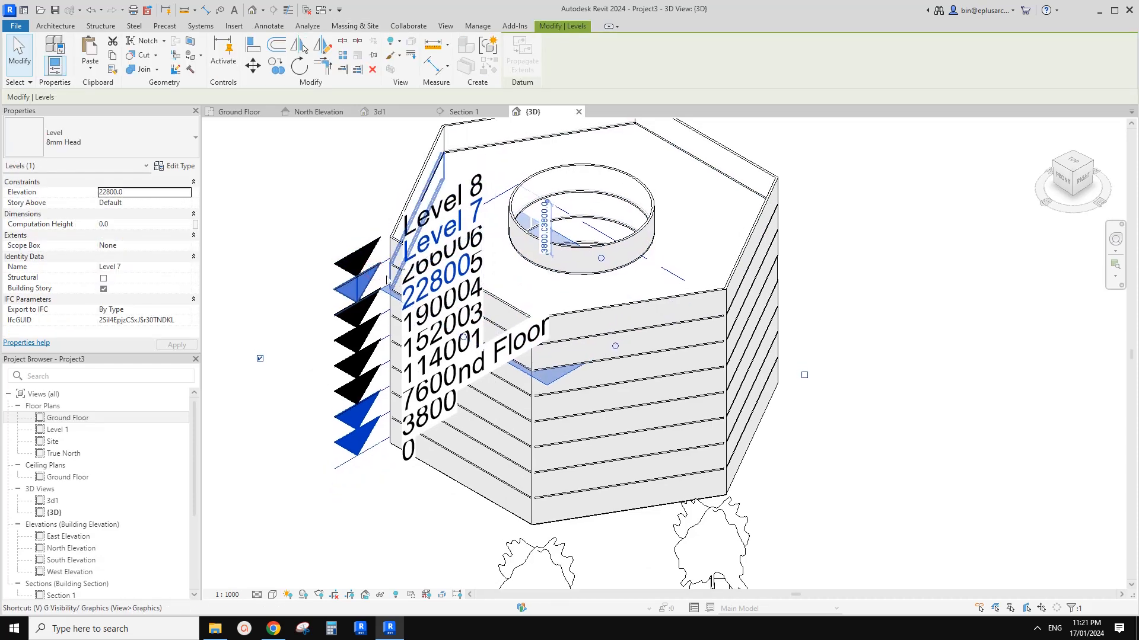
key("h")
scroll(561, 294, "down", 1)
middle_click_drag(587, 288, 546, 284, "shift")
scroll(688, 408, "up", 4)
scroll(709, 402, "down", 1)
middle_click_drag(692, 409, 717, 338, "shift")
mouse_move(582, 381)
middle_mouse_down()
mouse_move(595, 338)
mouse_move(584, 384)
middle_mouse_up()
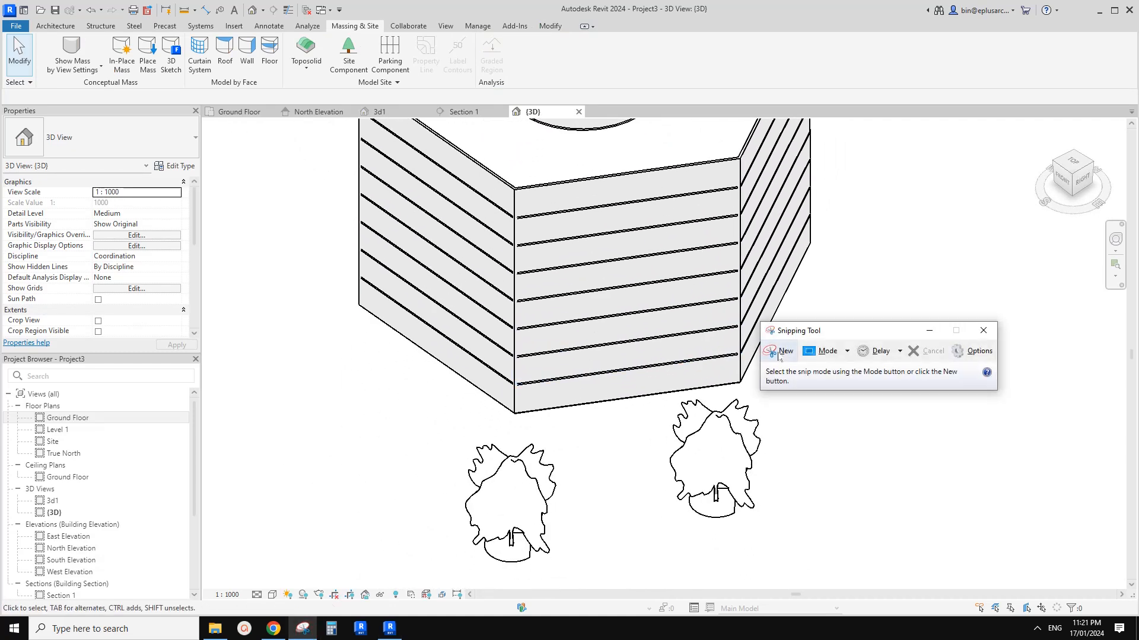
Step: Capture a snip of the building's lower walls and trees with Snipping Tool and move its window aside
left_click(779, 352)
left_click_drag(295, 168, 930, 553)
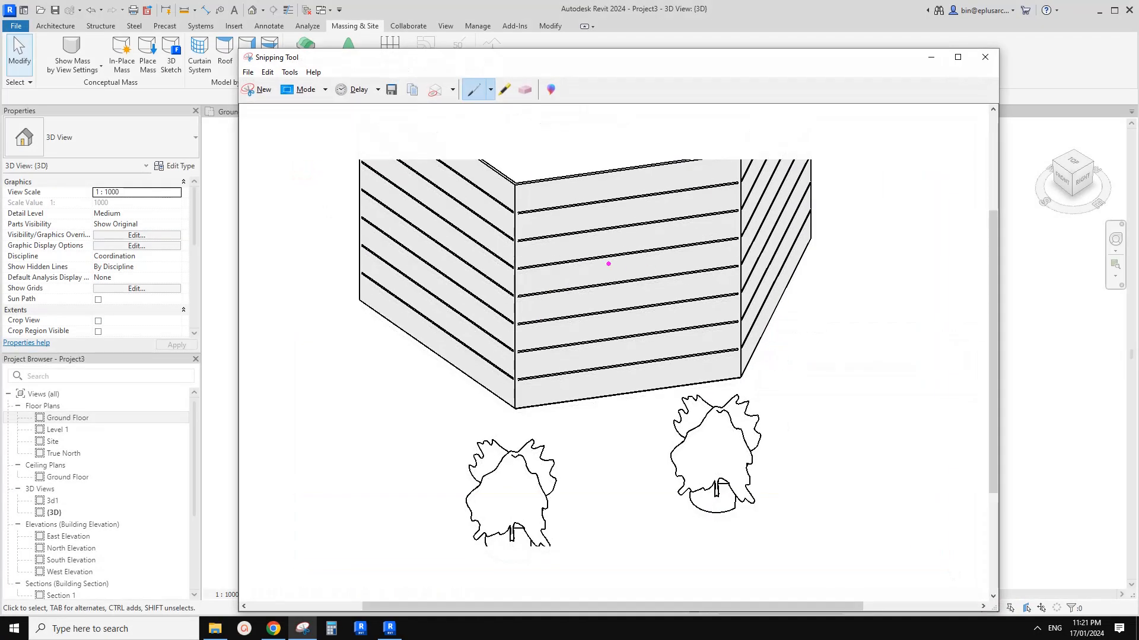
left_click_drag(604, 67, 452, 83)
Step: Return to Revit and turn on Smooth lines with anti-aliasing in the 3D view's Graphic Display Options
left_click(869, 301)
key("g")
key("d")
left_click(835, 215)
left_click(931, 395)
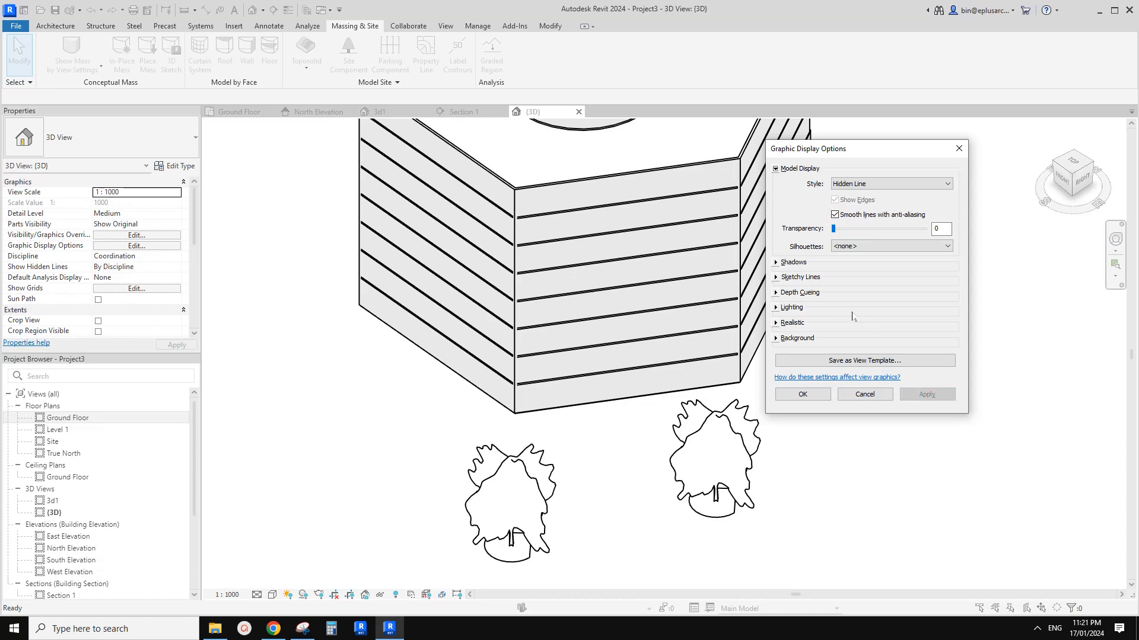
left_click(808, 396)
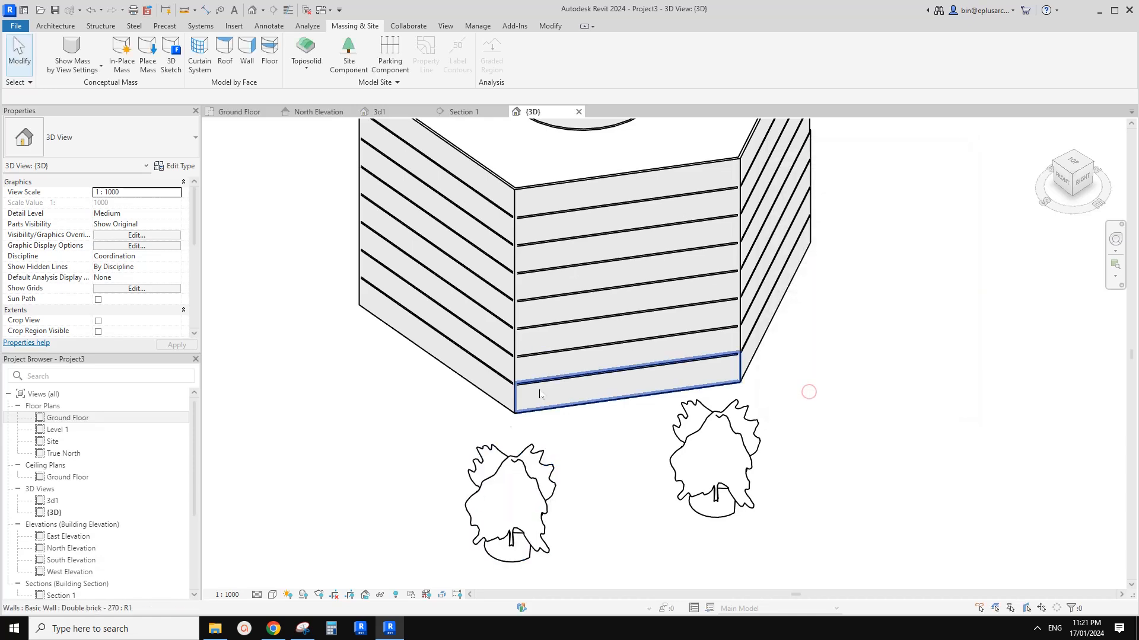
Step: Compare the captured snip with the smoothed 3D view, dismiss Snipping Tool and inspect the edges from above
left_click(303, 629)
left_click_drag(492, 75, 712, 343)
left_click(1012, 191)
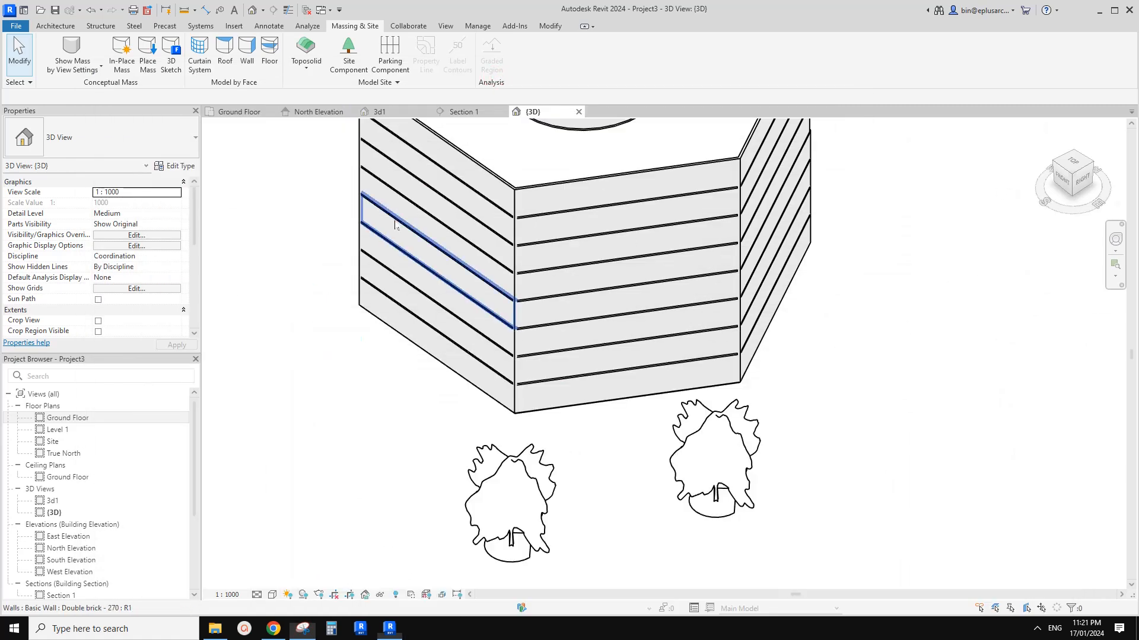
scroll(530, 251, "down", 1)
middle_click_drag(530, 255, 568, 333)
middle_click_drag(497, 304, 374, 505, "shift")
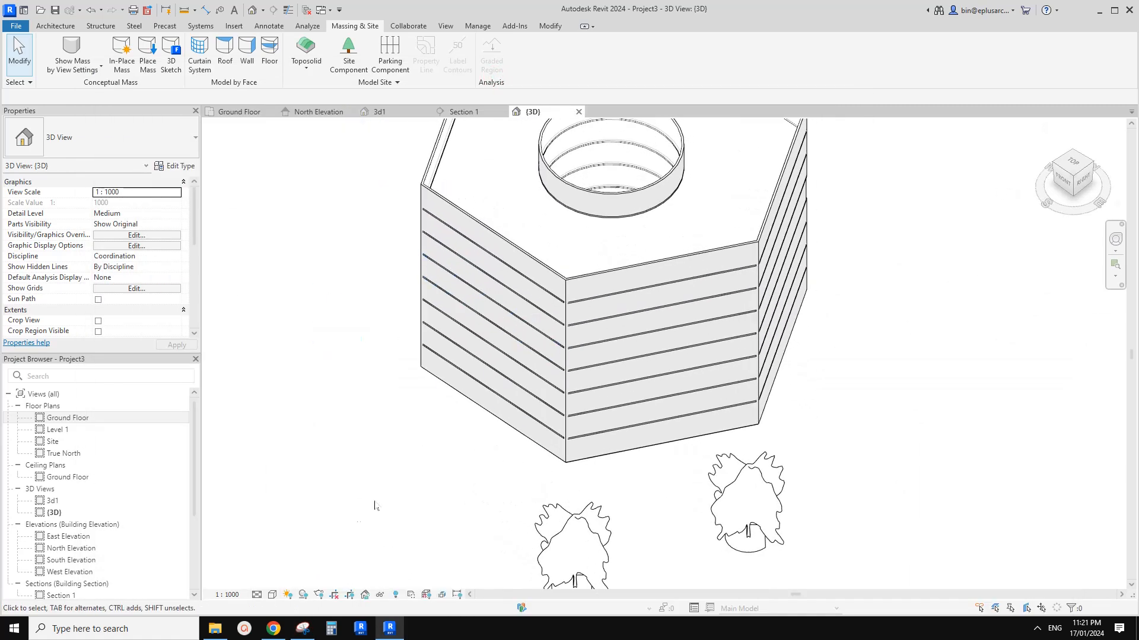
Step: Switch to the Youtube Video Ideas/Suggestion document in Google Docs and go back to its first page
left_click(273, 628)
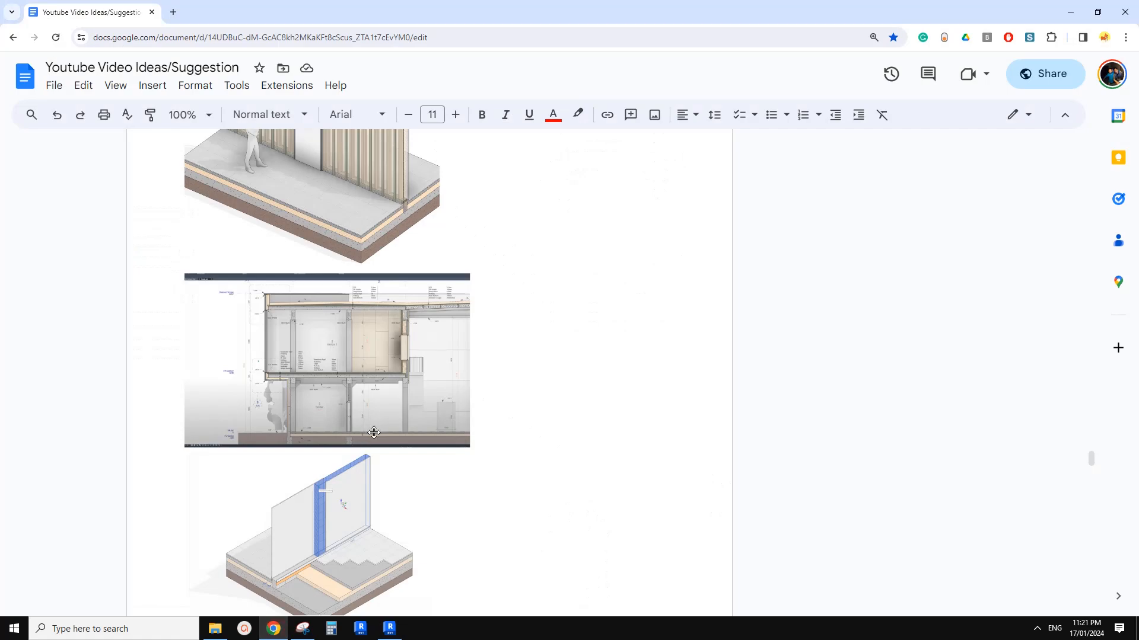
scroll(374, 432, "up", 15)
scroll(367, 449, "up", 4)
scroll(332, 380, "down", 4)
scroll(847, 389, "up", 8)
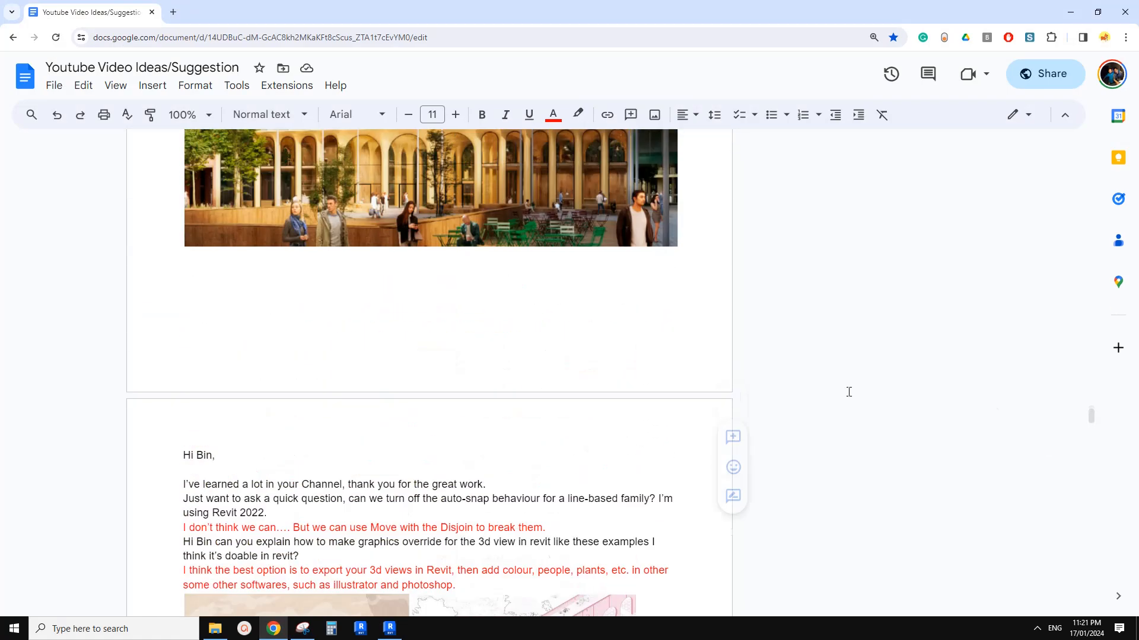
left_click_drag(1091, 415, 1093, 142)
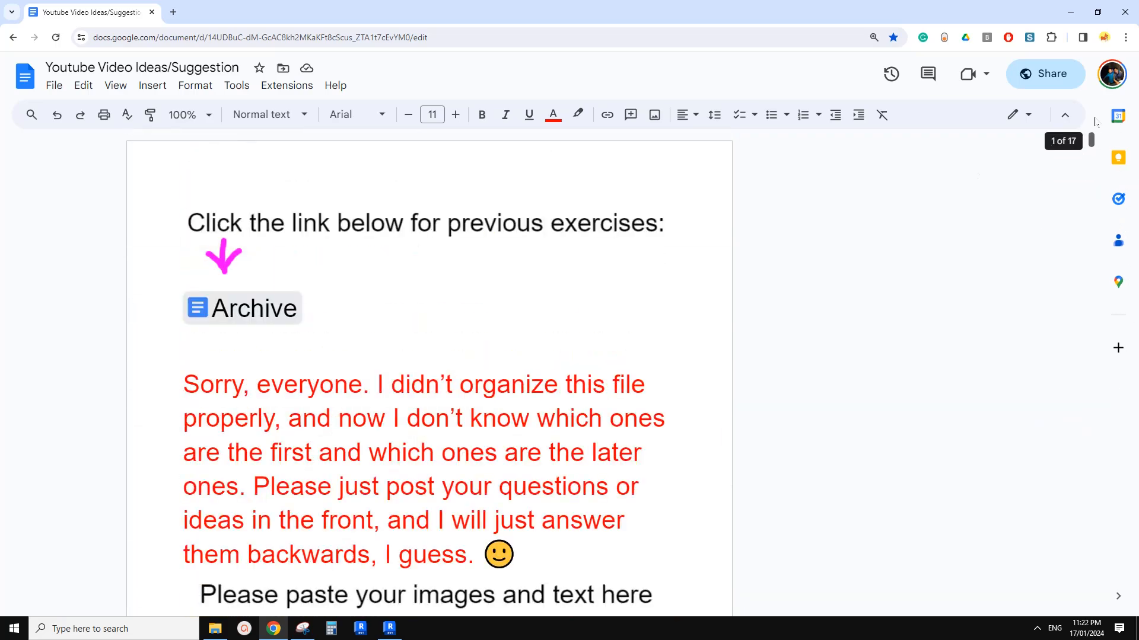
Step: Review the first page's archive link and posting instructions, and the question about the row of columns and roof support beams
scroll(267, 412, "down", 4)
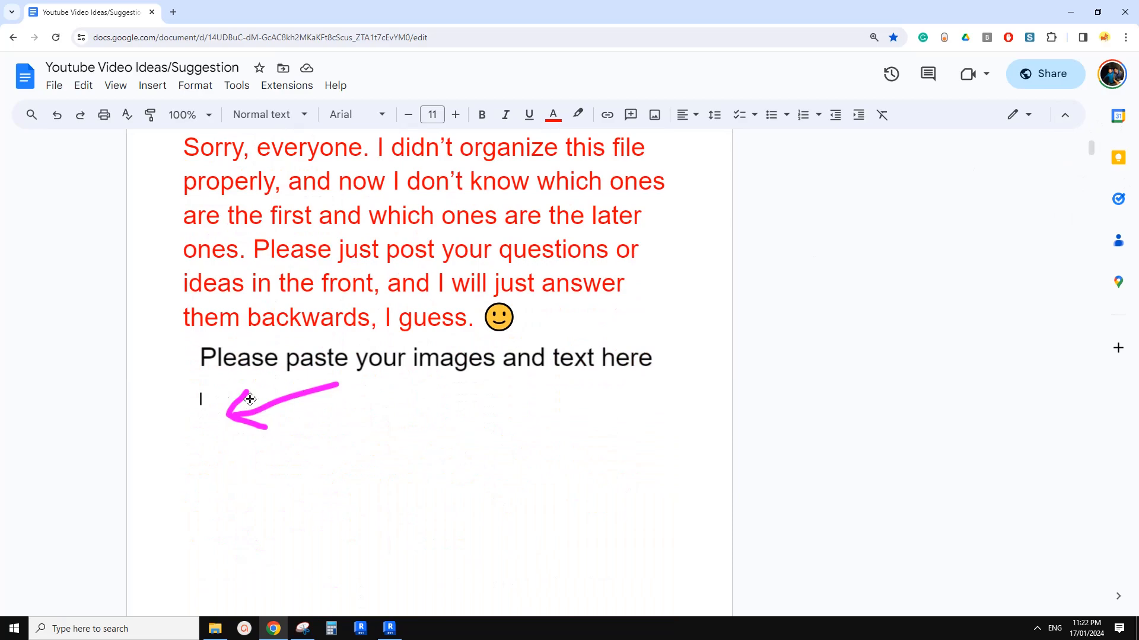
scroll(252, 394, "down", 3)
scroll(275, 327, "up", 7)
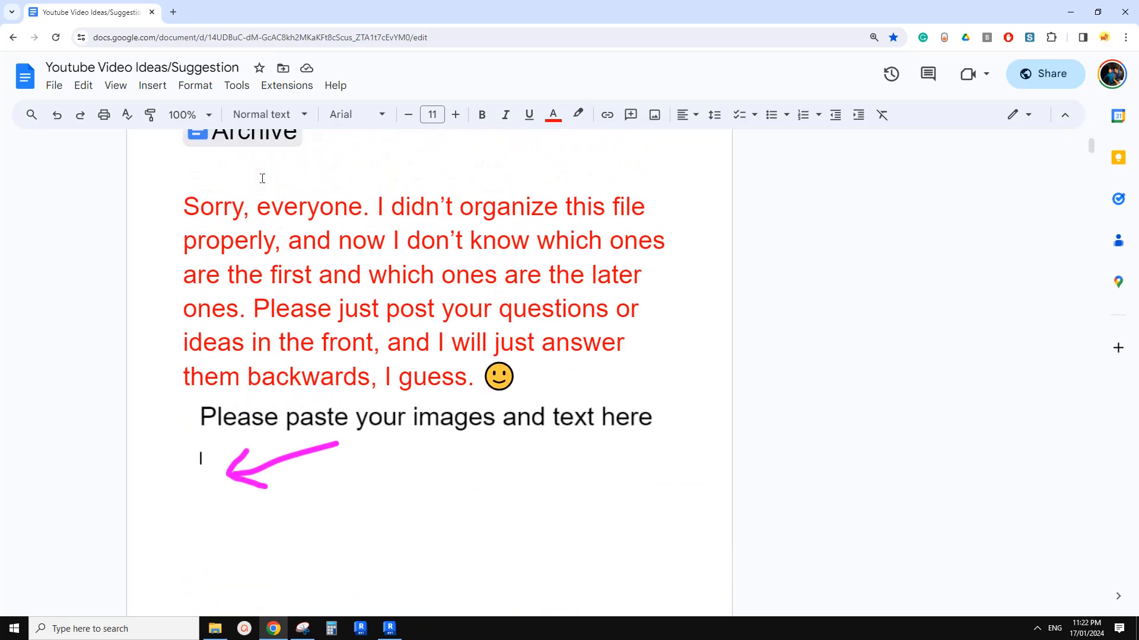
scroll(308, 363, "down", 8)
scroll(323, 309, "down", 4)
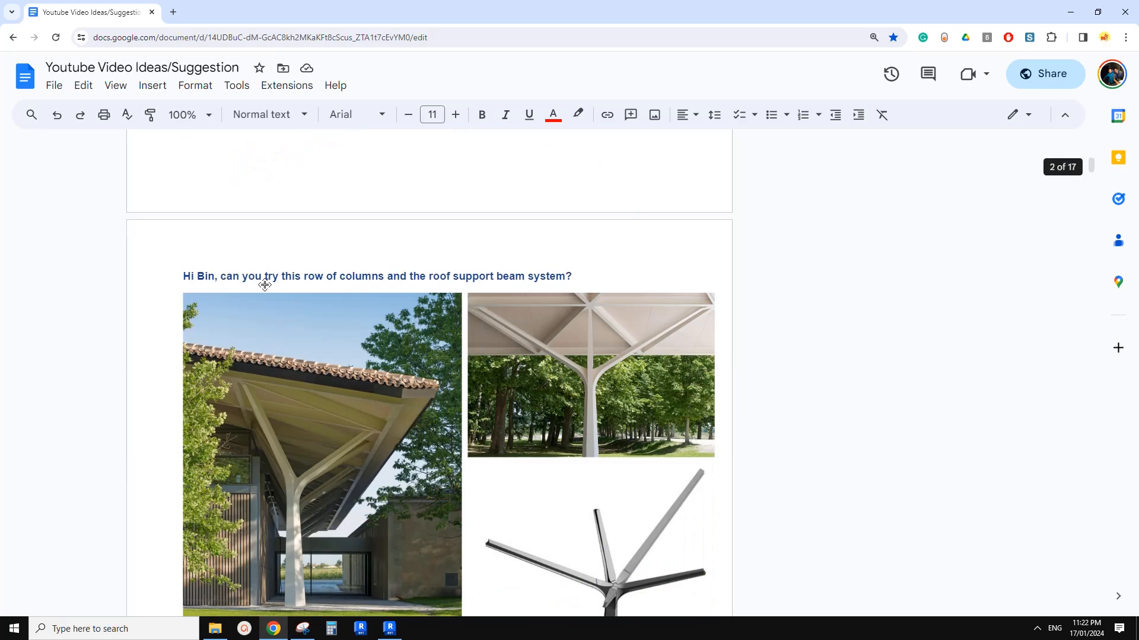
left_click_drag(1093, 167, 1083, 132)
scroll(781, 316, "down", 4)
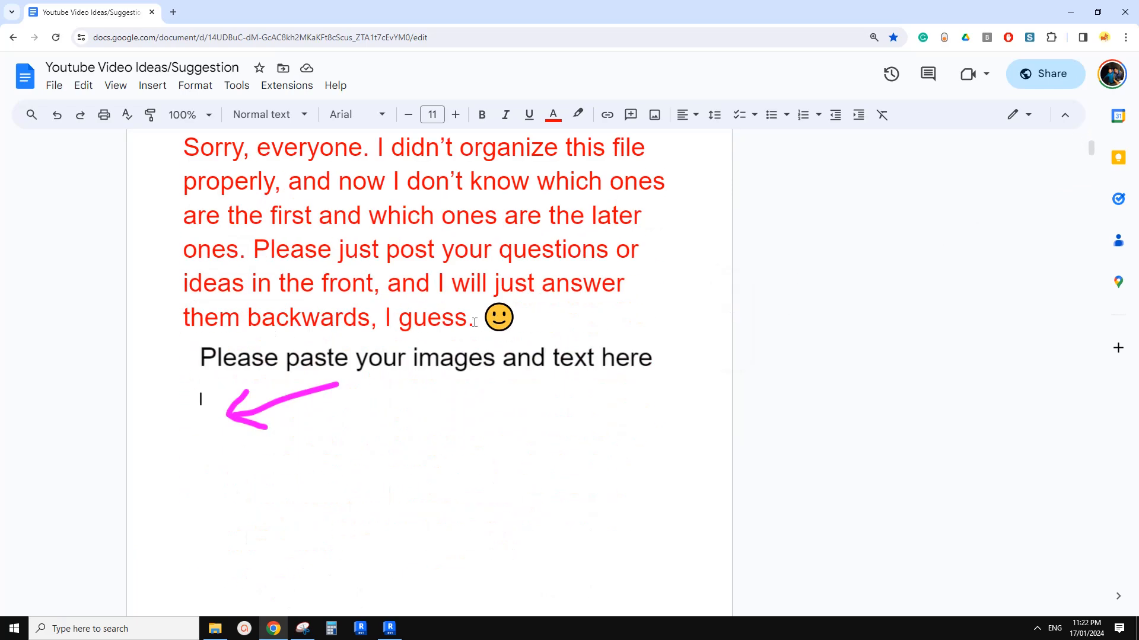
scroll(461, 353, "down", 3)
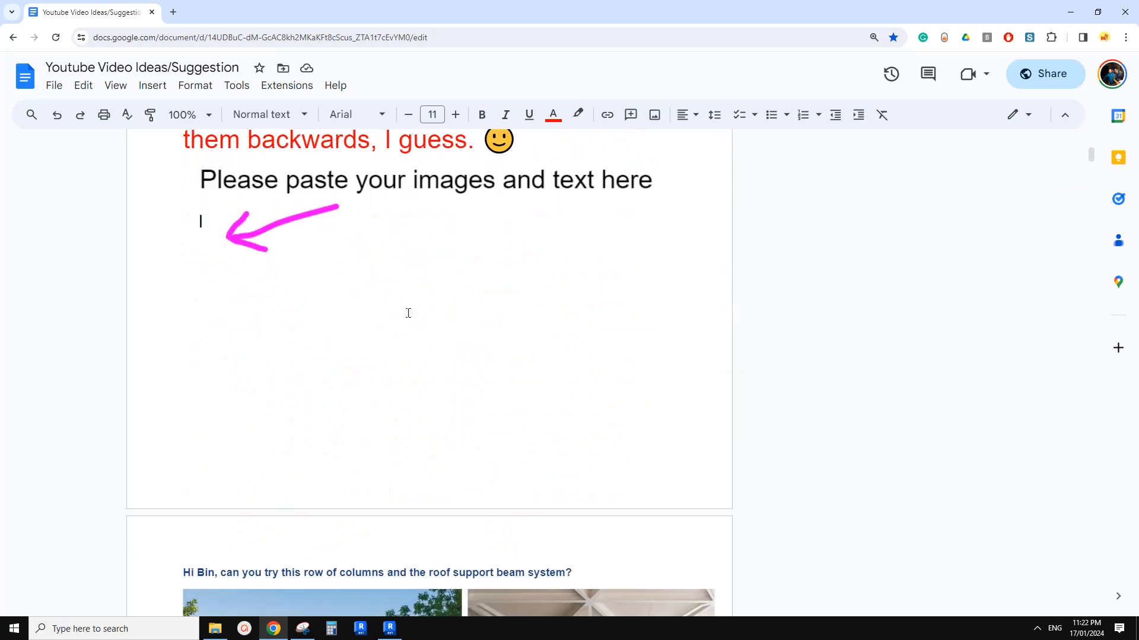
mouse_move(1090, 156)
left_mouse_down()
mouse_move(1091, 599)
mouse_move(1091, 141)
left_mouse_up()
scroll(601, 316, "up", 5)
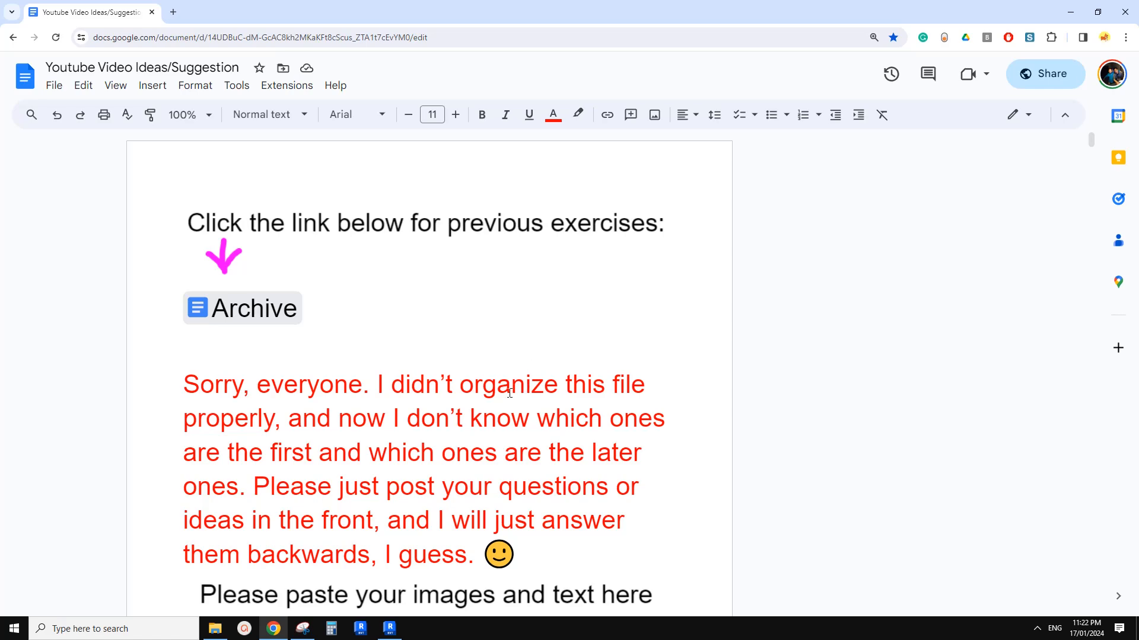
scroll(510, 393, "down", 4)
scroll(398, 403, "down", 1)
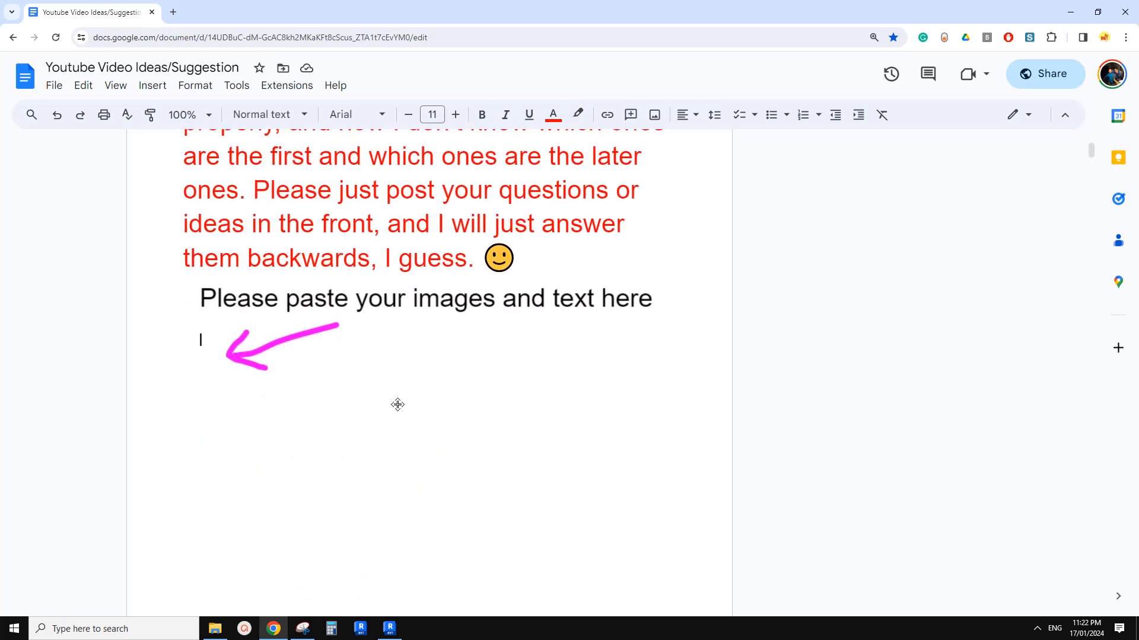